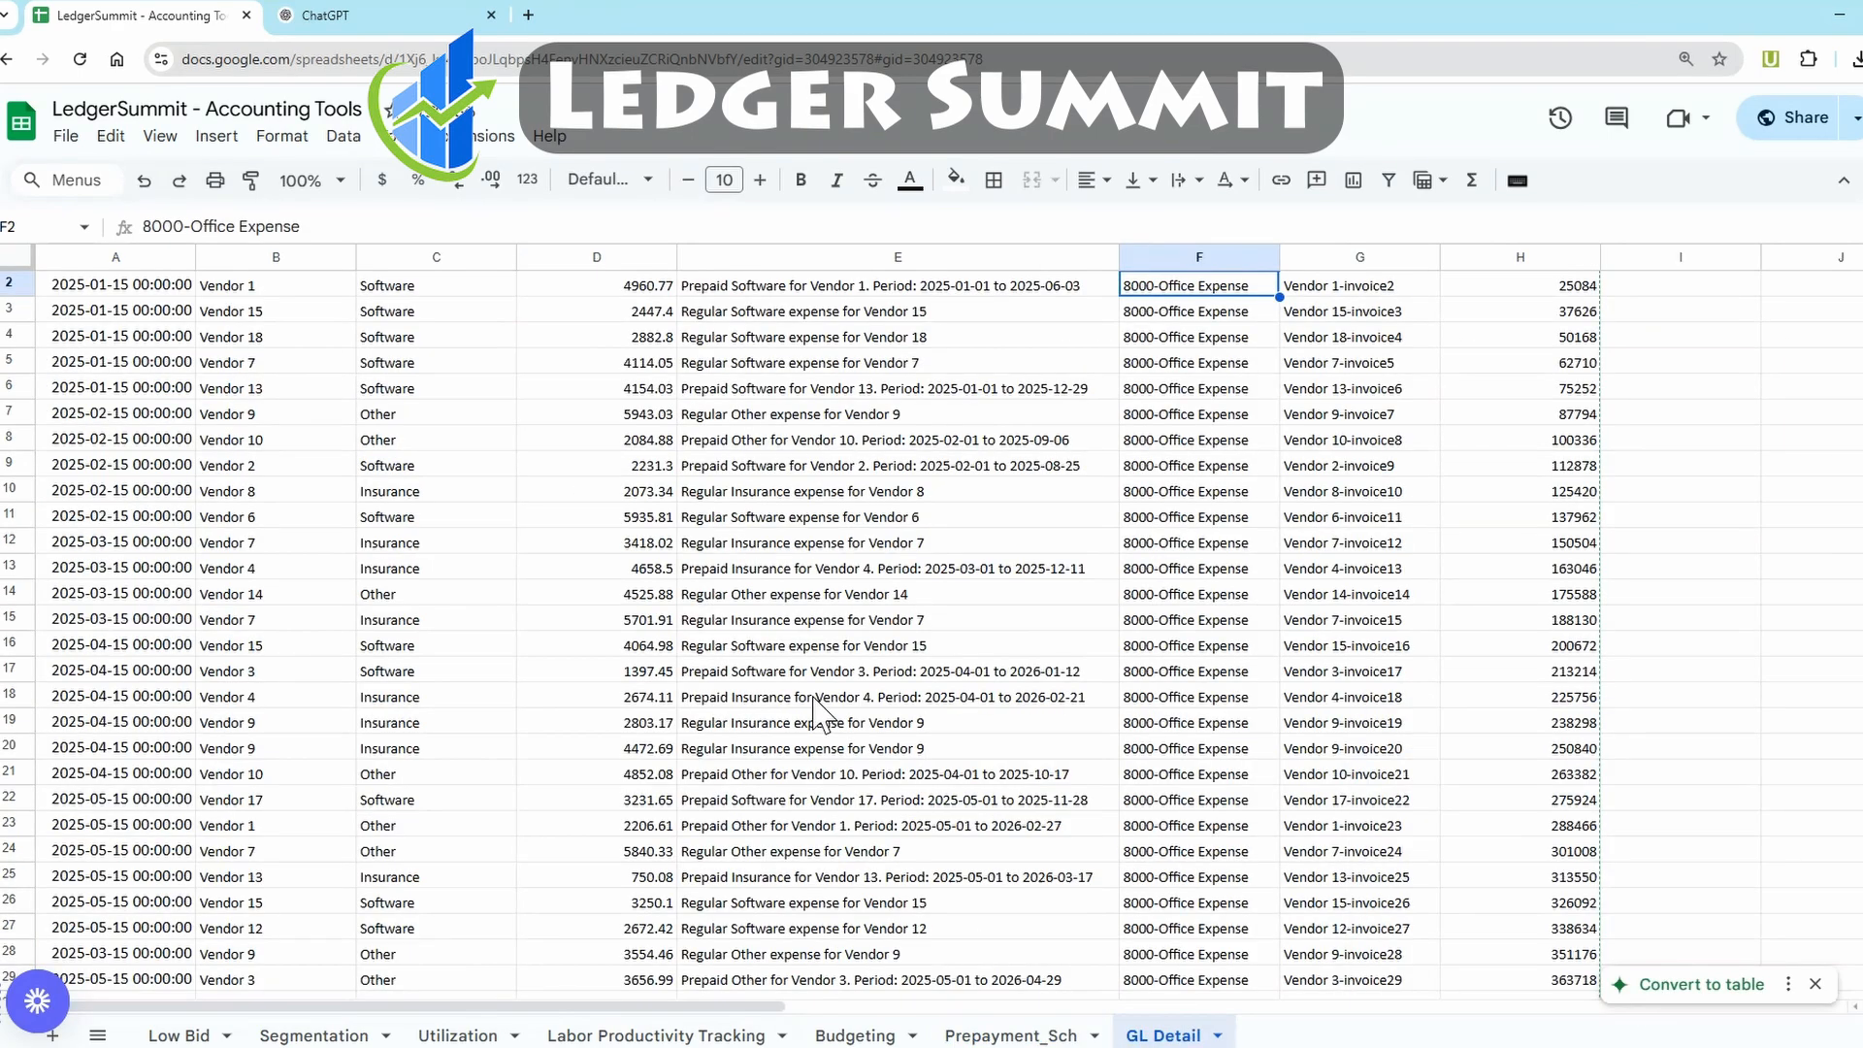
pyautogui.scroll(-3, 829, 703)
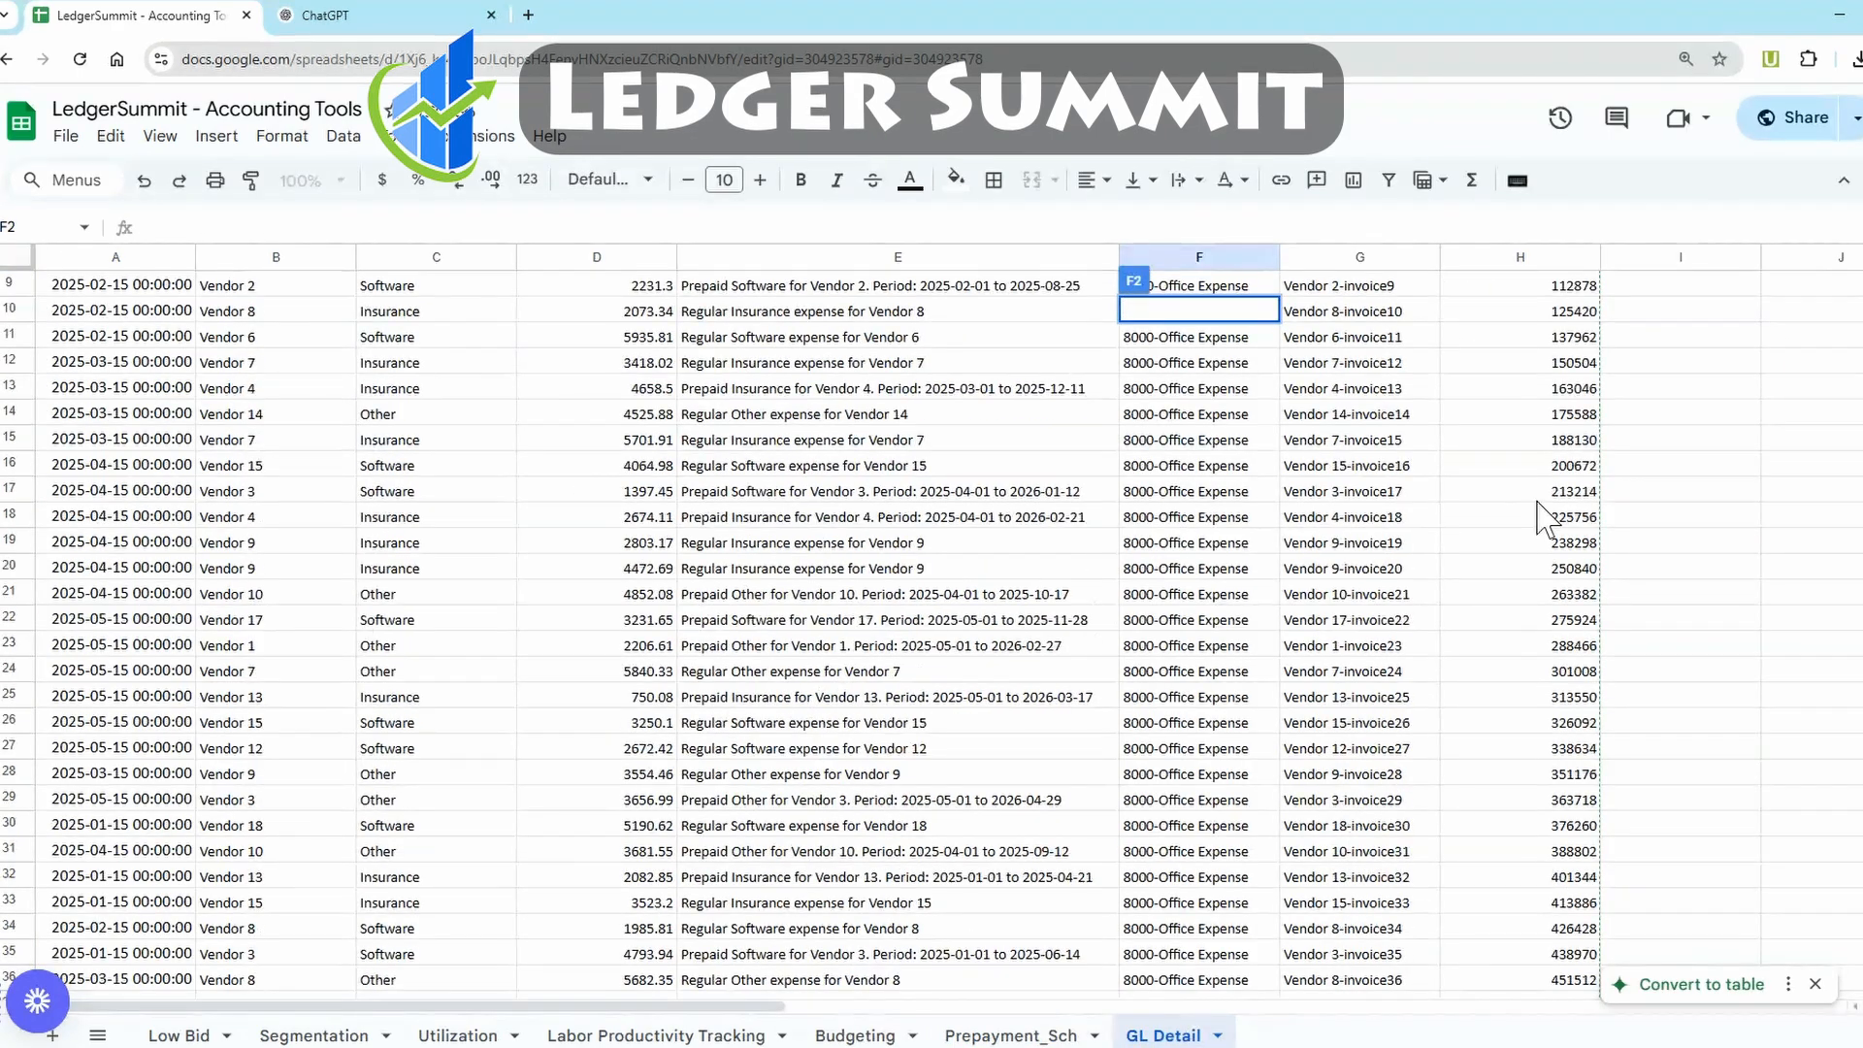
pyautogui.click(1711, 439)
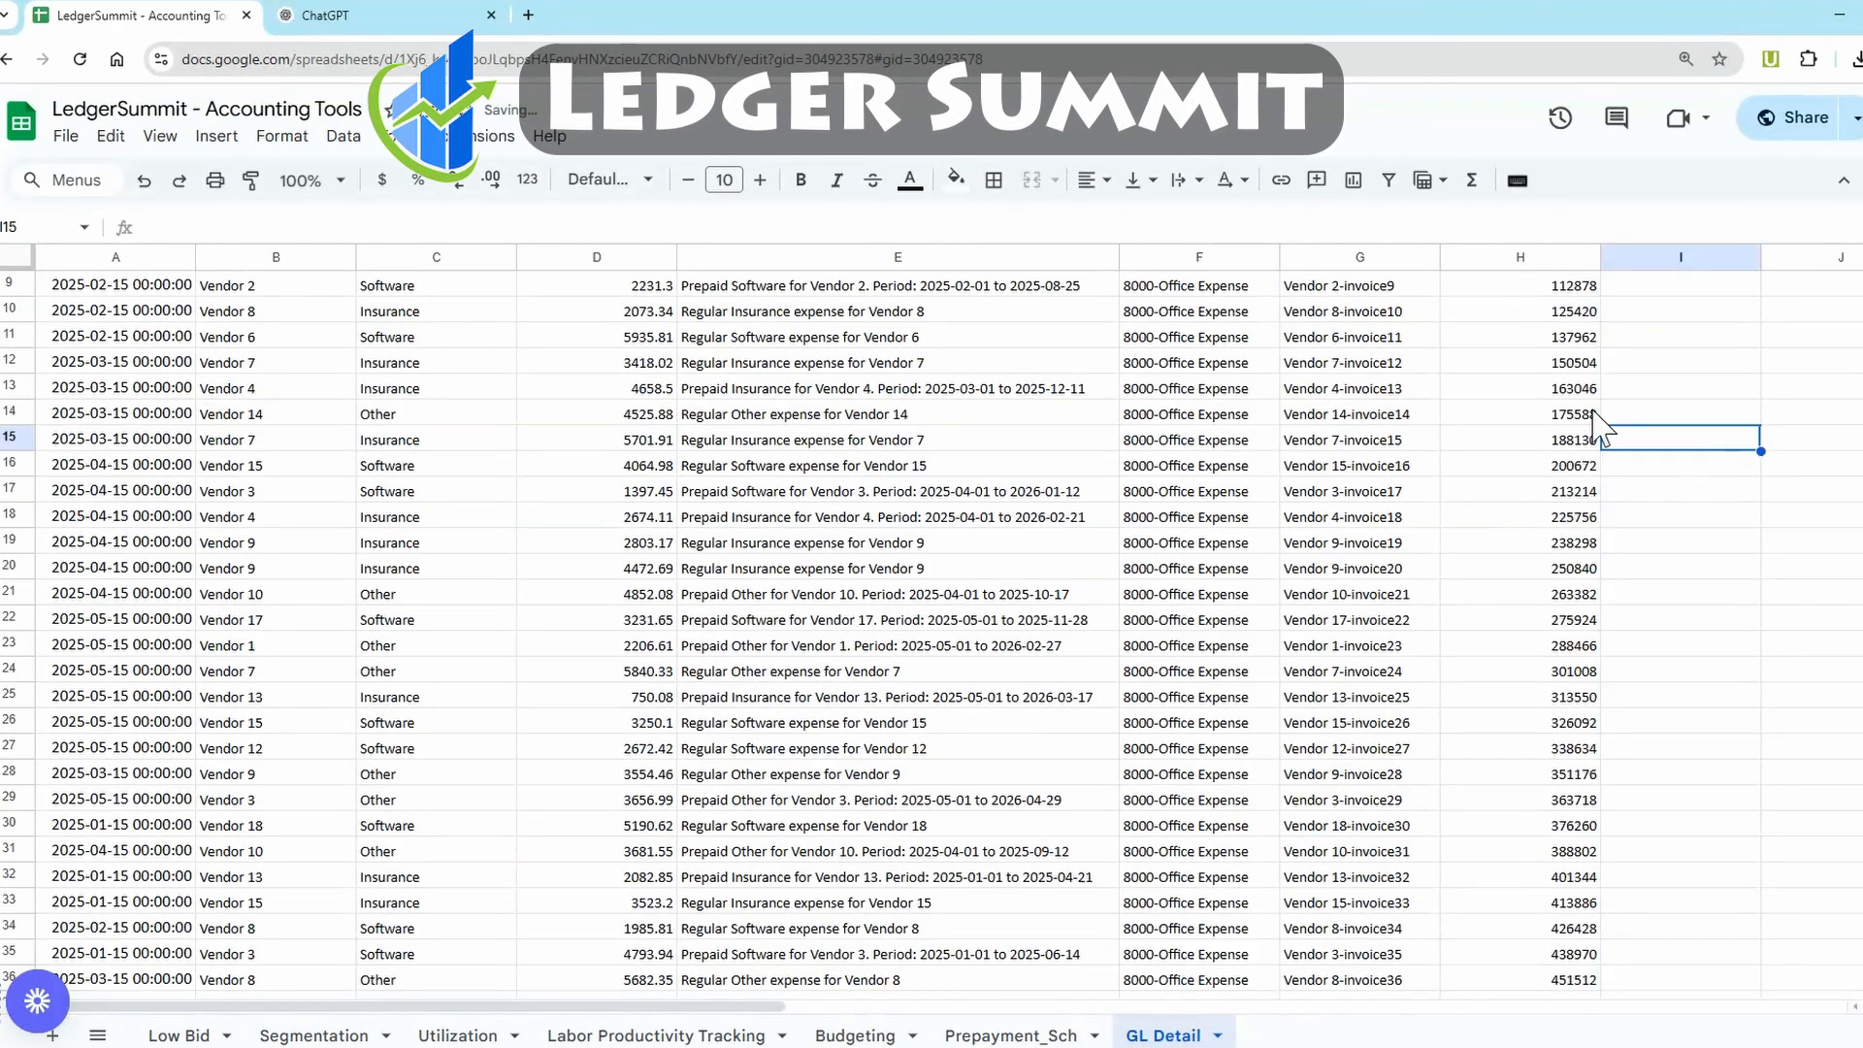
pyautogui.click(143, 182)
pyautogui.scroll(1, 1158, 480)
pyautogui.click(1732, 439)
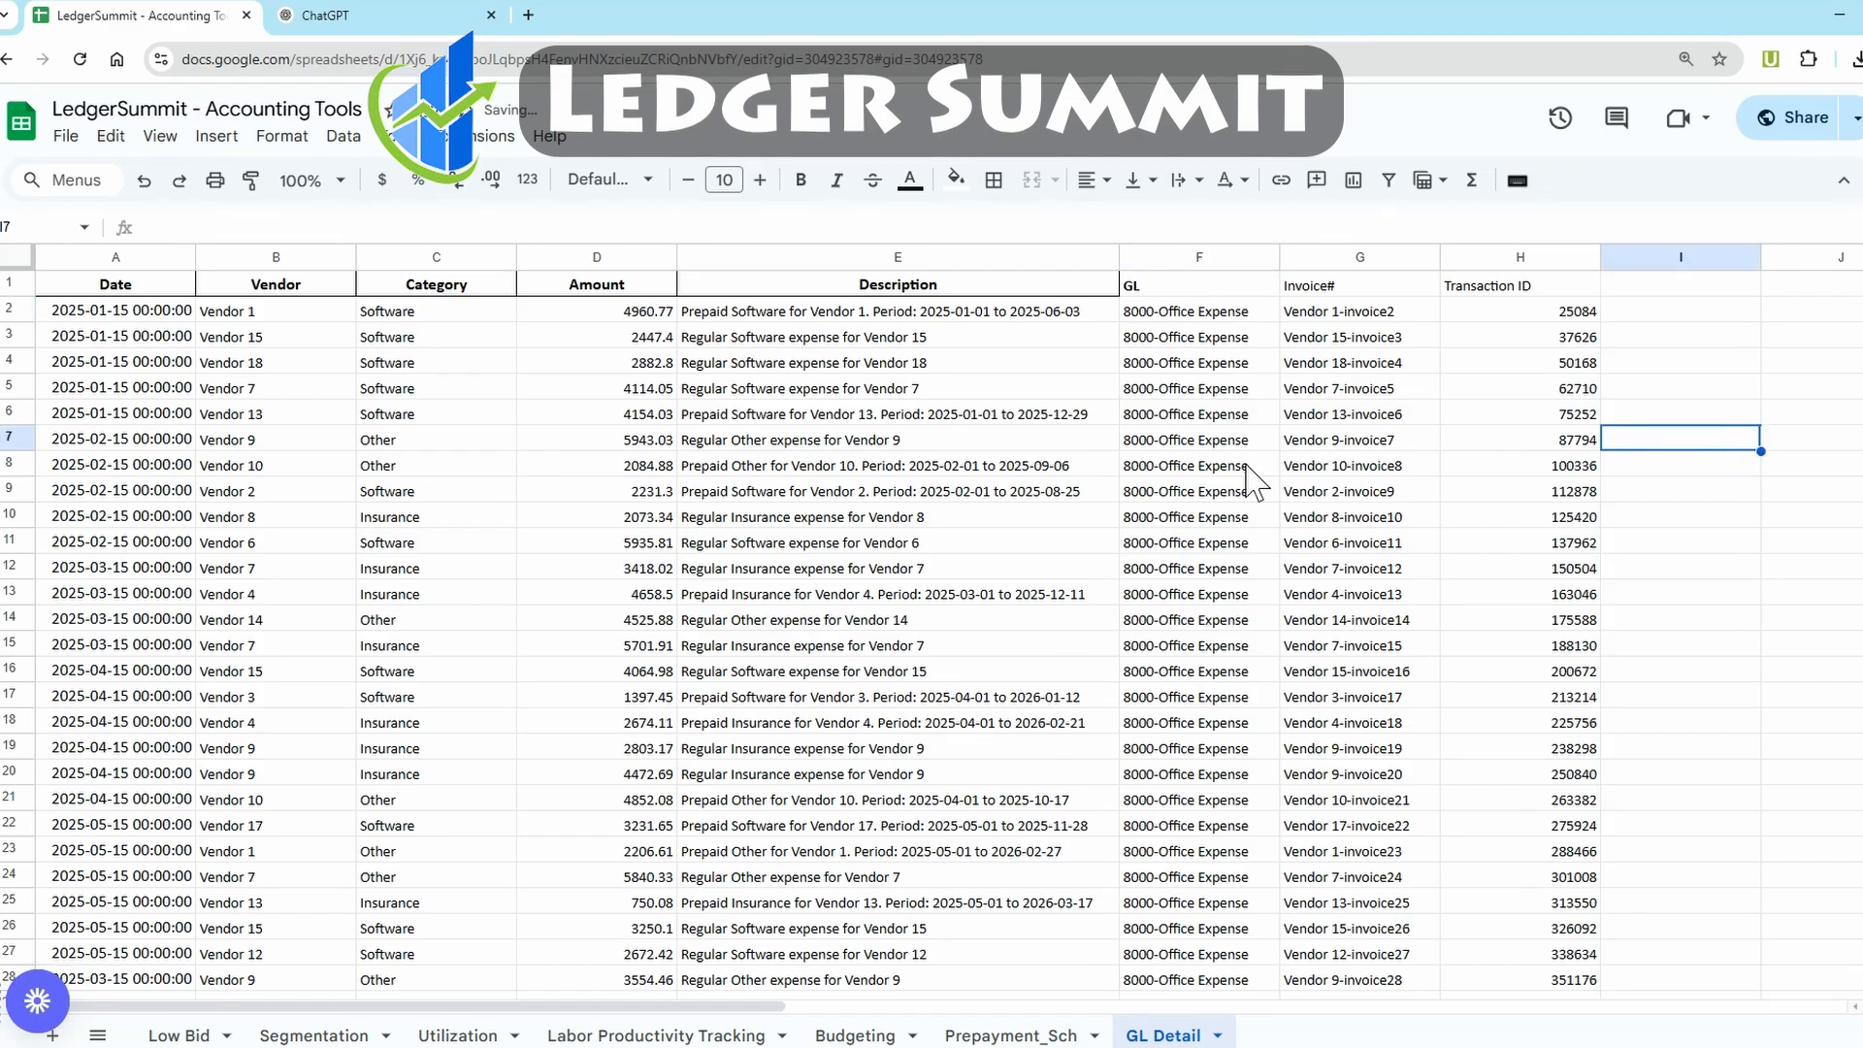
# Review the GL Detail transactions down to the last row, checking the prepaid and regular expense descriptions
pyautogui.scroll(-12, 1203, 480)
pyautogui.scroll(-16, 980, 476)
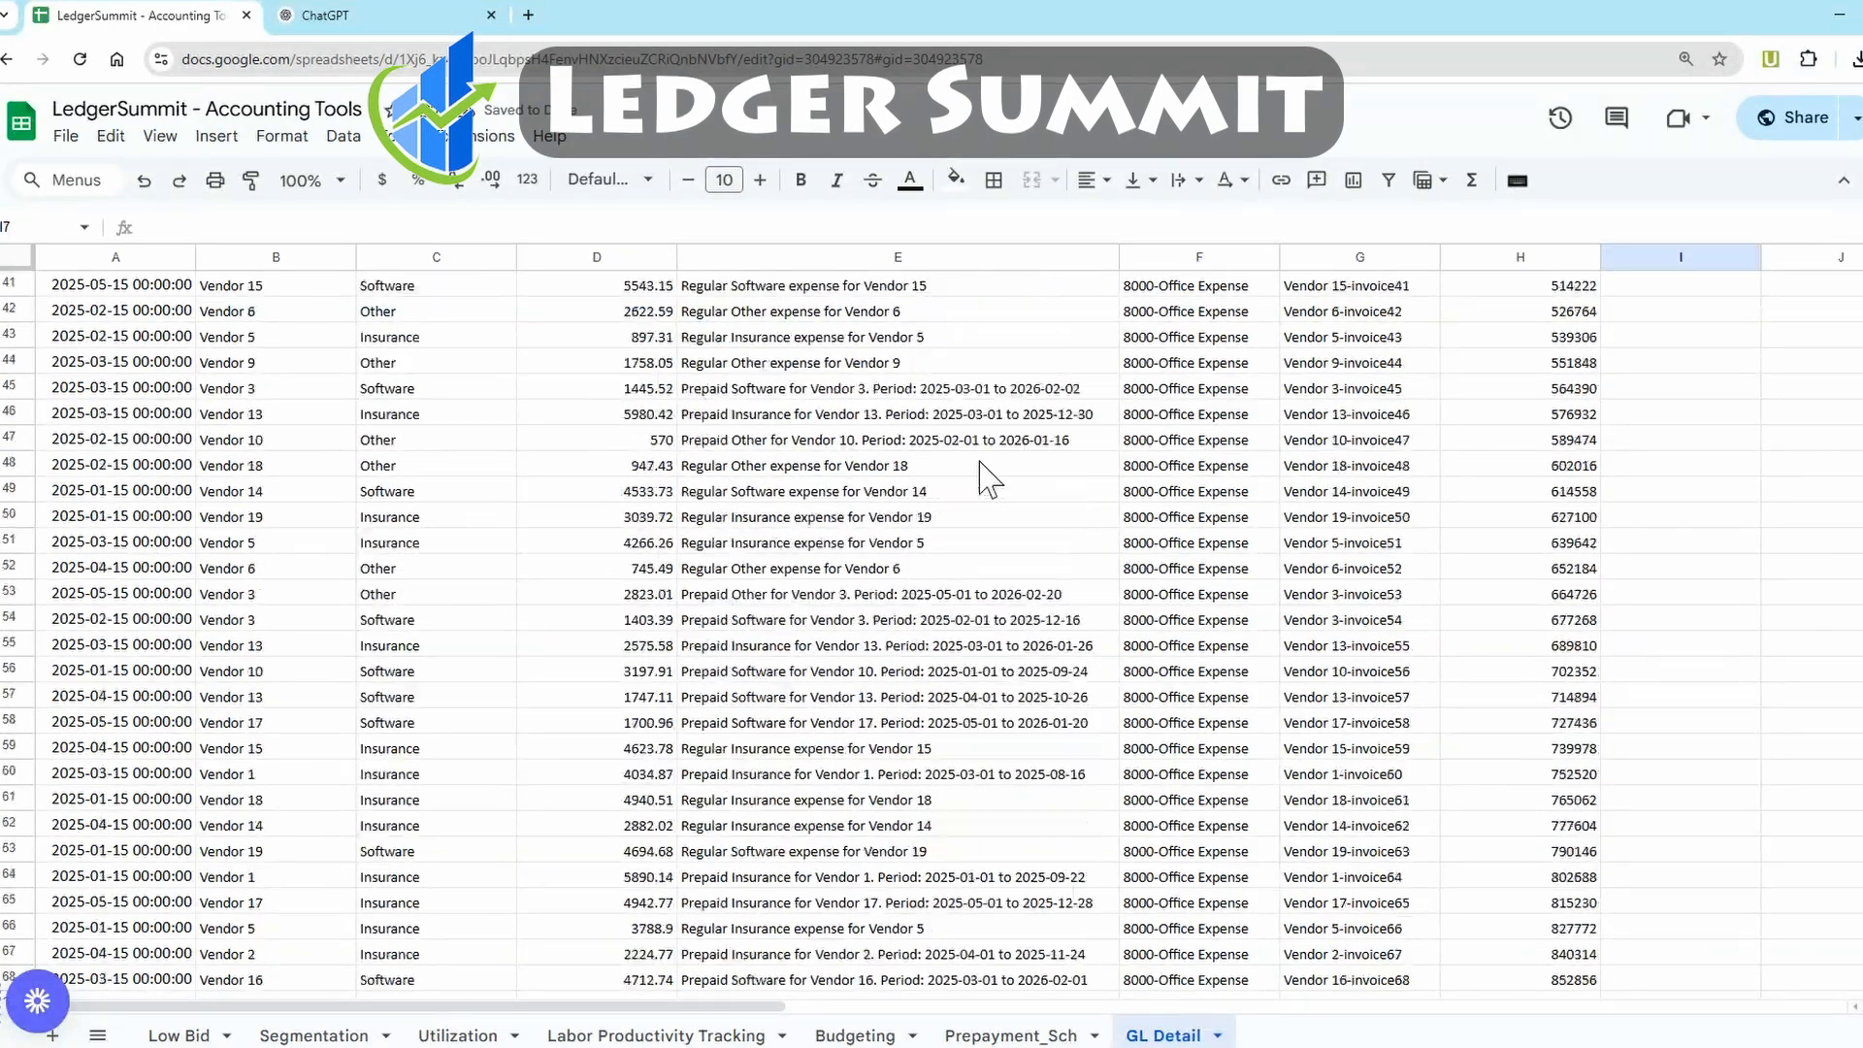
pyautogui.scroll(-3, 966, 476)
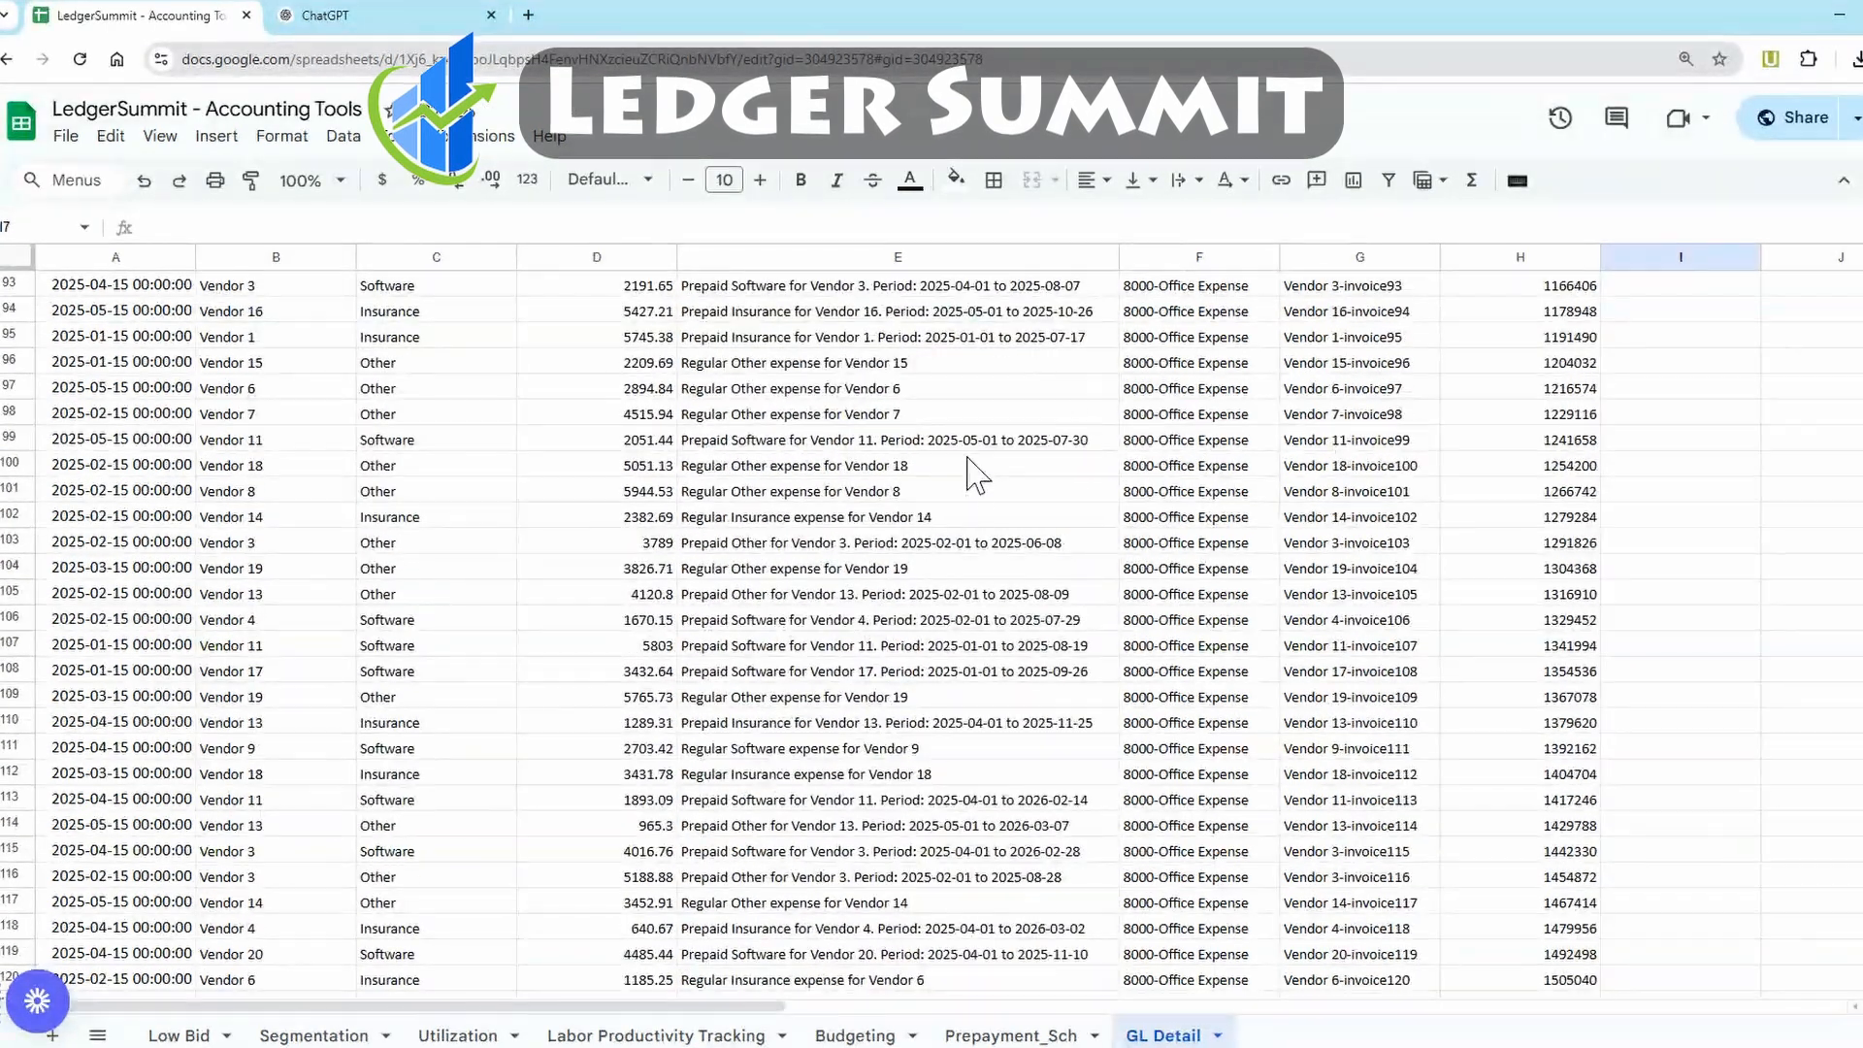
pyautogui.moveTo(853, 520); pyautogui.dragTo(871, 648)
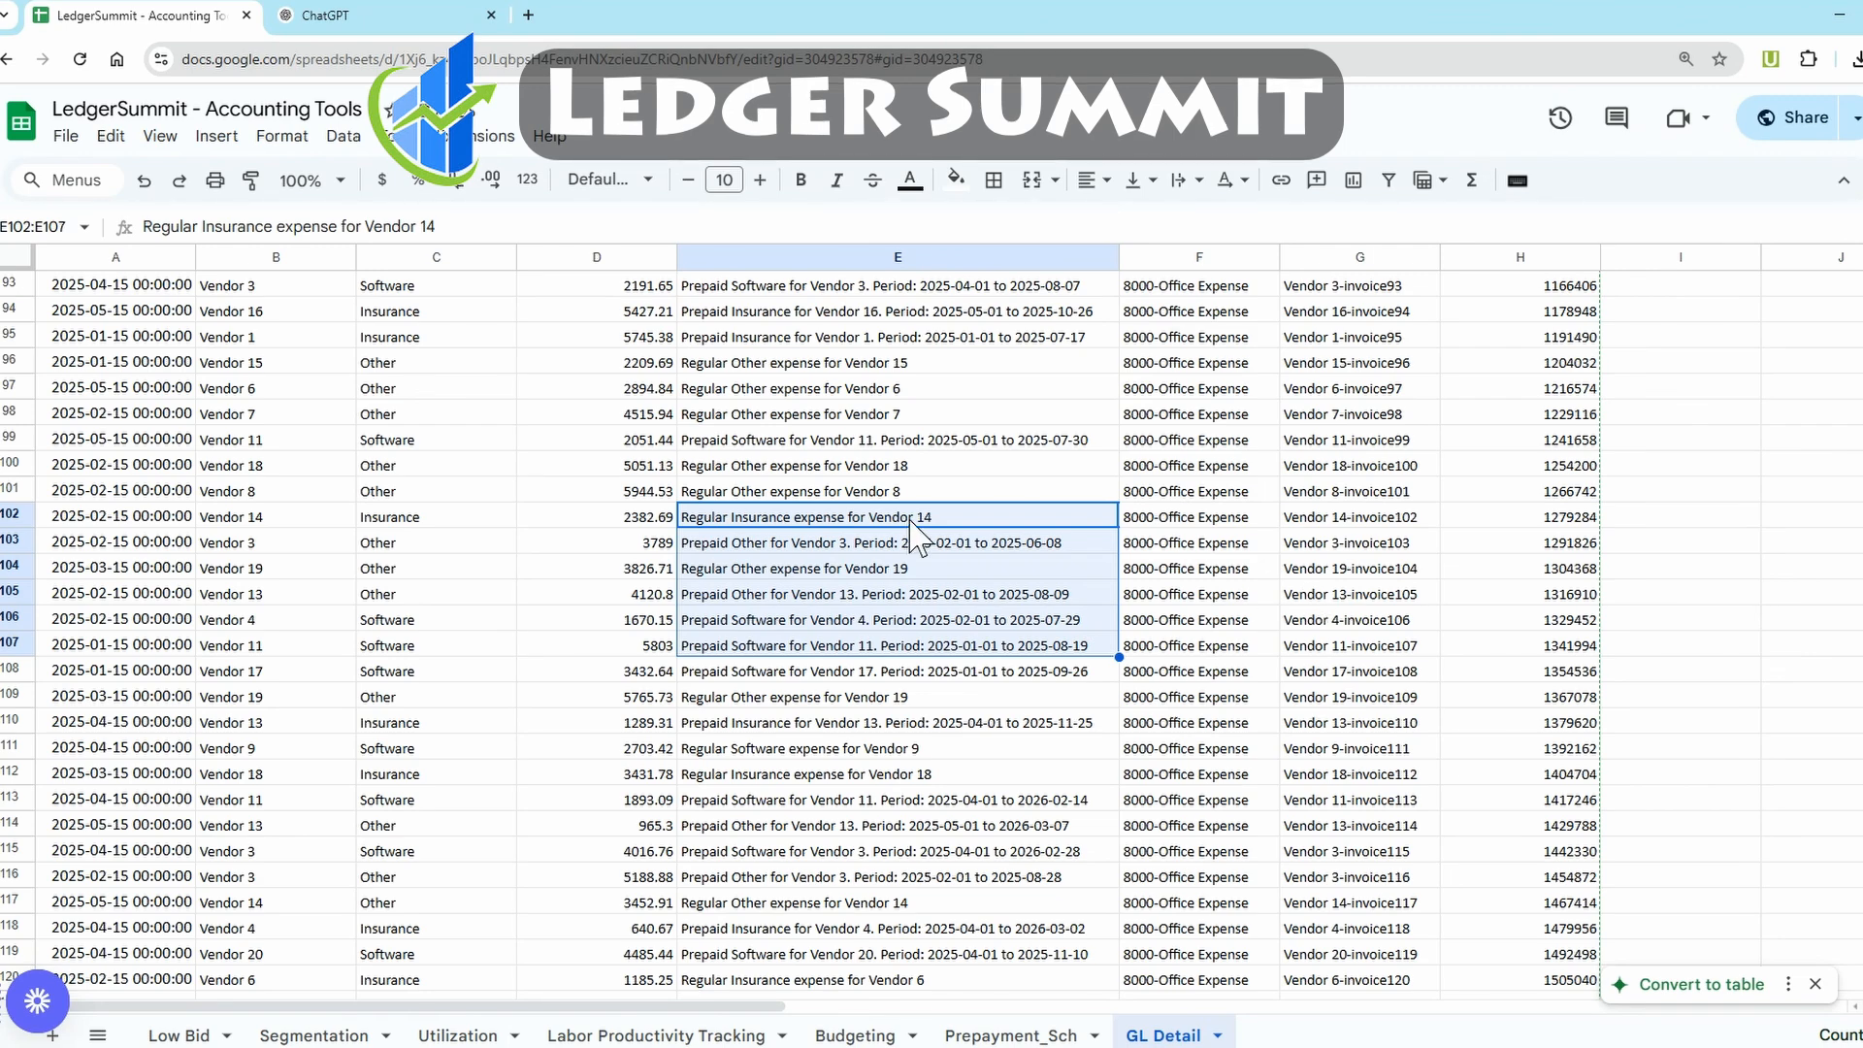
pyautogui.scroll(-4, 916, 539)
pyautogui.scroll(-3, 857, 563)
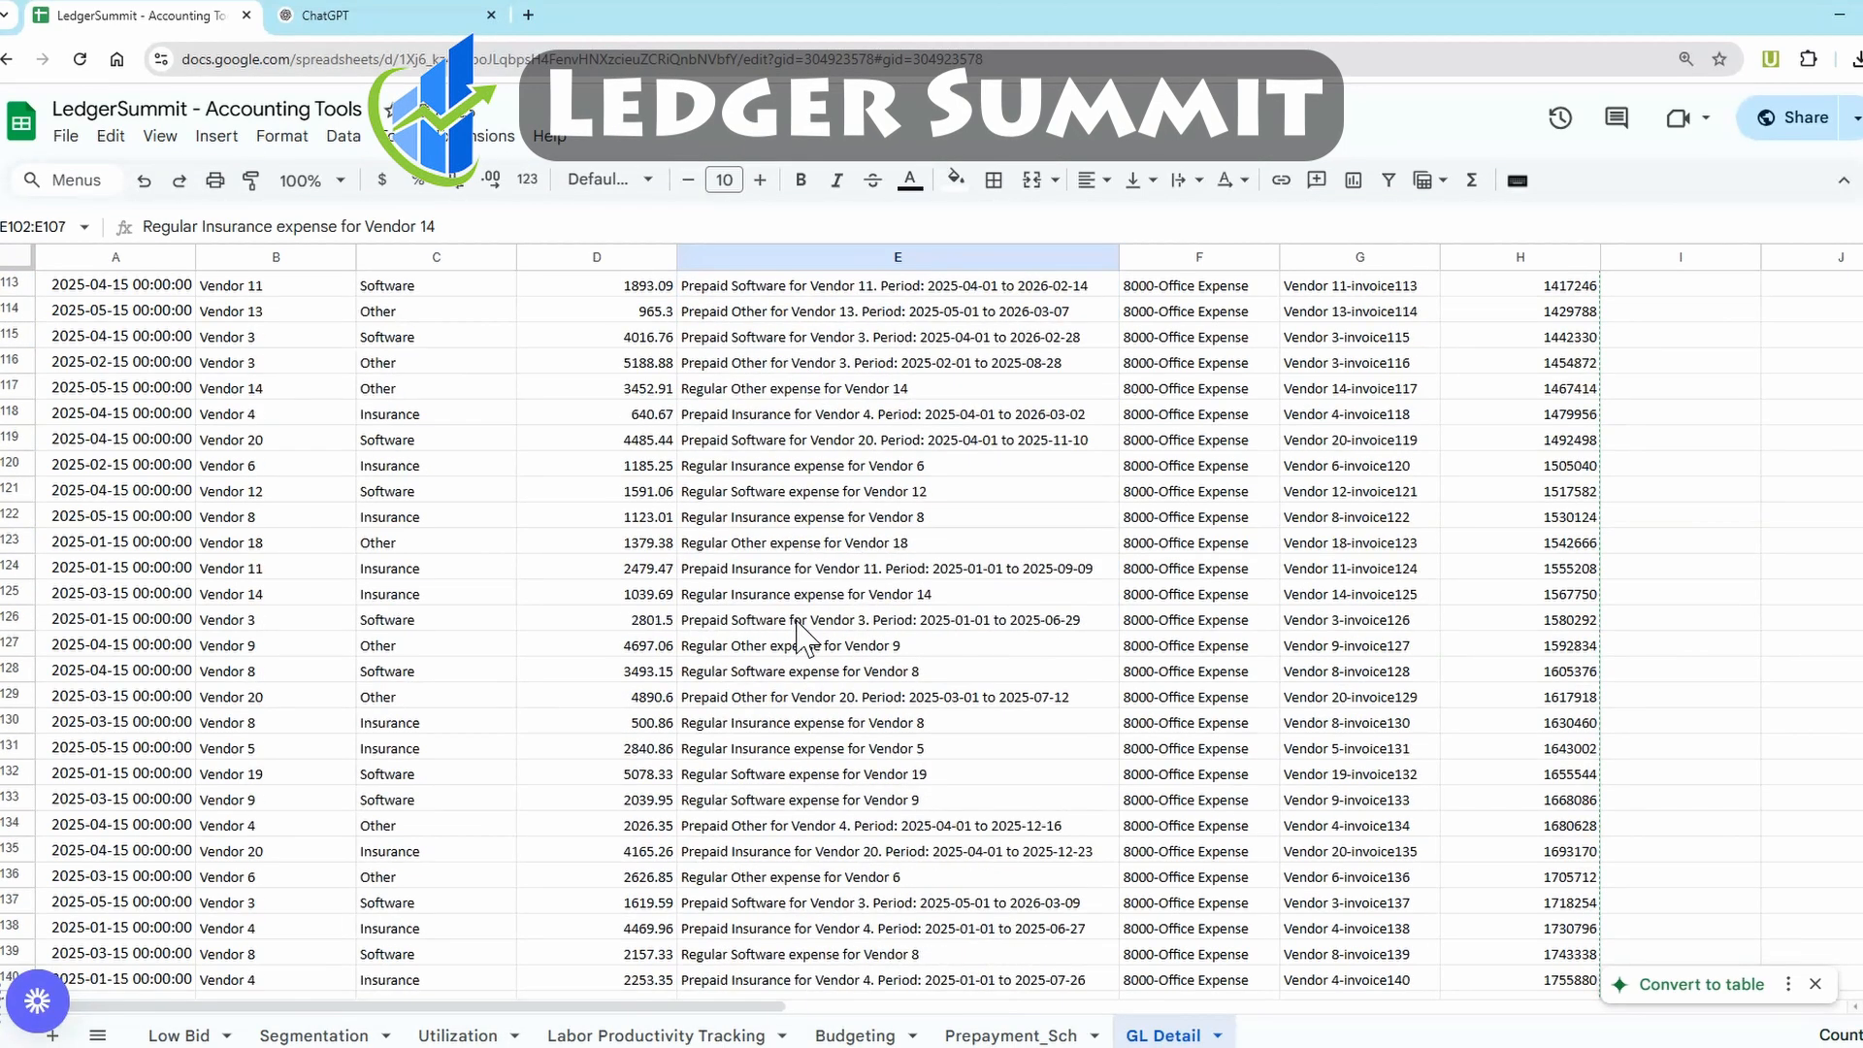
pyautogui.click(798, 621)
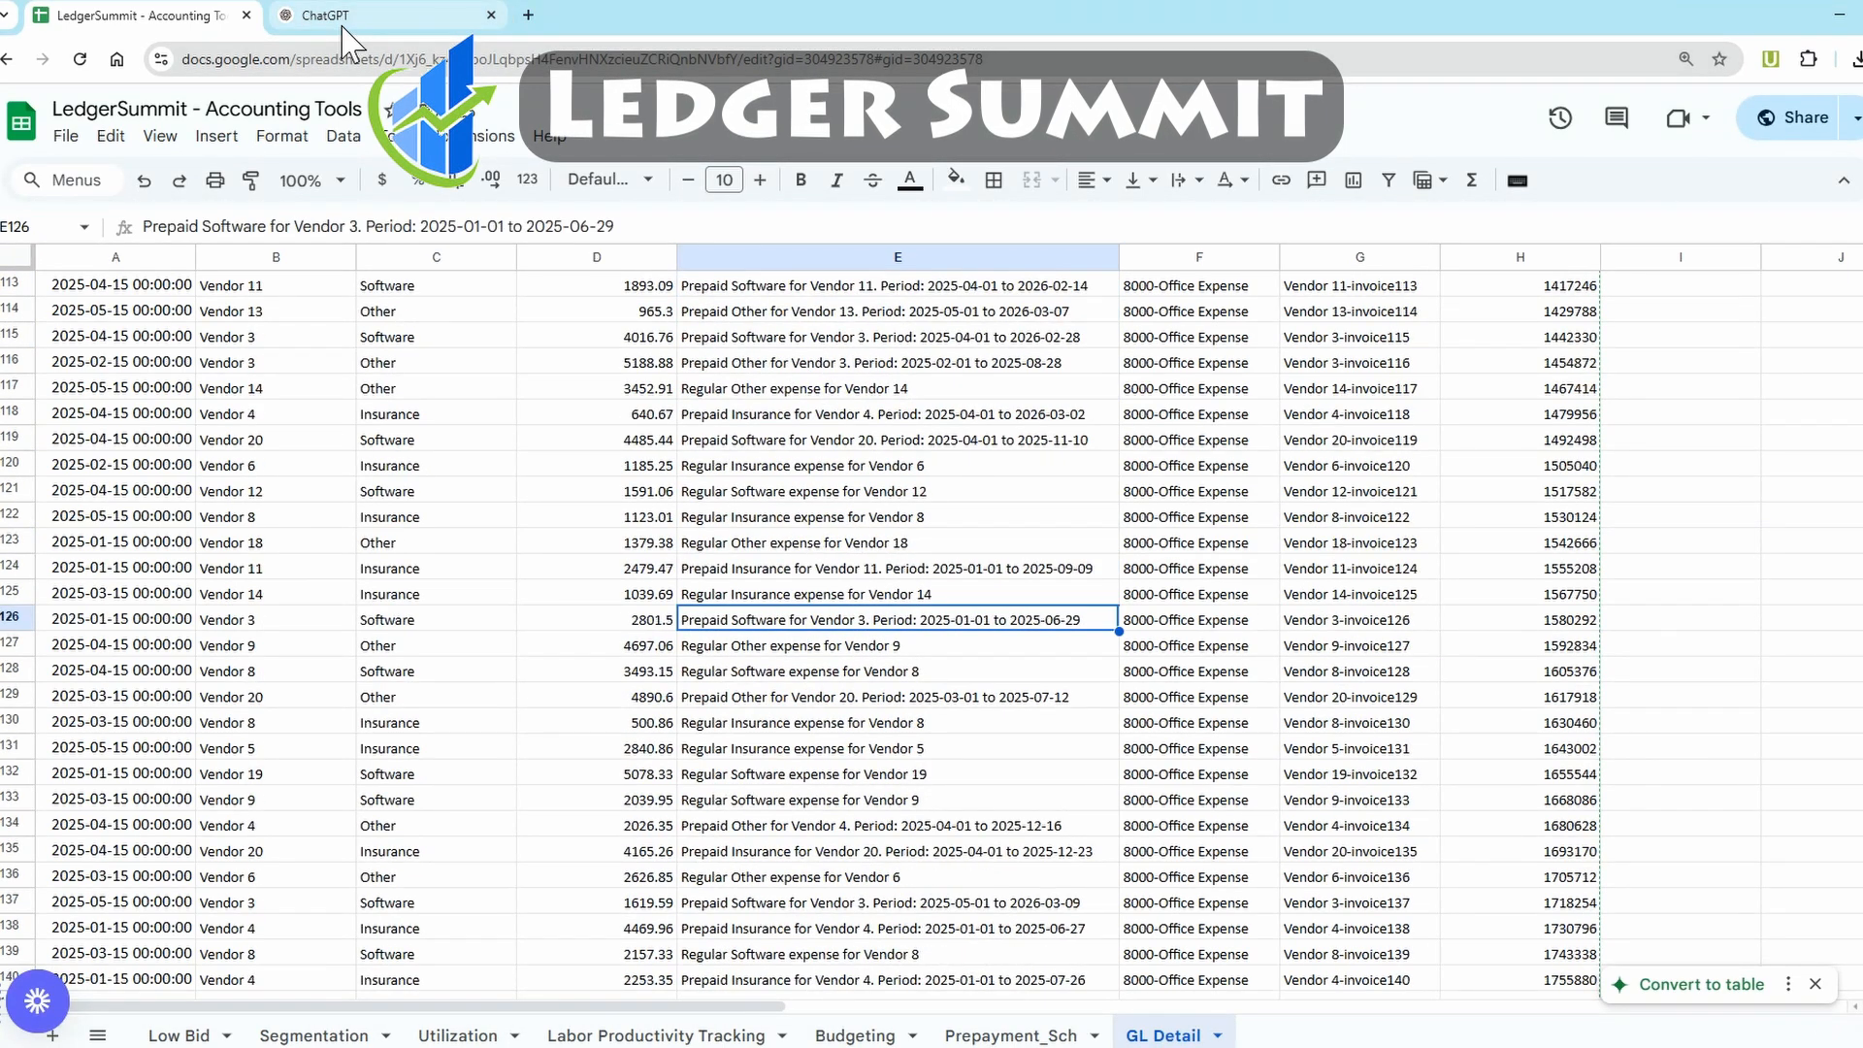
pyautogui.click(1708, 625)
pyautogui.scroll(-20, 939, 740)
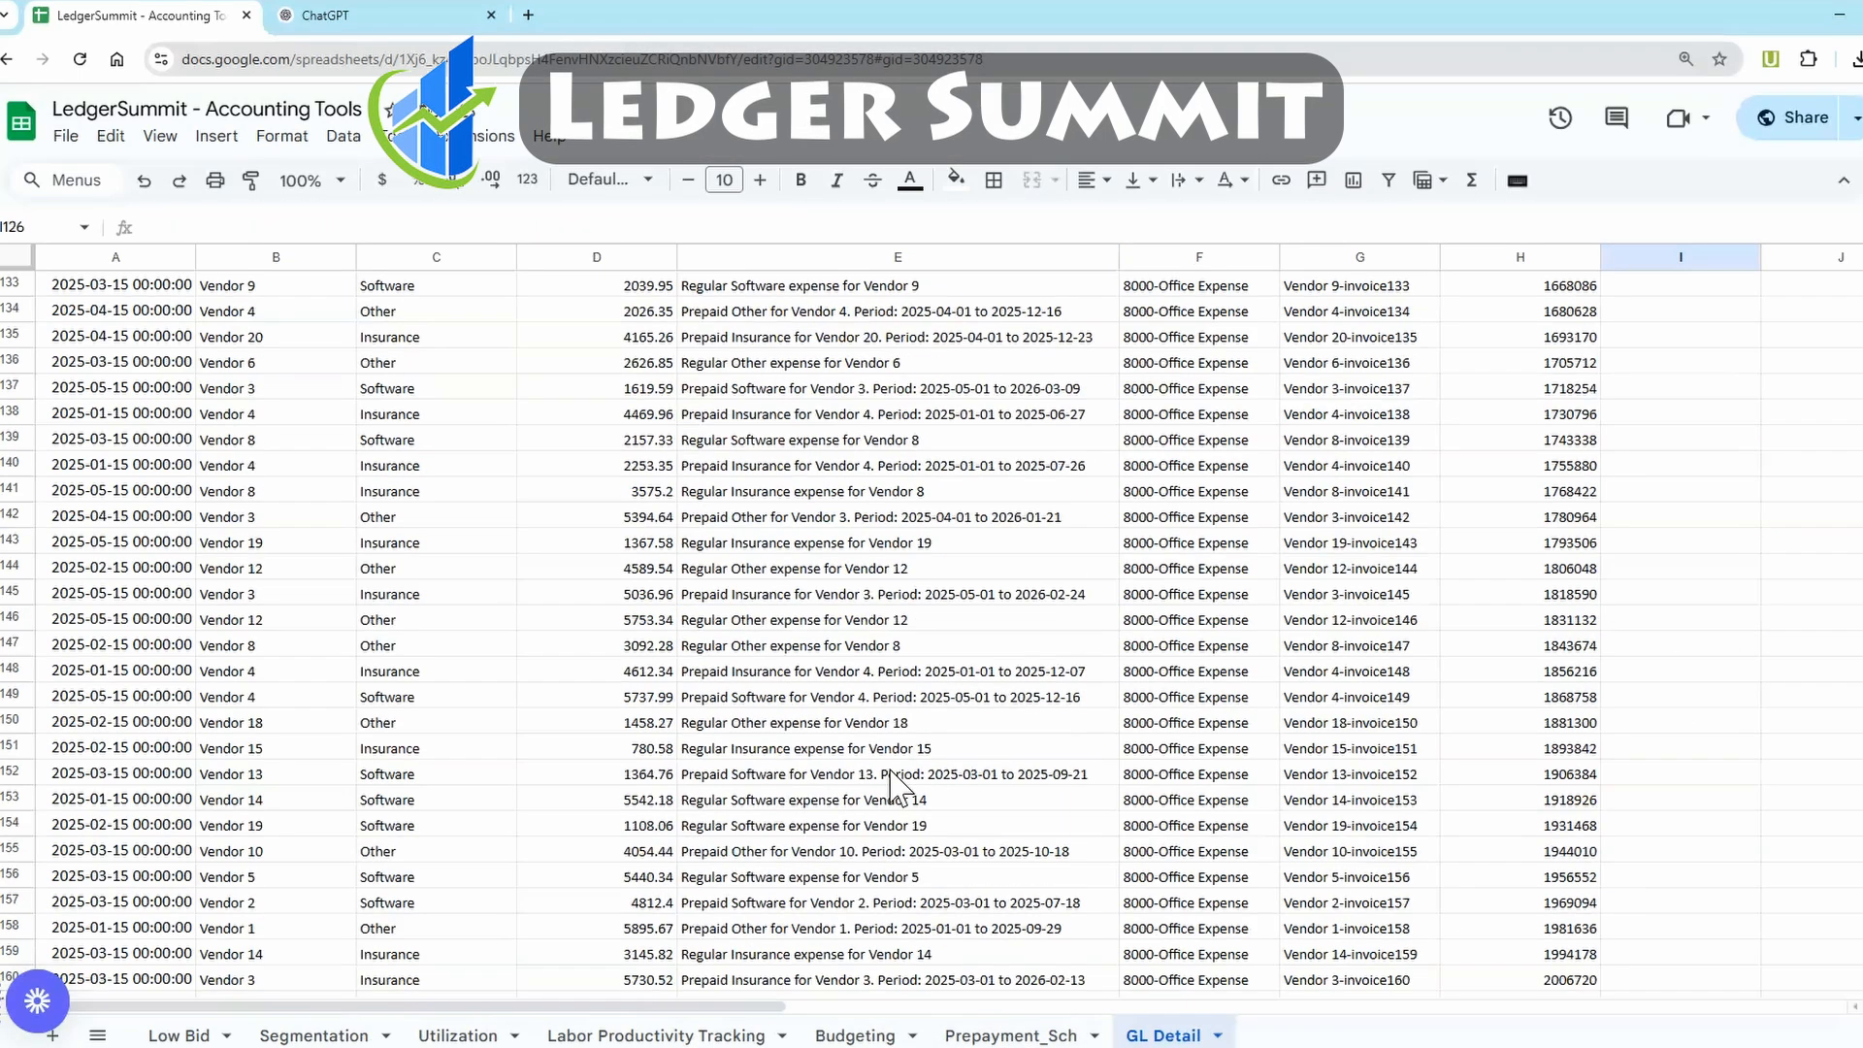
pyautogui.scroll(5, 896, 795)
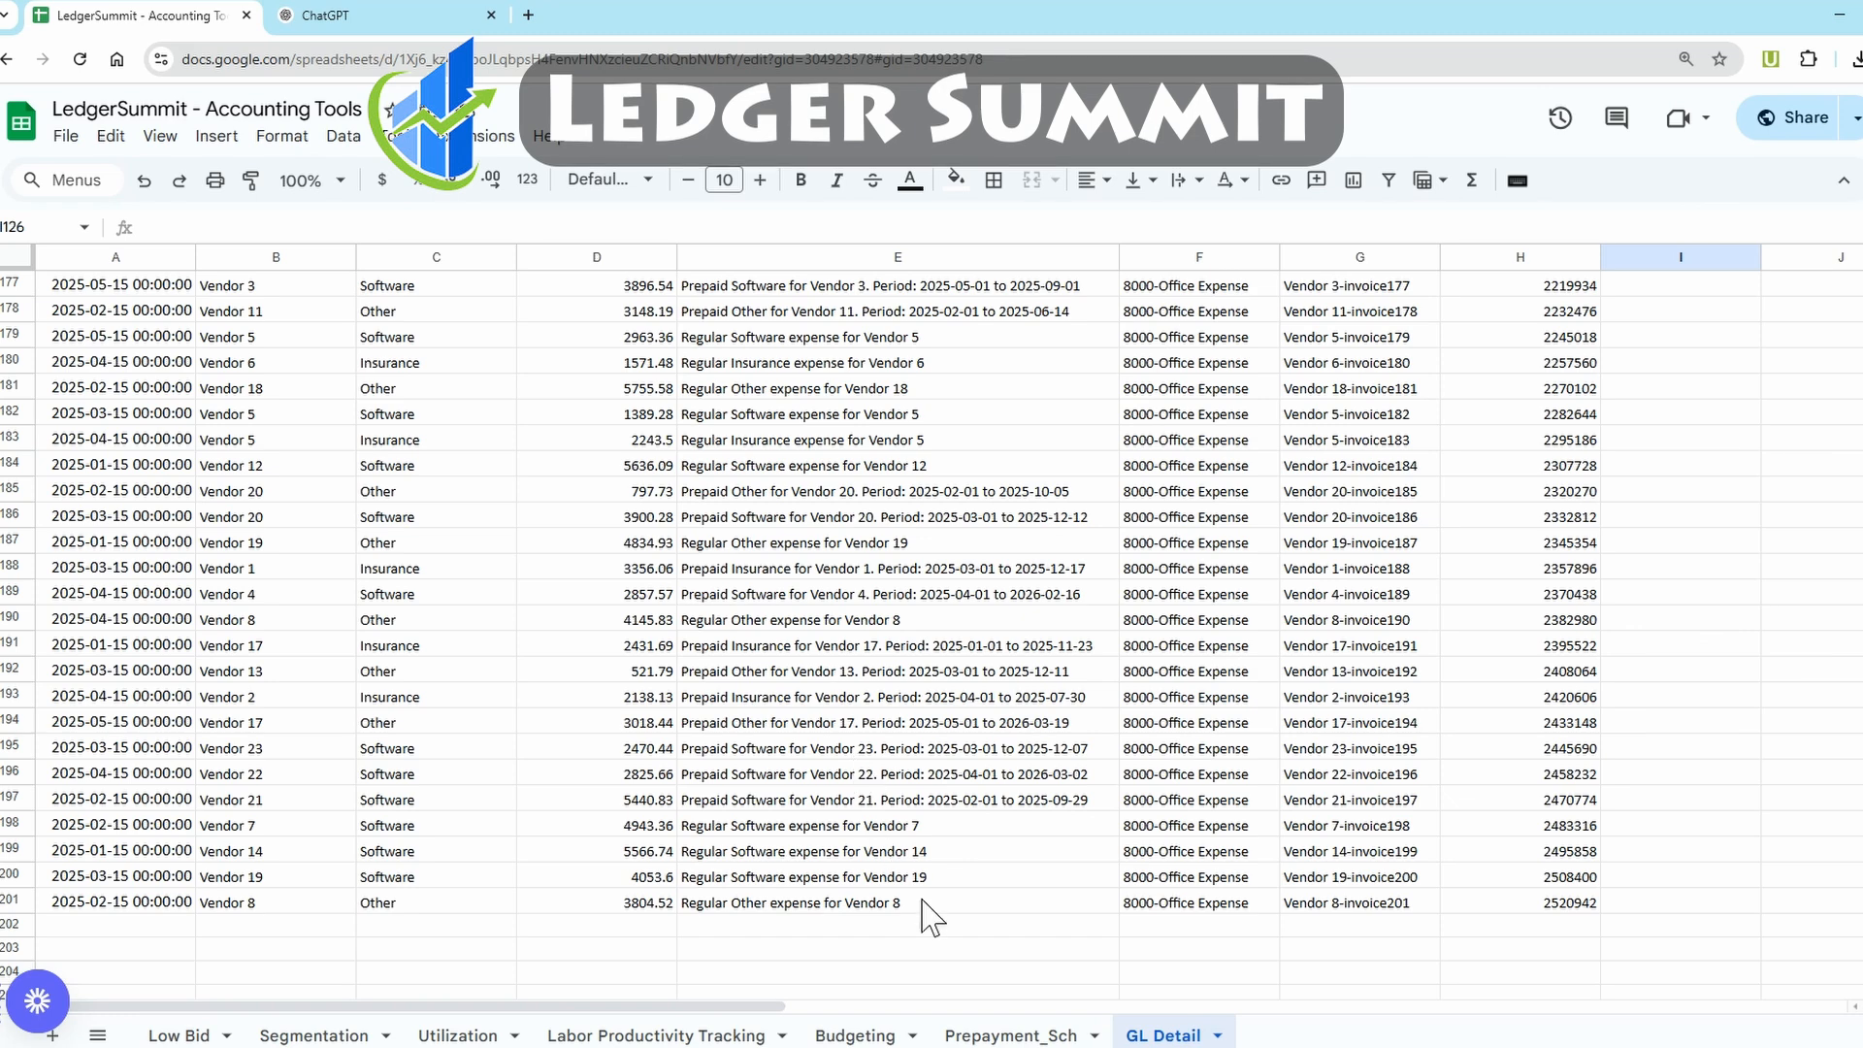
# Switch to the Prepayment_Sch sheet and download the whole workbook as an Excel file
pyautogui.click(1026, 1032)
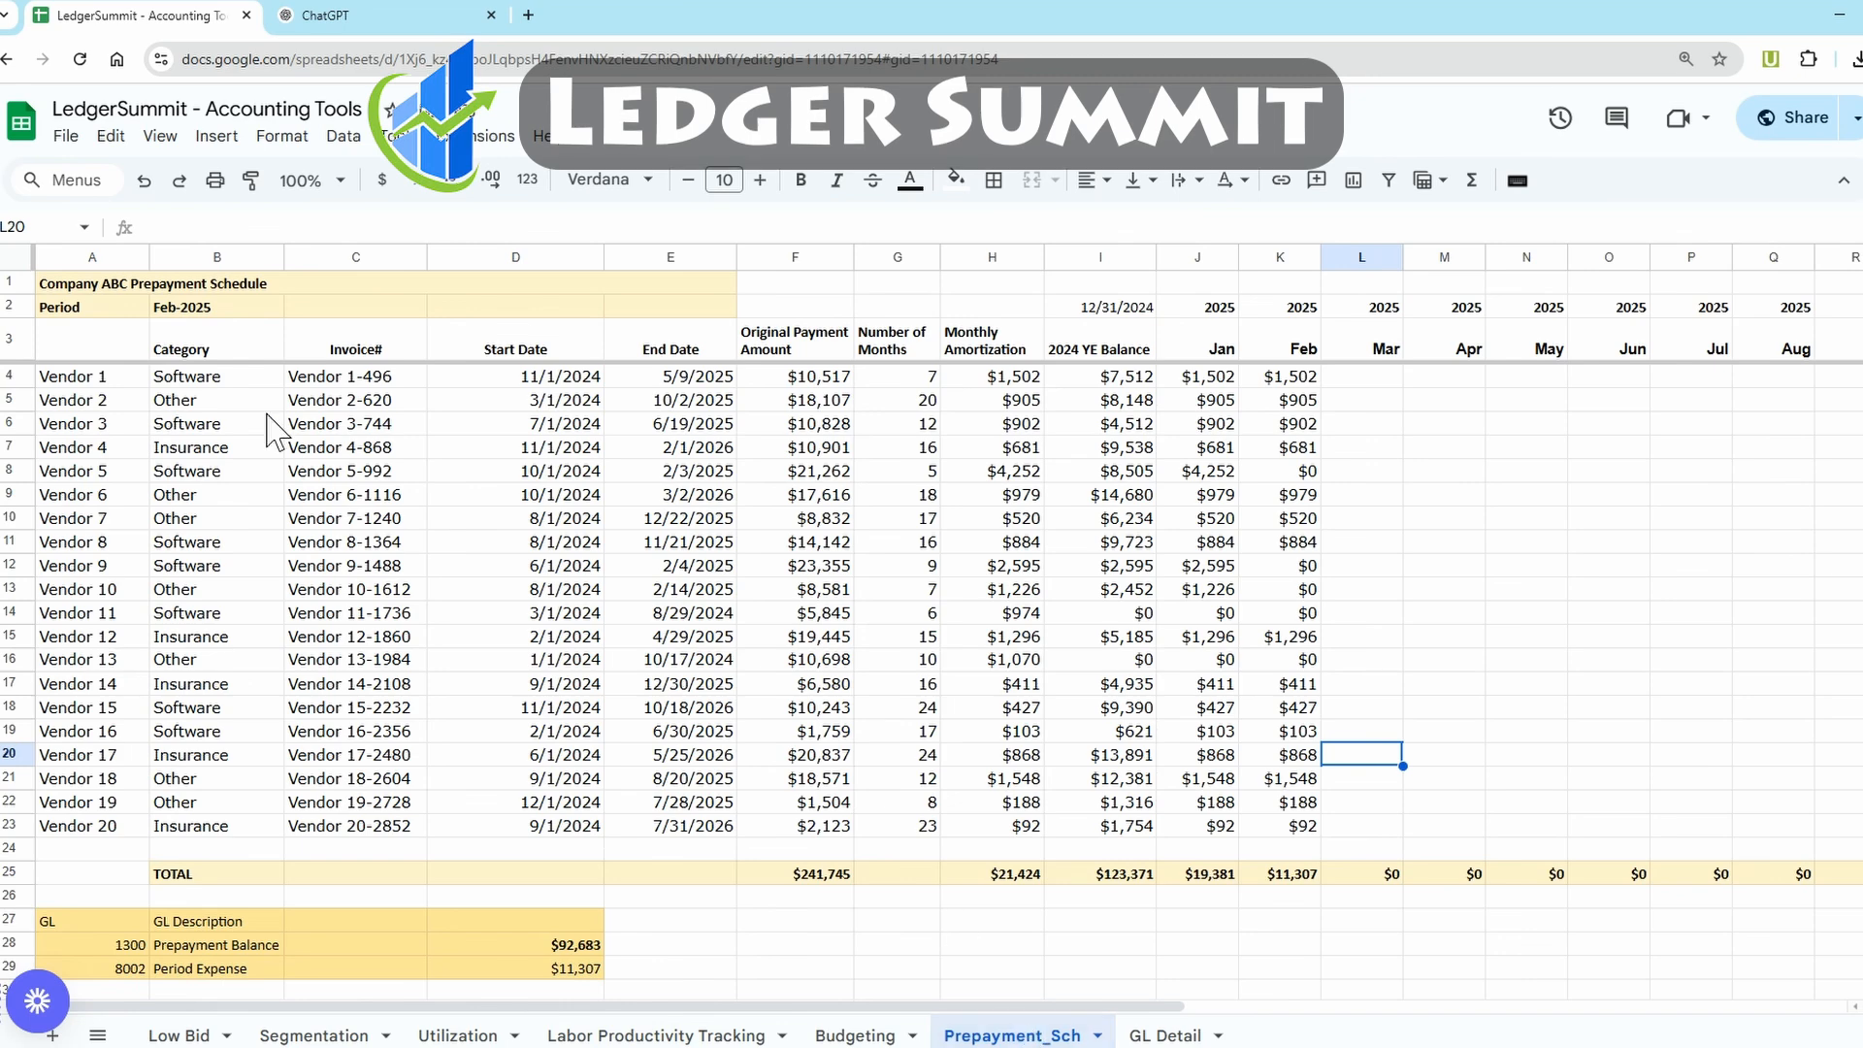
pyautogui.click(65, 136)
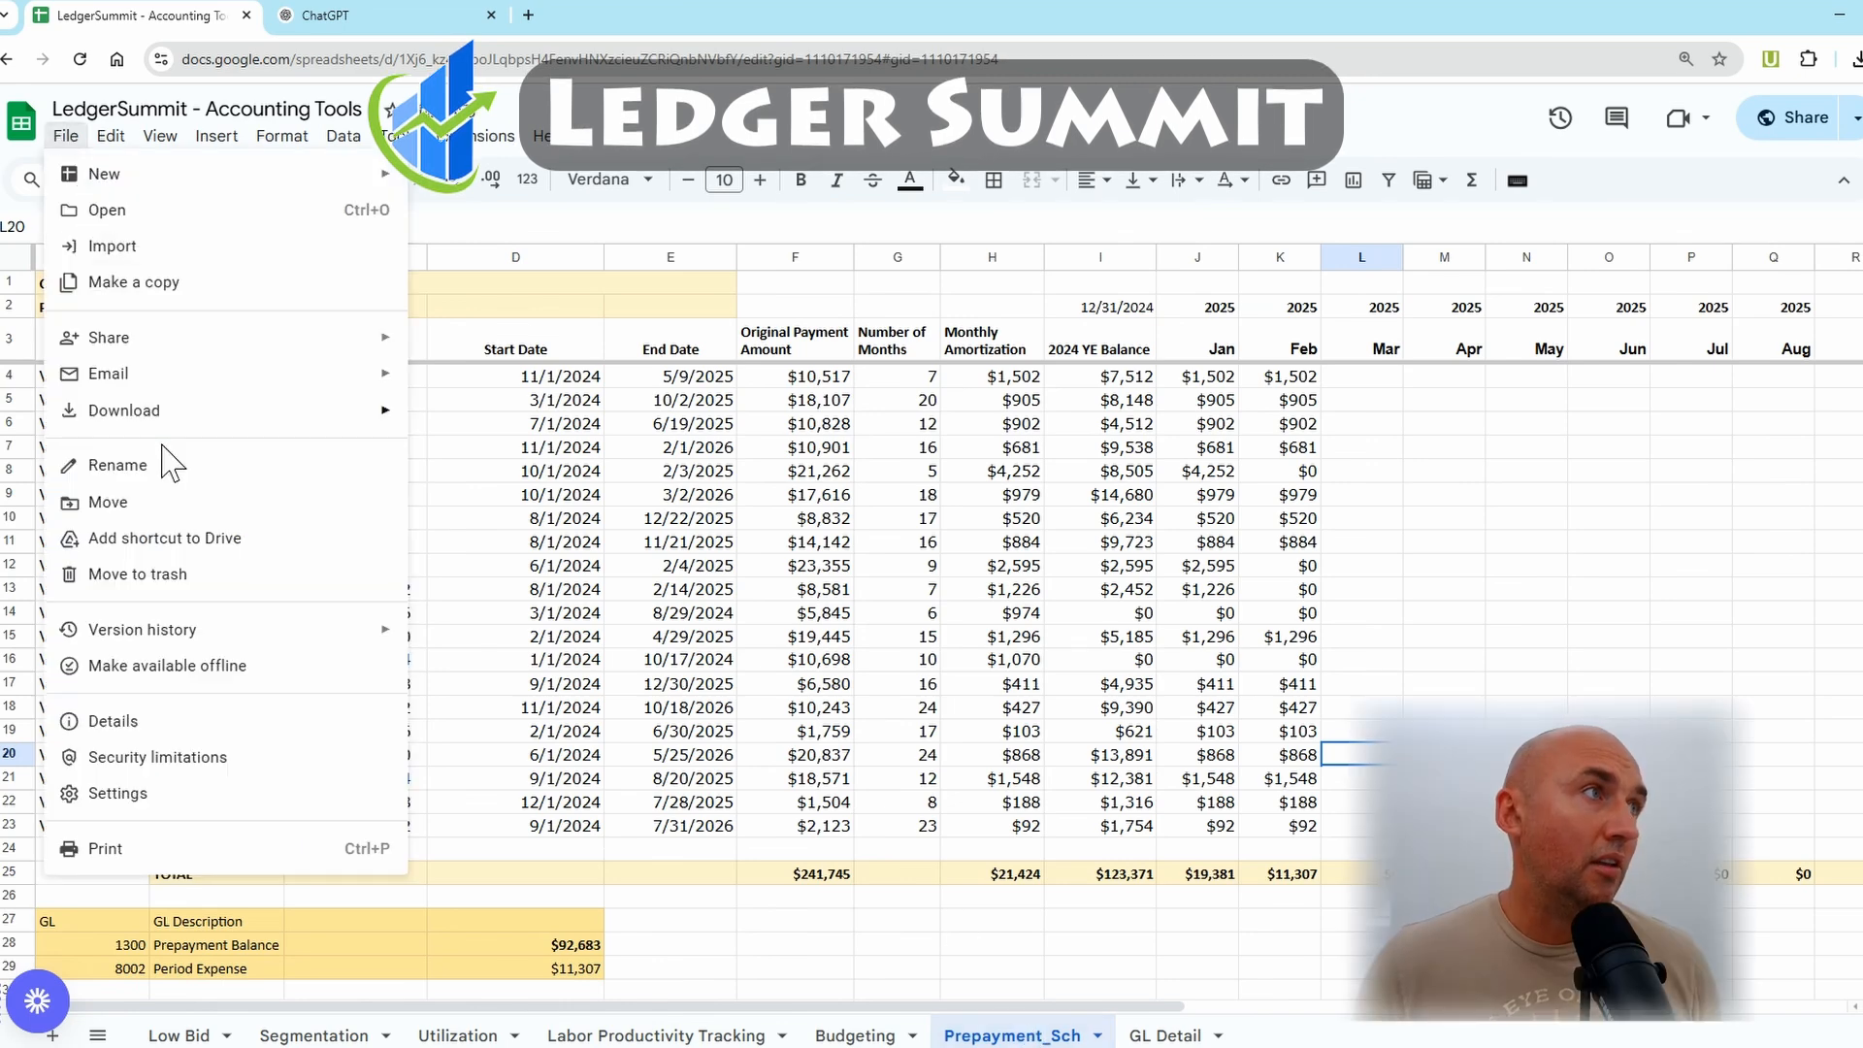
pyautogui.moveTo(165, 425)
pyautogui.click(446, 417)
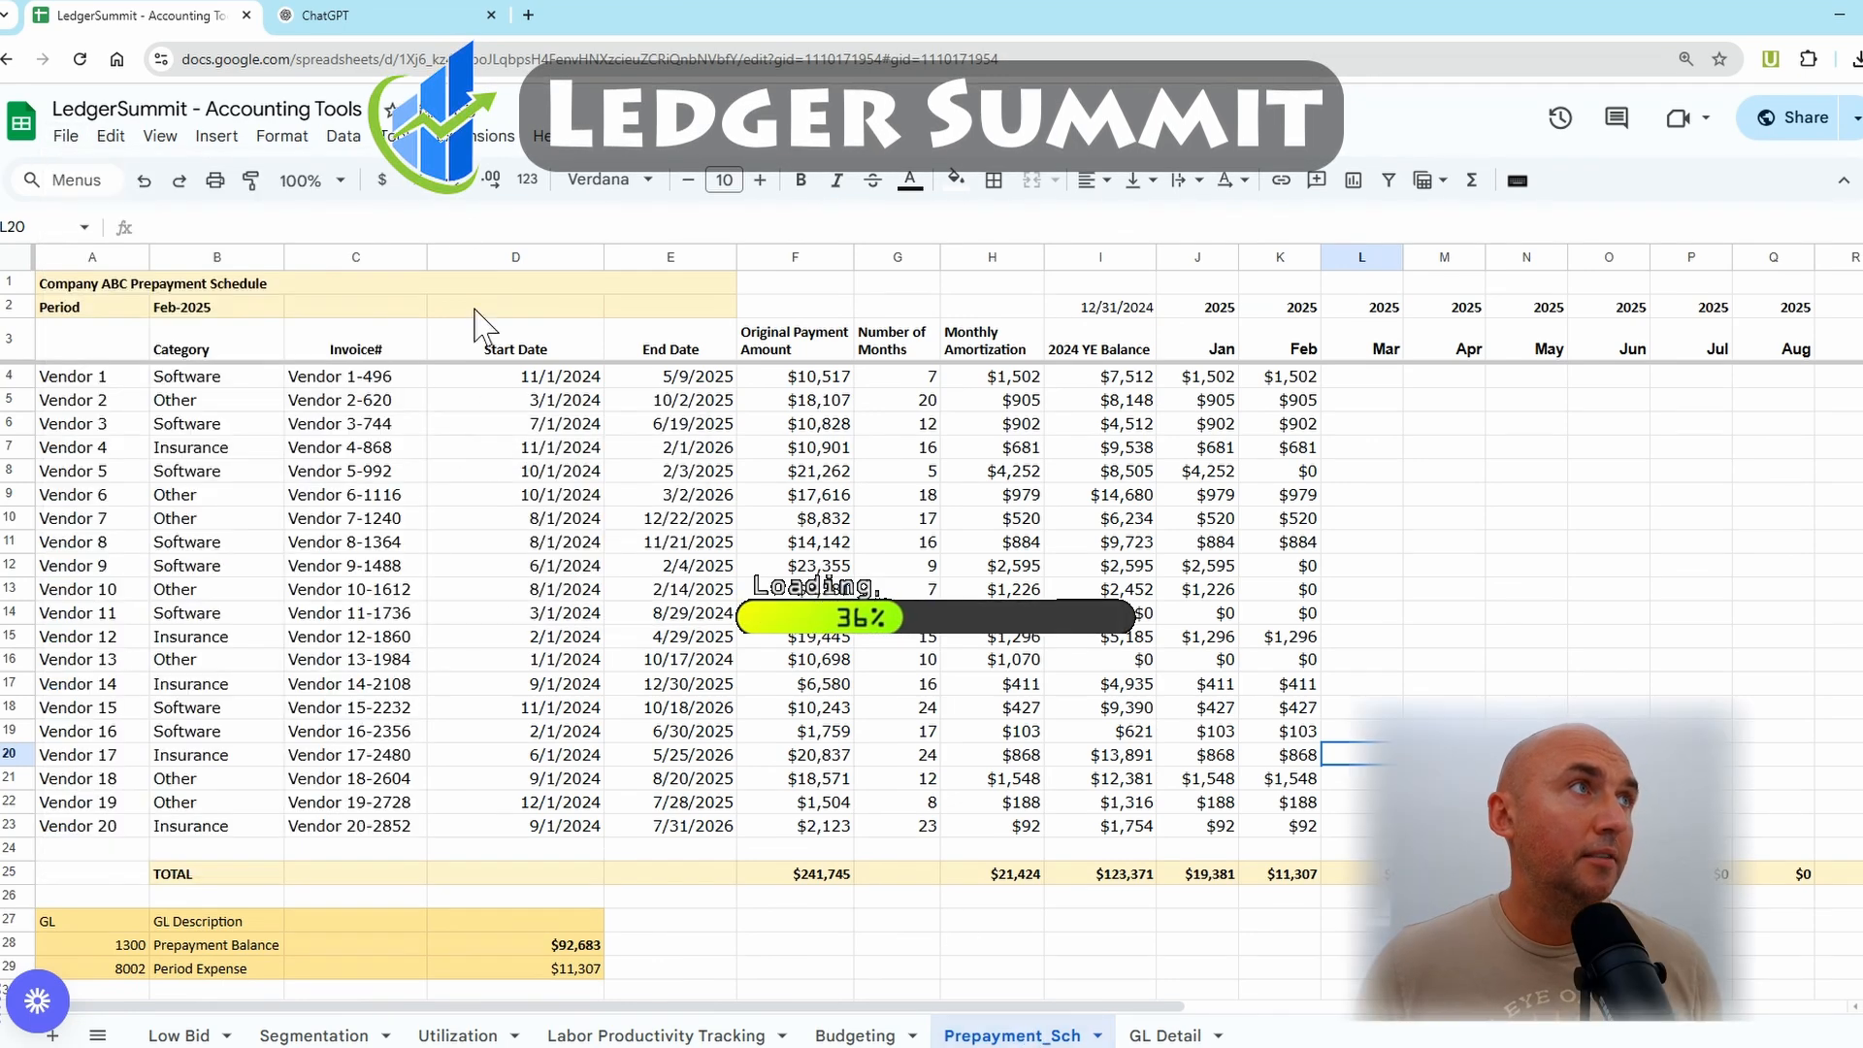
# Switch to ChatGPT, attach the downloaded LedgerSummit - Accounting Tools (5) workbook and send the prepared prepayment schedule prompt
pyautogui.click(386, 21)
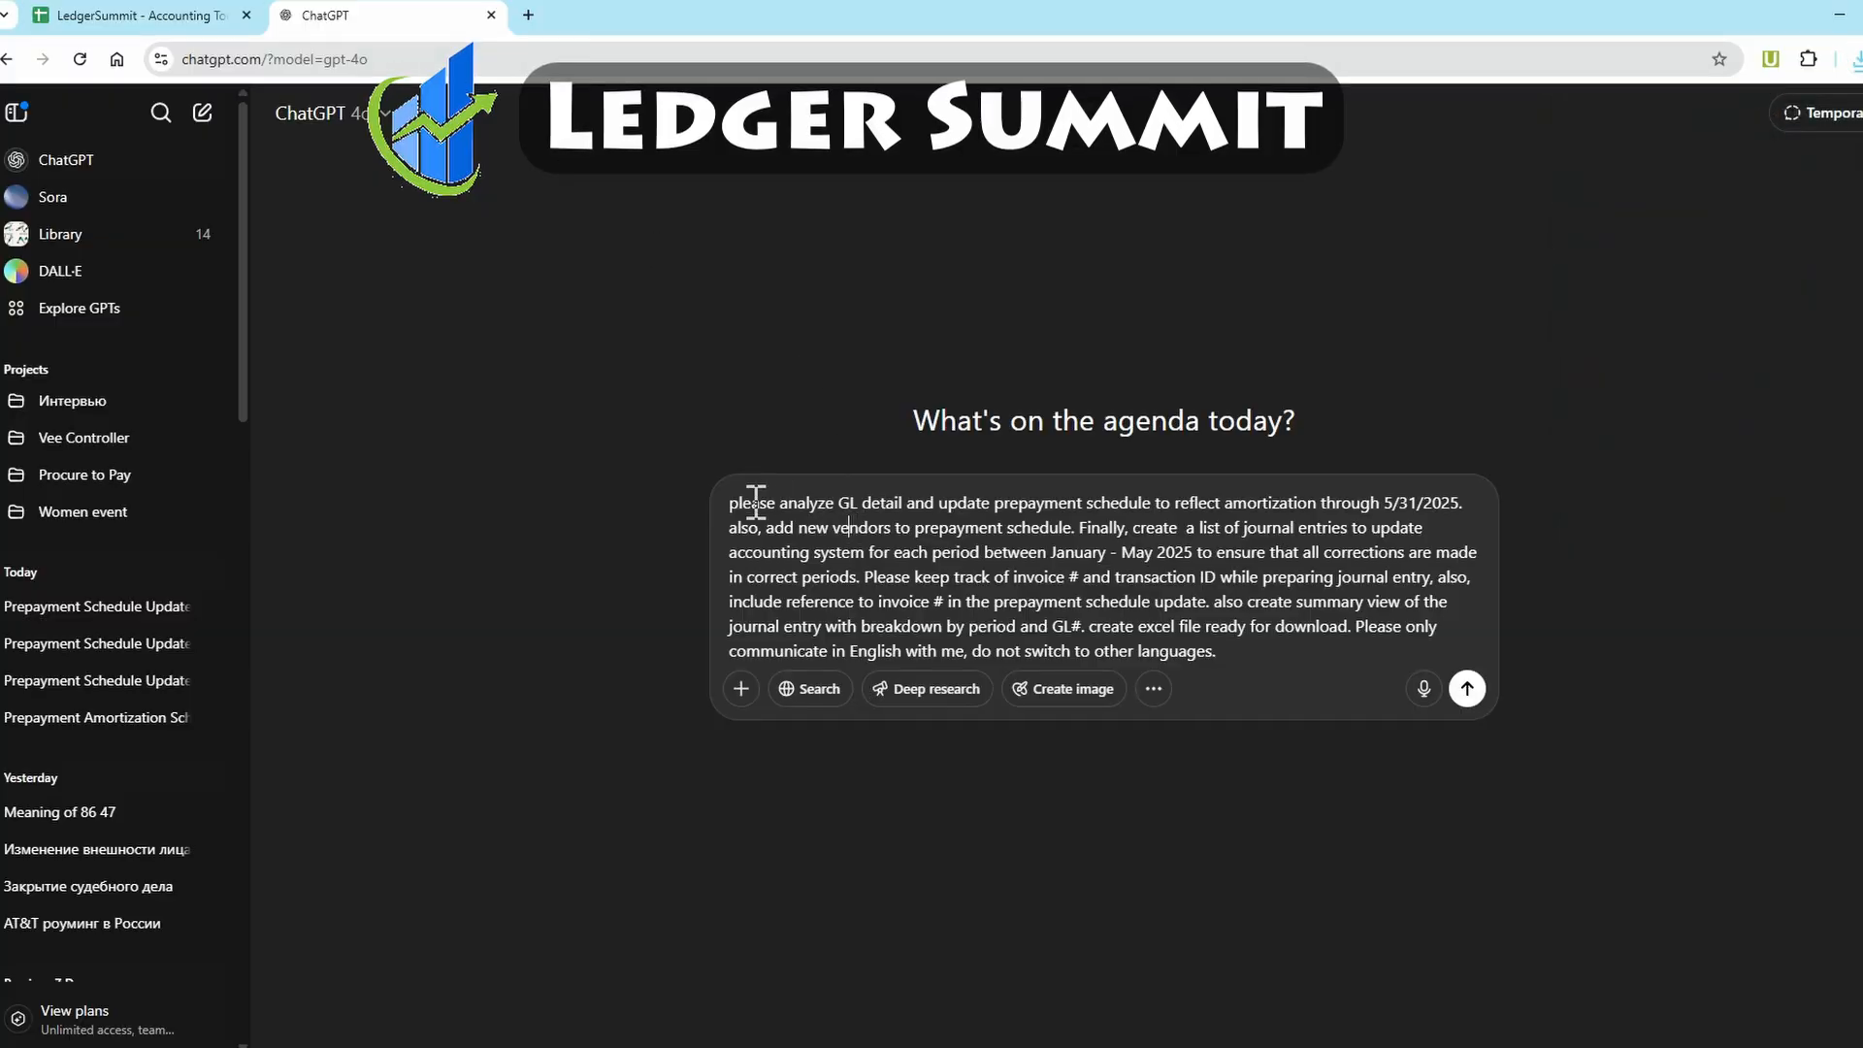
pyautogui.click(742, 684)
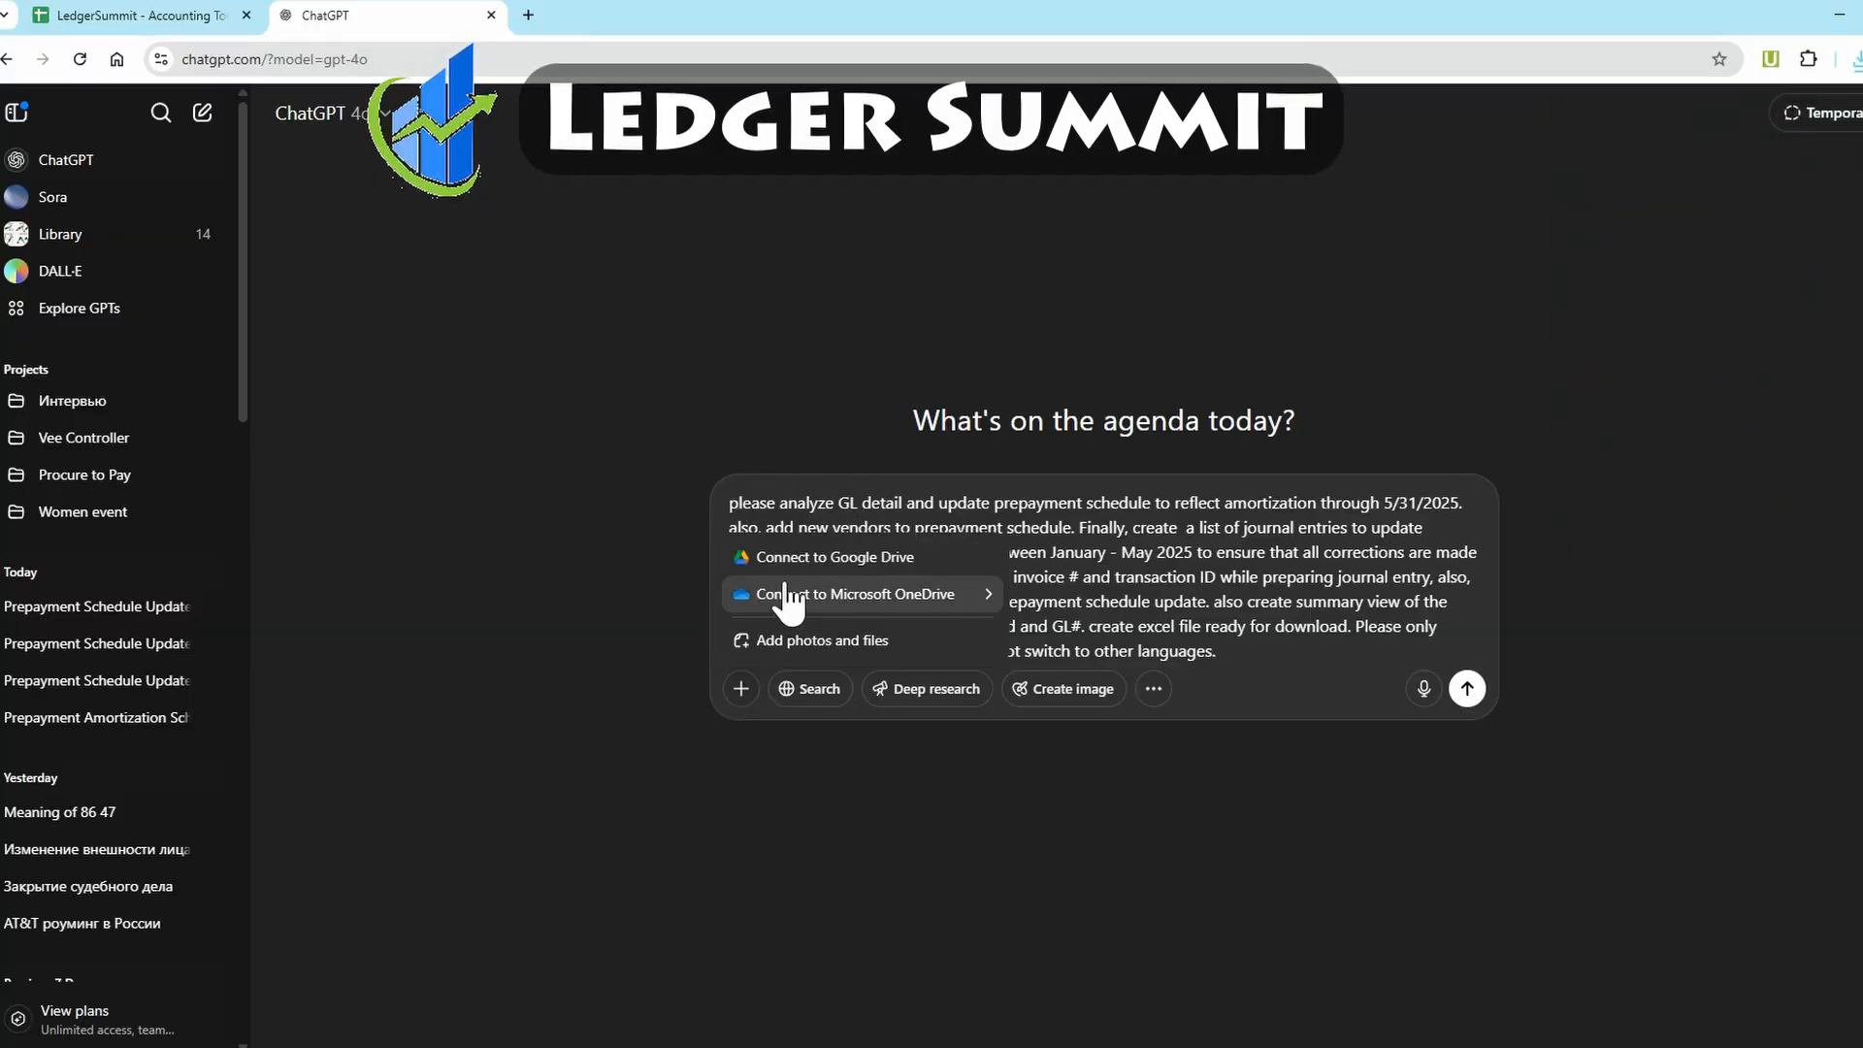
pyautogui.click(859, 639)
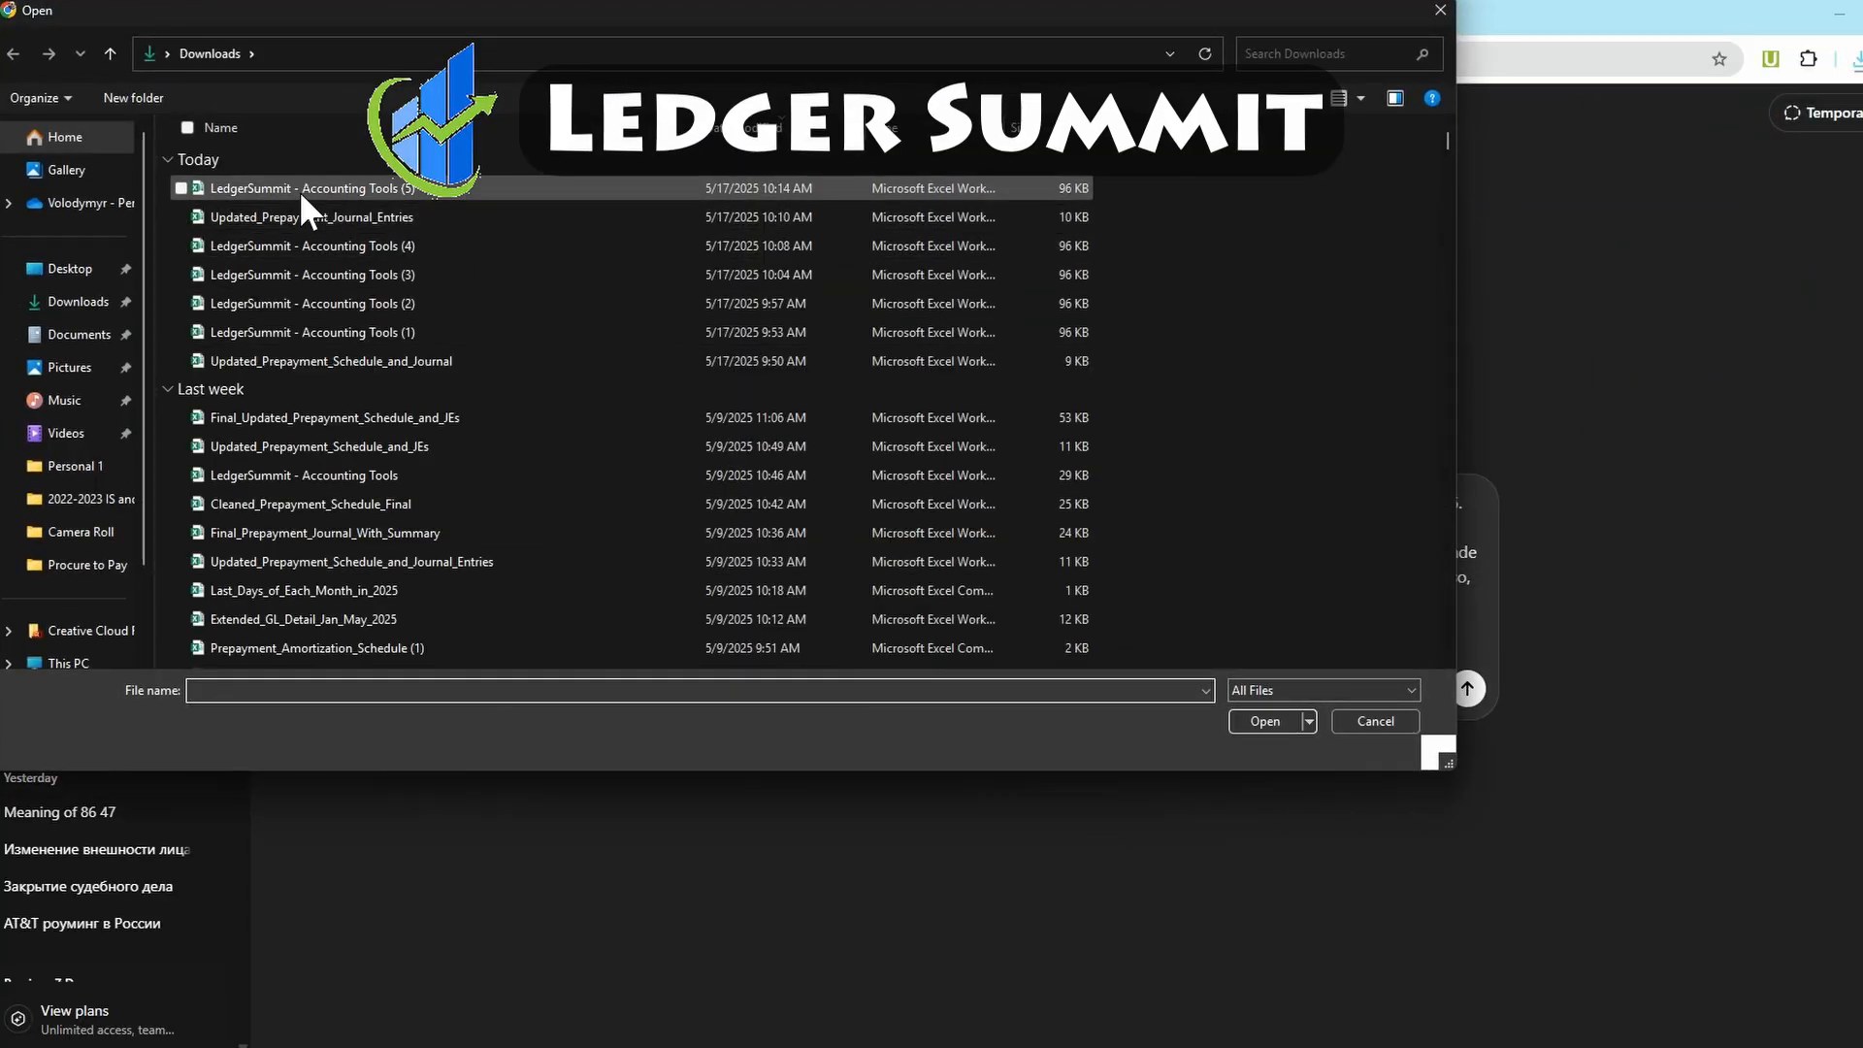
pyautogui.doubleClick(300, 193)
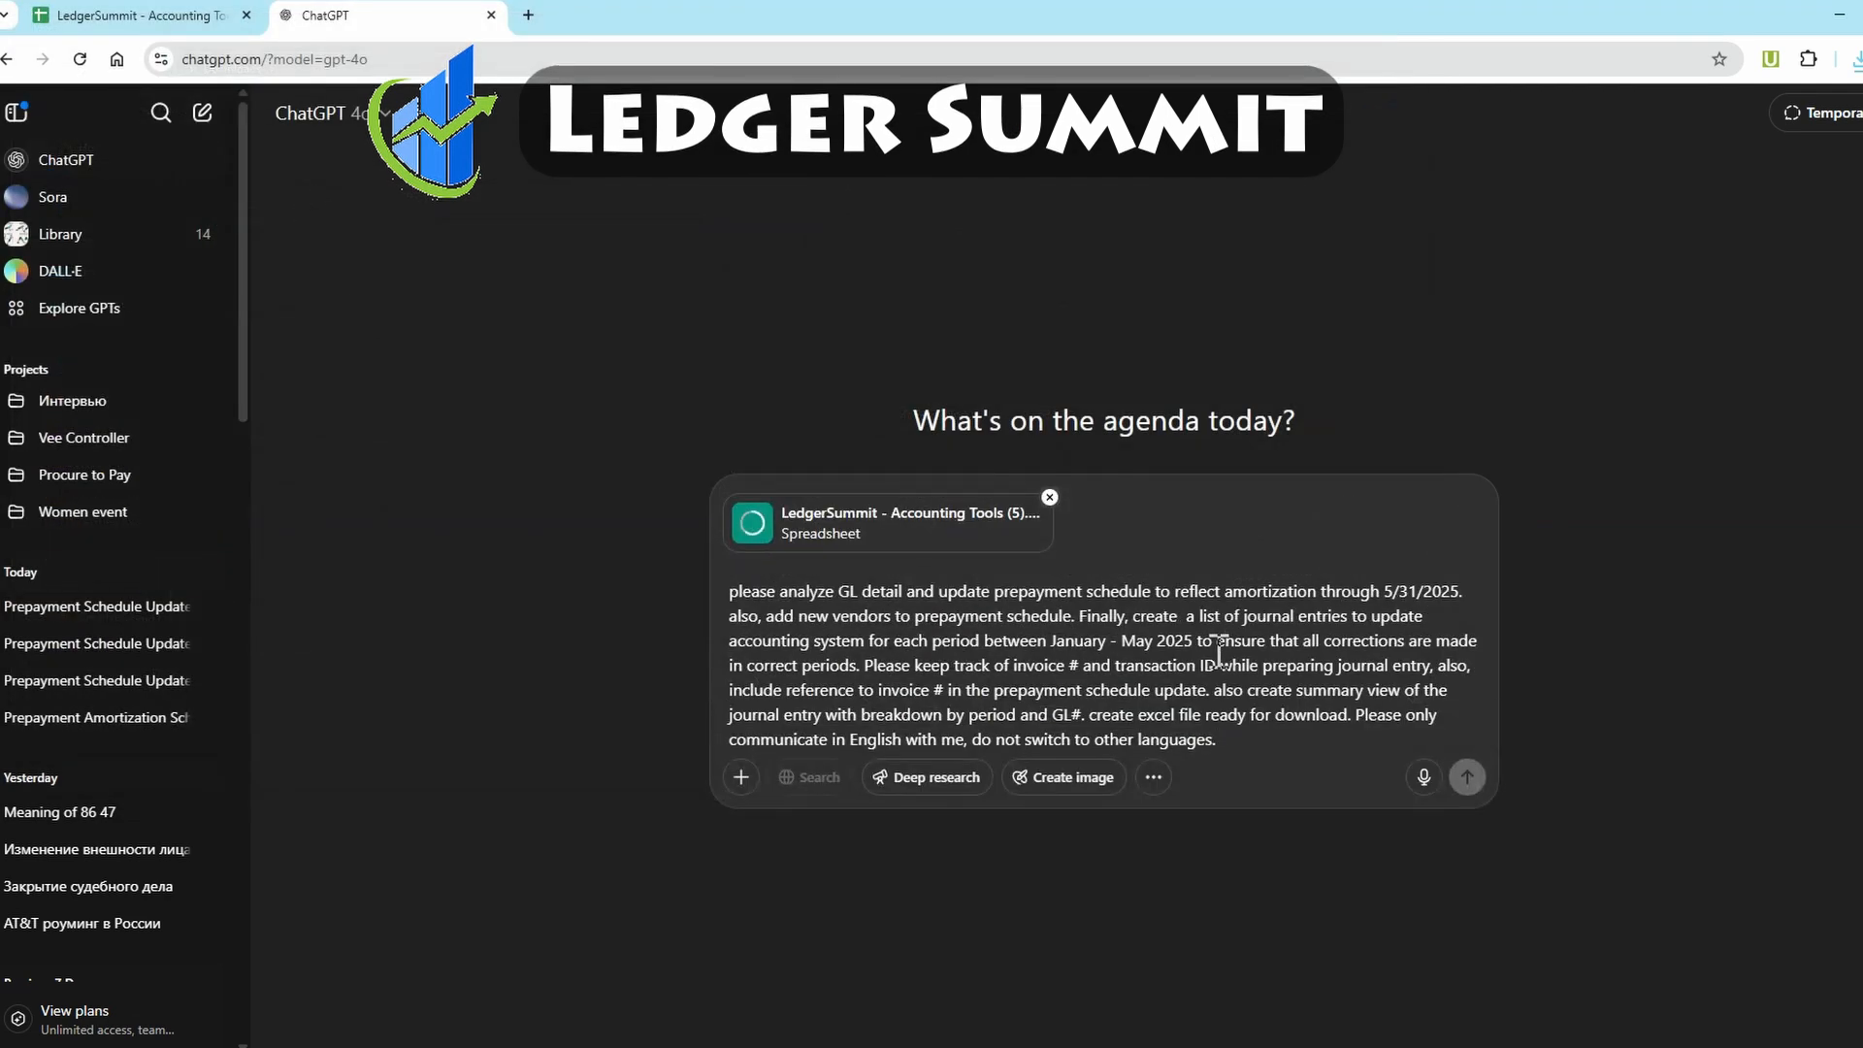
pyautogui.click(1468, 776)
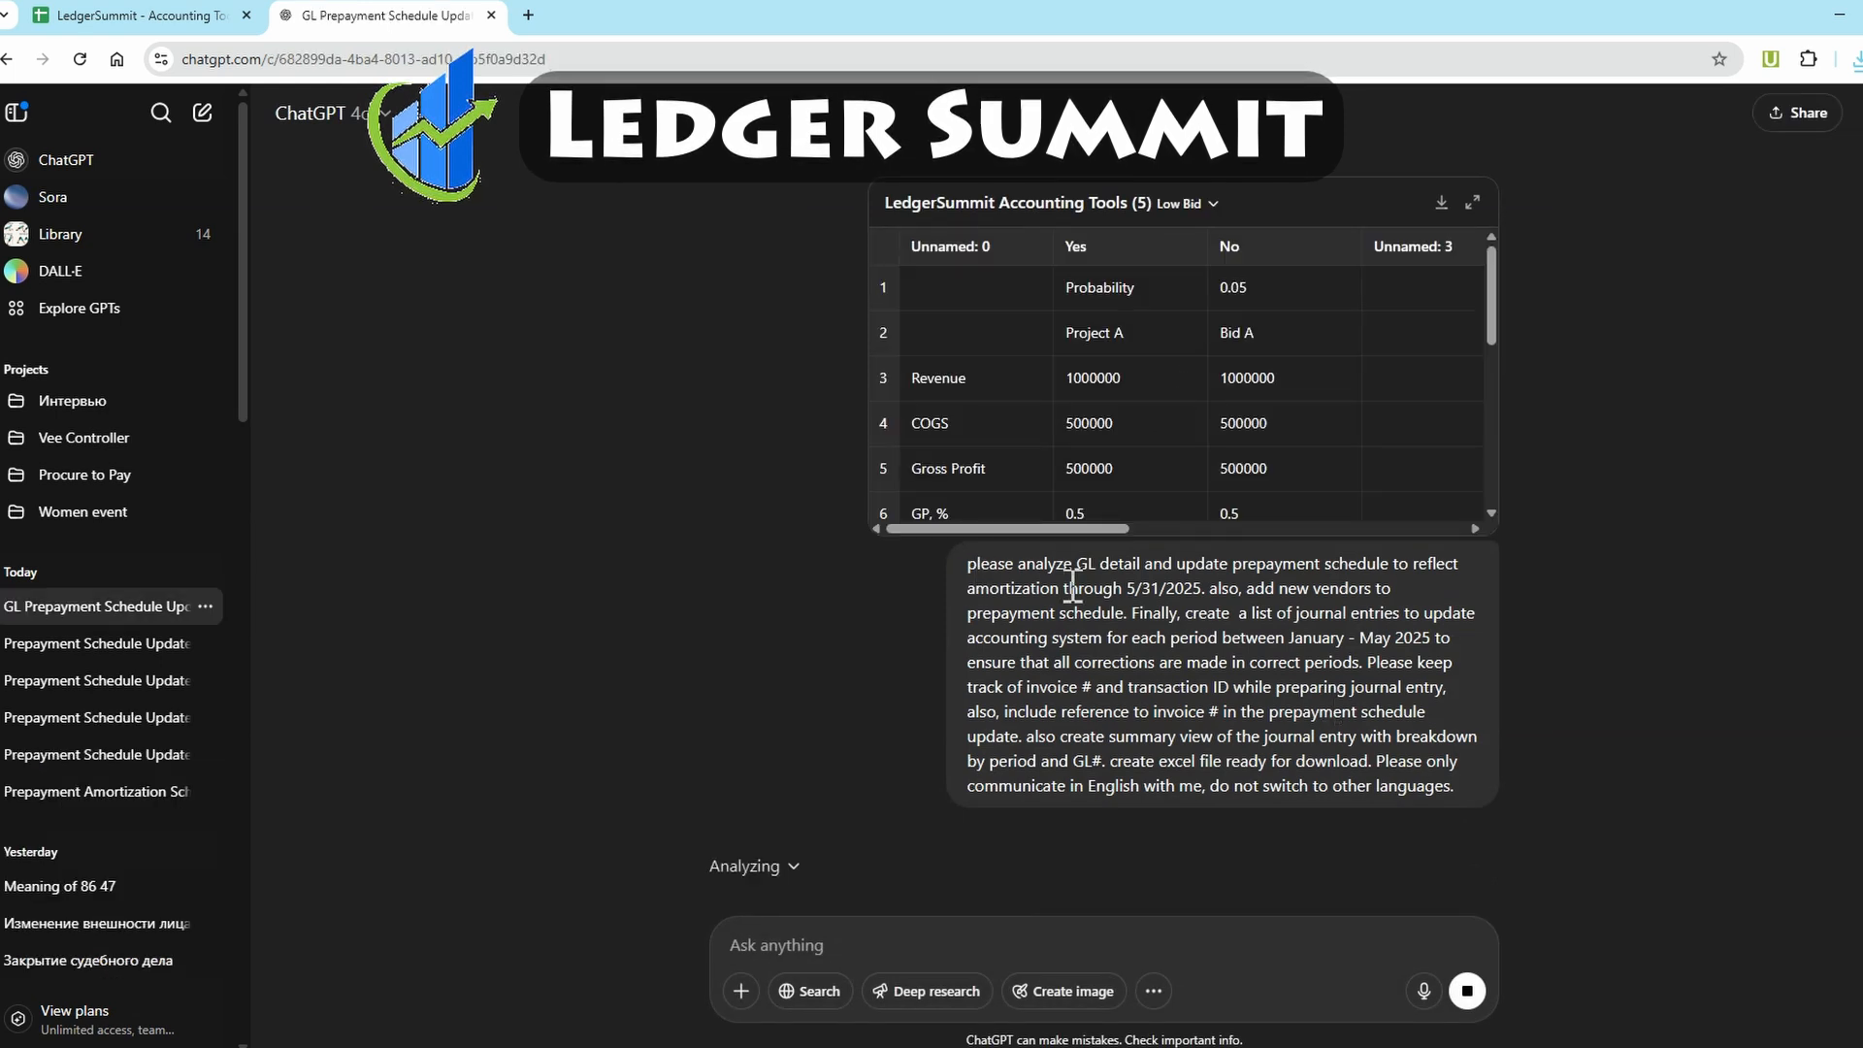
# Read through the sent prompt, from the GL analysis and 5/31/2025 amortization to the journal entry and Excel download requests
pyautogui.moveTo(973, 564); pyautogui.dragTo(1296, 575)
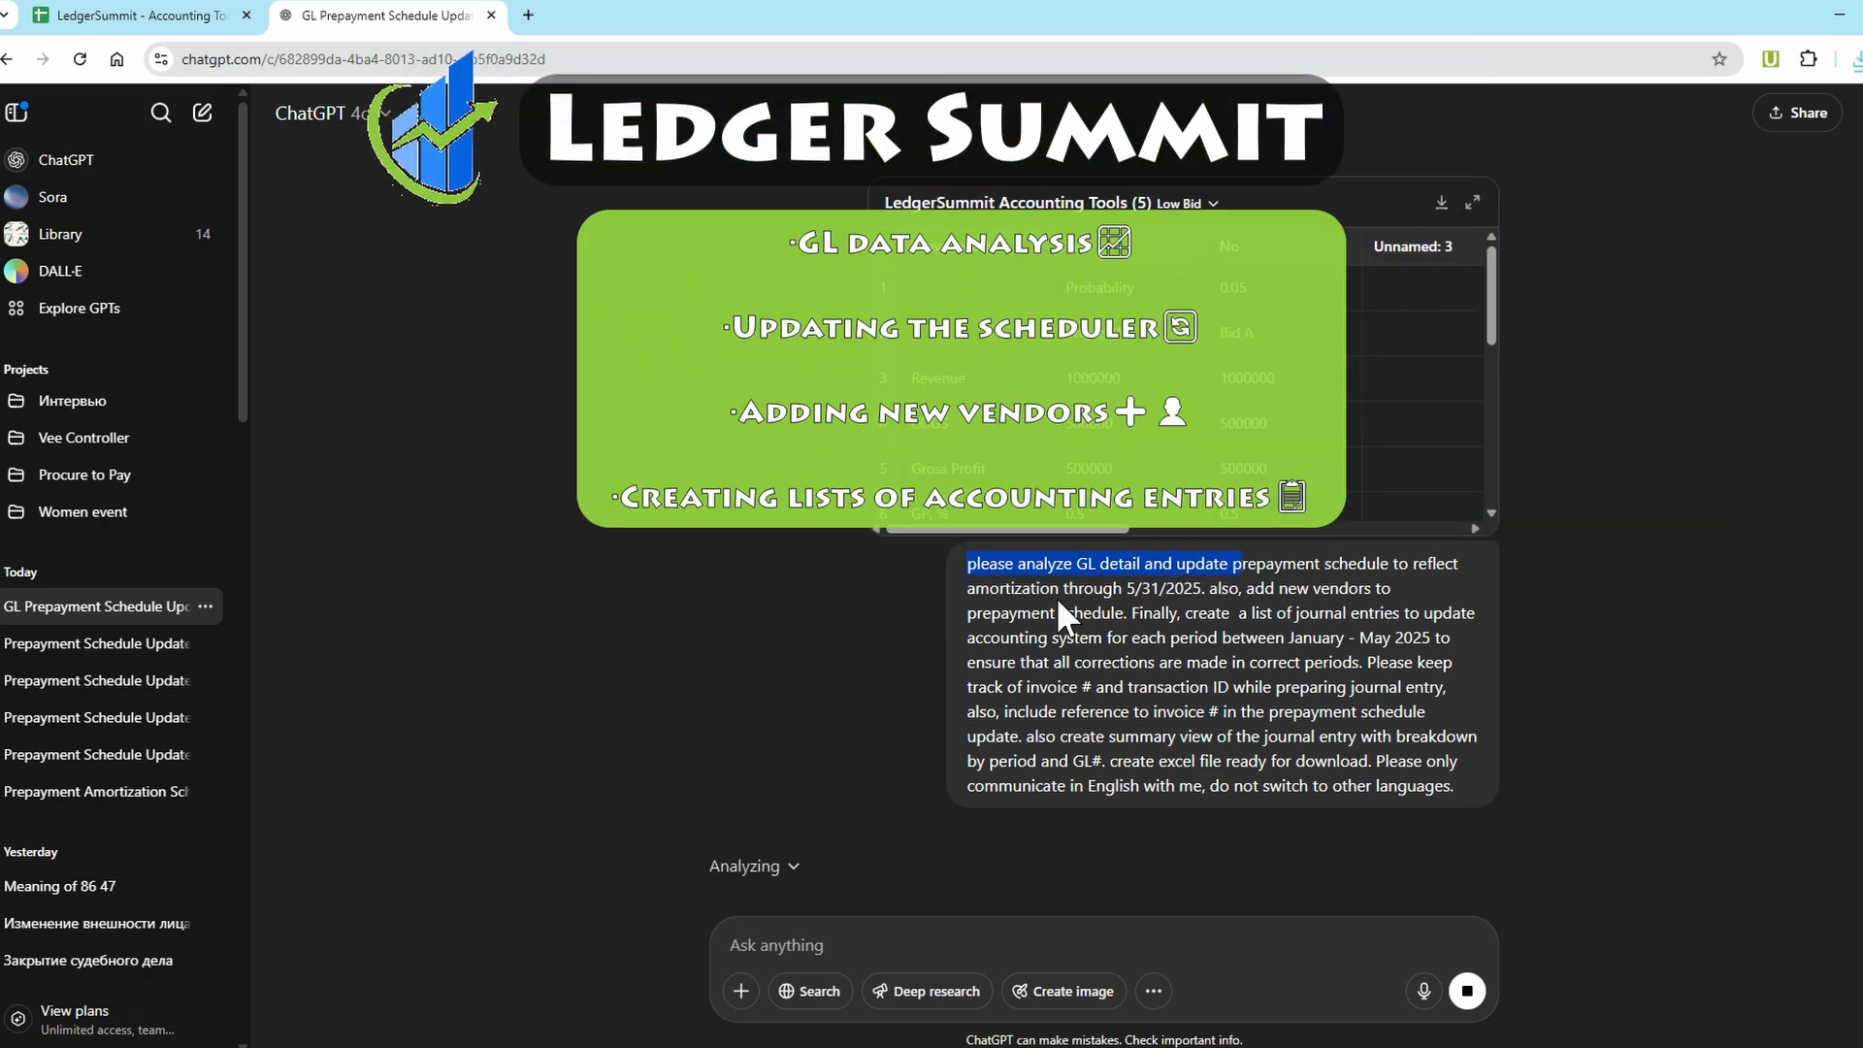
pyautogui.moveTo(1135, 590); pyautogui.dragTo(1186, 579)
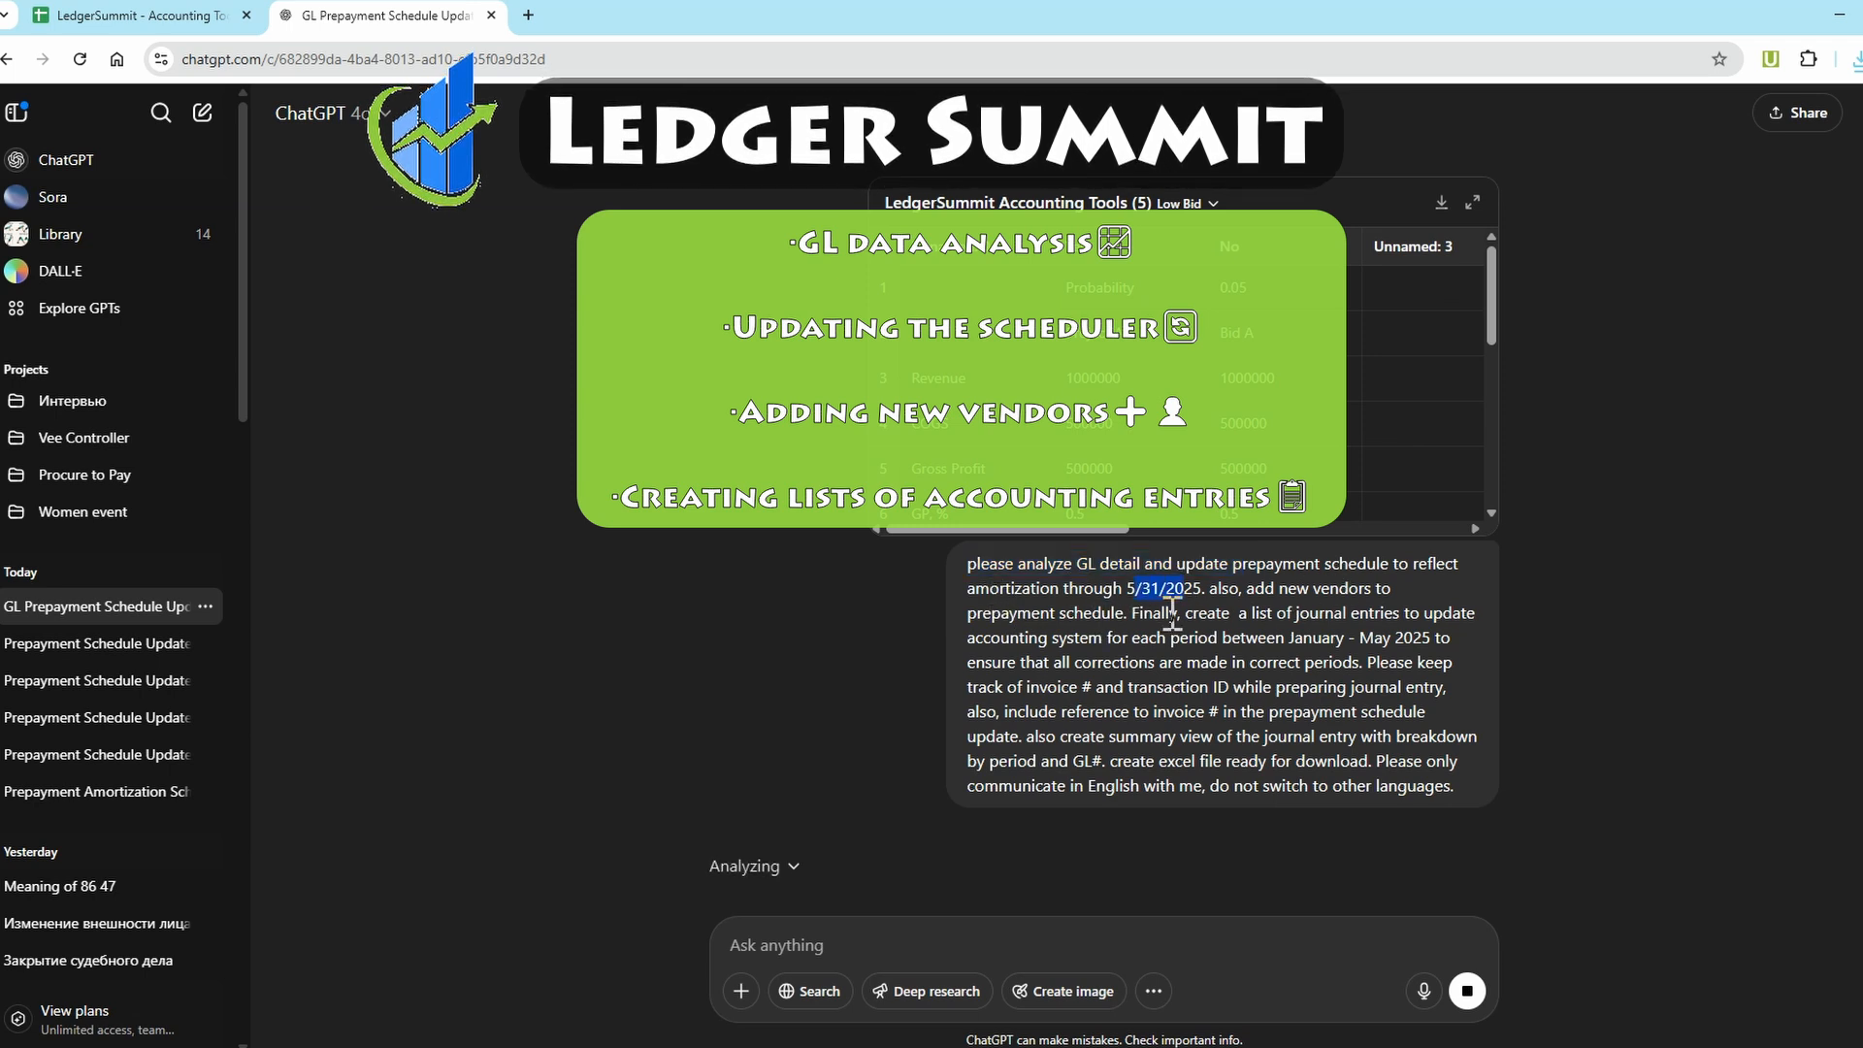
pyautogui.moveTo(1130, 611); pyautogui.dragTo(969, 562)
pyautogui.click(1367, 666)
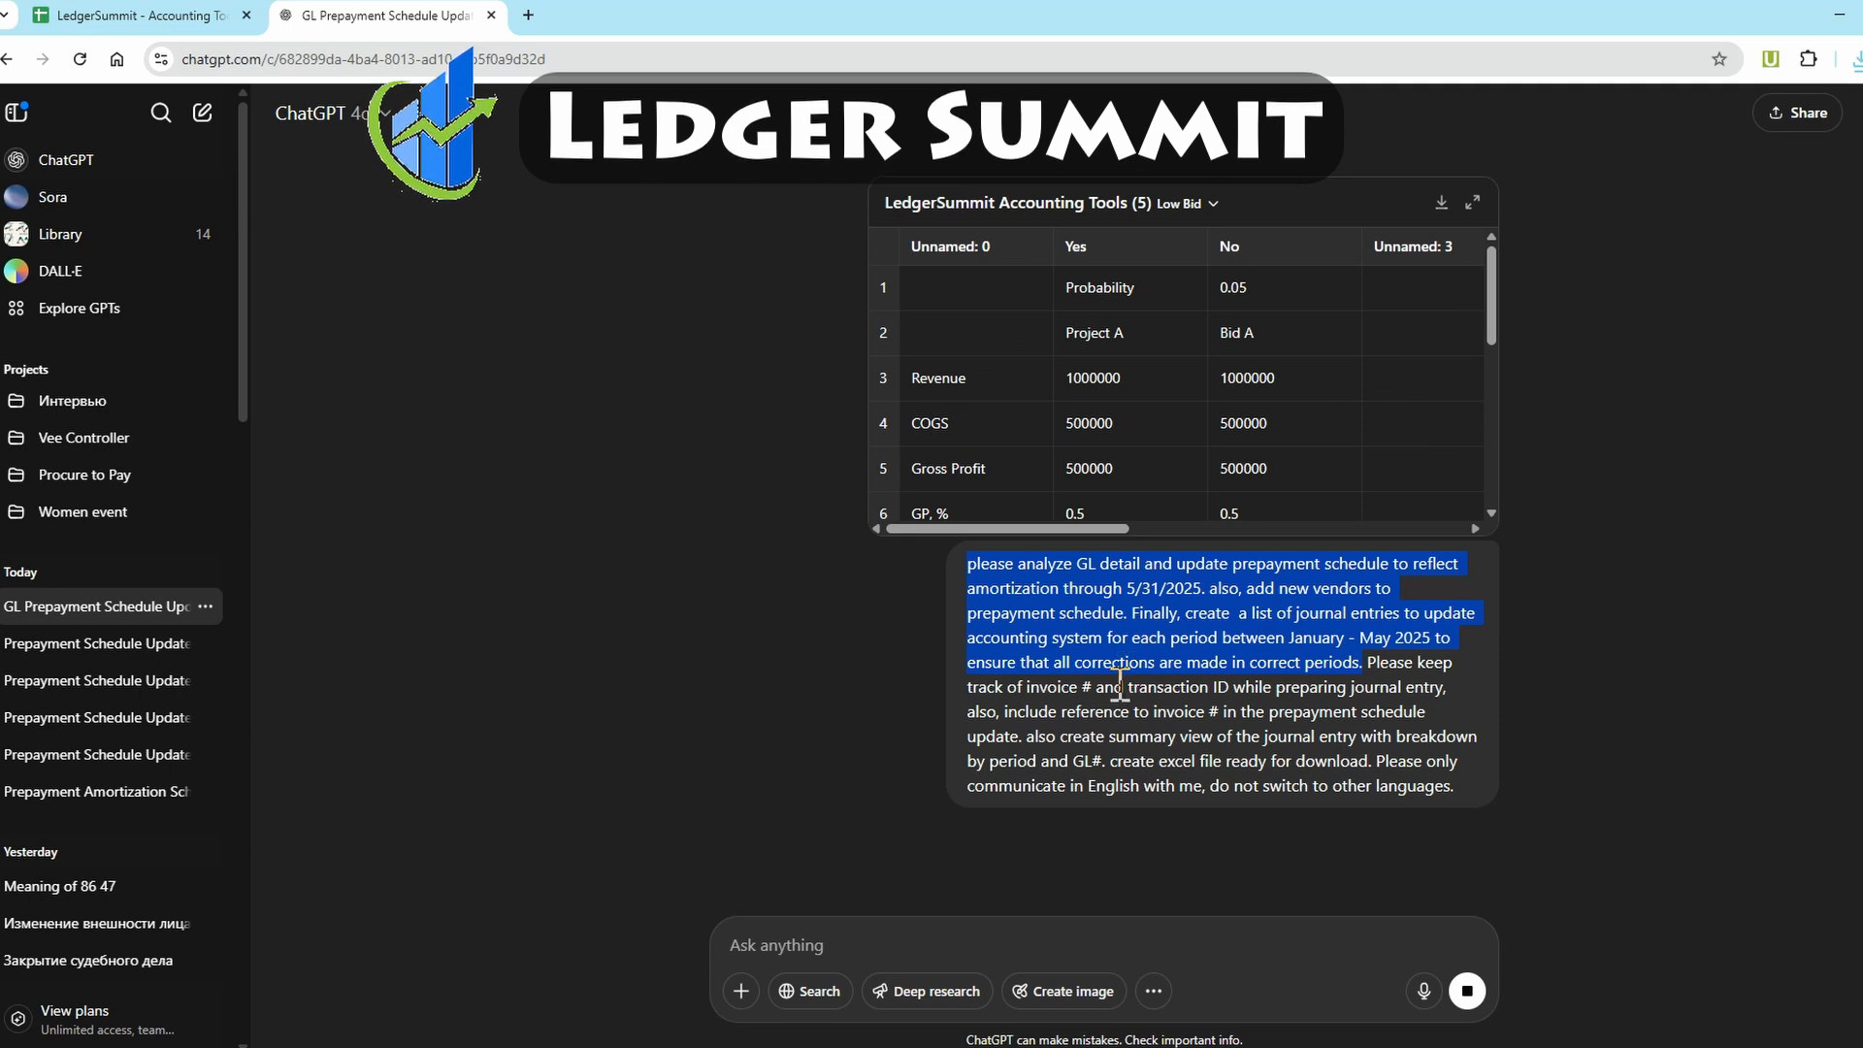
pyautogui.click(1119, 684)
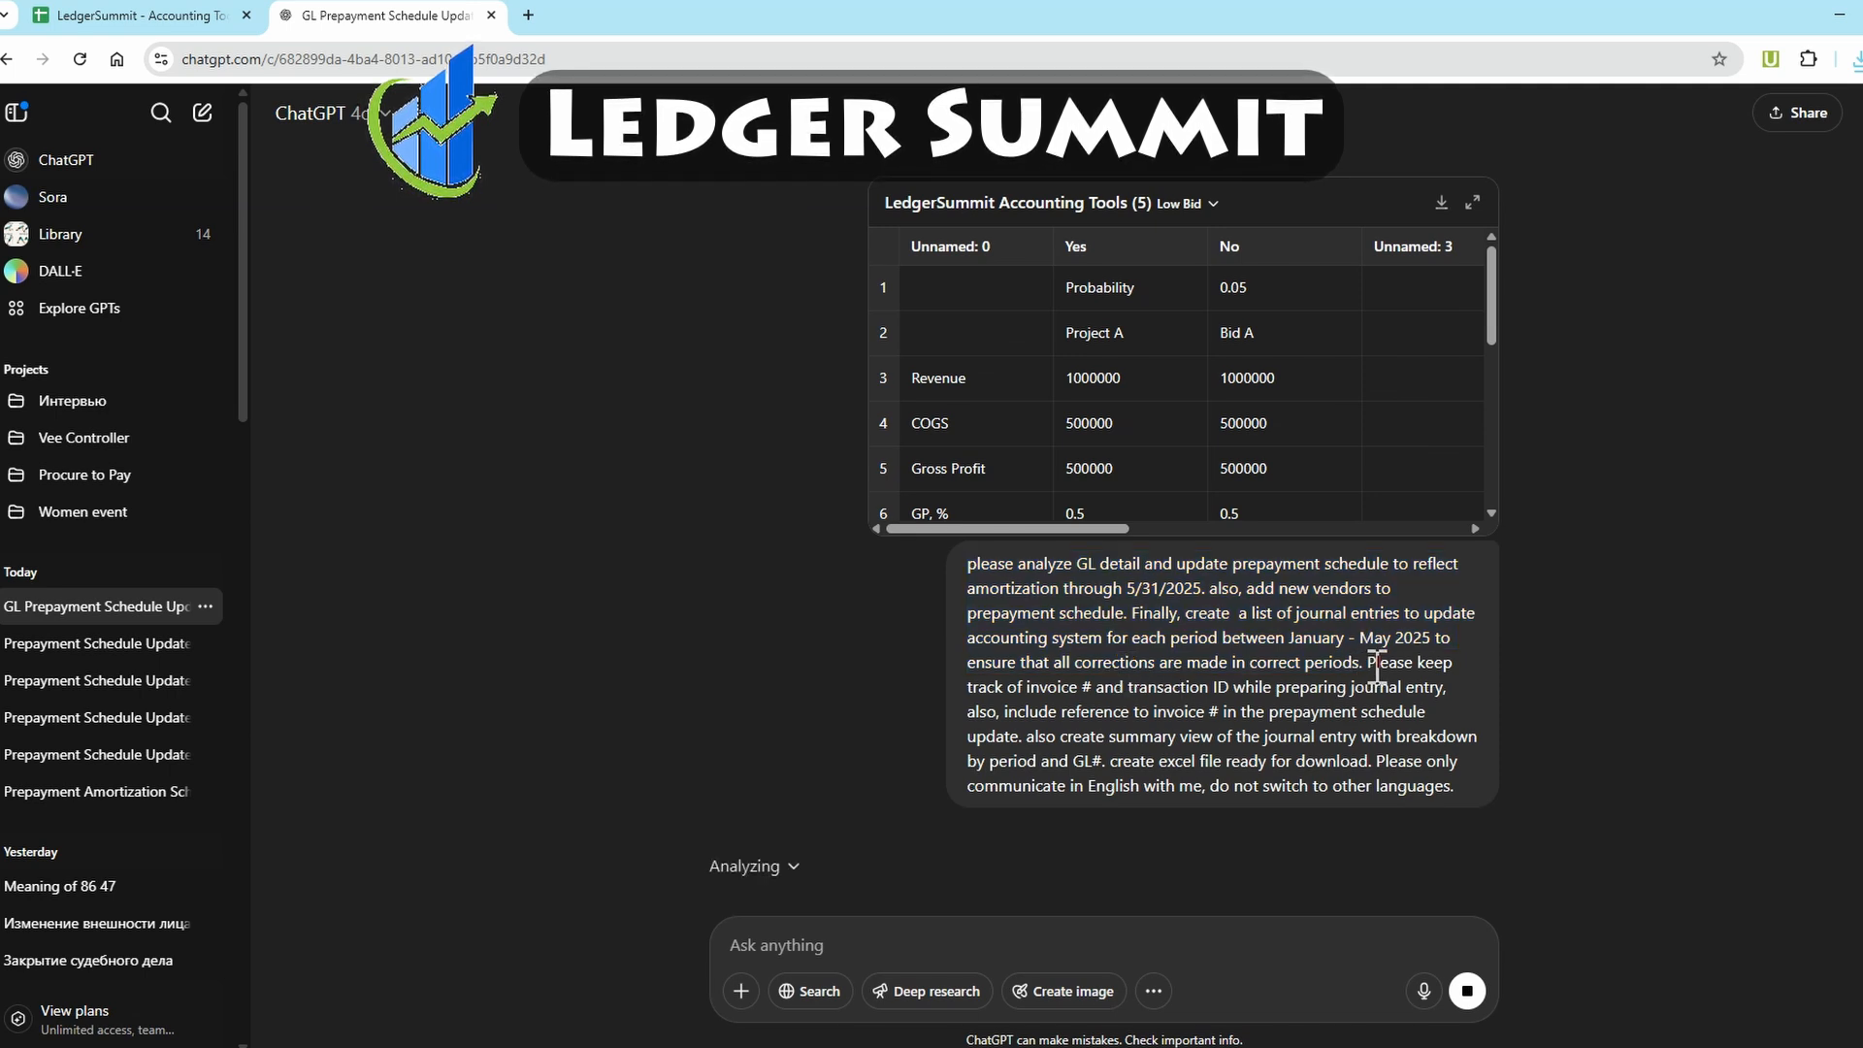
pyautogui.moveTo(1366, 663); pyautogui.dragTo(1312, 695)
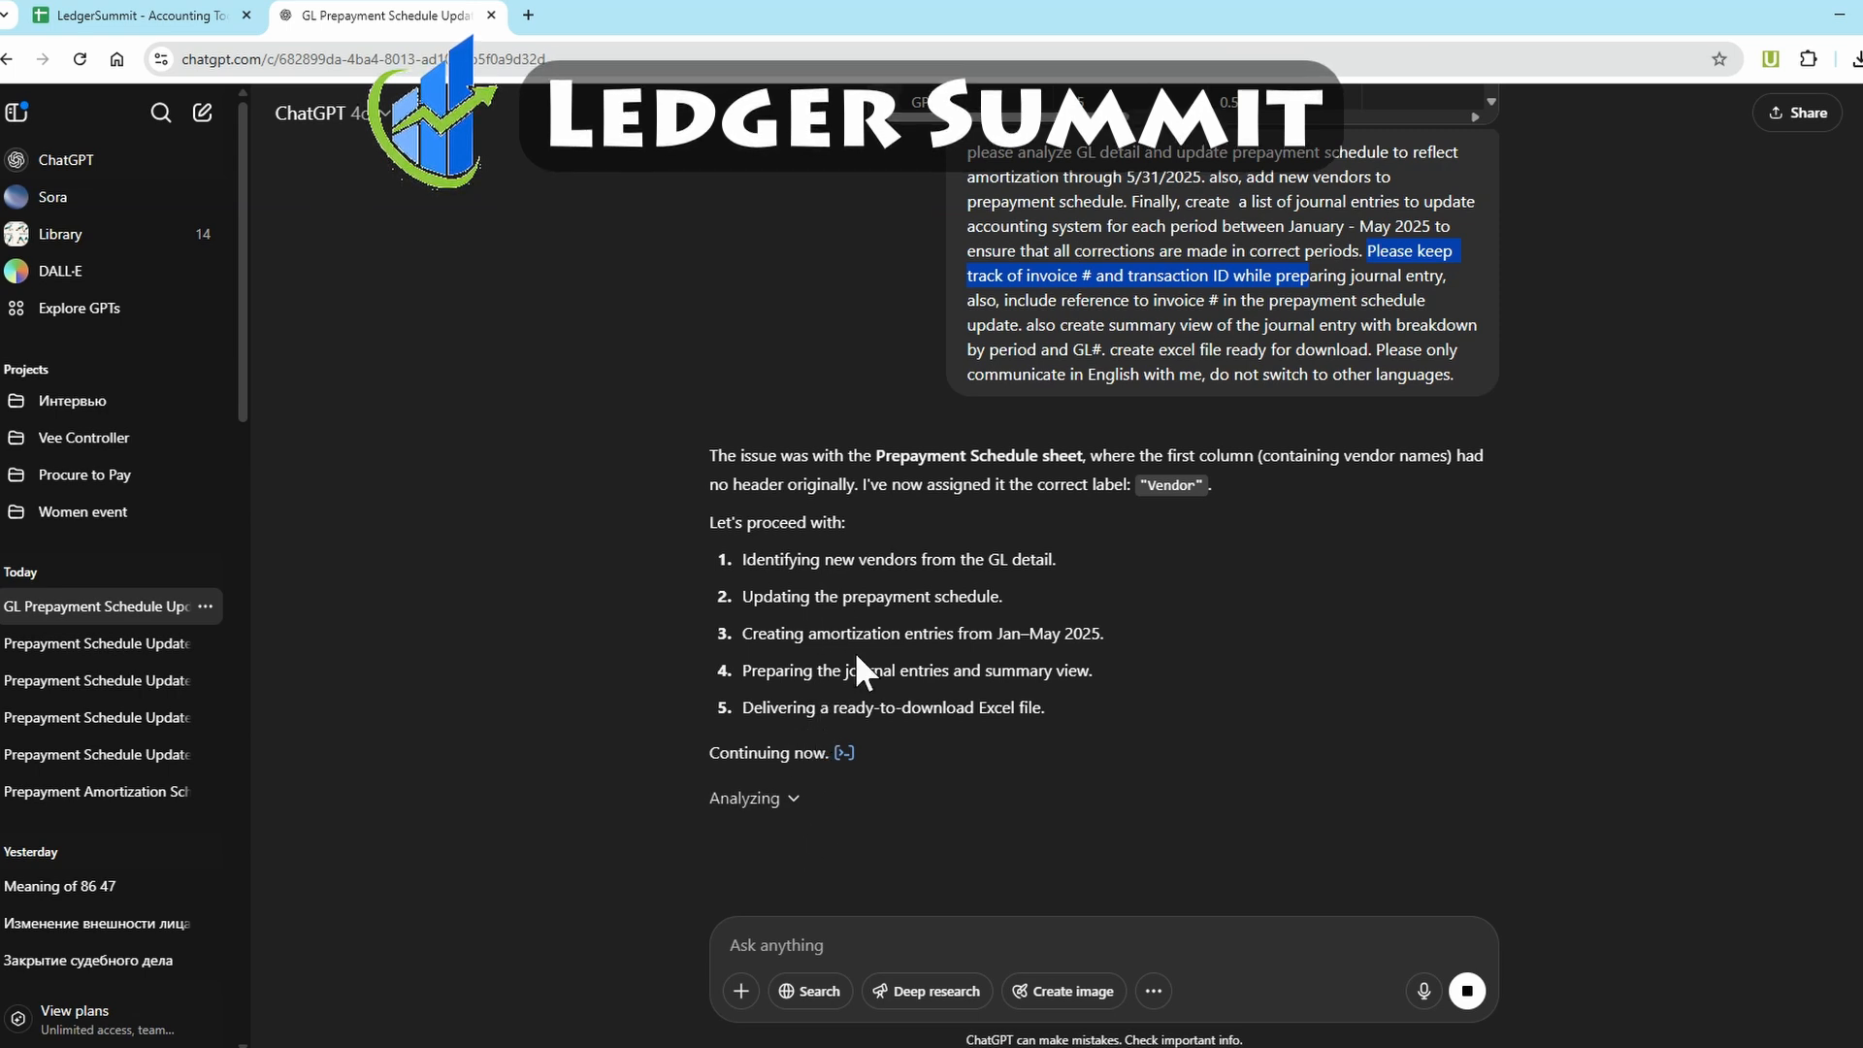
pyautogui.click(1203, 369)
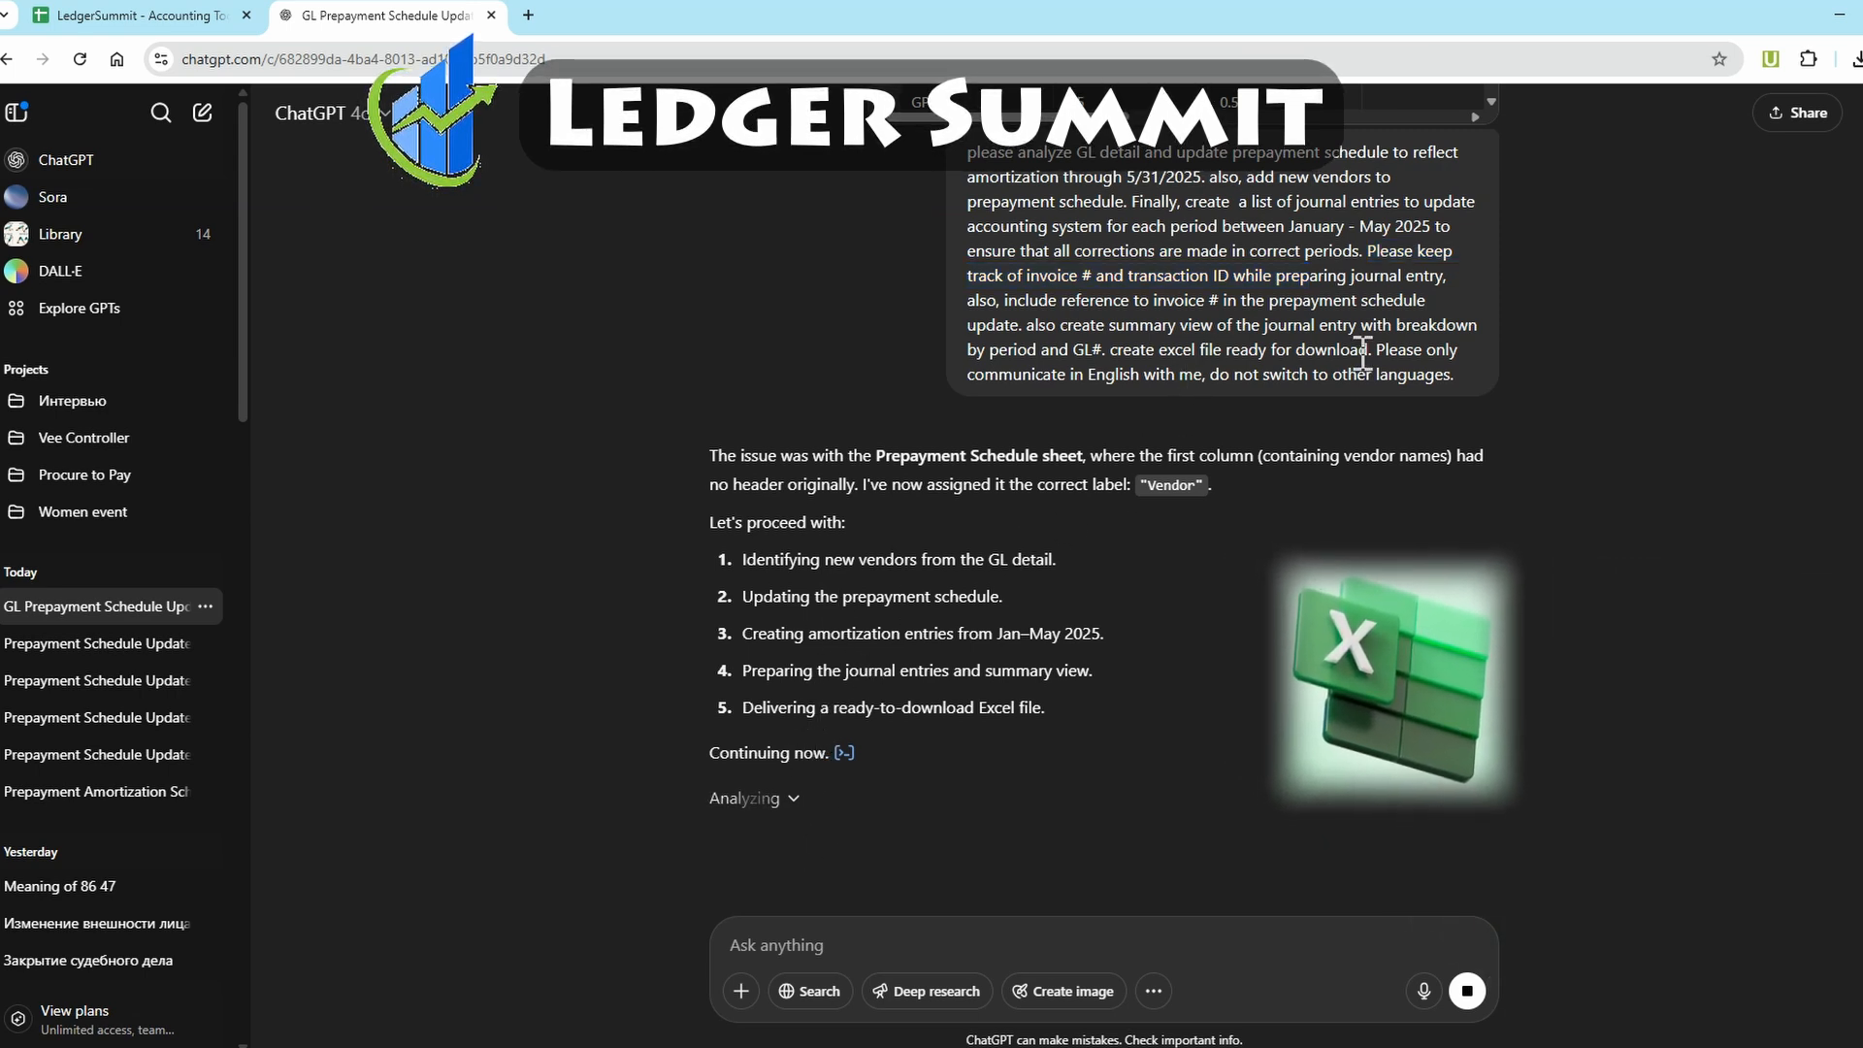
pyautogui.moveTo(1370, 351); pyautogui.dragTo(1291, 340)
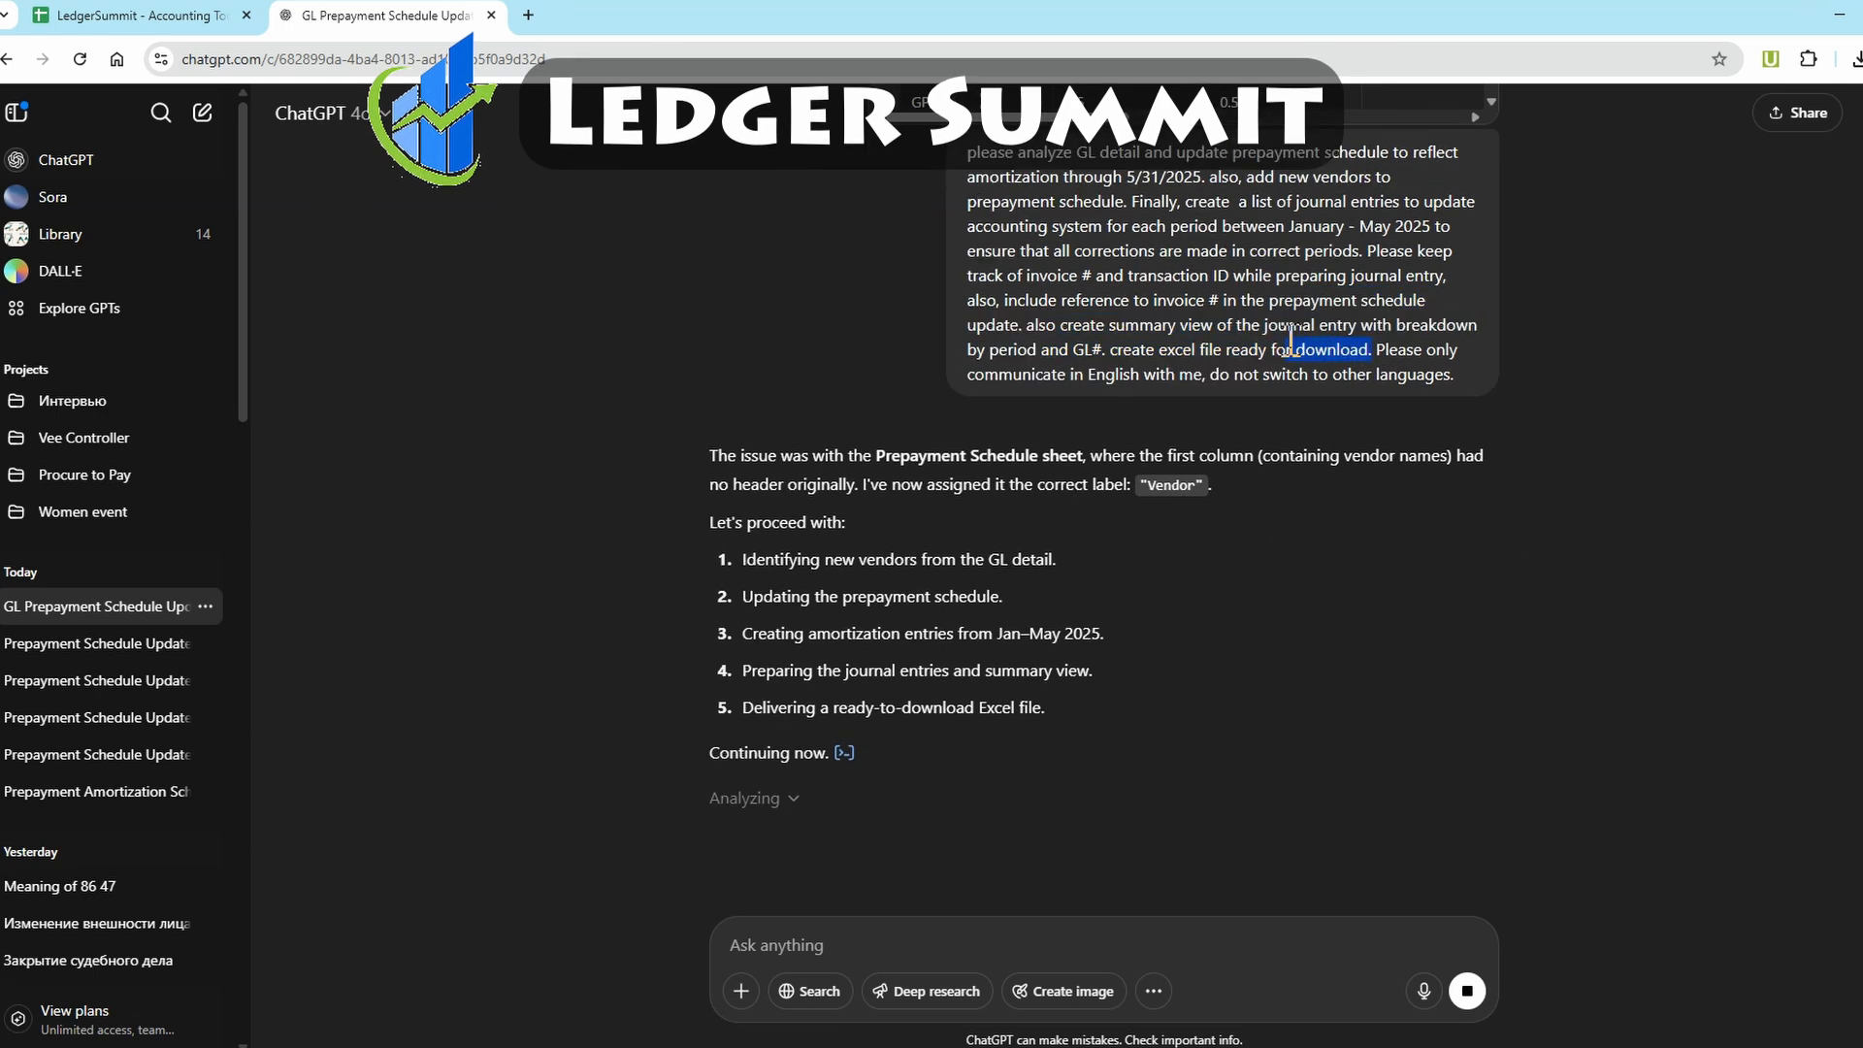
pyautogui.click(1218, 312)
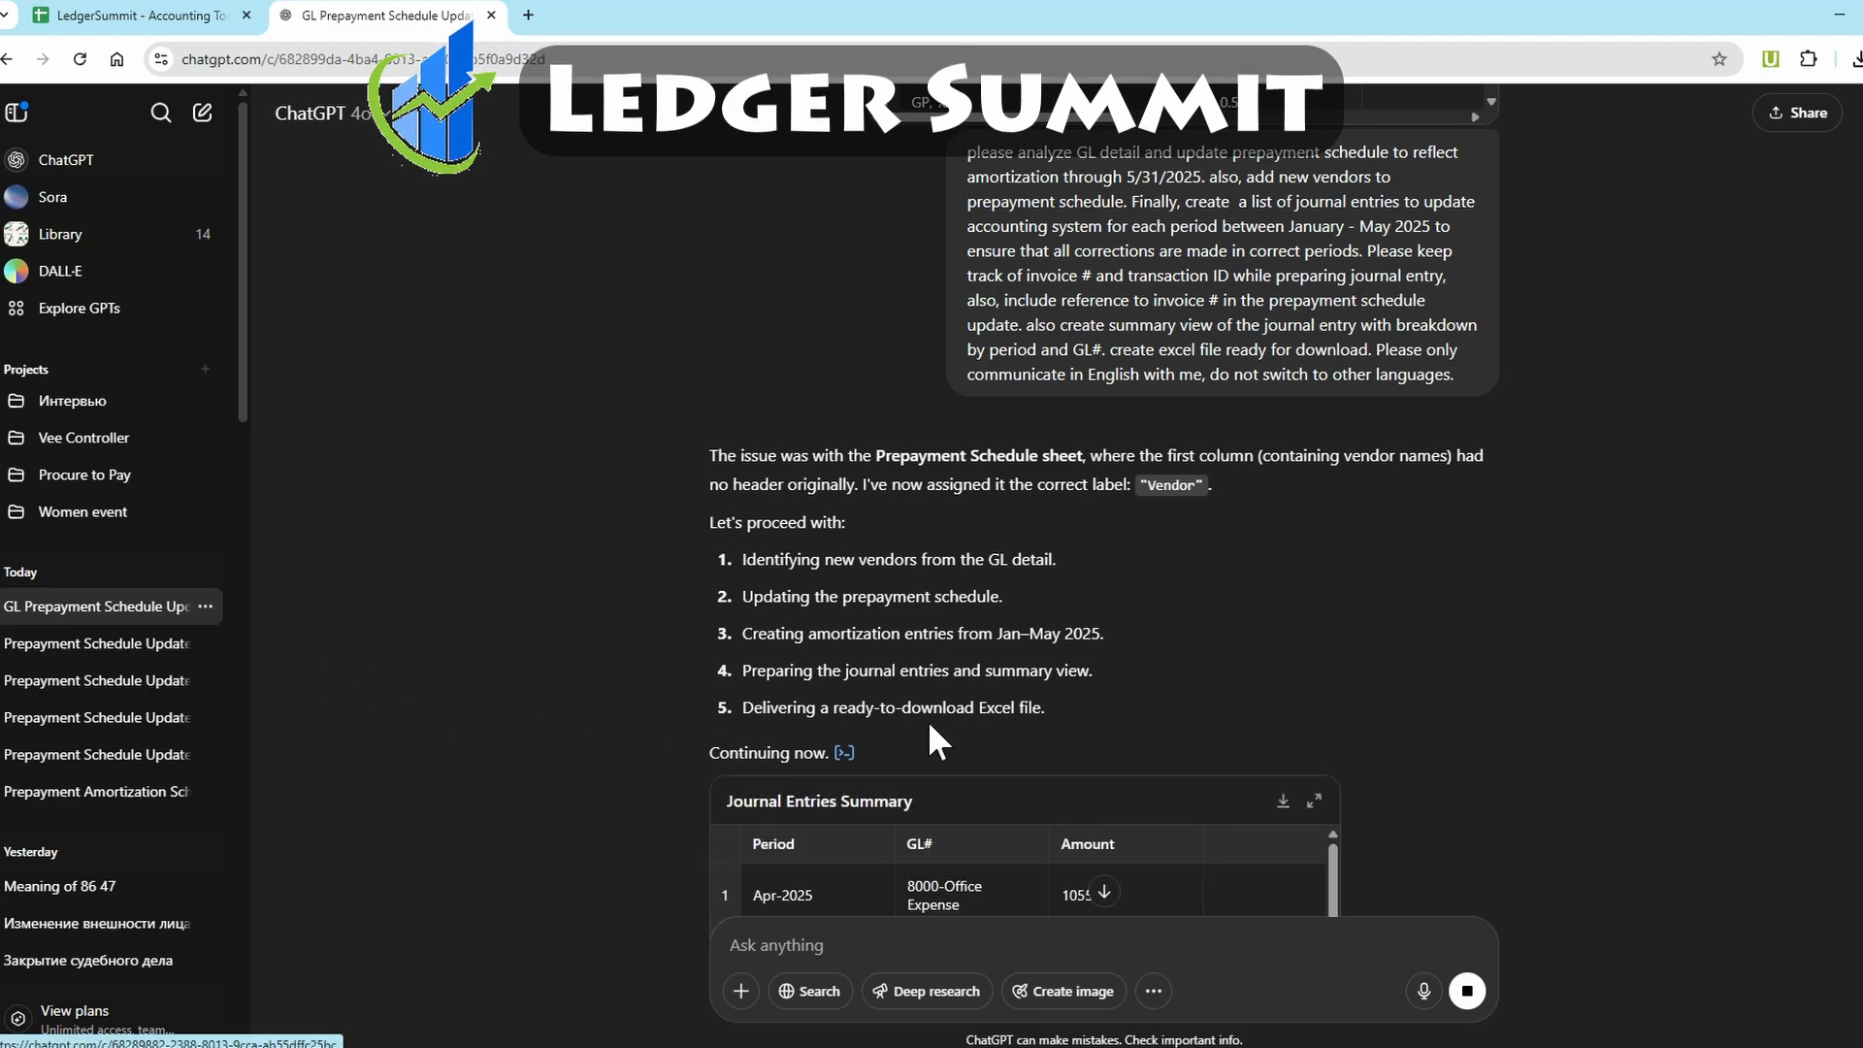
# Download the updated Excel file from the end of ChatGPT's reply and open it in Excel
pyautogui.scroll(-3, 927, 719)
pyautogui.scroll(-2, 927, 719)
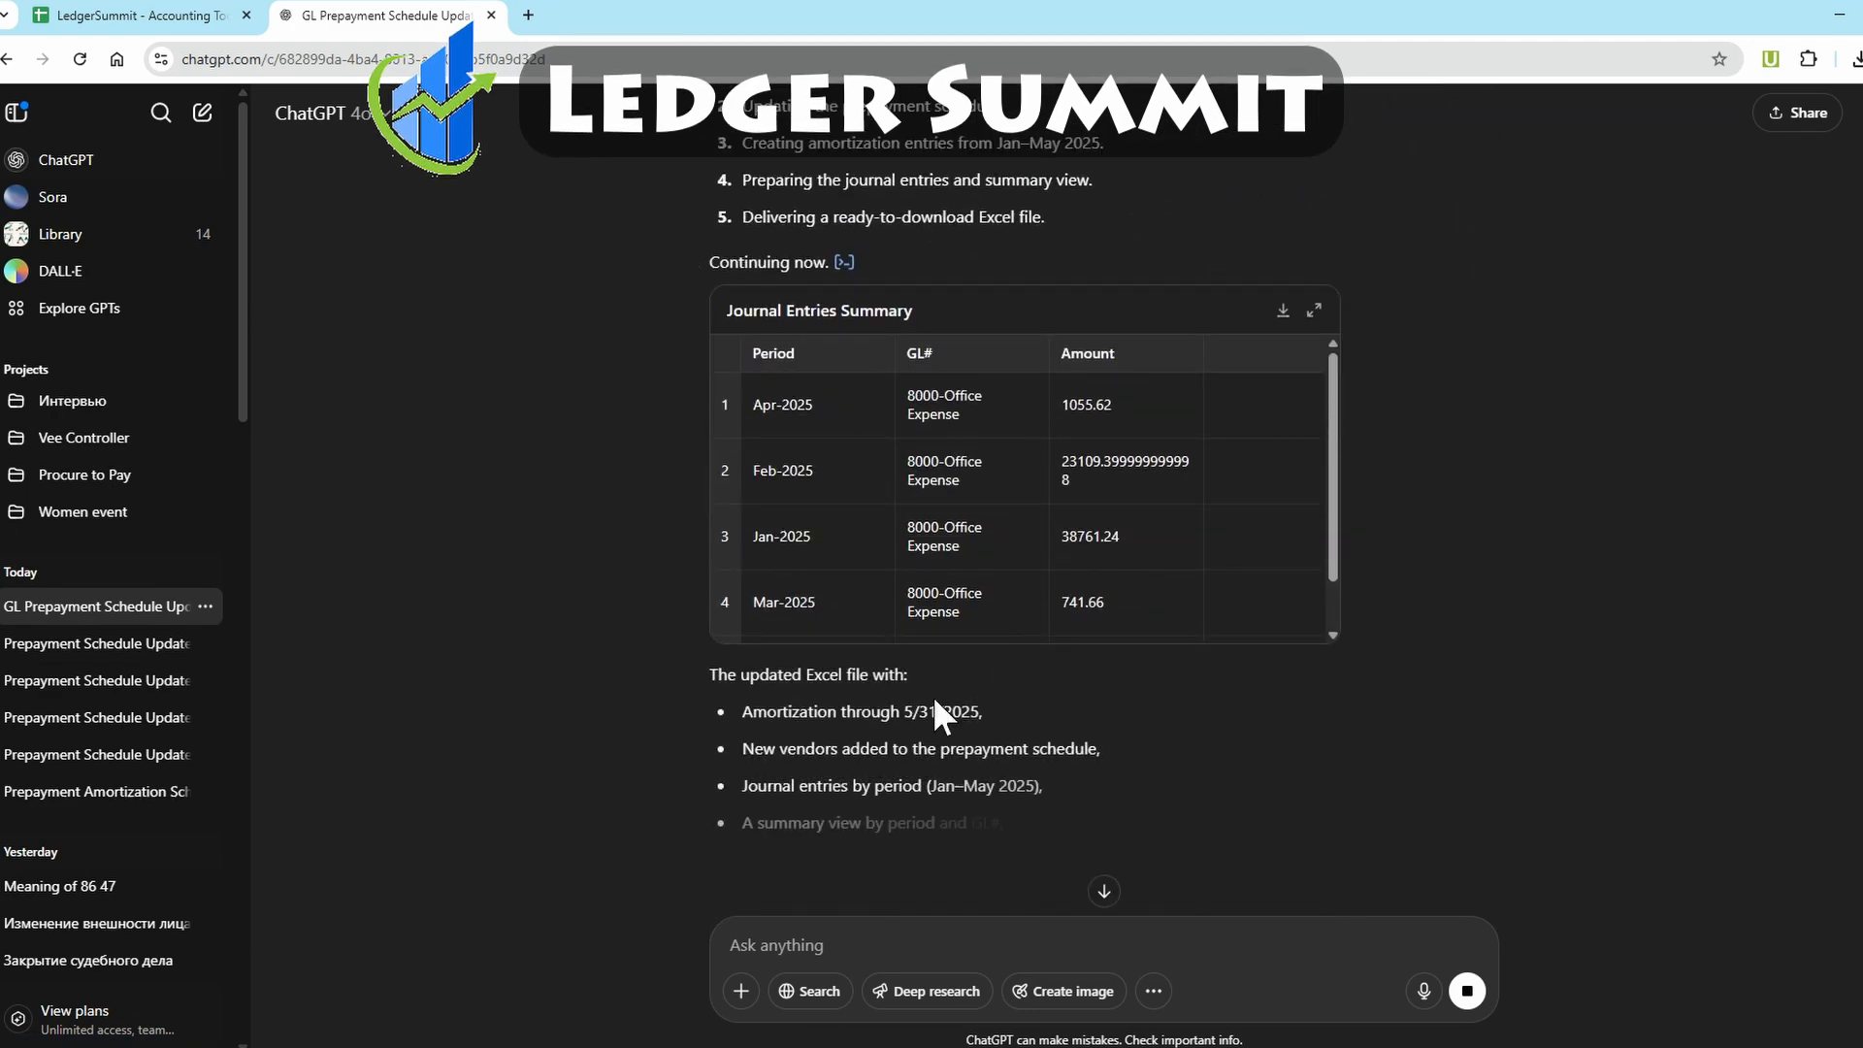
pyautogui.scroll(-2, 933, 695)
pyautogui.click(886, 761)
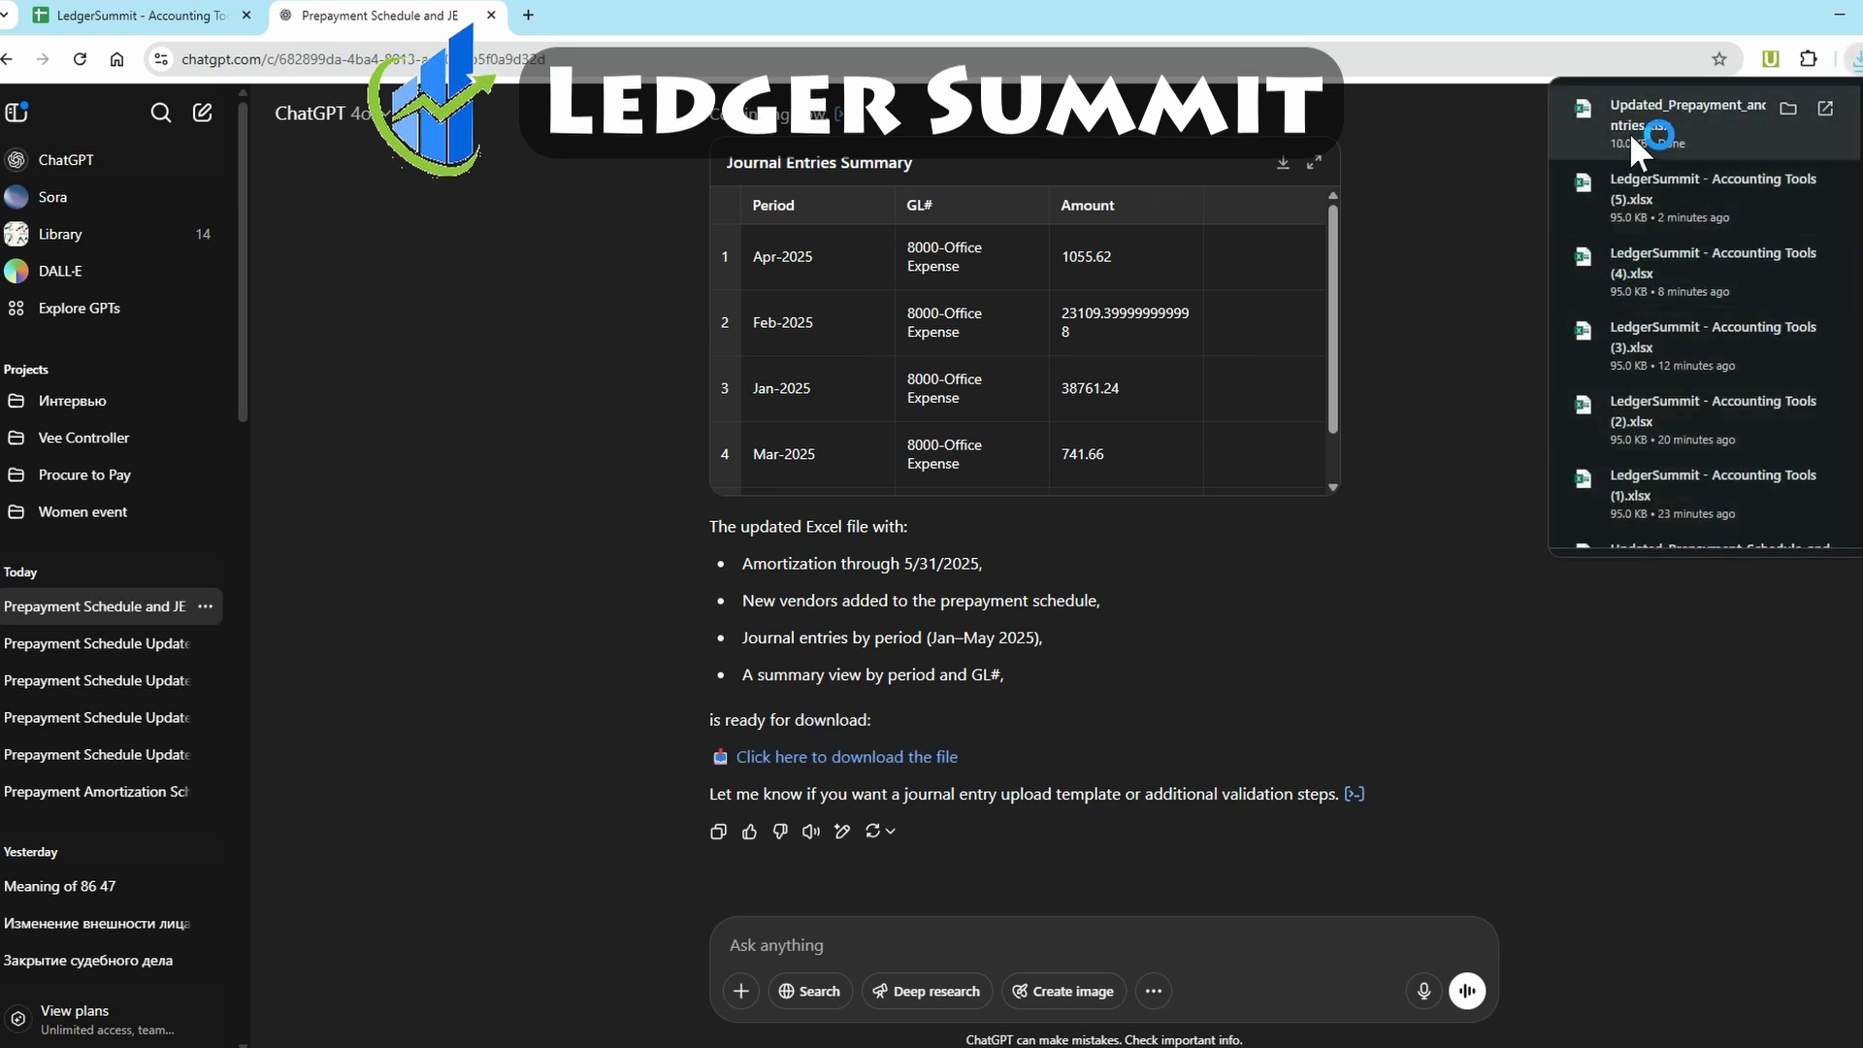
pyautogui.click(1629, 134)
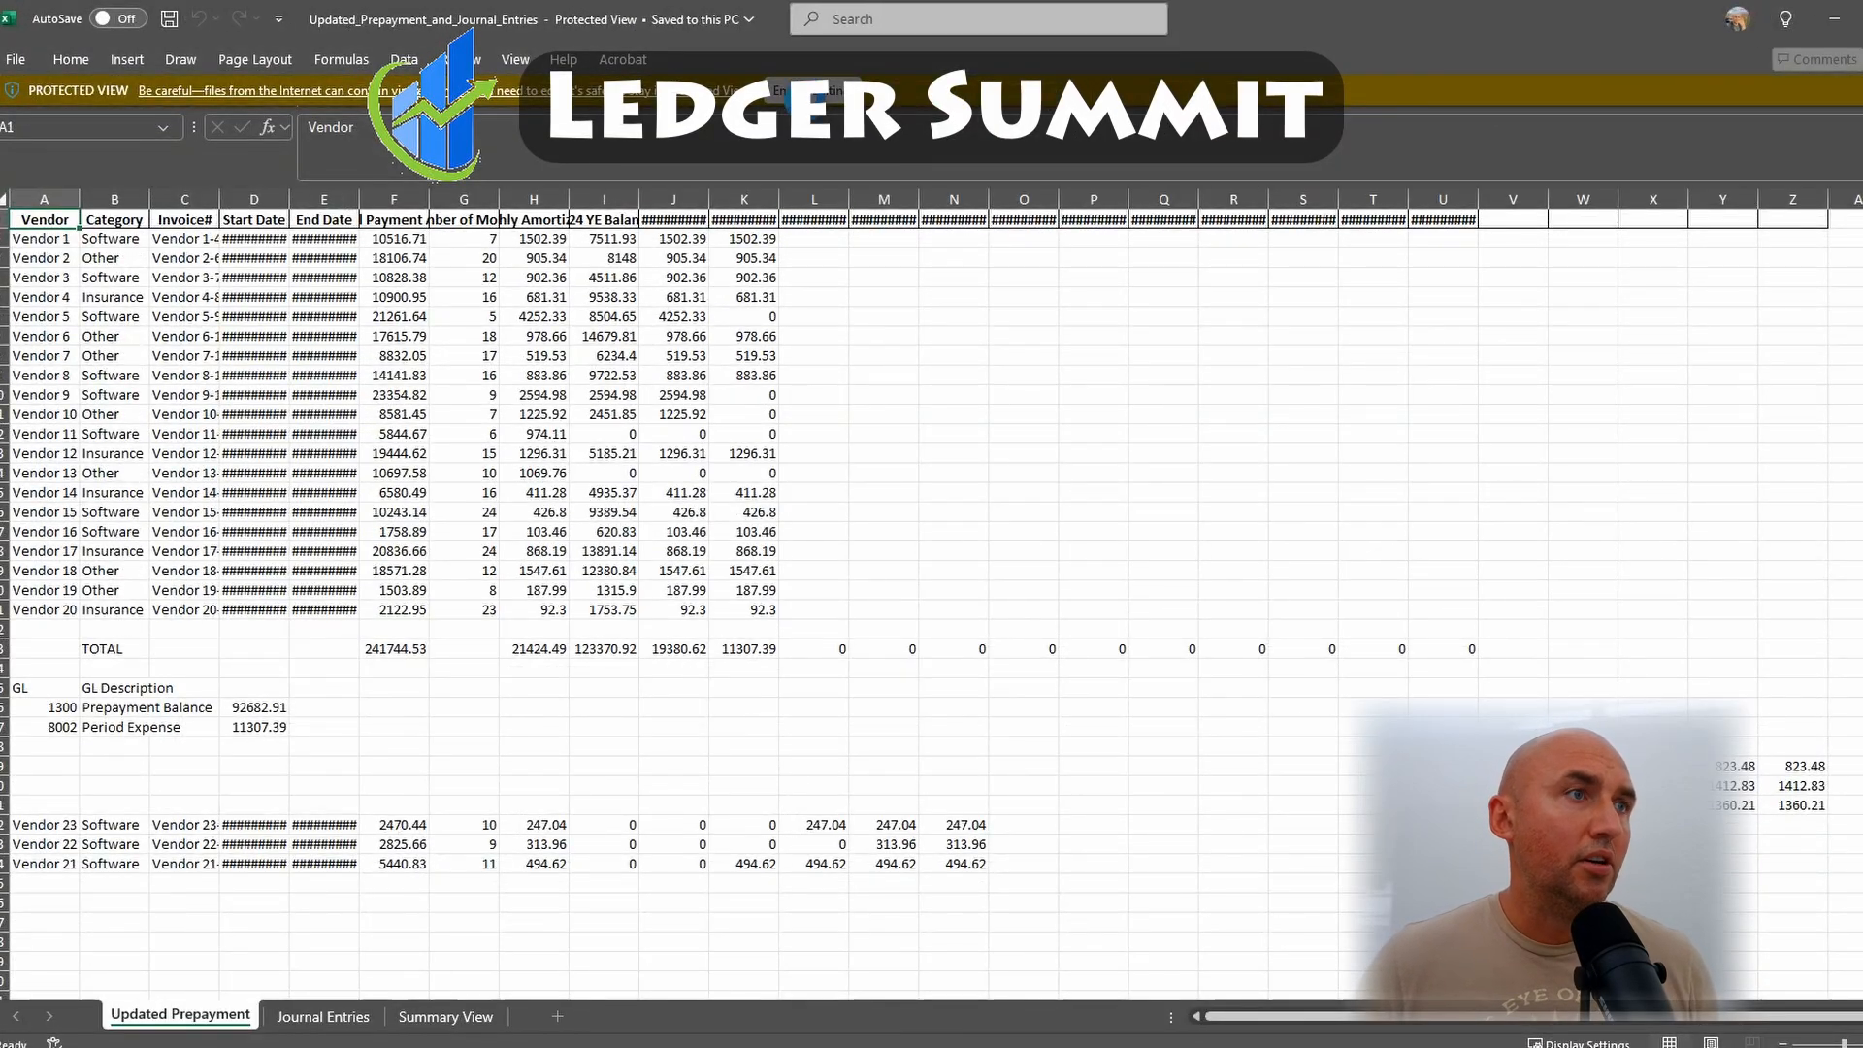
# Enable editing of the workbook and widen the Start Date and End Date columns to show the full dates
pyautogui.click(810, 90)
pyautogui.click(114, 897)
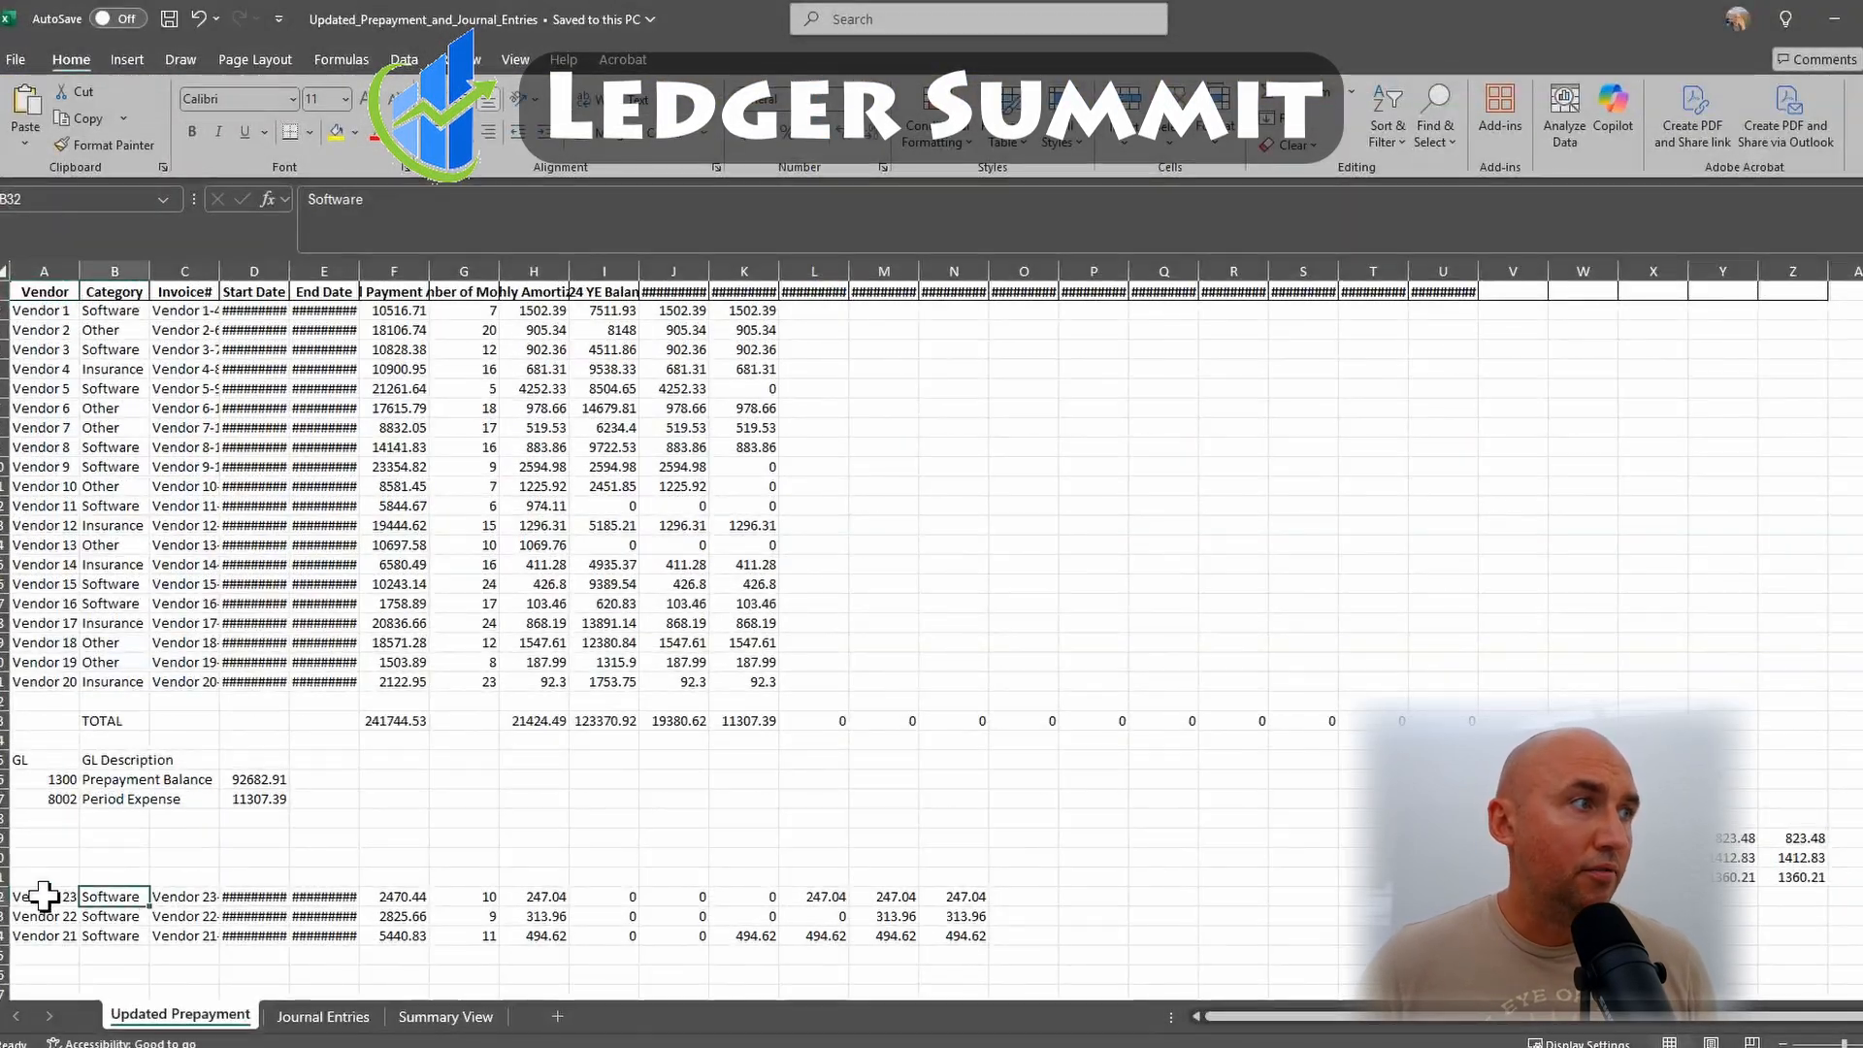
pyautogui.moveTo(44, 896); pyautogui.dragTo(181, 932)
pyautogui.click(254, 817)
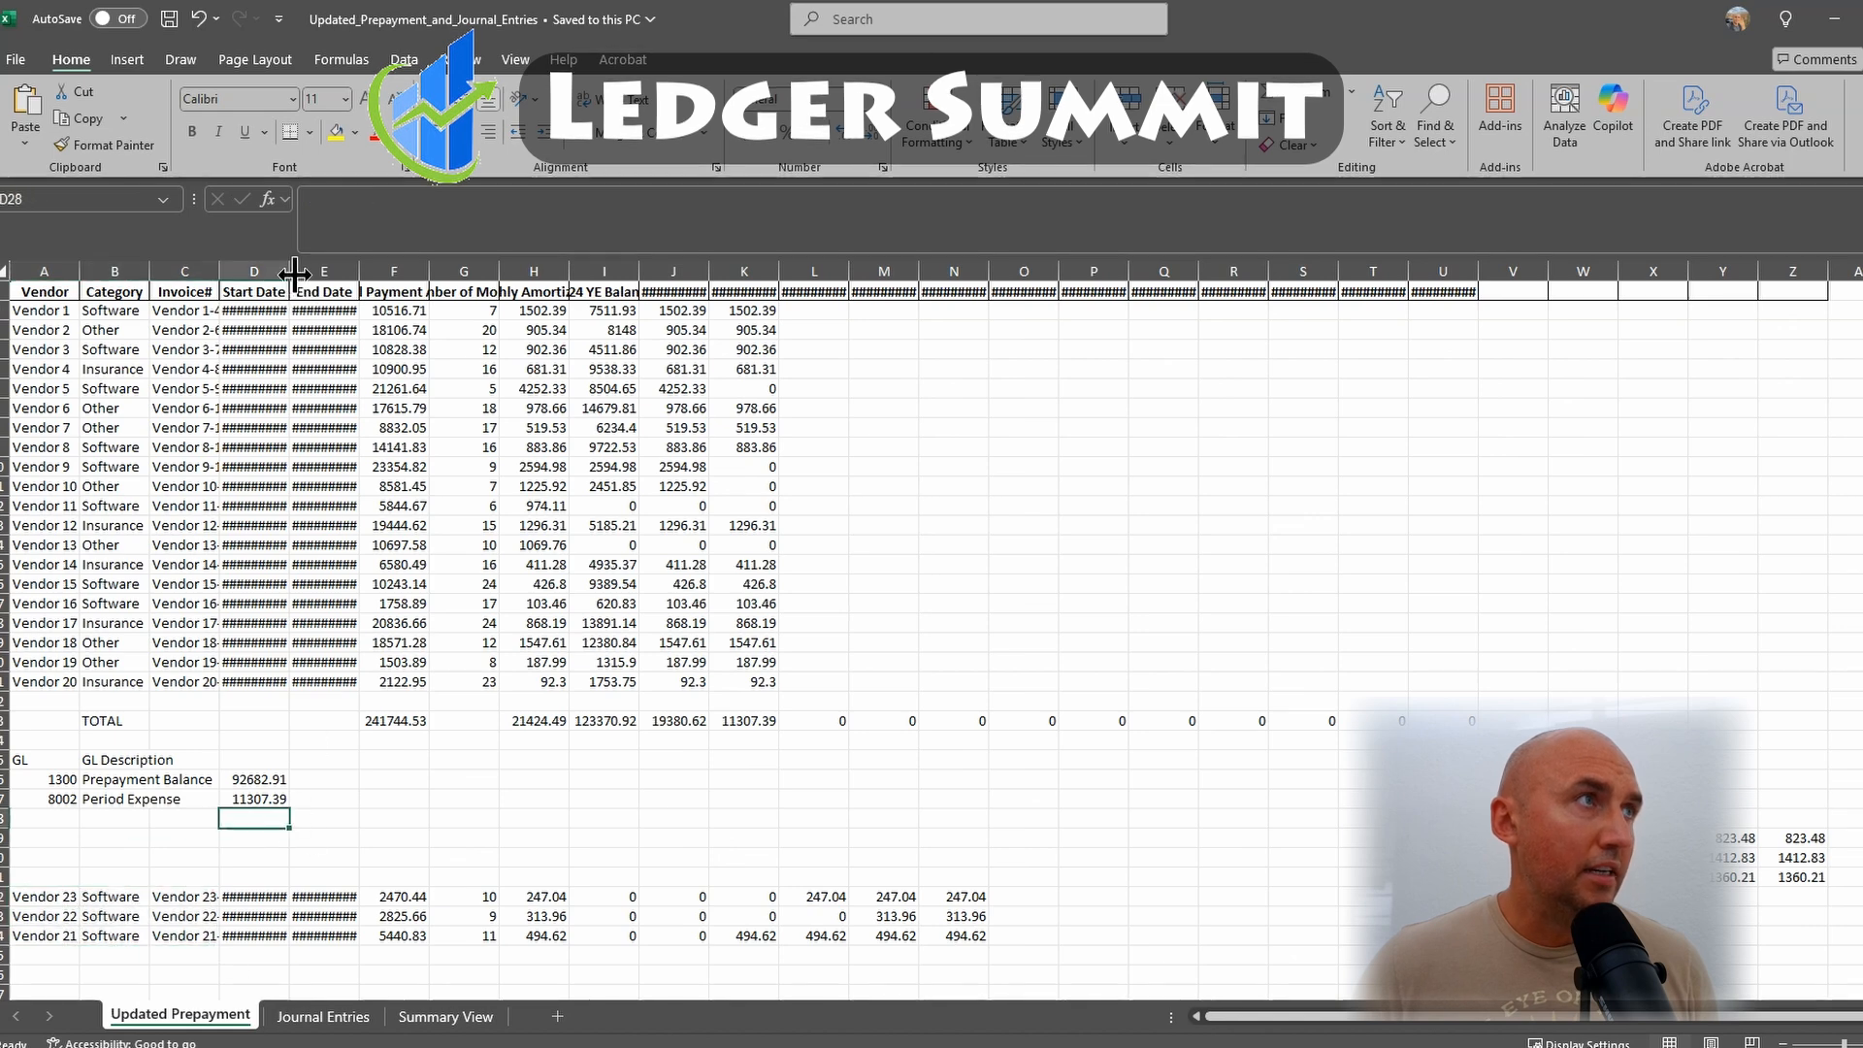
pyautogui.moveTo(293, 271); pyautogui.dragTo(468, 269)
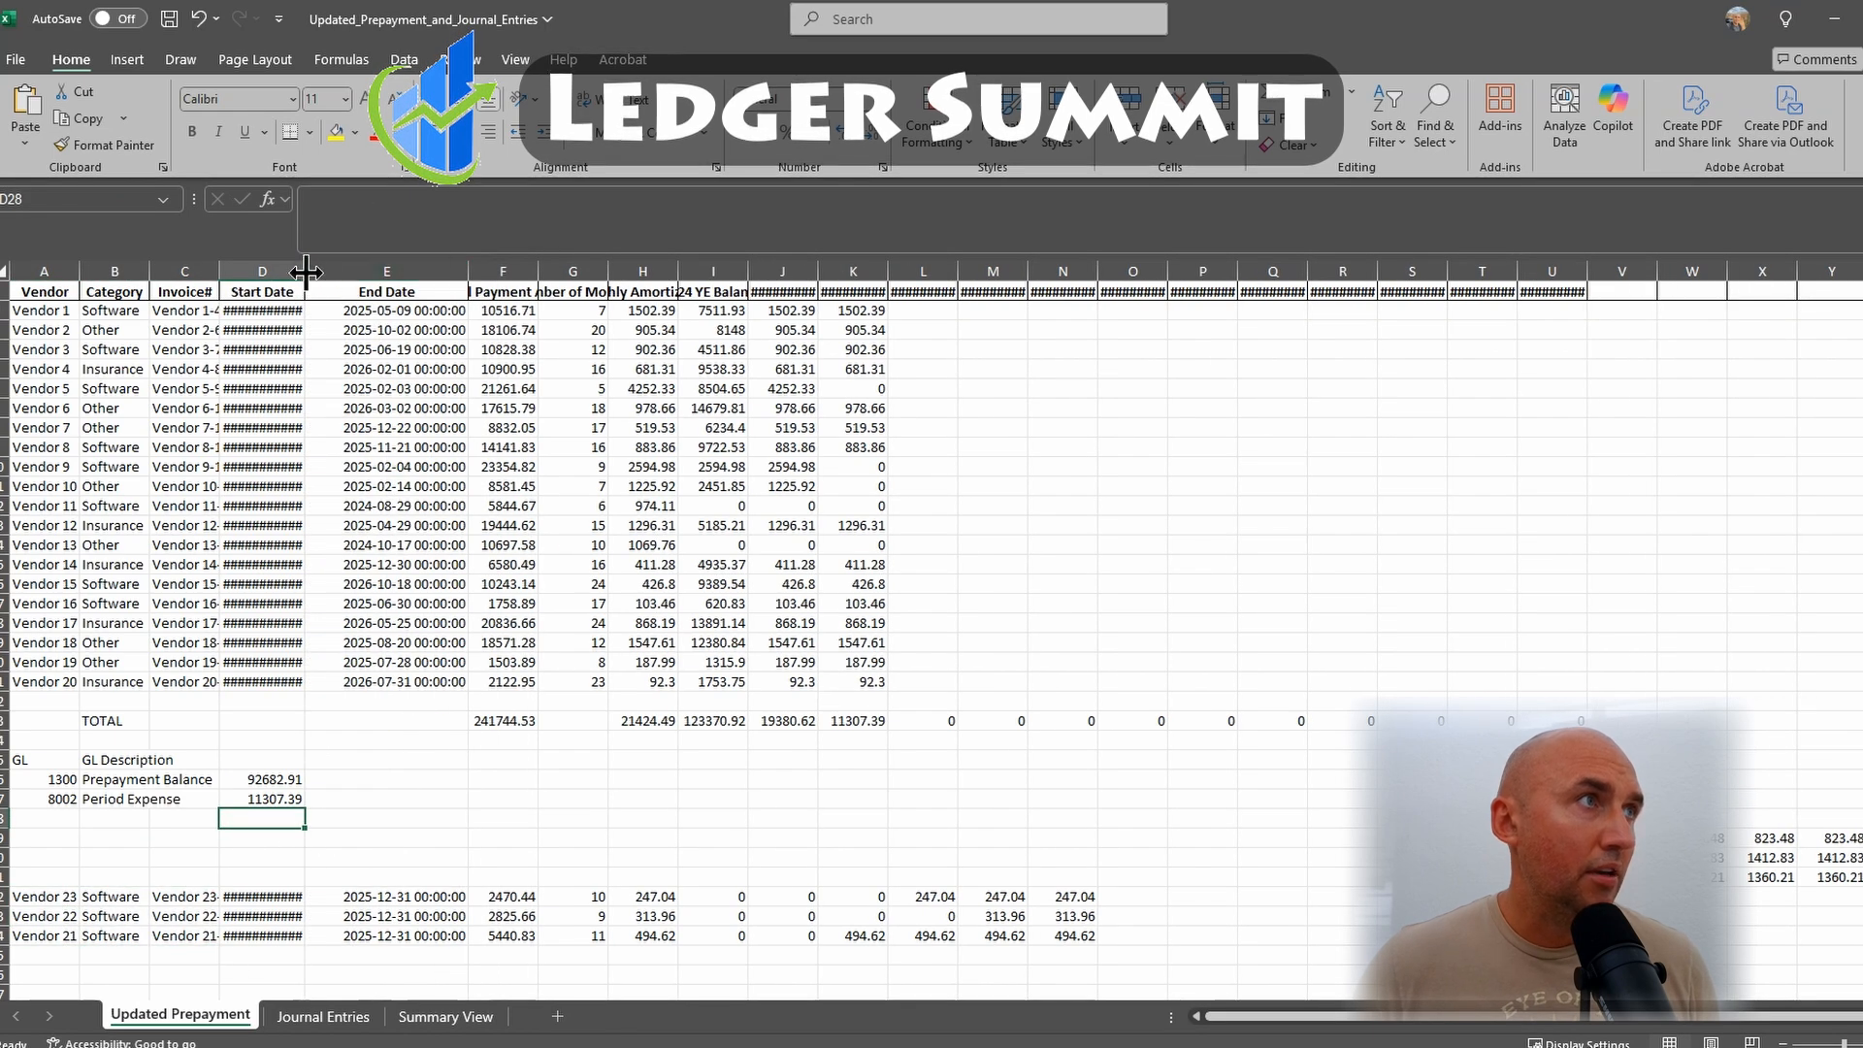
pyautogui.moveTo(306, 272); pyautogui.dragTo(347, 272)
# Examine the start dates, end dates and original payment amounts of the added vendors 21, 22 and 23
pyautogui.click(330, 898)
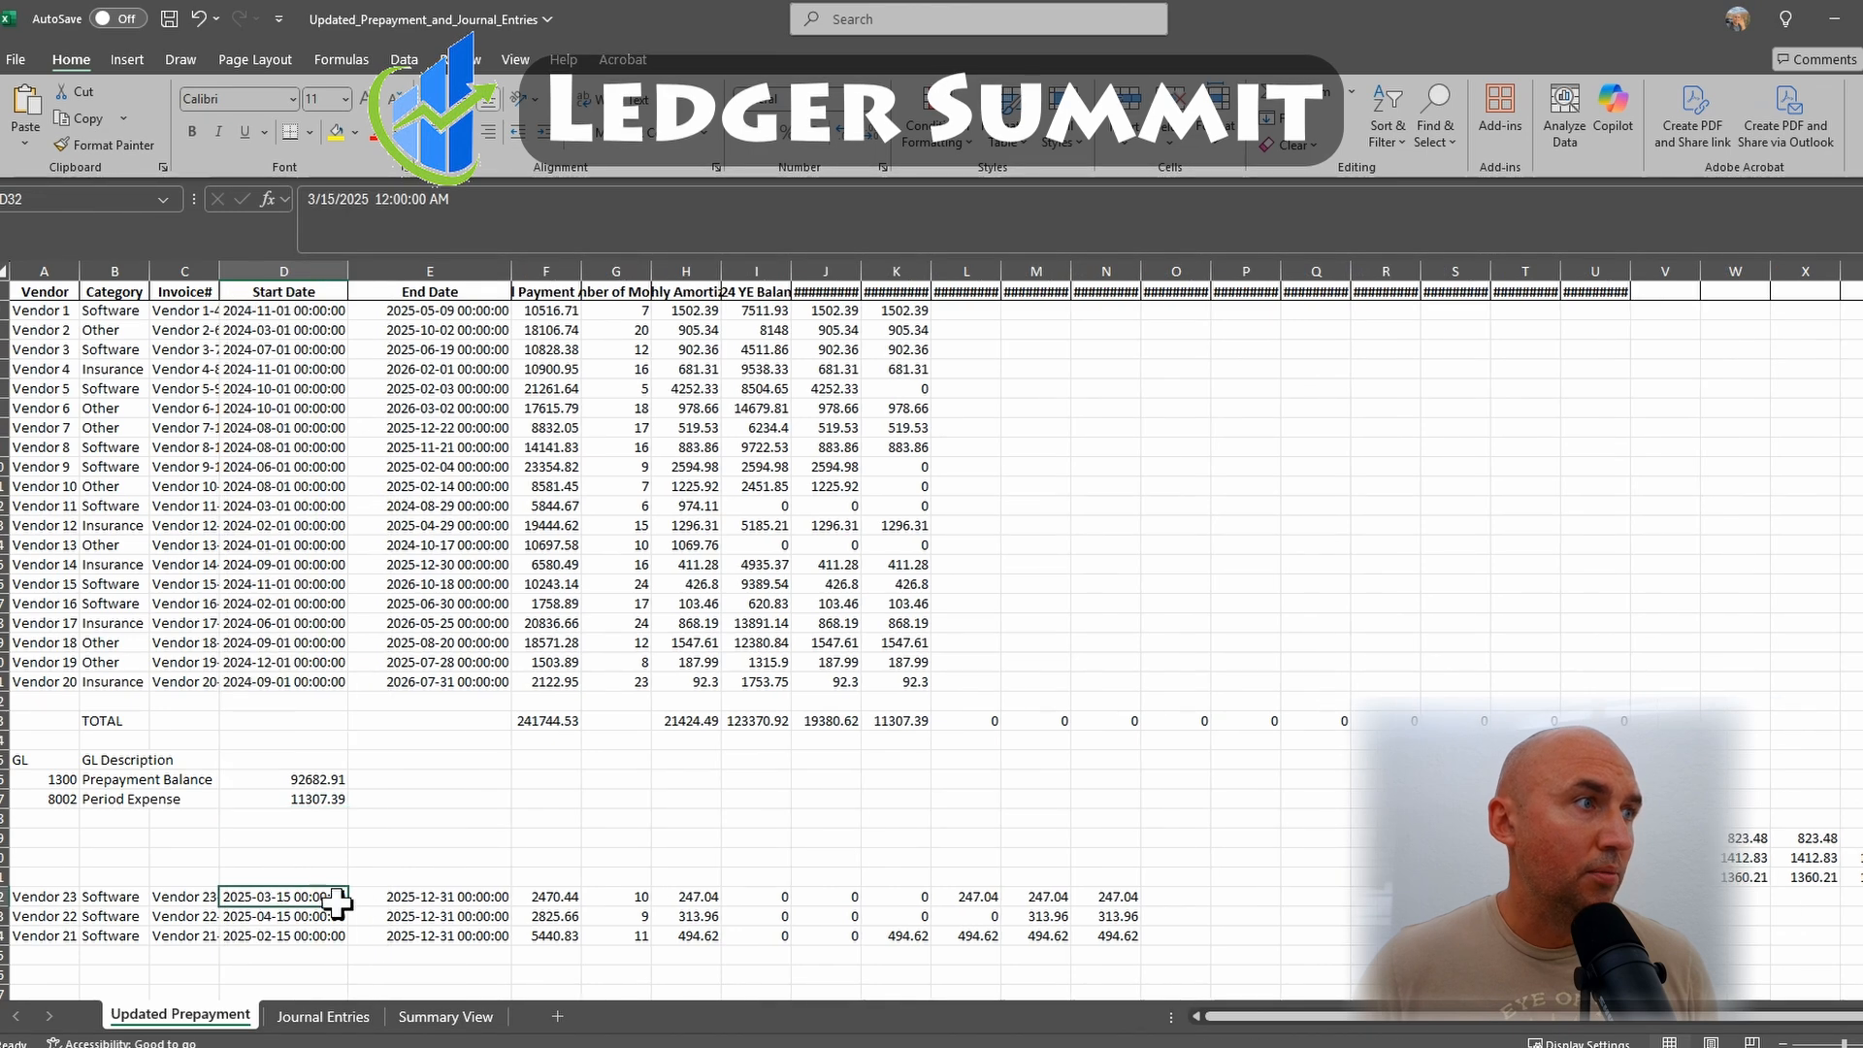
pyautogui.moveTo(335, 902); pyautogui.dragTo(398, 914)
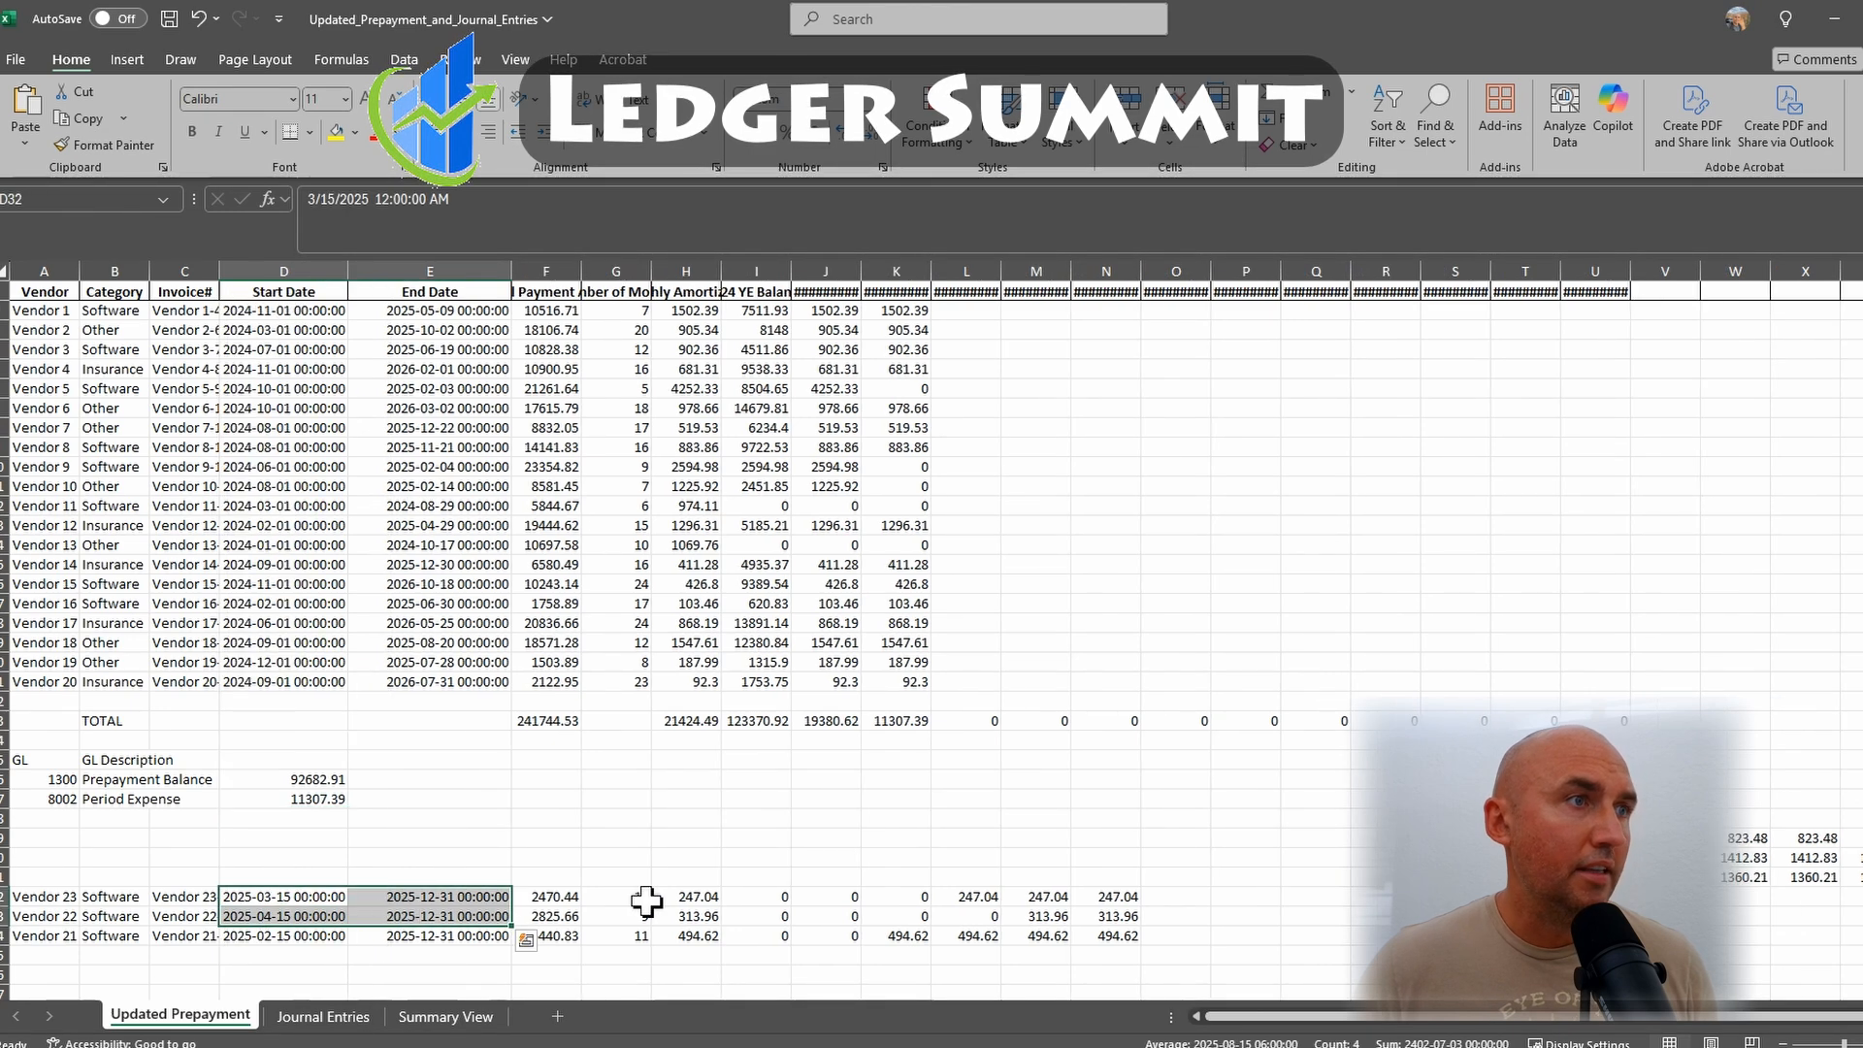
pyautogui.moveTo(542, 899); pyautogui.dragTo(543, 939)
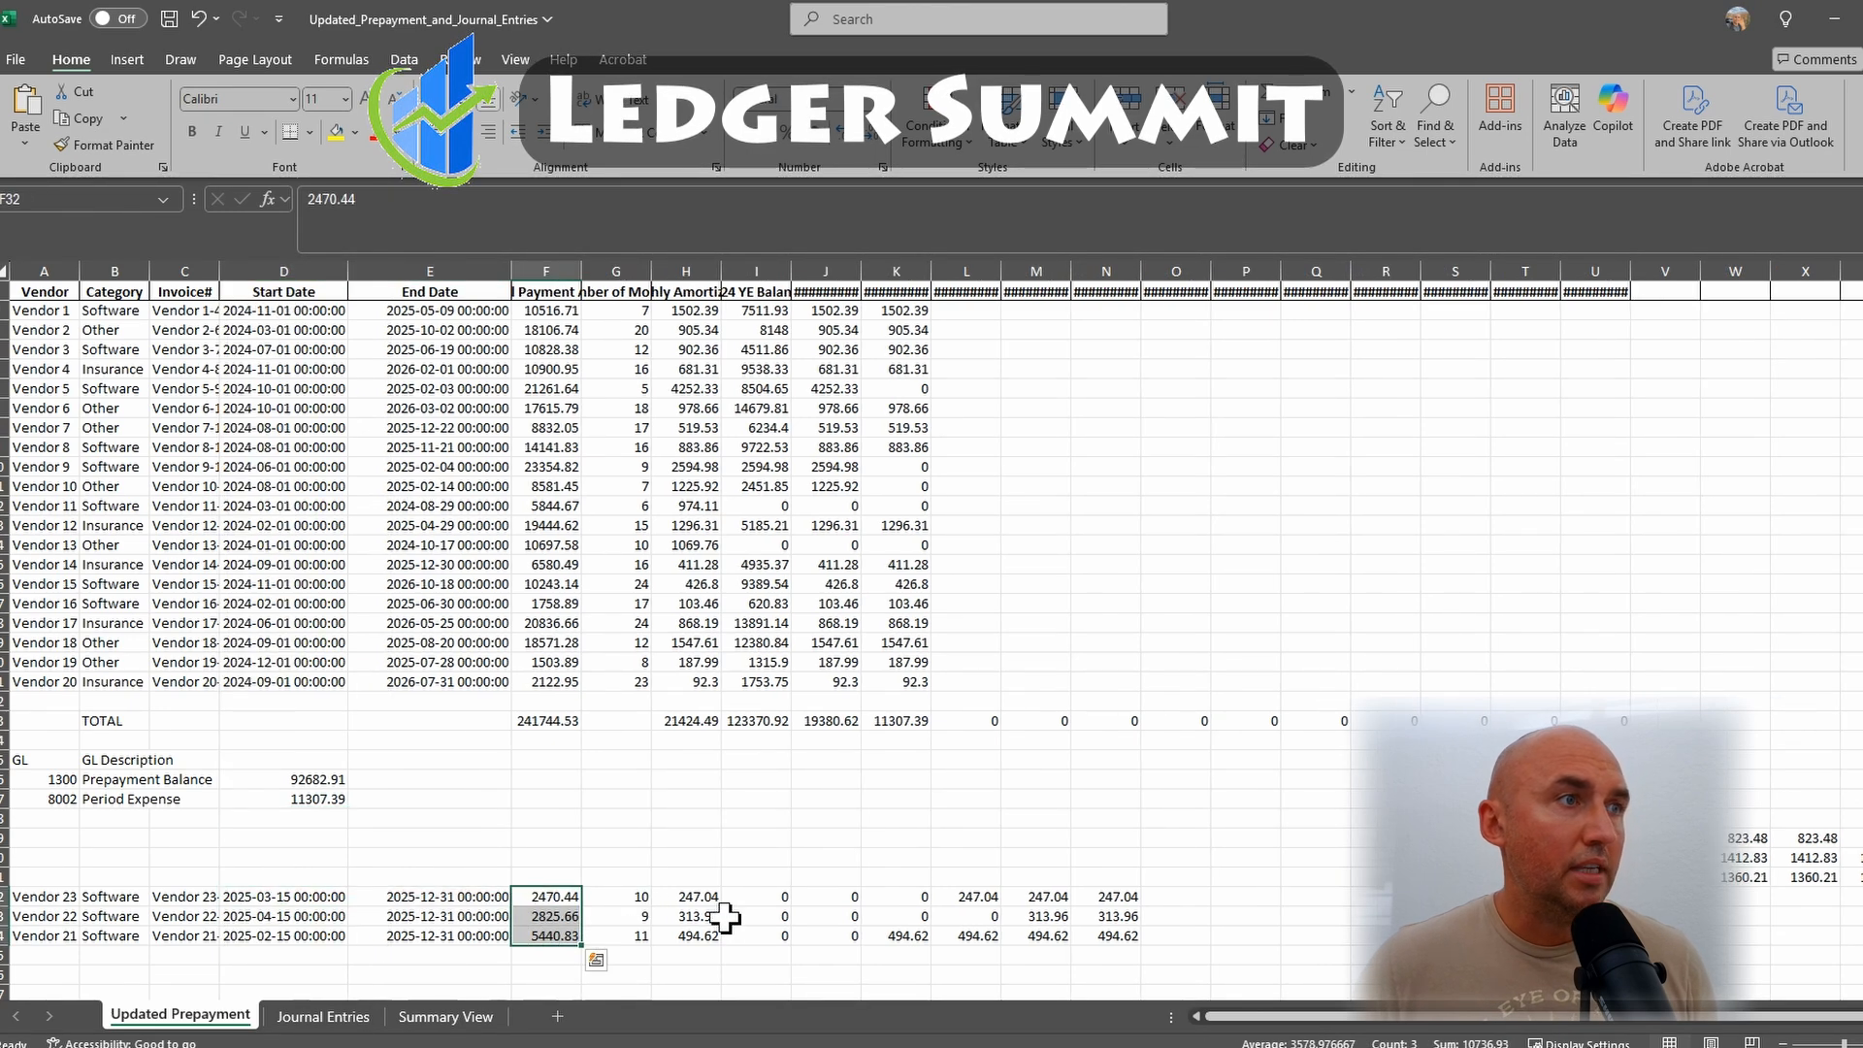
# Widen the Number of Months column and copy the entire rows of vendors 23, 22 and 21
pyautogui.click(629, 894)
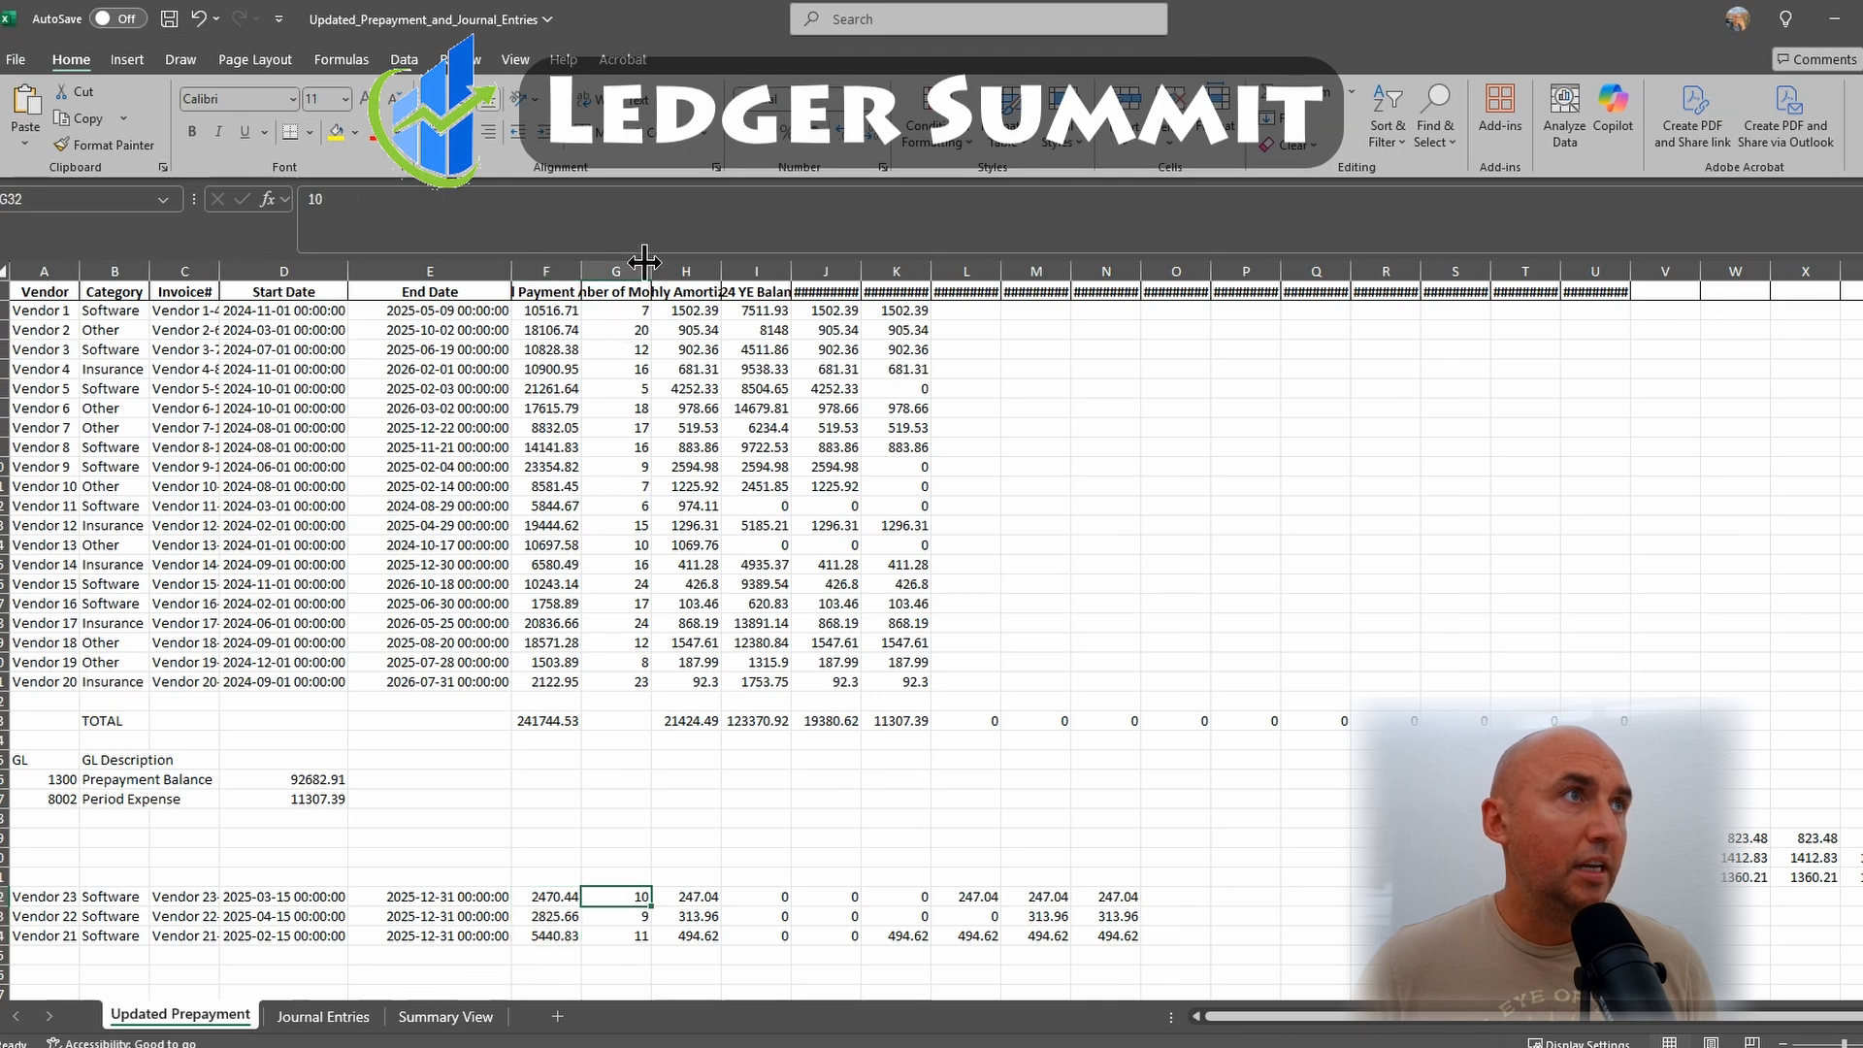
pyautogui.moveTo(644, 262); pyautogui.dragTo(664, 262)
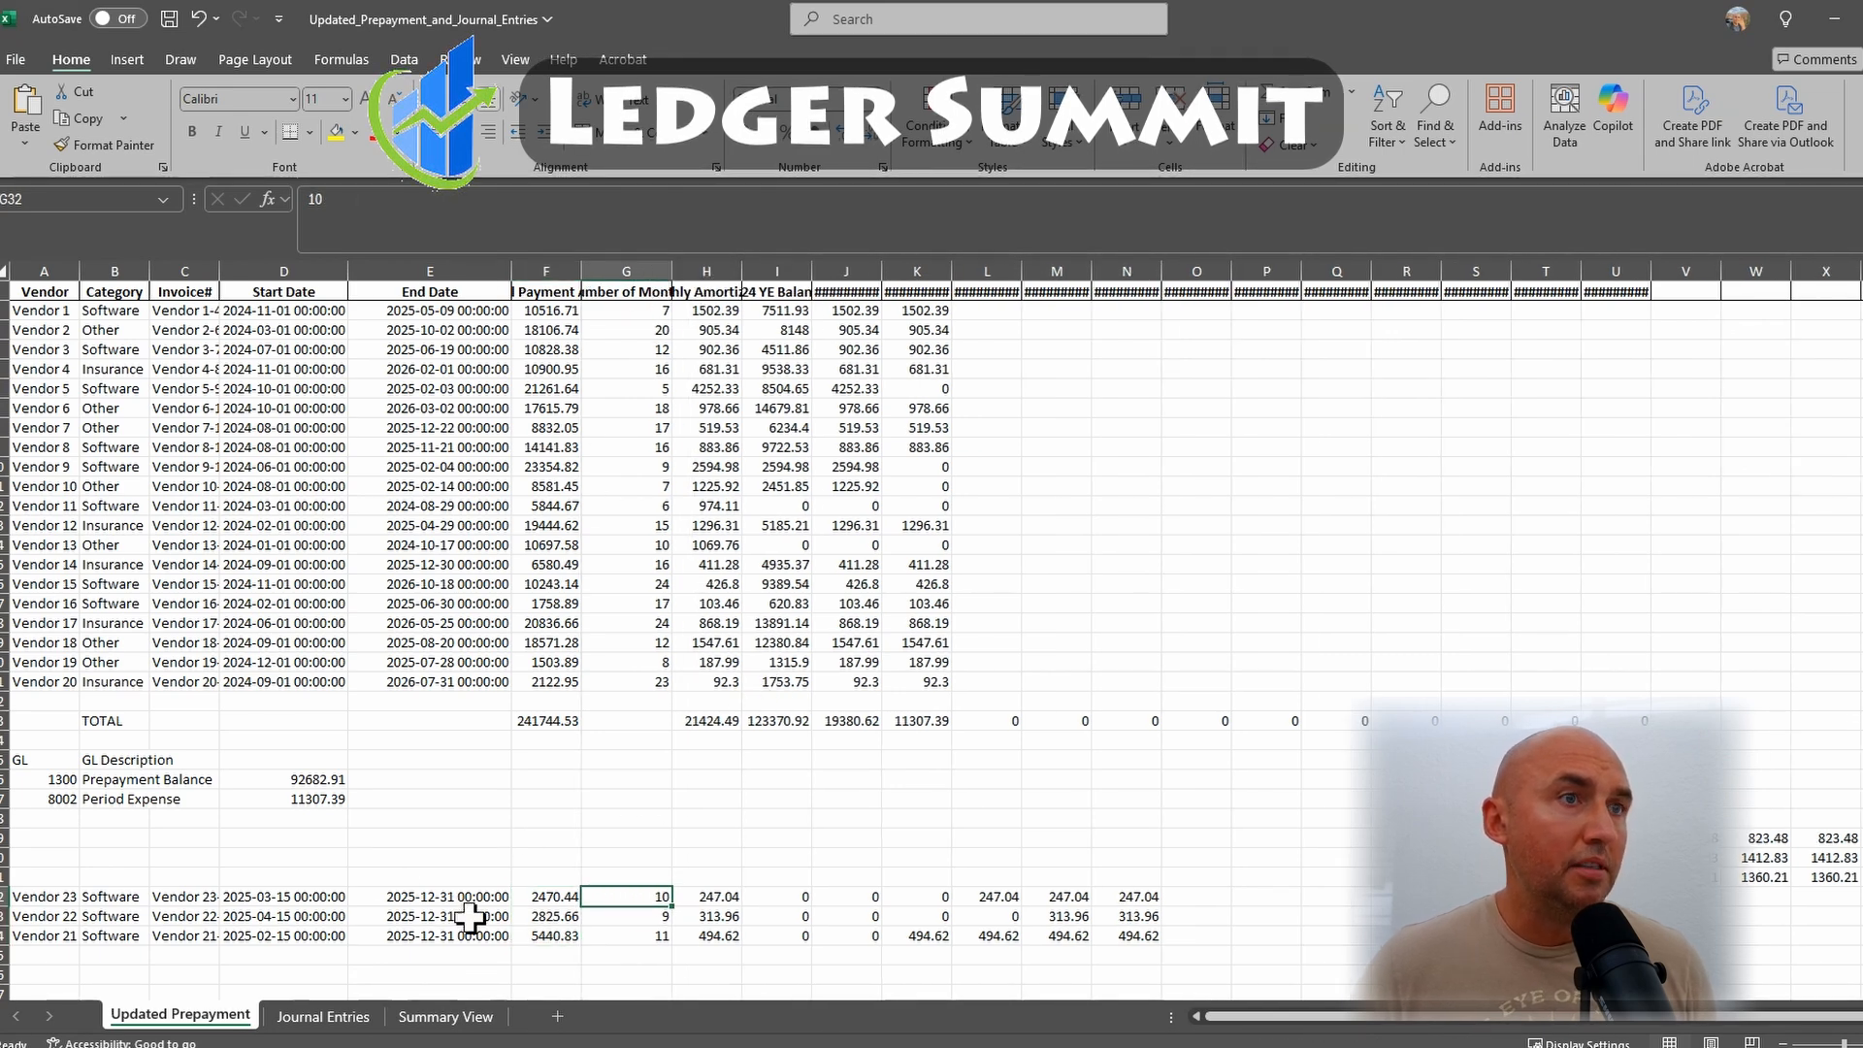
pyautogui.moveTo(4, 896); pyautogui.dragTo(5, 936)
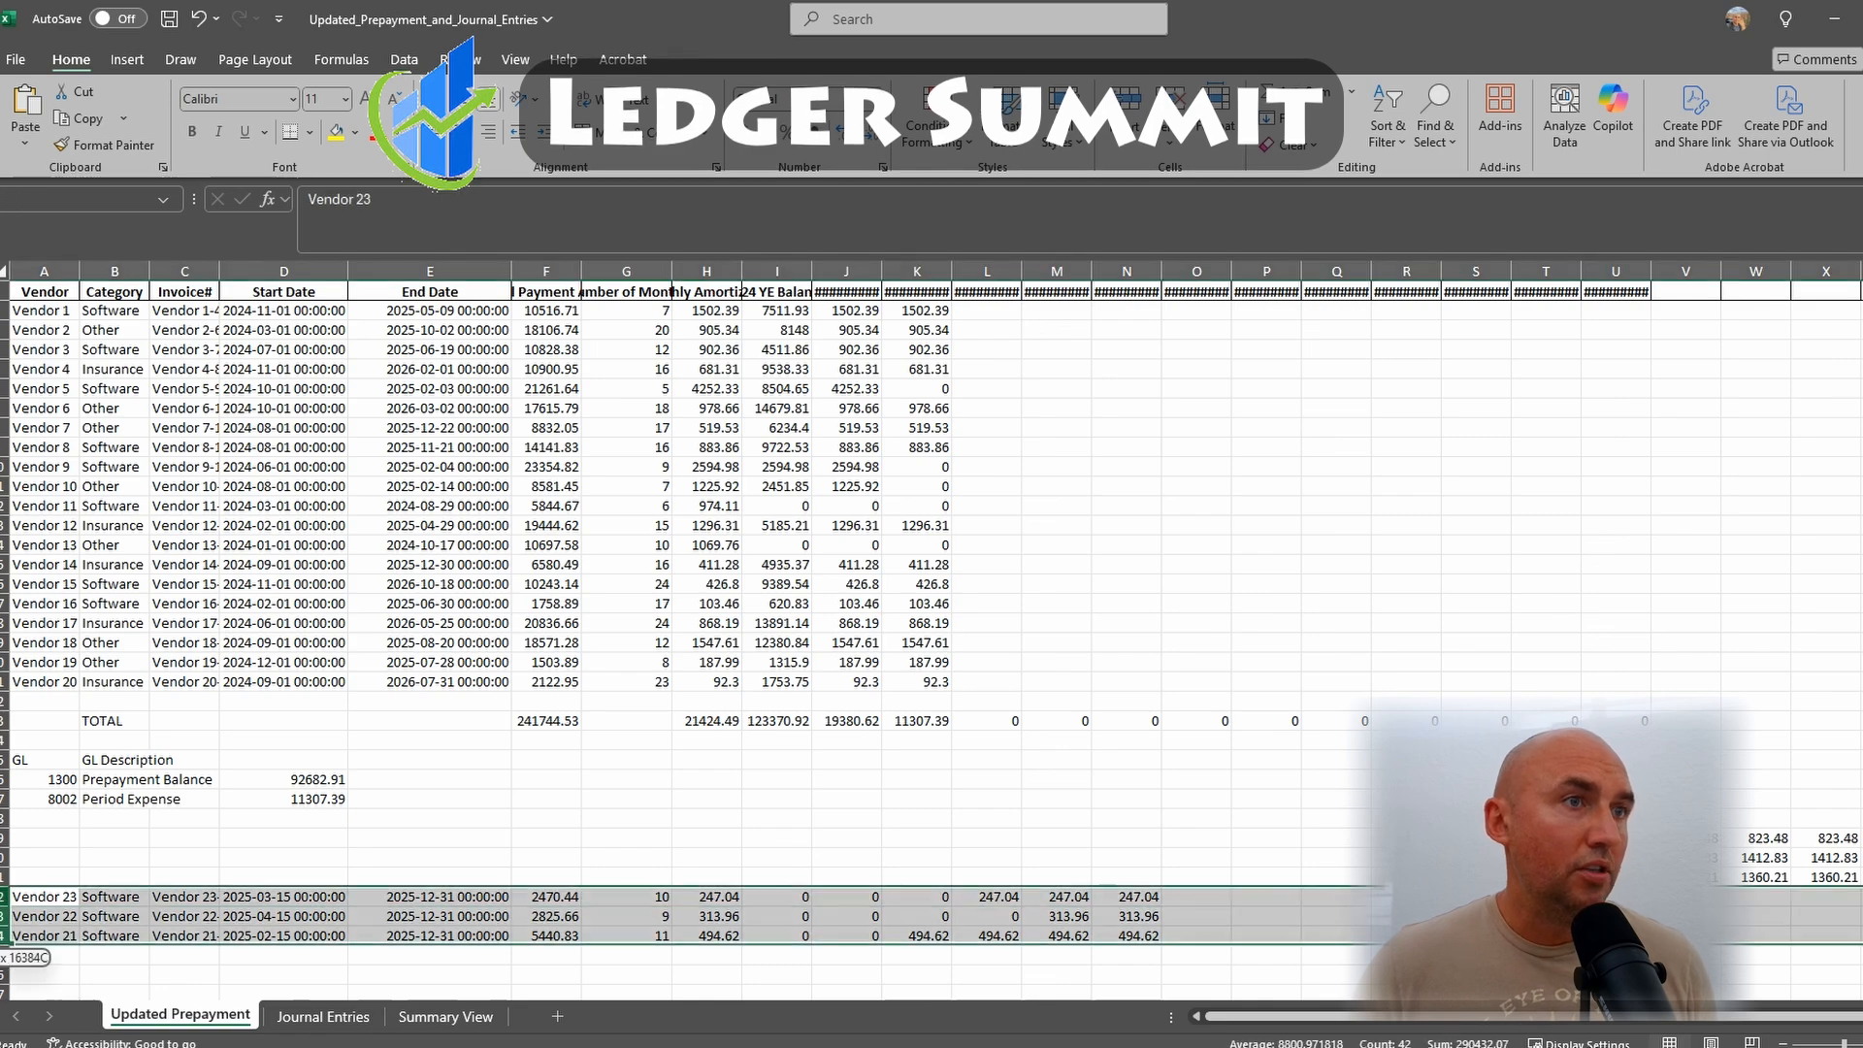
pyautogui.hotkey('ctrl', 'c')
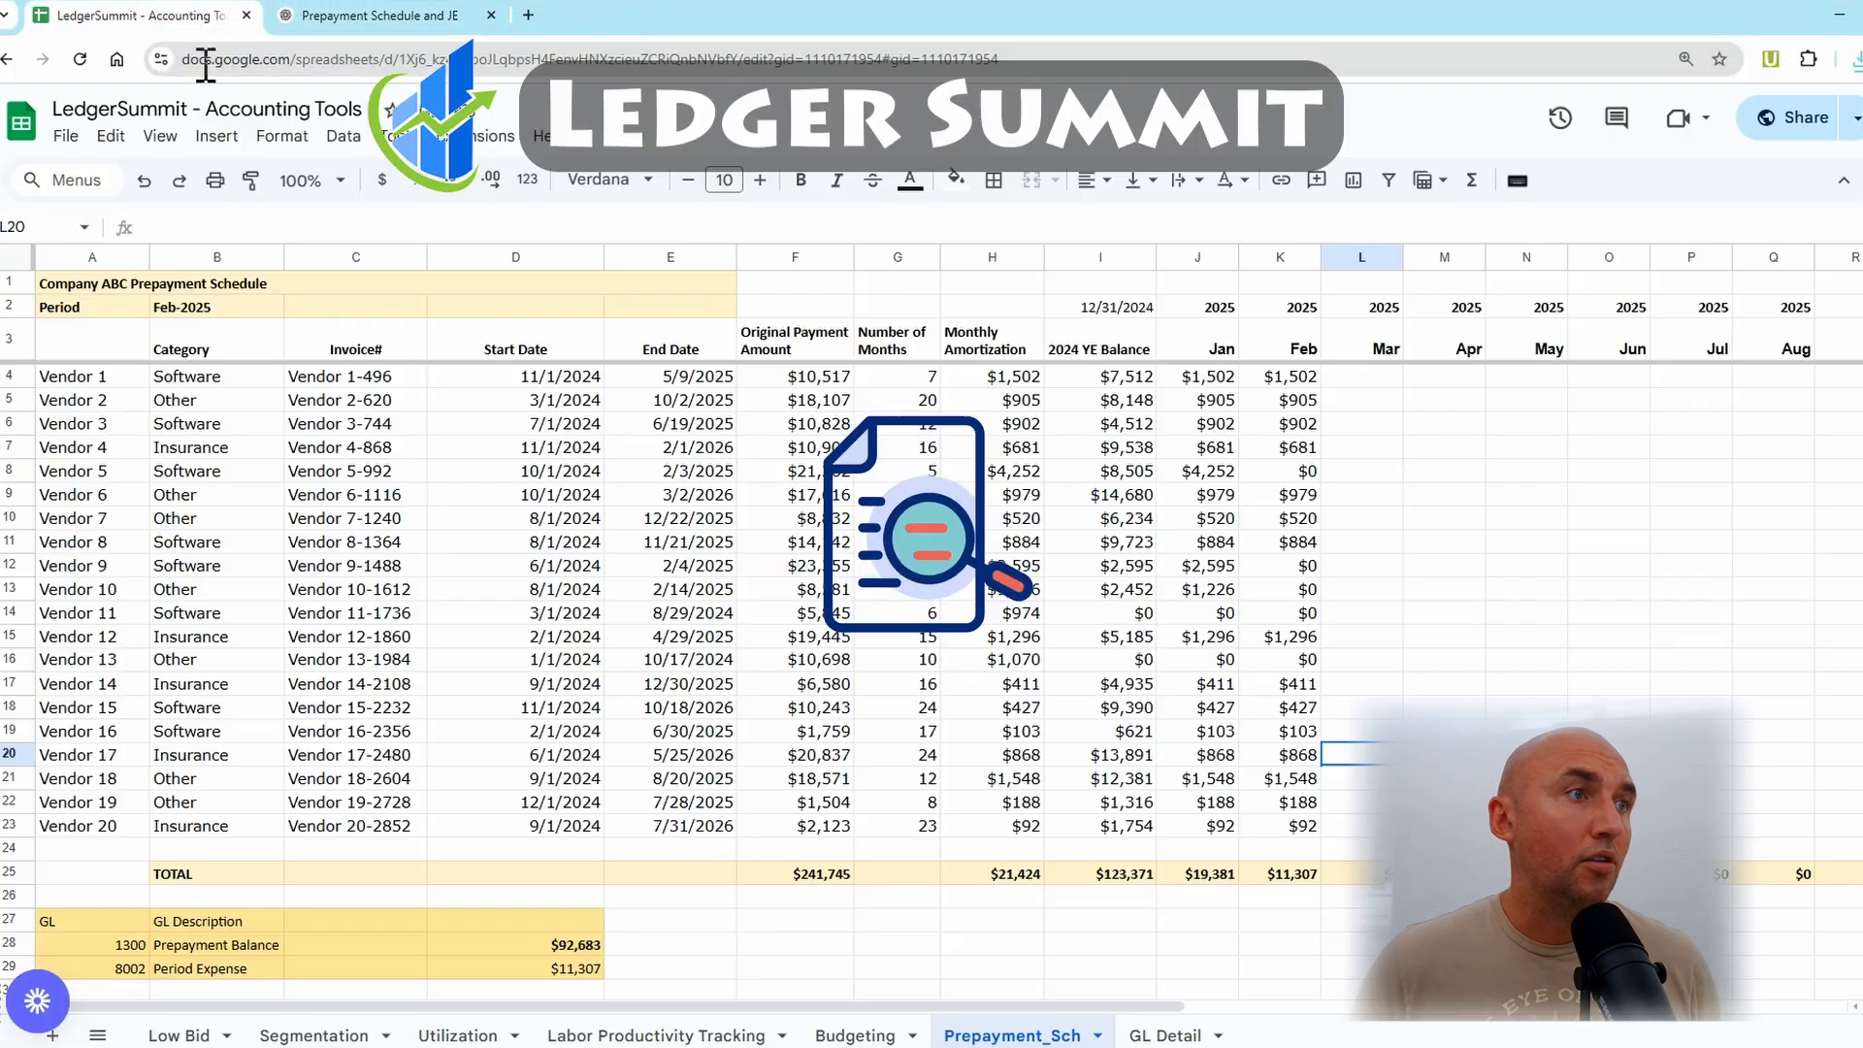
# Switch to the Prepayment_Sch sheet in Google Sheets and paste the copied vendor rows at A31, below the GL summary
pyautogui.scroll(-5, 291, 679)
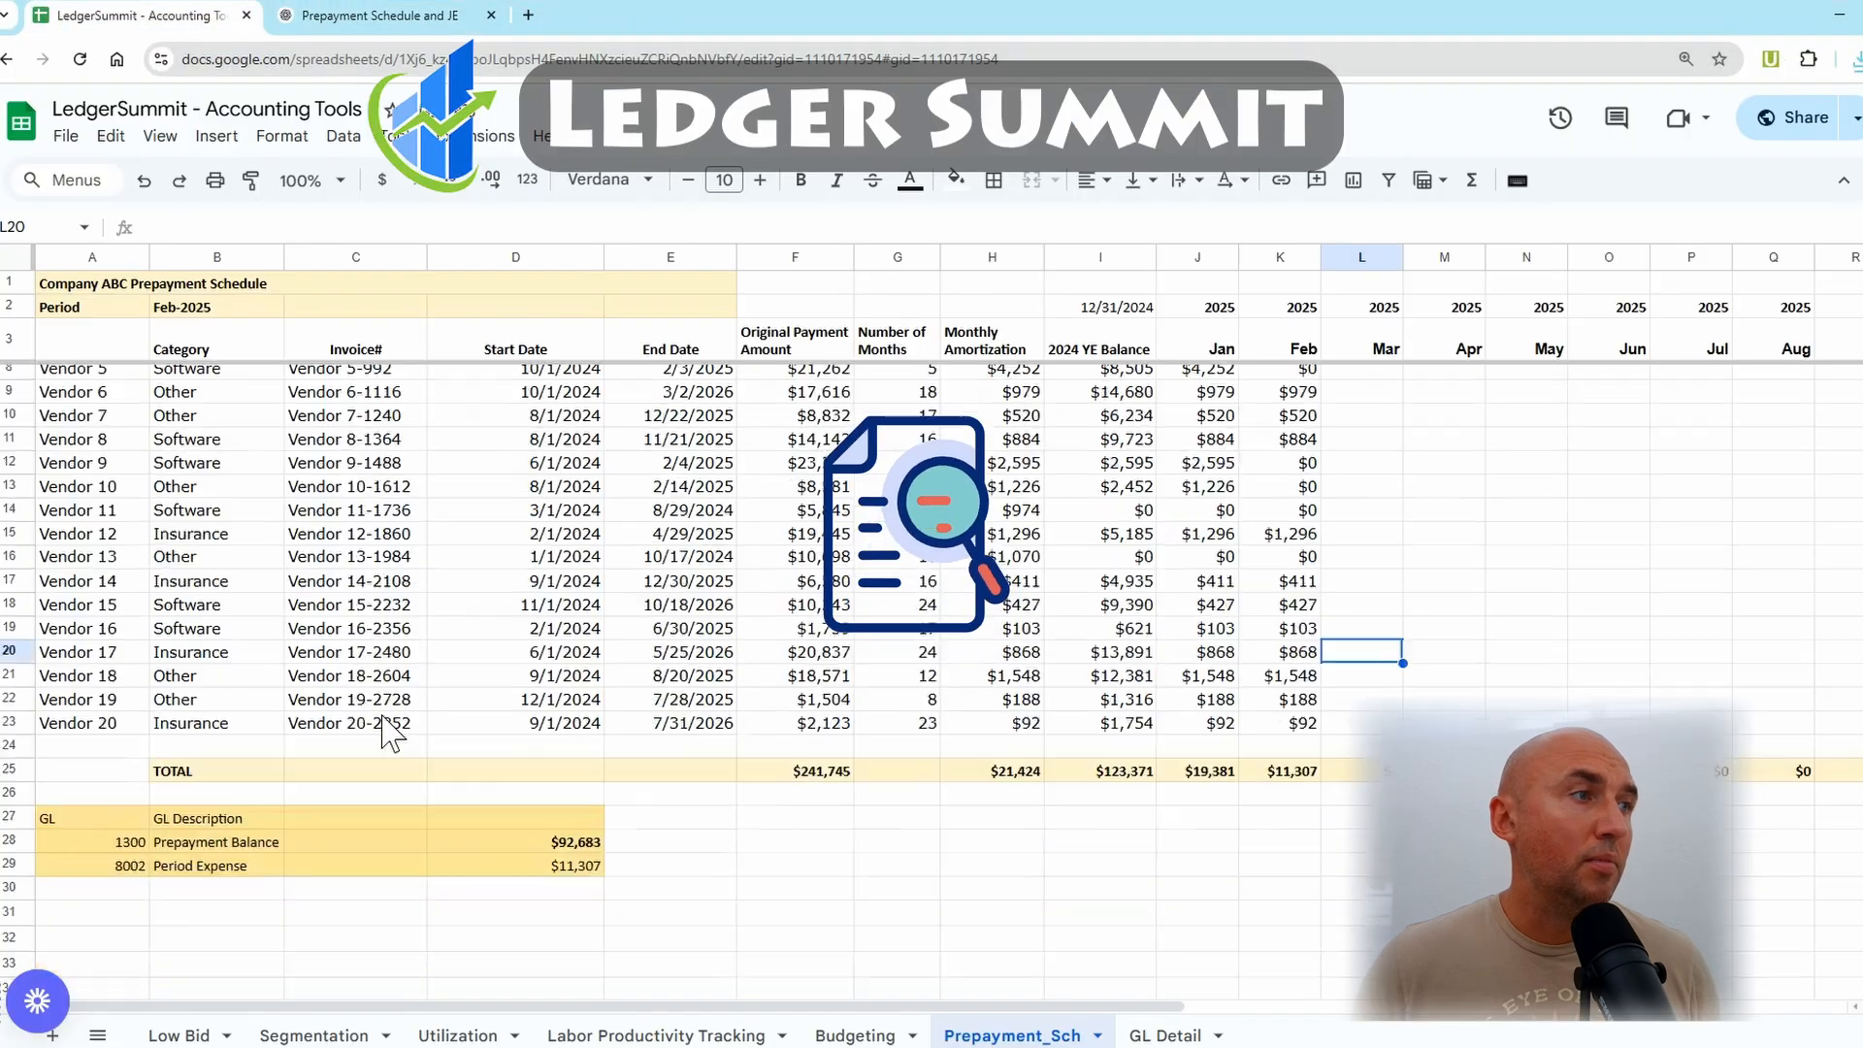
pyautogui.rightClick(126, 706)
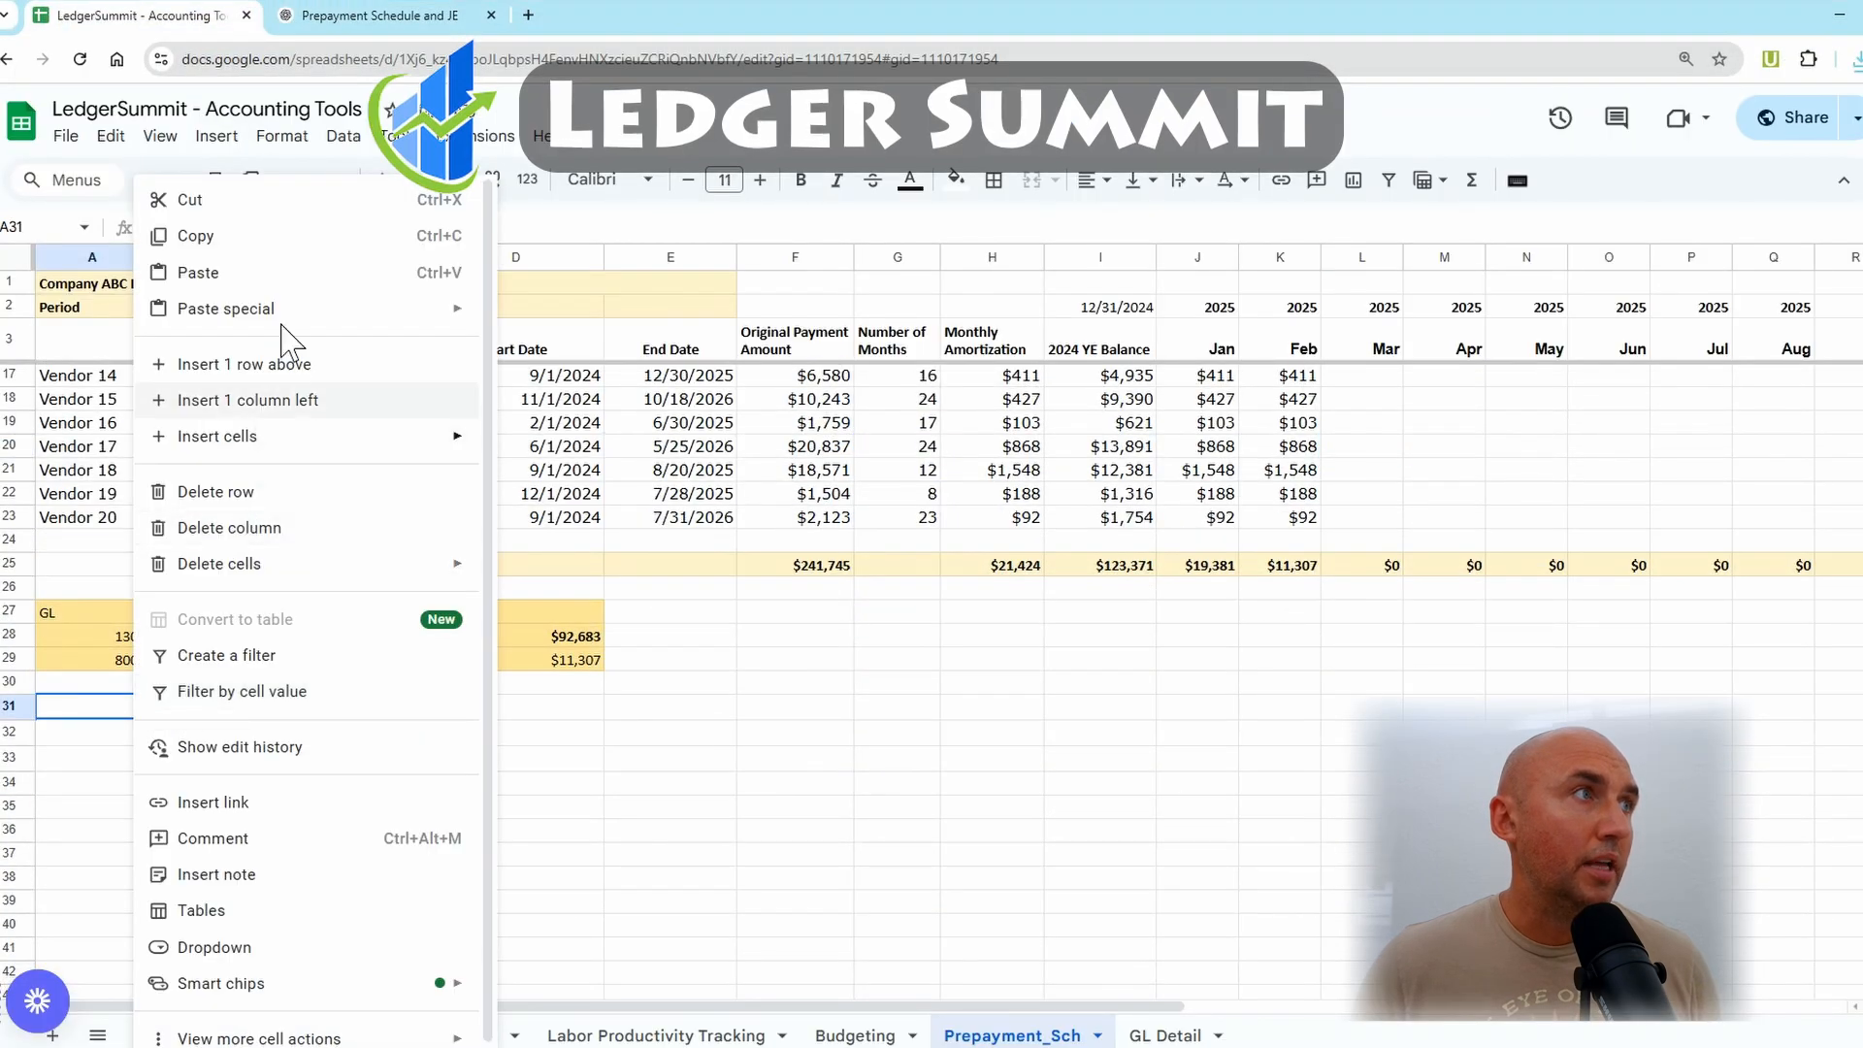
pyautogui.click(273, 281)
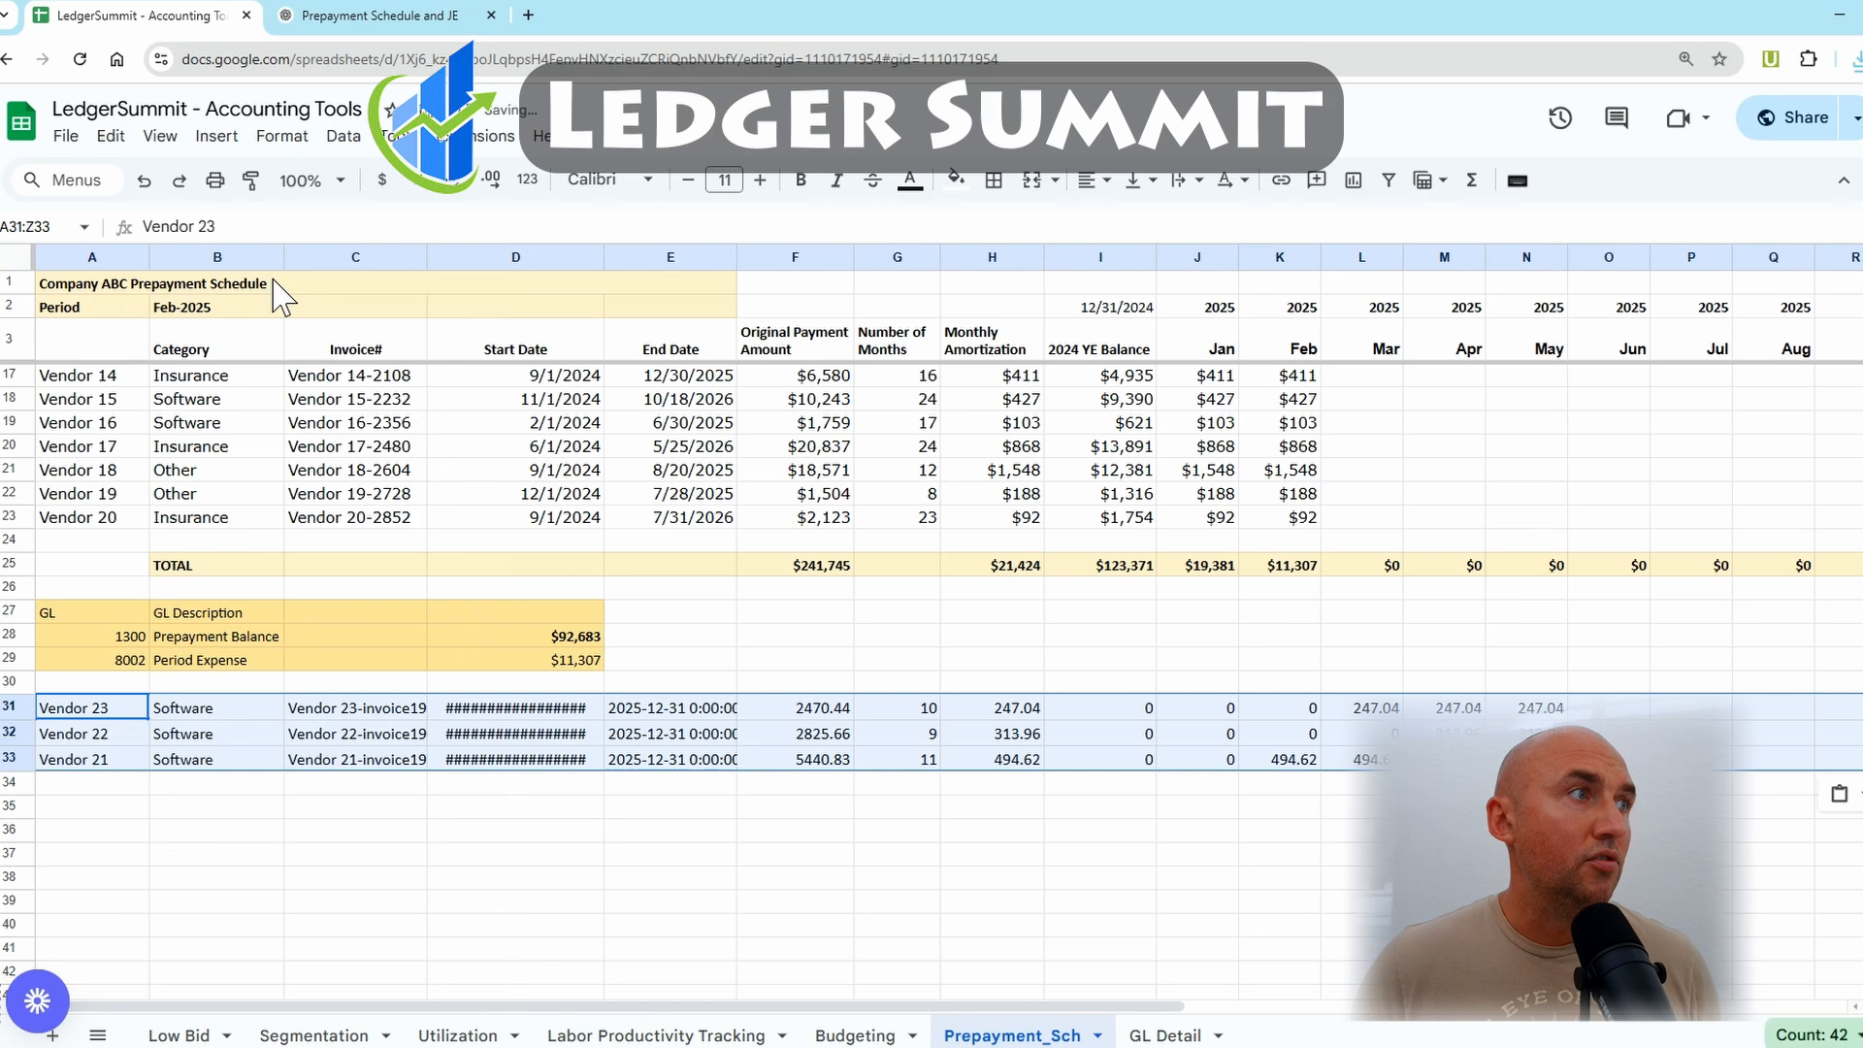
pyautogui.click(595, 853)
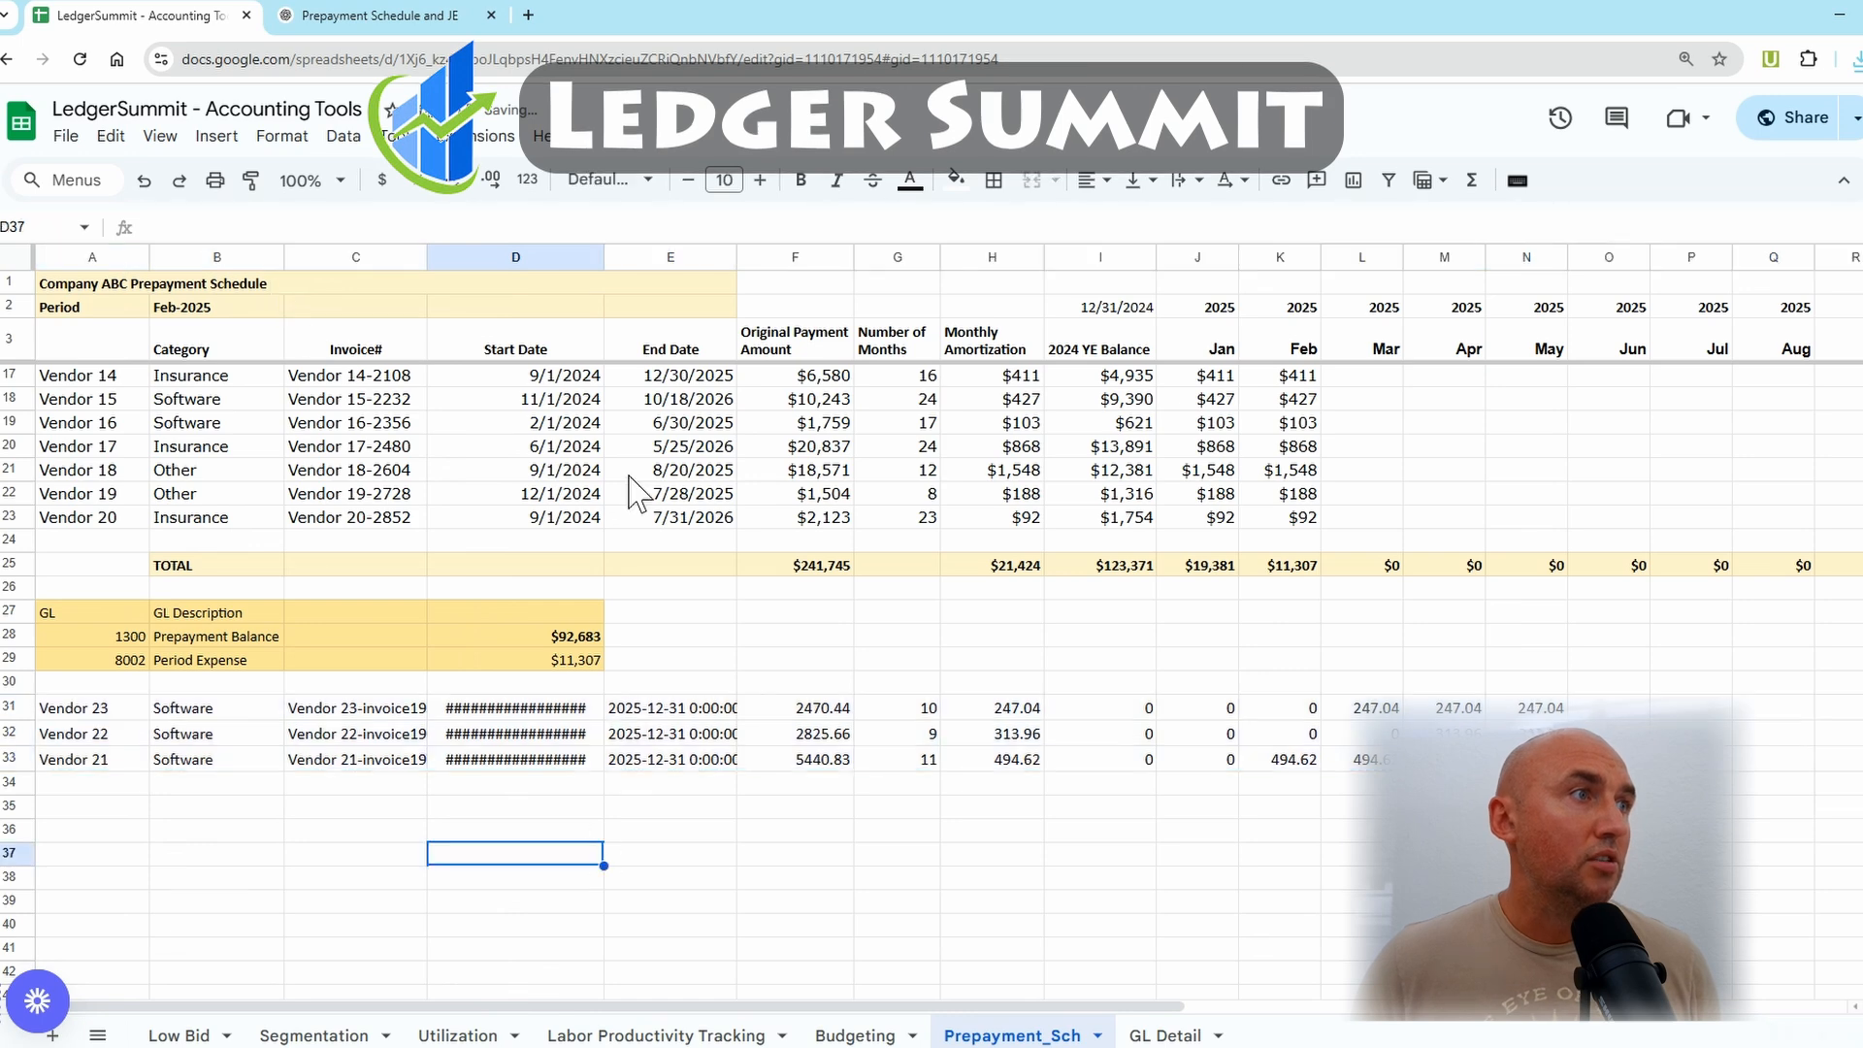
# Widen the Start Date column in the Prepayment_Sch sheet
pyautogui.click(592, 258)
pyautogui.click(1061, 533)
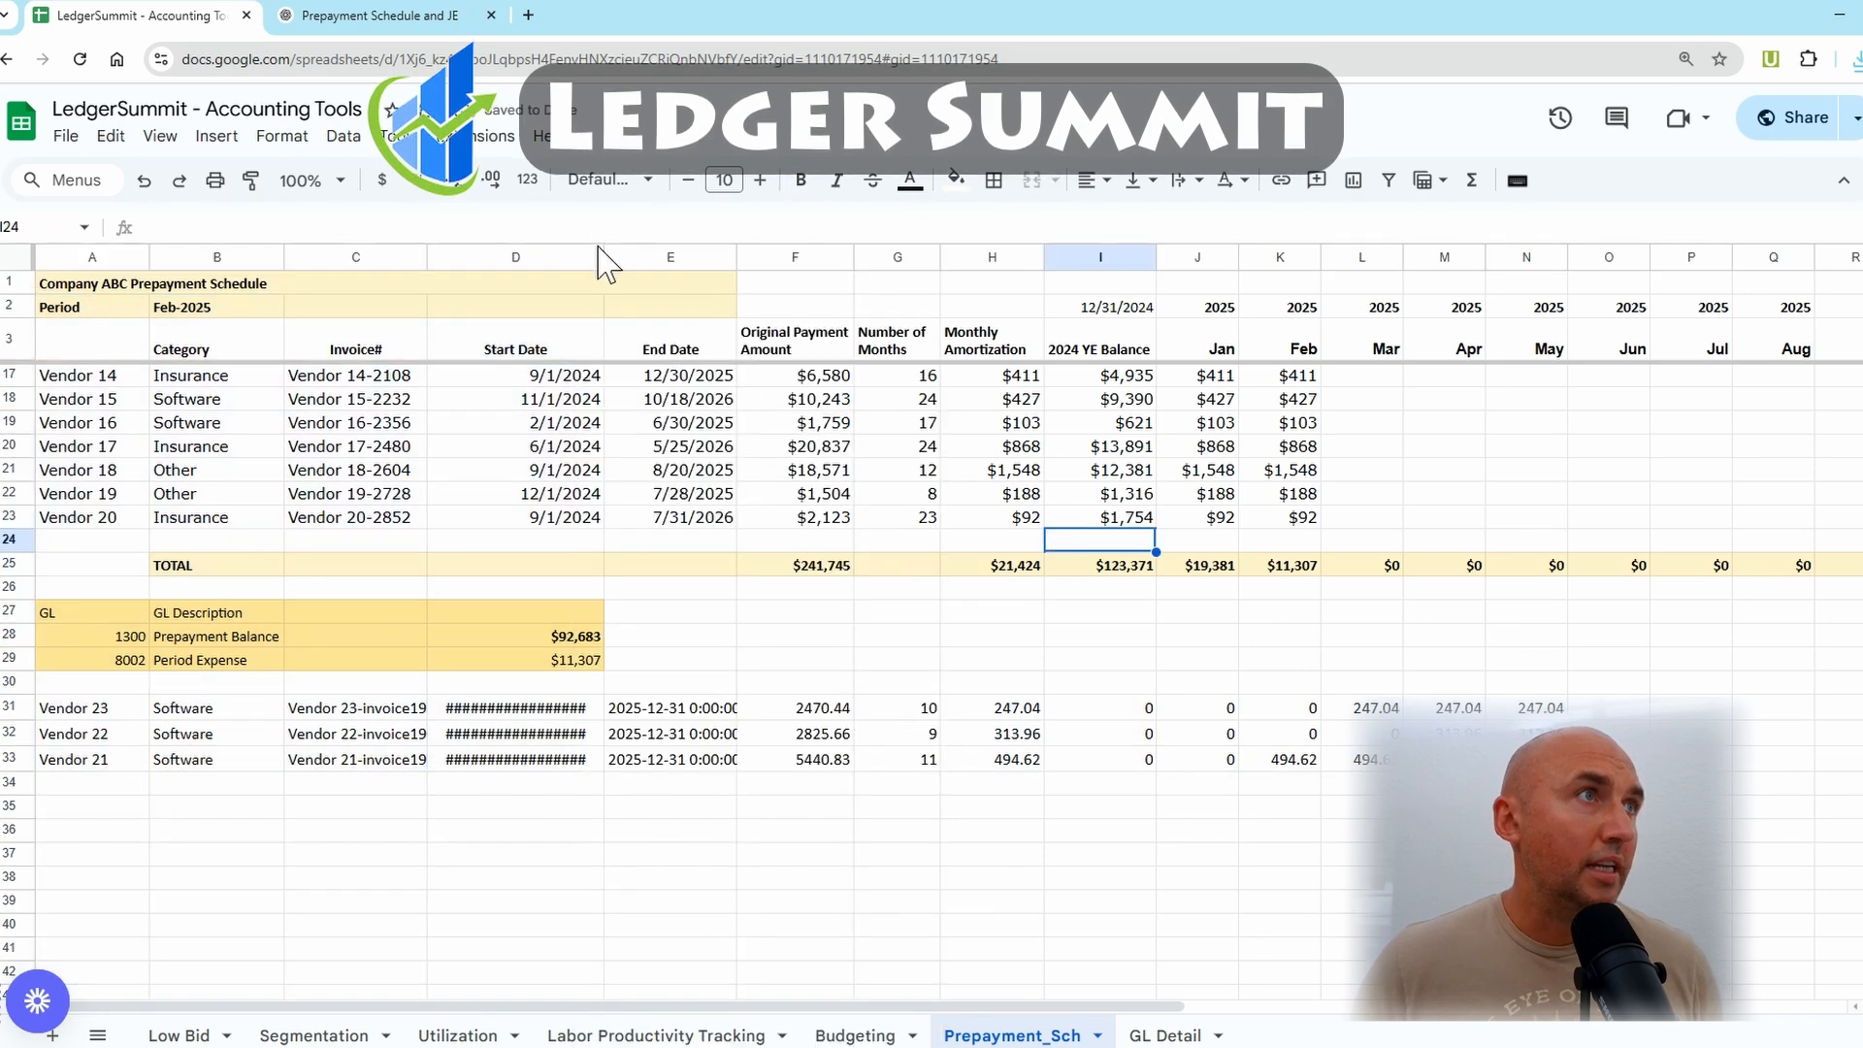
pyautogui.moveTo(605, 254); pyautogui.dragTo(634, 254)
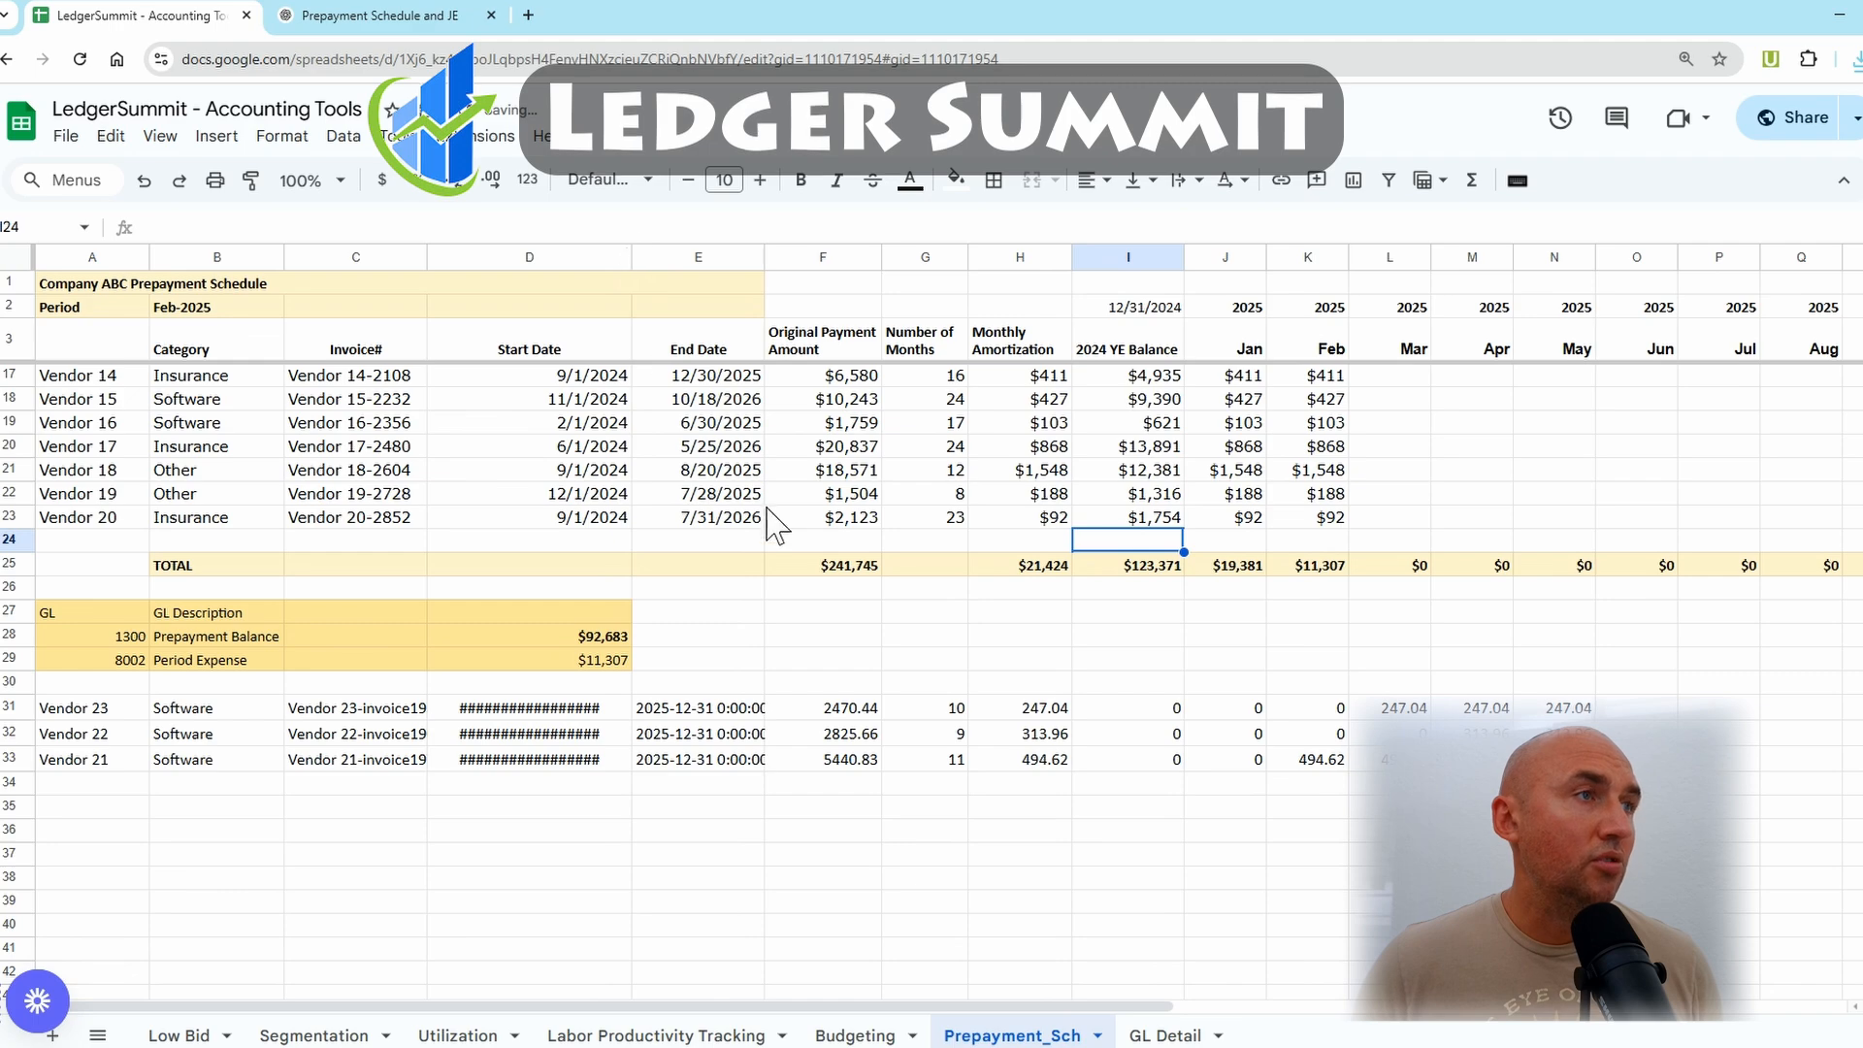
pyautogui.click(605, 759)
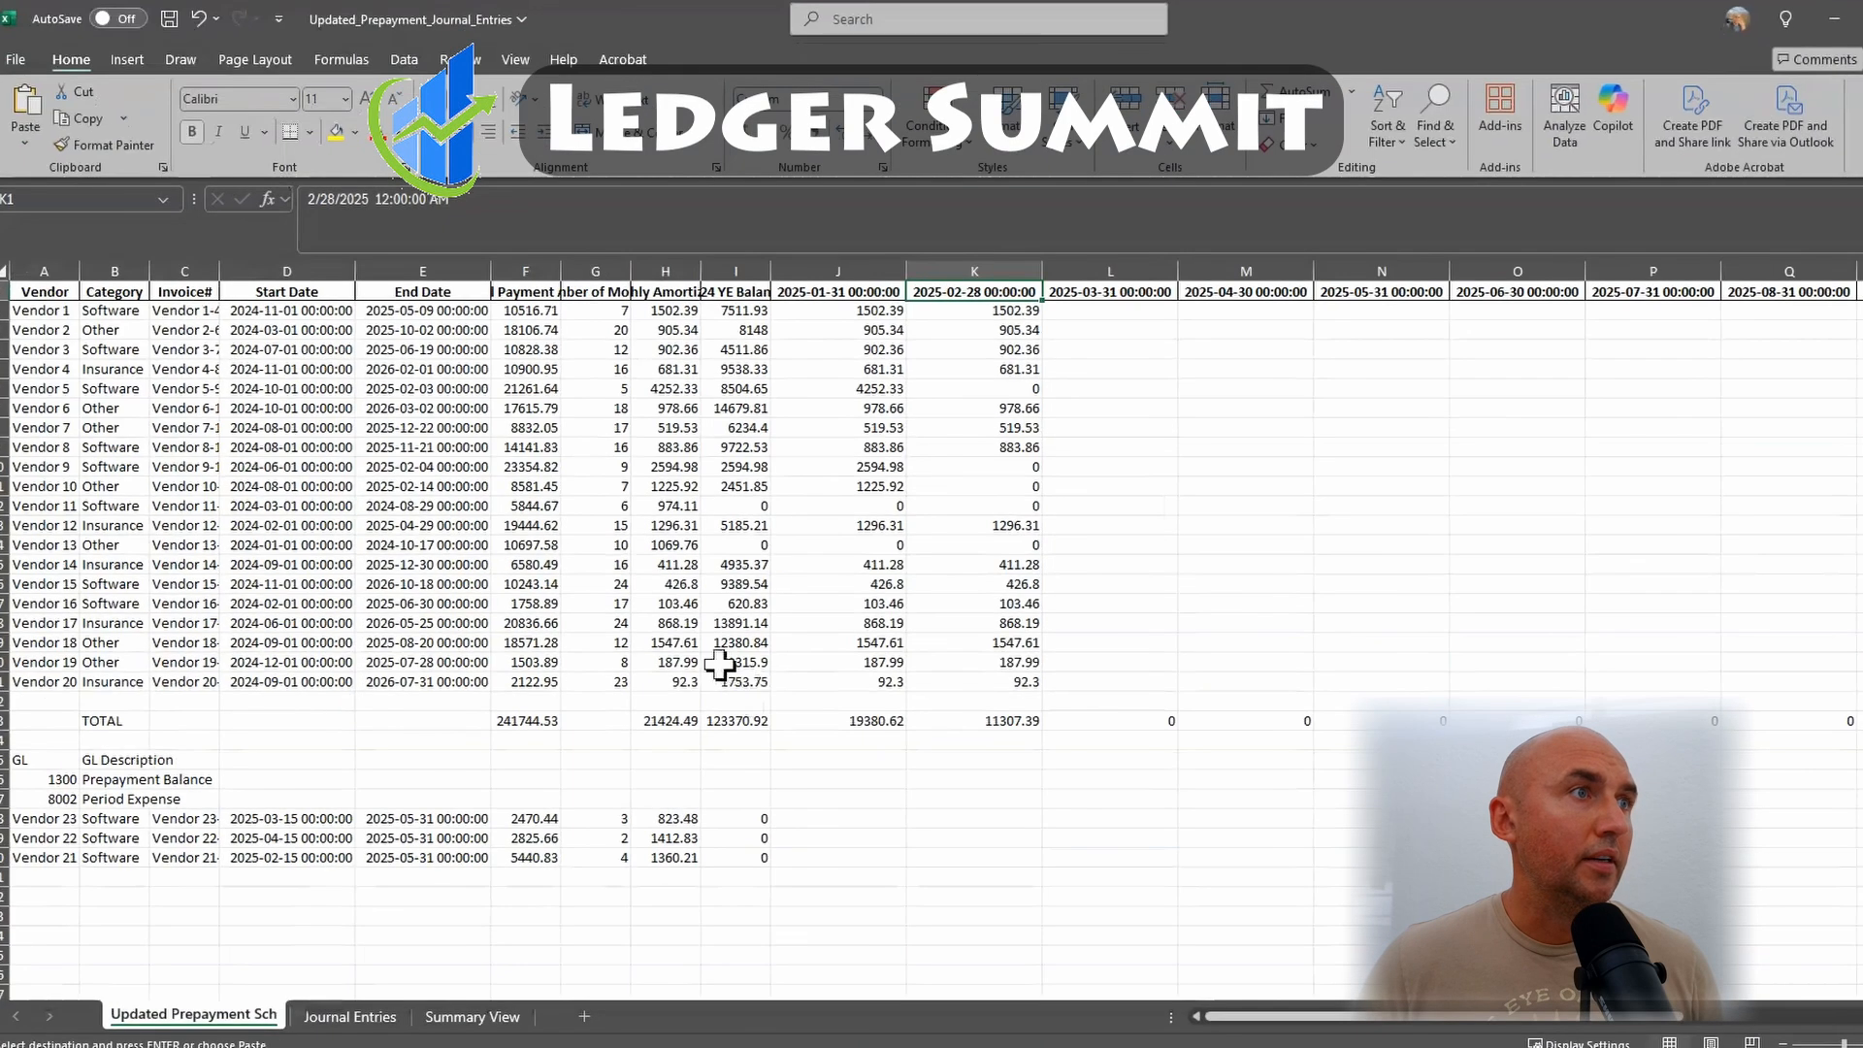
# Copy the start dates of vendors 23, 22 and 21 from the Updated_Prepayment_Journal_Entries workbook and paste them into the Prepayment_Sch sheet at D31
pyautogui.moveTo(335, 820); pyautogui.dragTo(331, 849)
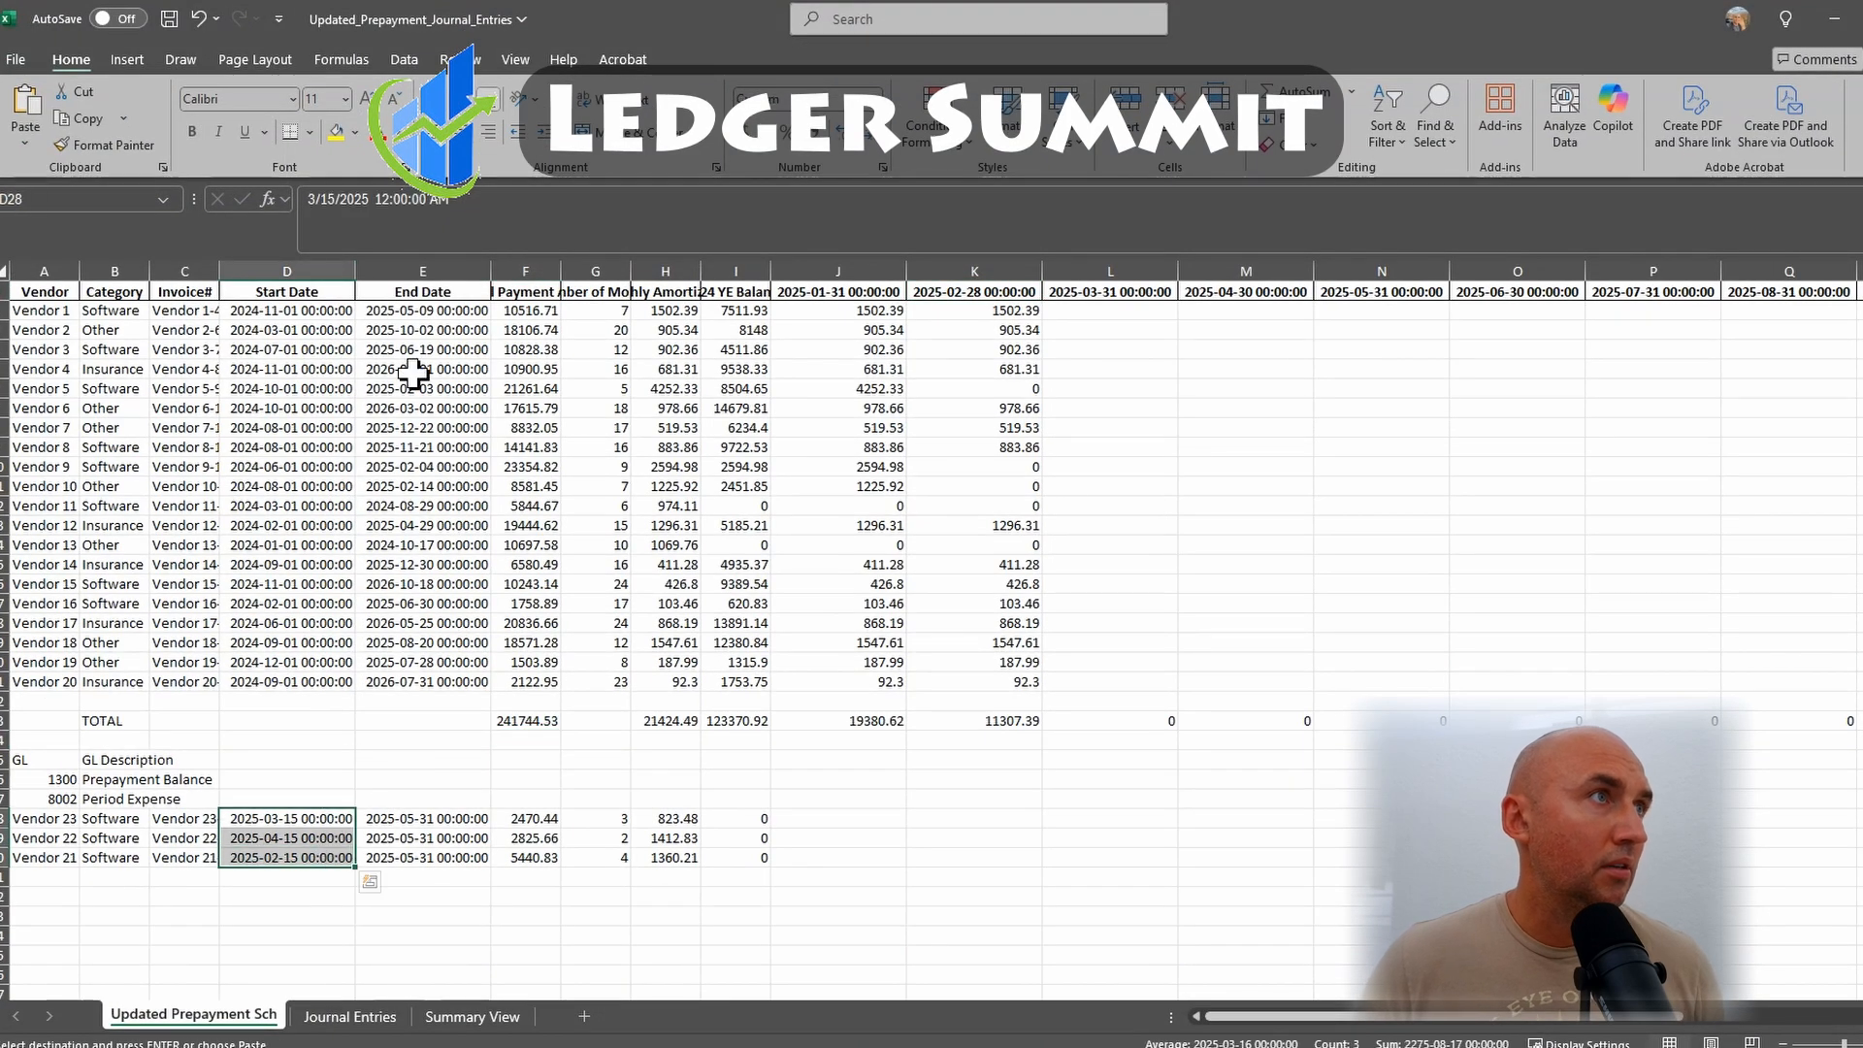
pyautogui.moveTo(355, 272); pyautogui.dragTo(371, 274)
pyautogui.hotkey('ctrl', 'c')
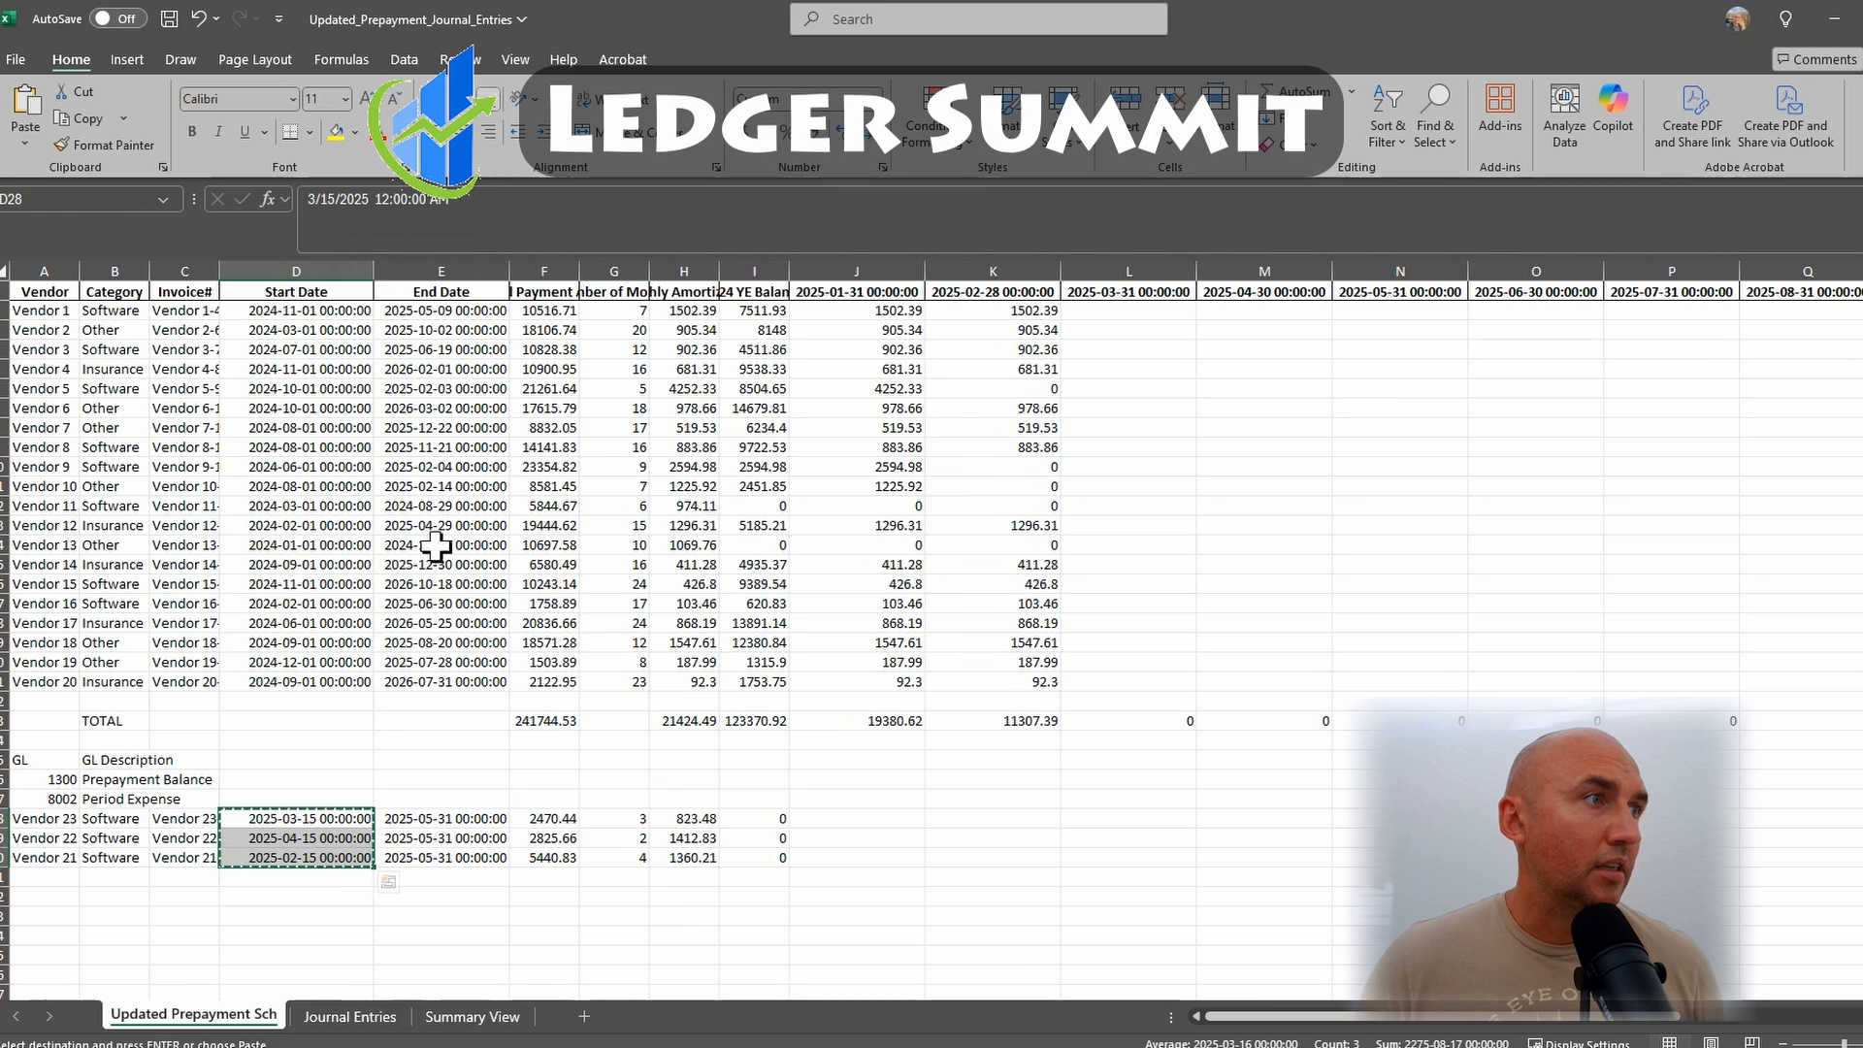
pyautogui.hotkey('alt', 'Tab')
pyautogui.click(494, 712)
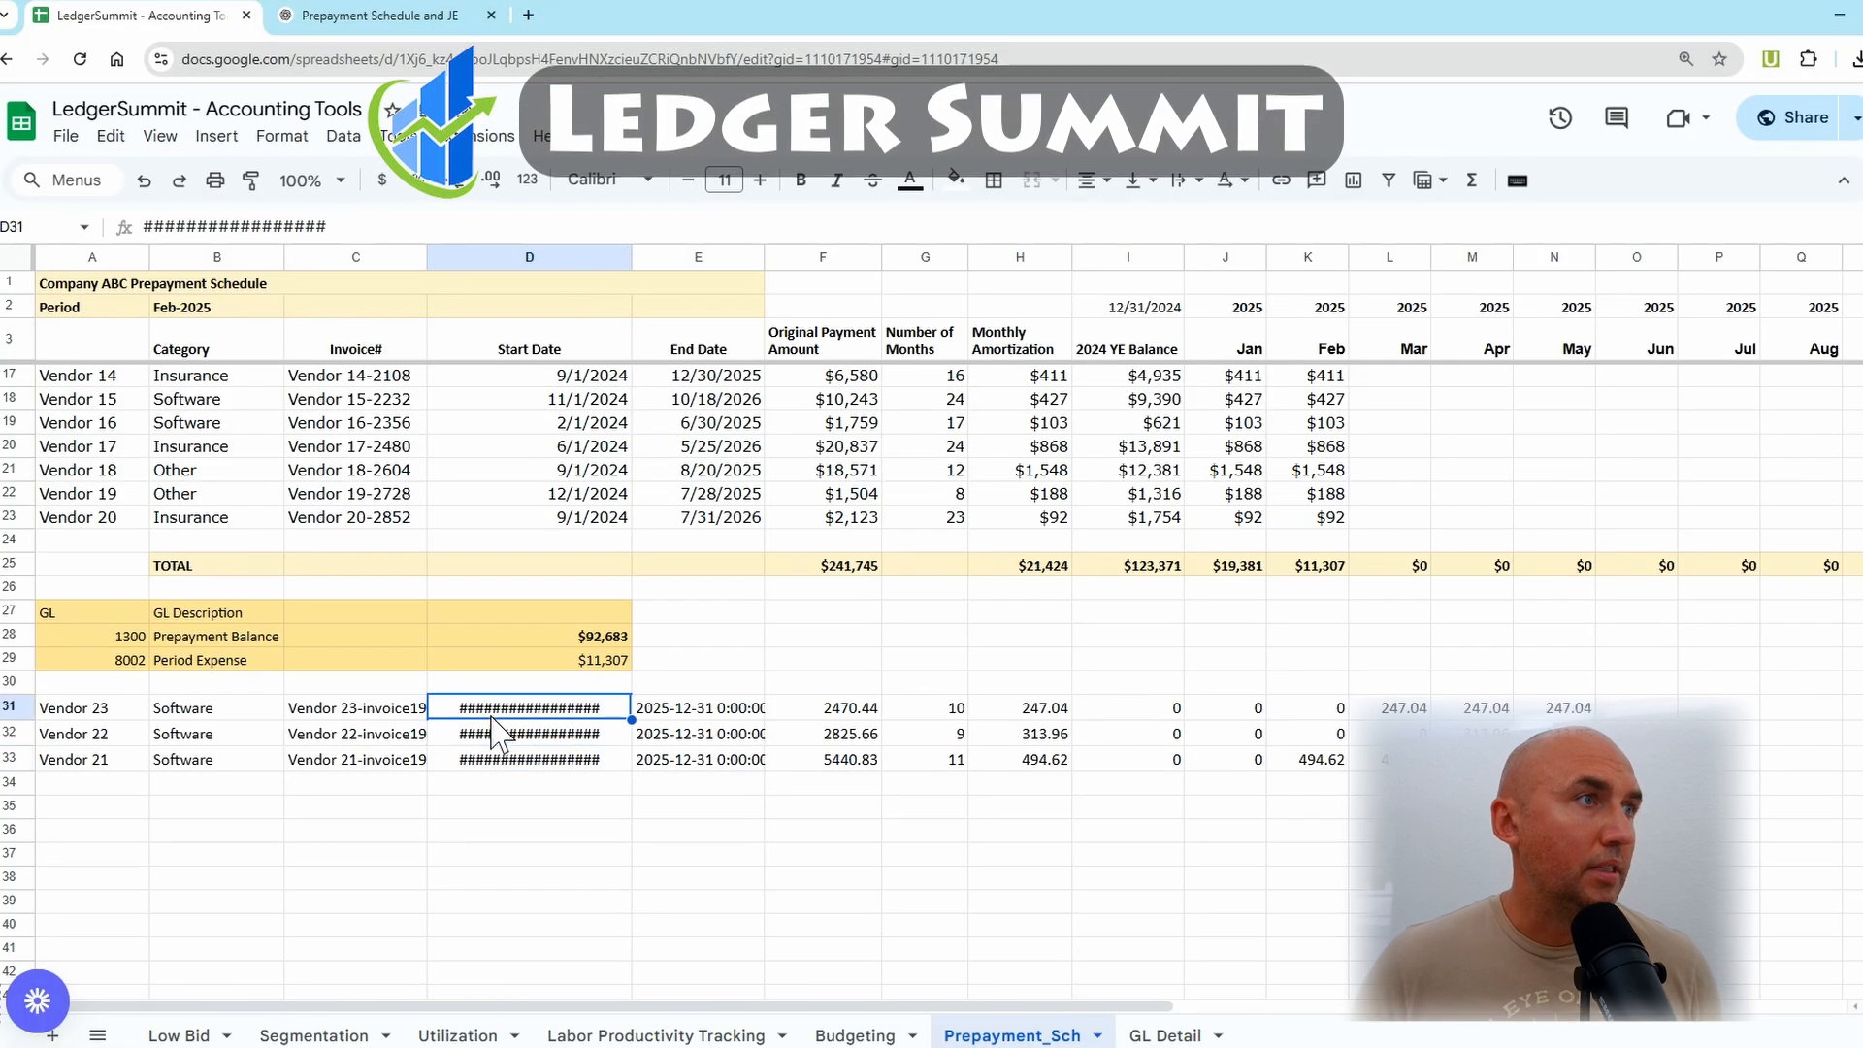
pyautogui.hotkey('ctrl', 'v')
pyautogui.click(571, 830)
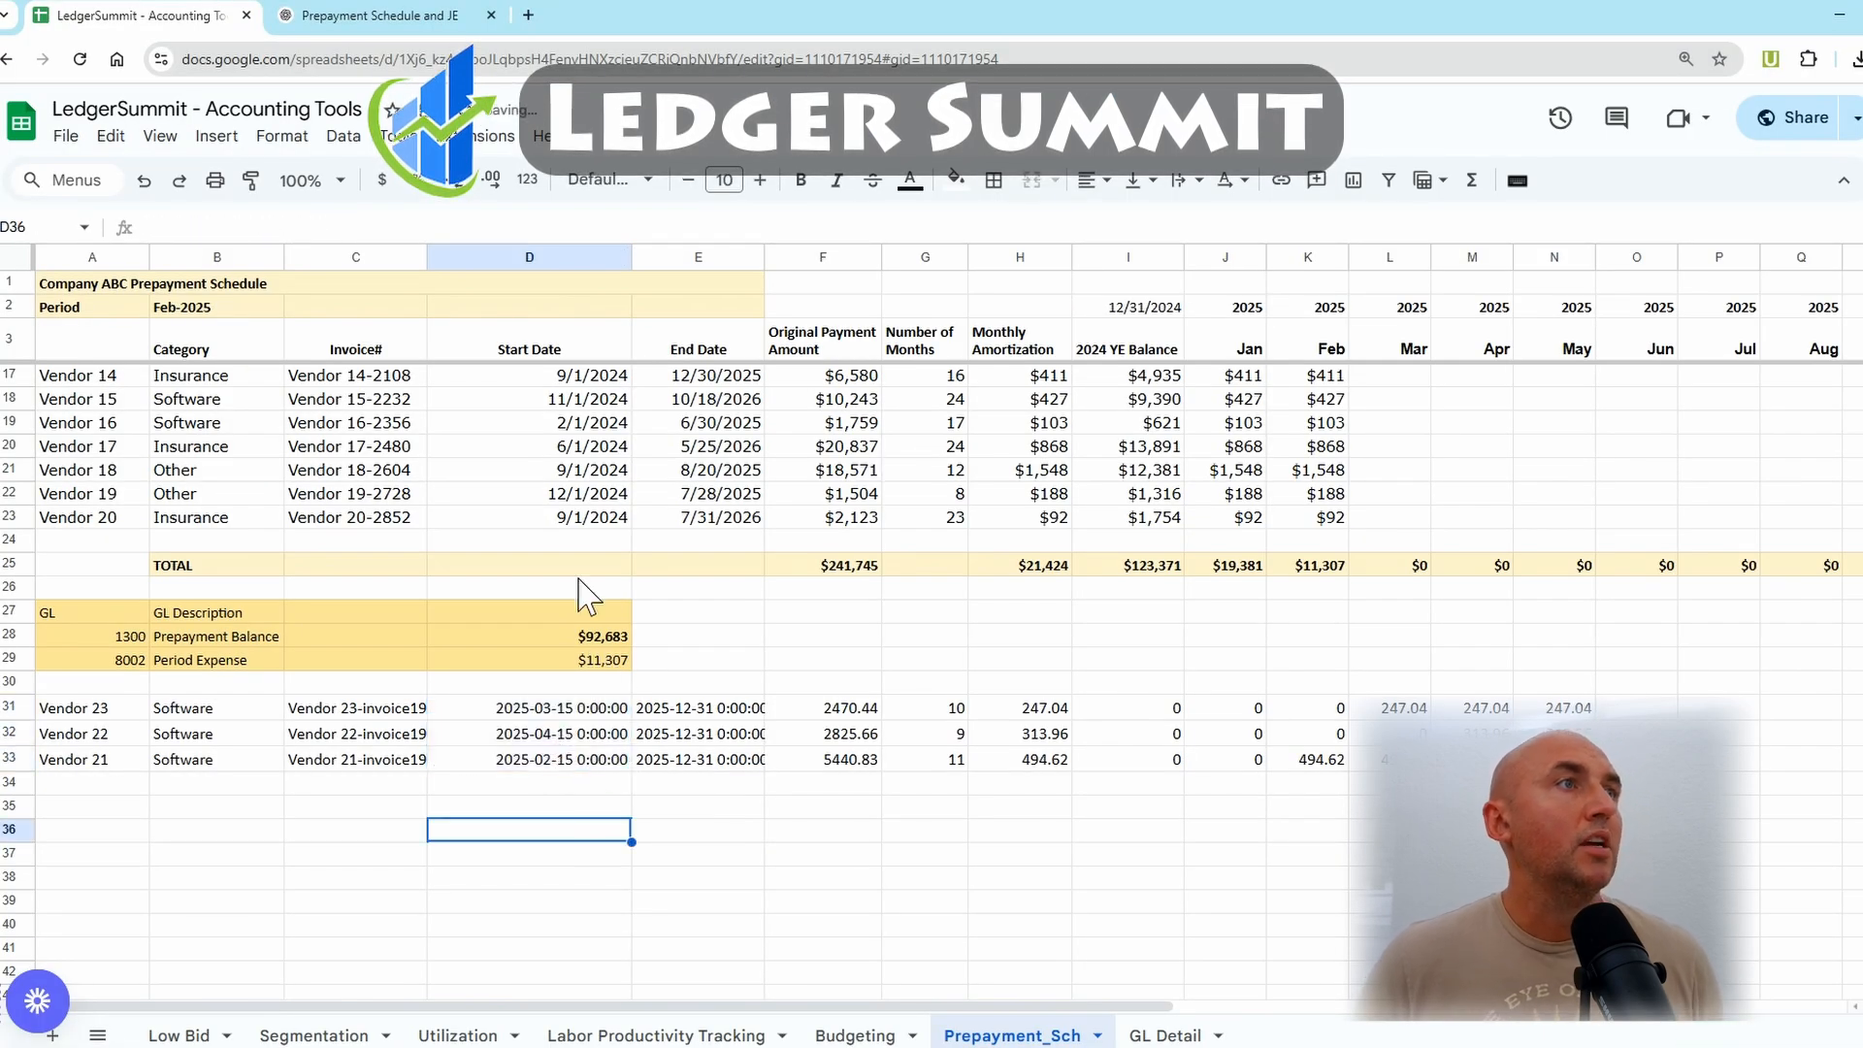
# Examine the pasted vendors' invoice numbers, payment amounts, months and amortization through May, and compare them with the existing vendors' amortization columns
pyautogui.click(119, 709)
pyautogui.moveTo(167, 752); pyautogui.dragTo(427, 781)
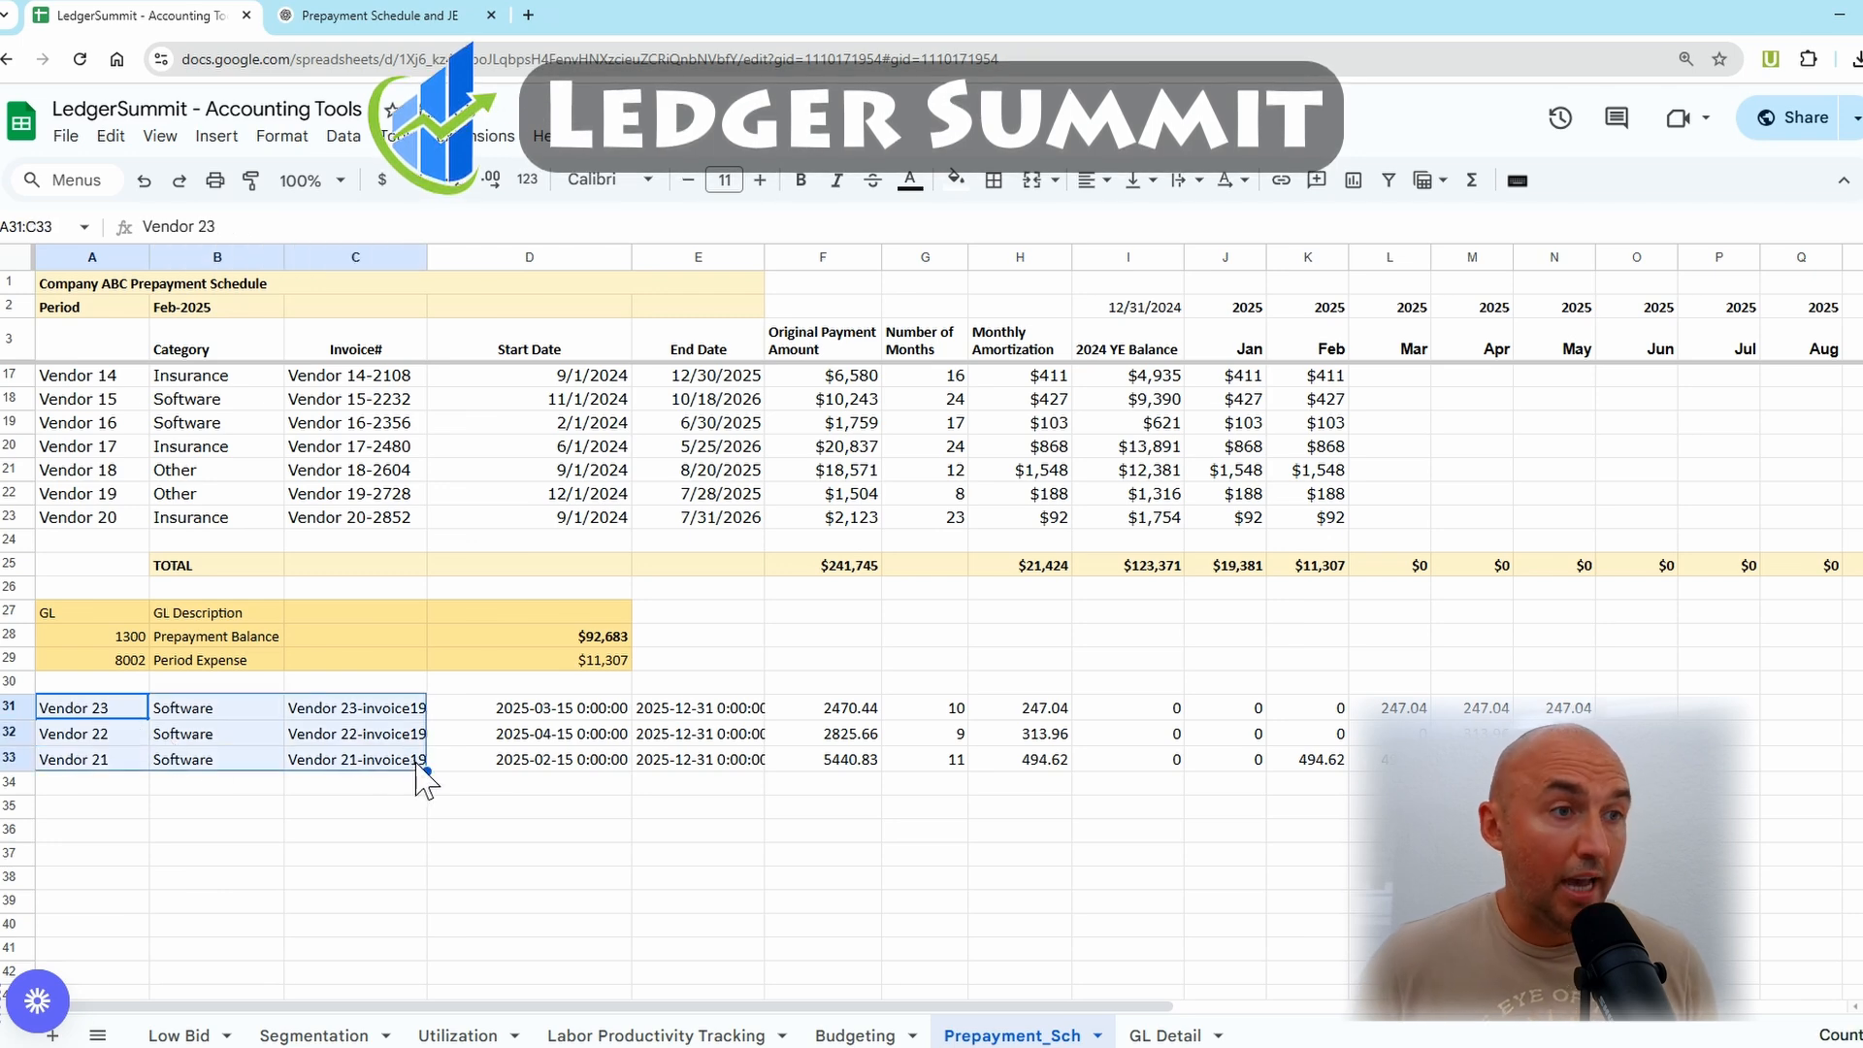
pyautogui.click(468, 809)
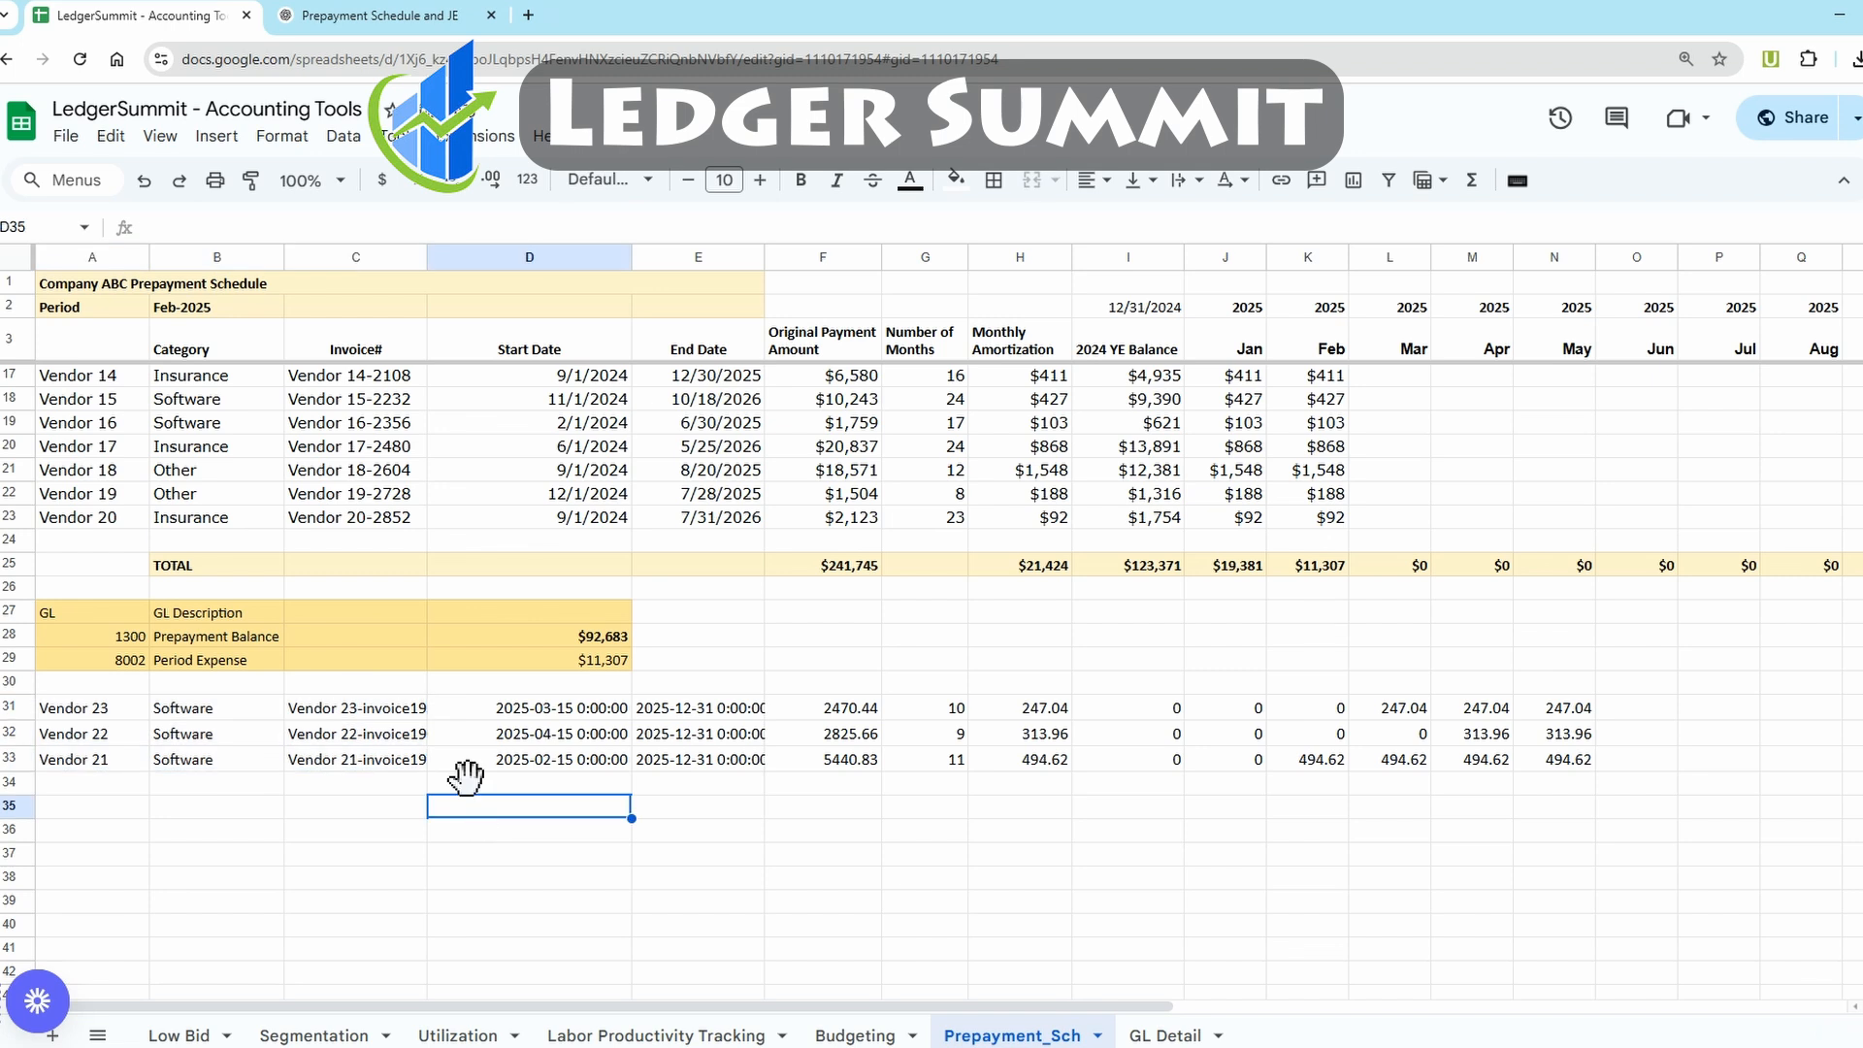
pyautogui.click(416, 718)
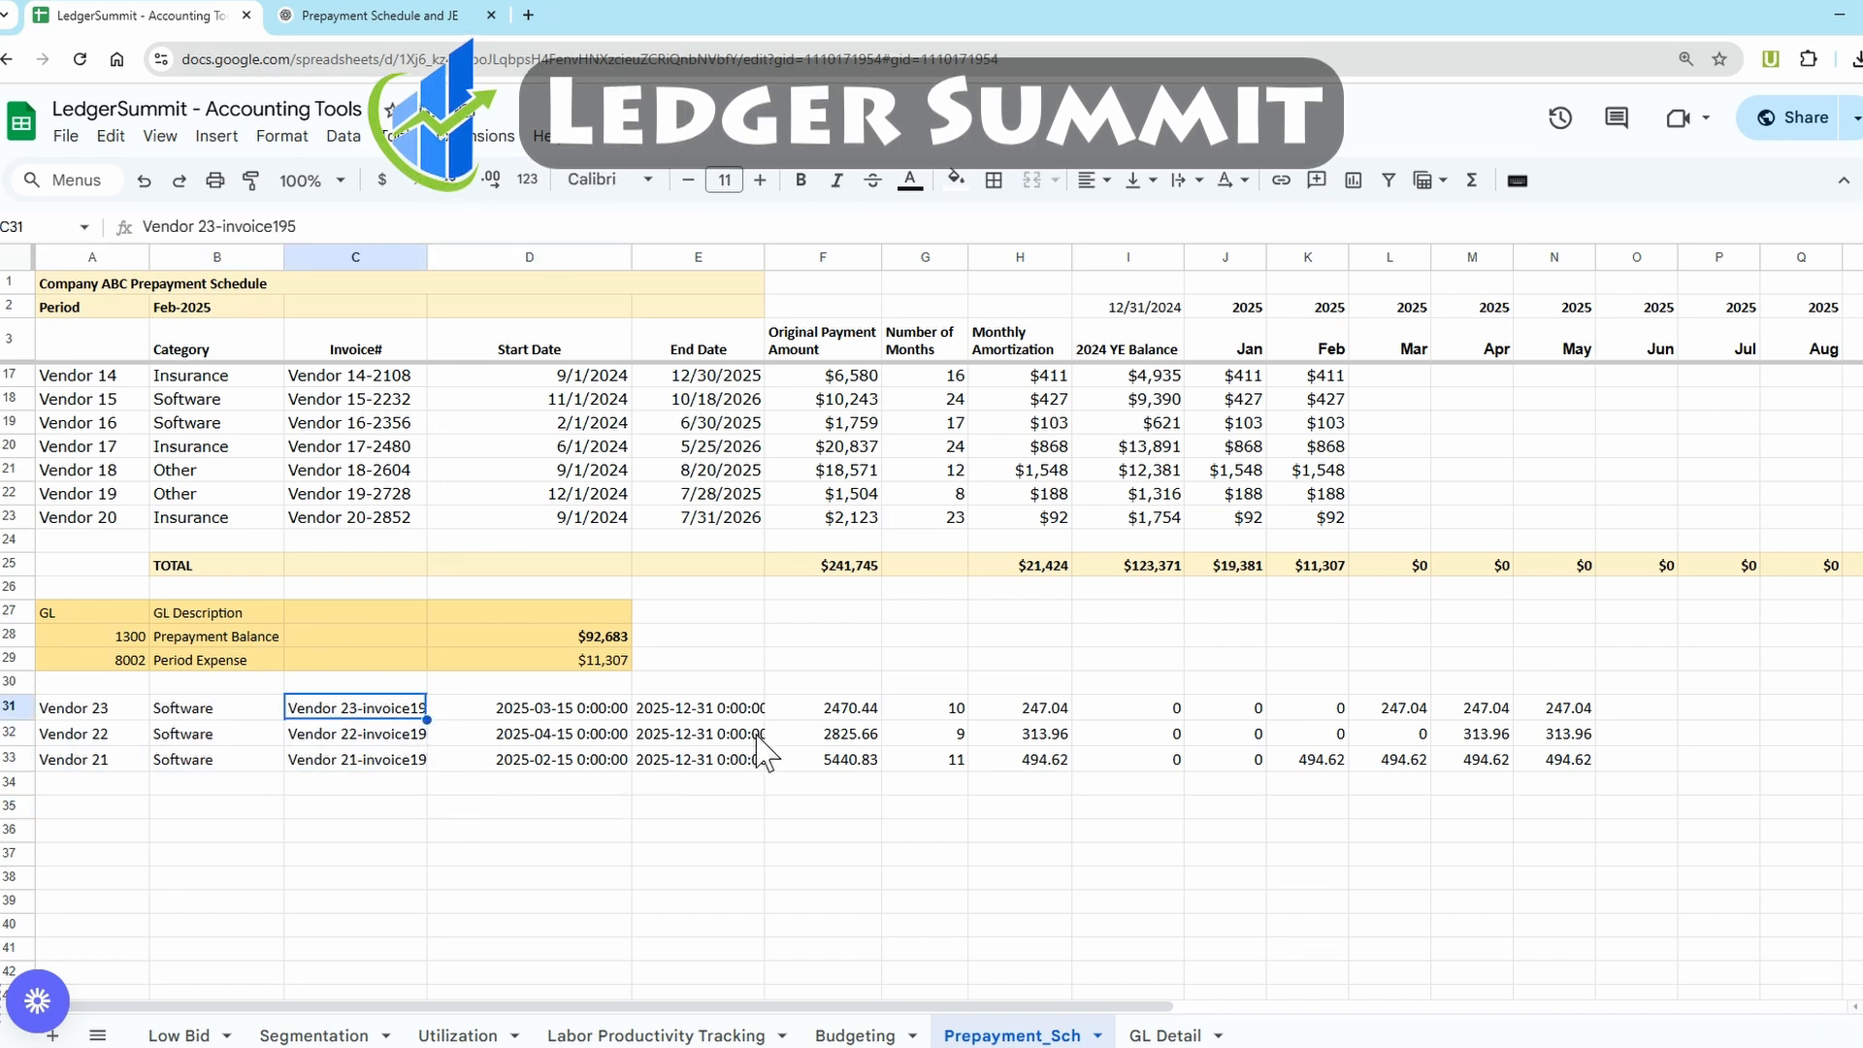
pyautogui.moveTo(827, 713); pyautogui.dragTo(831, 773)
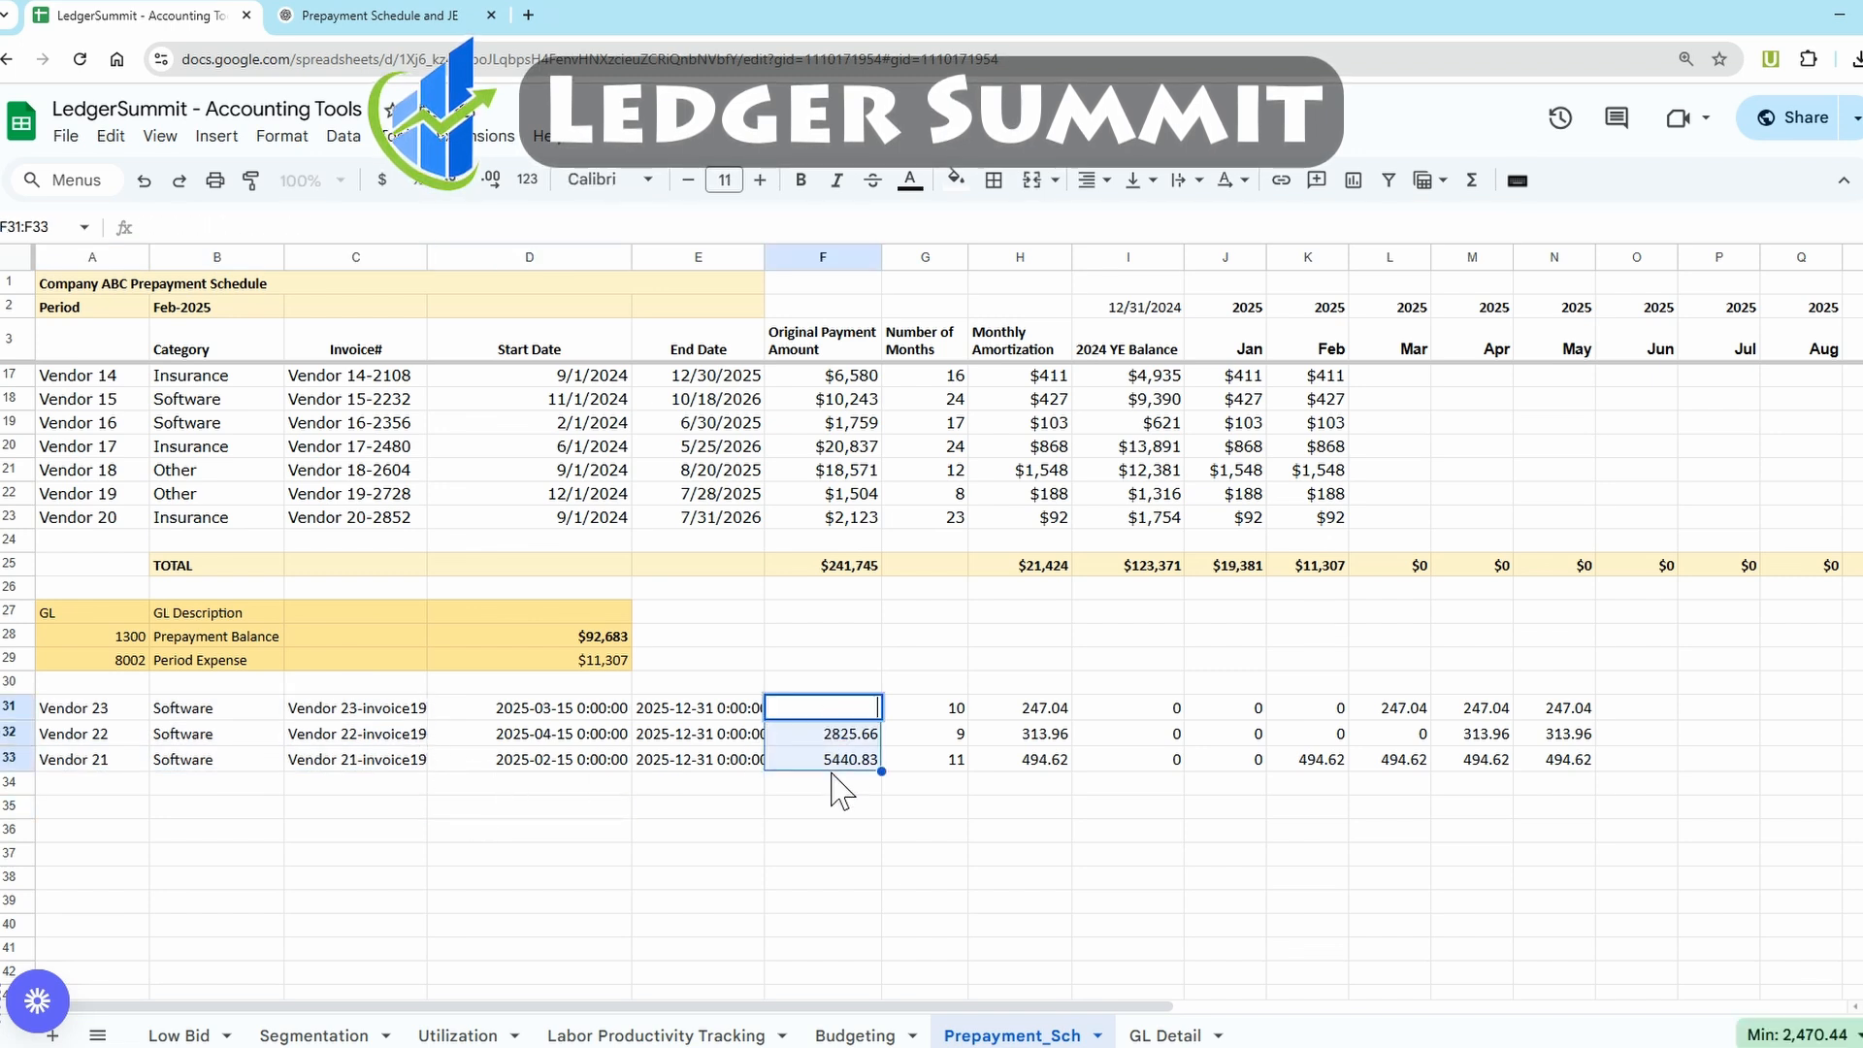
pyautogui.click(939, 836)
pyautogui.click(145, 183)
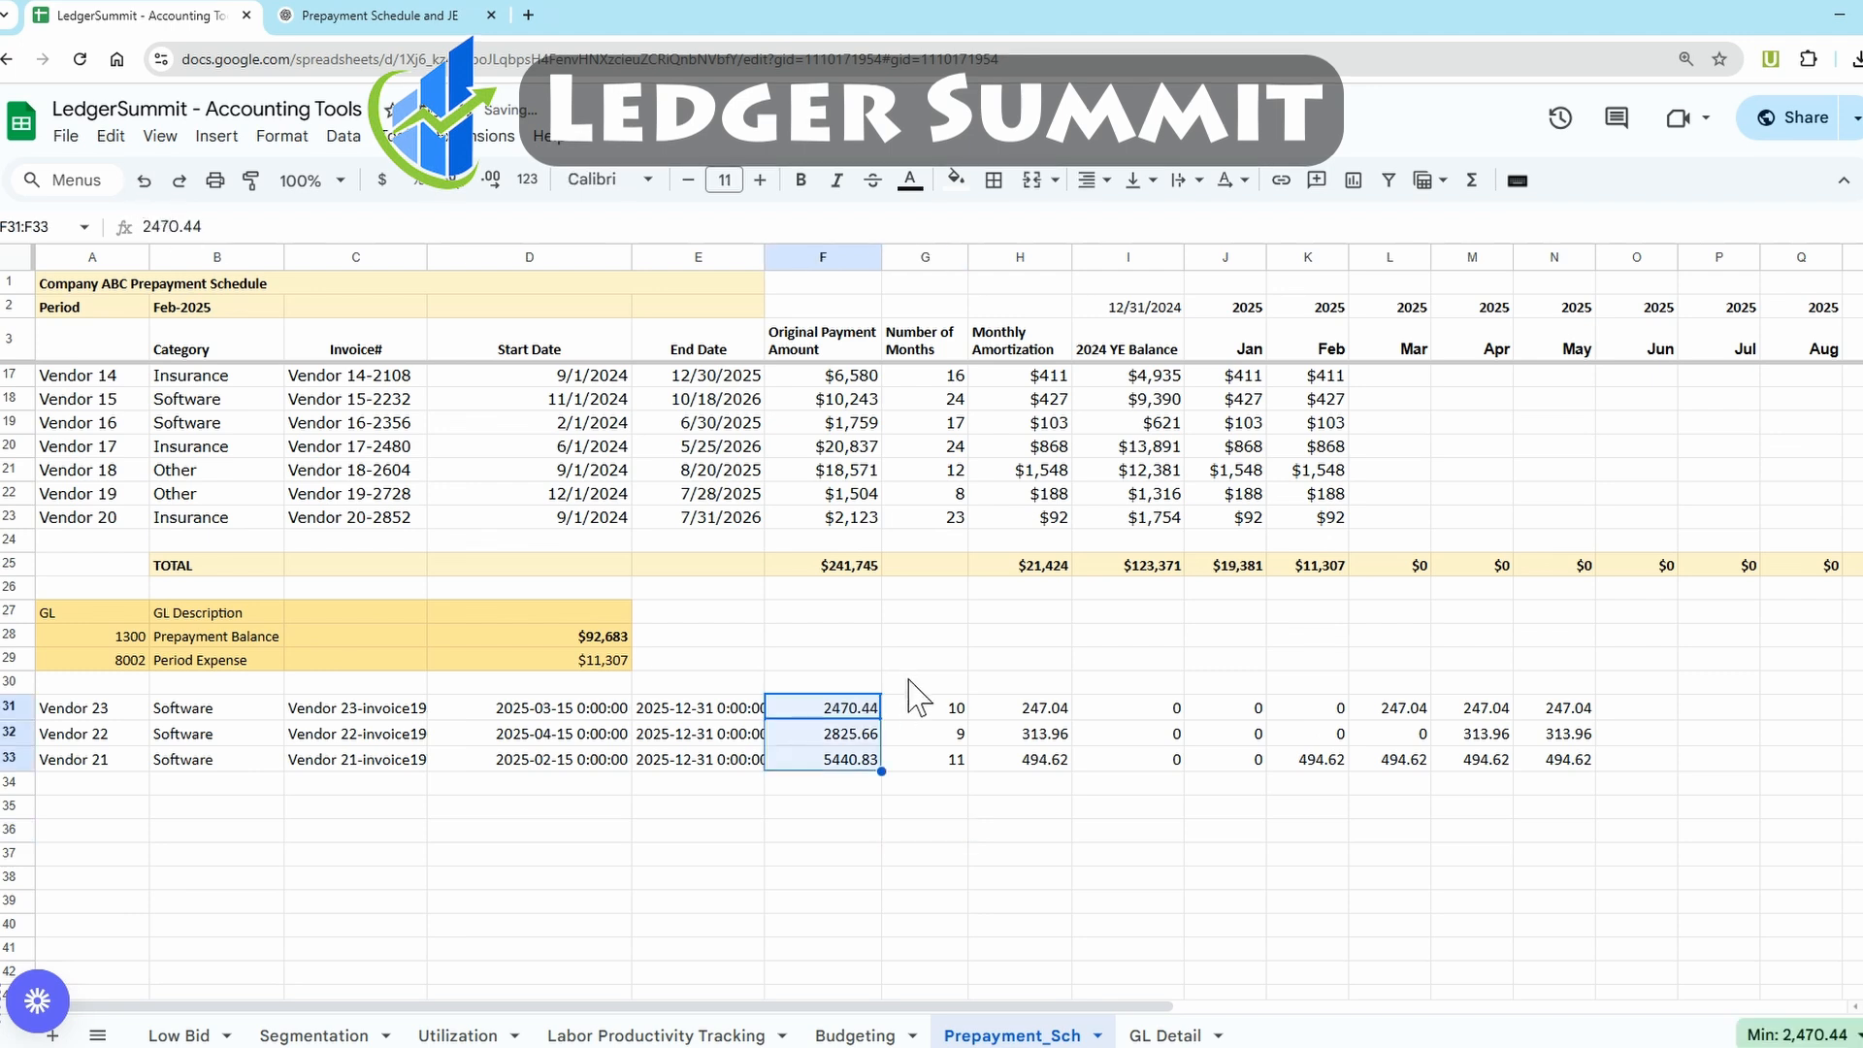
pyautogui.click(919, 853)
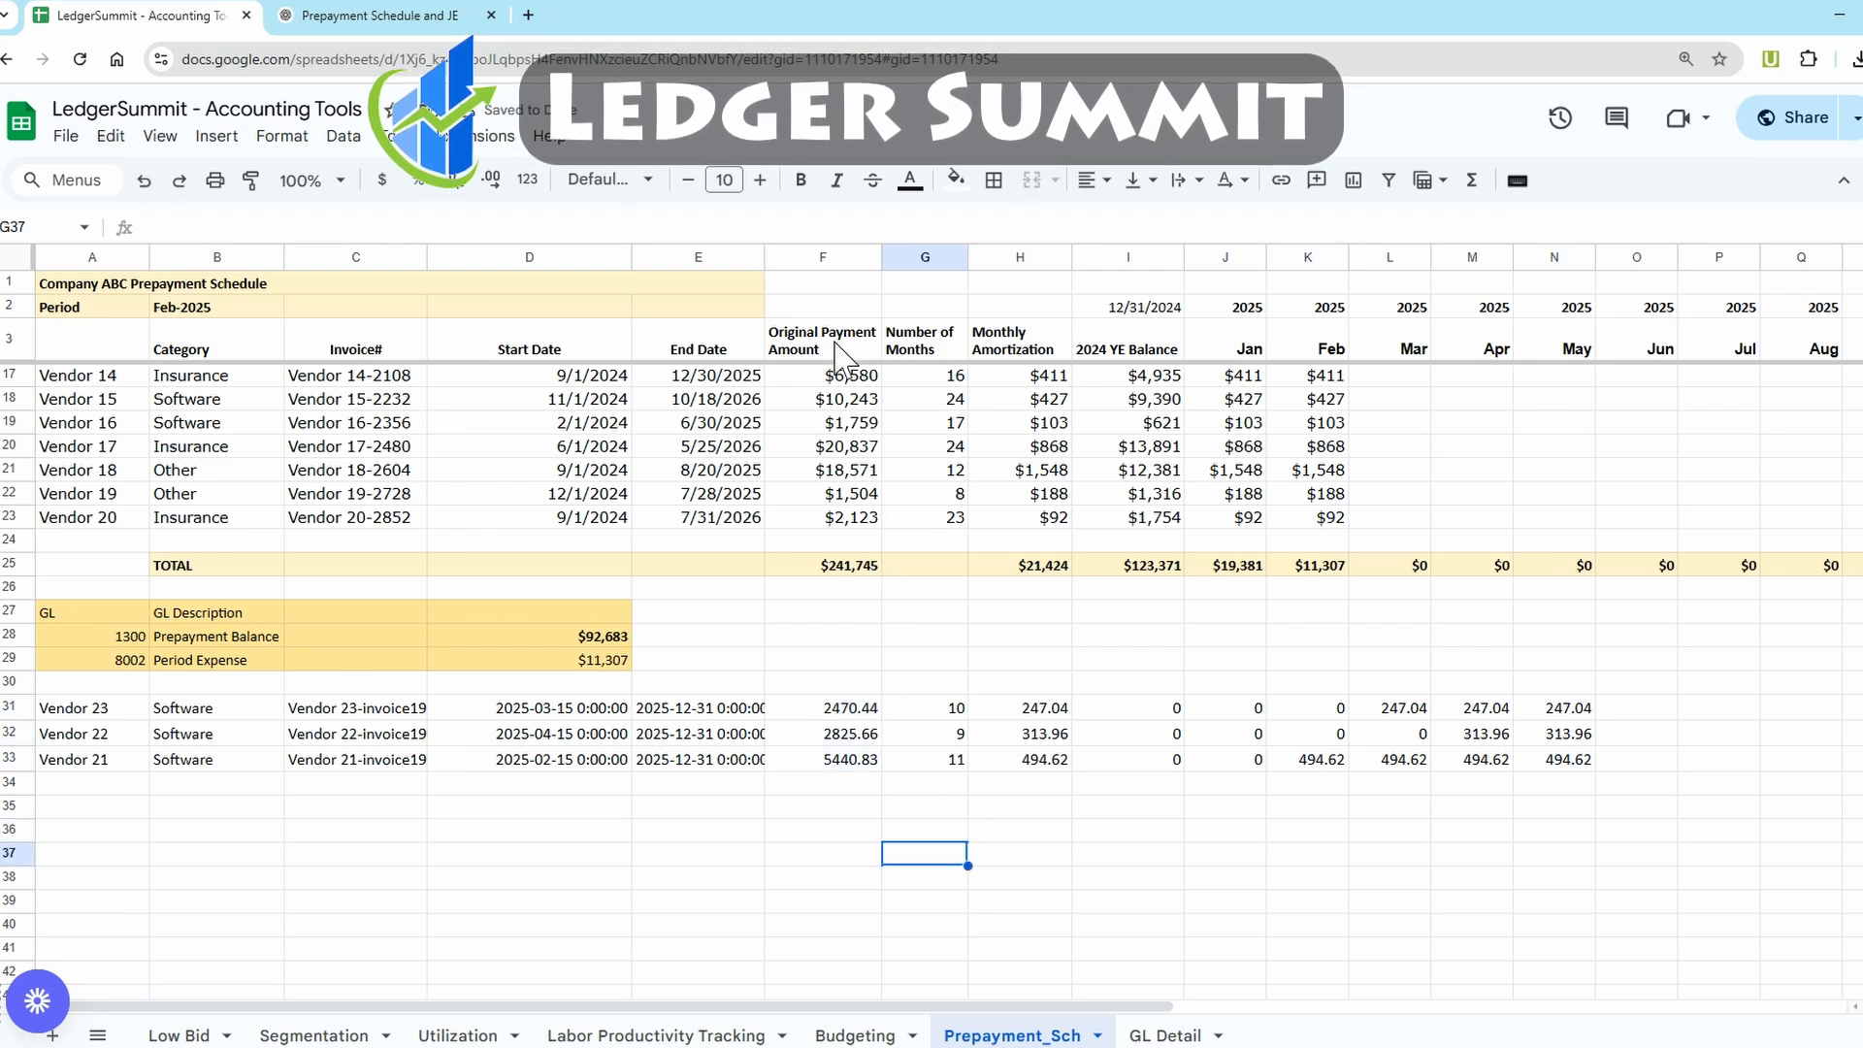
pyautogui.click(958, 683)
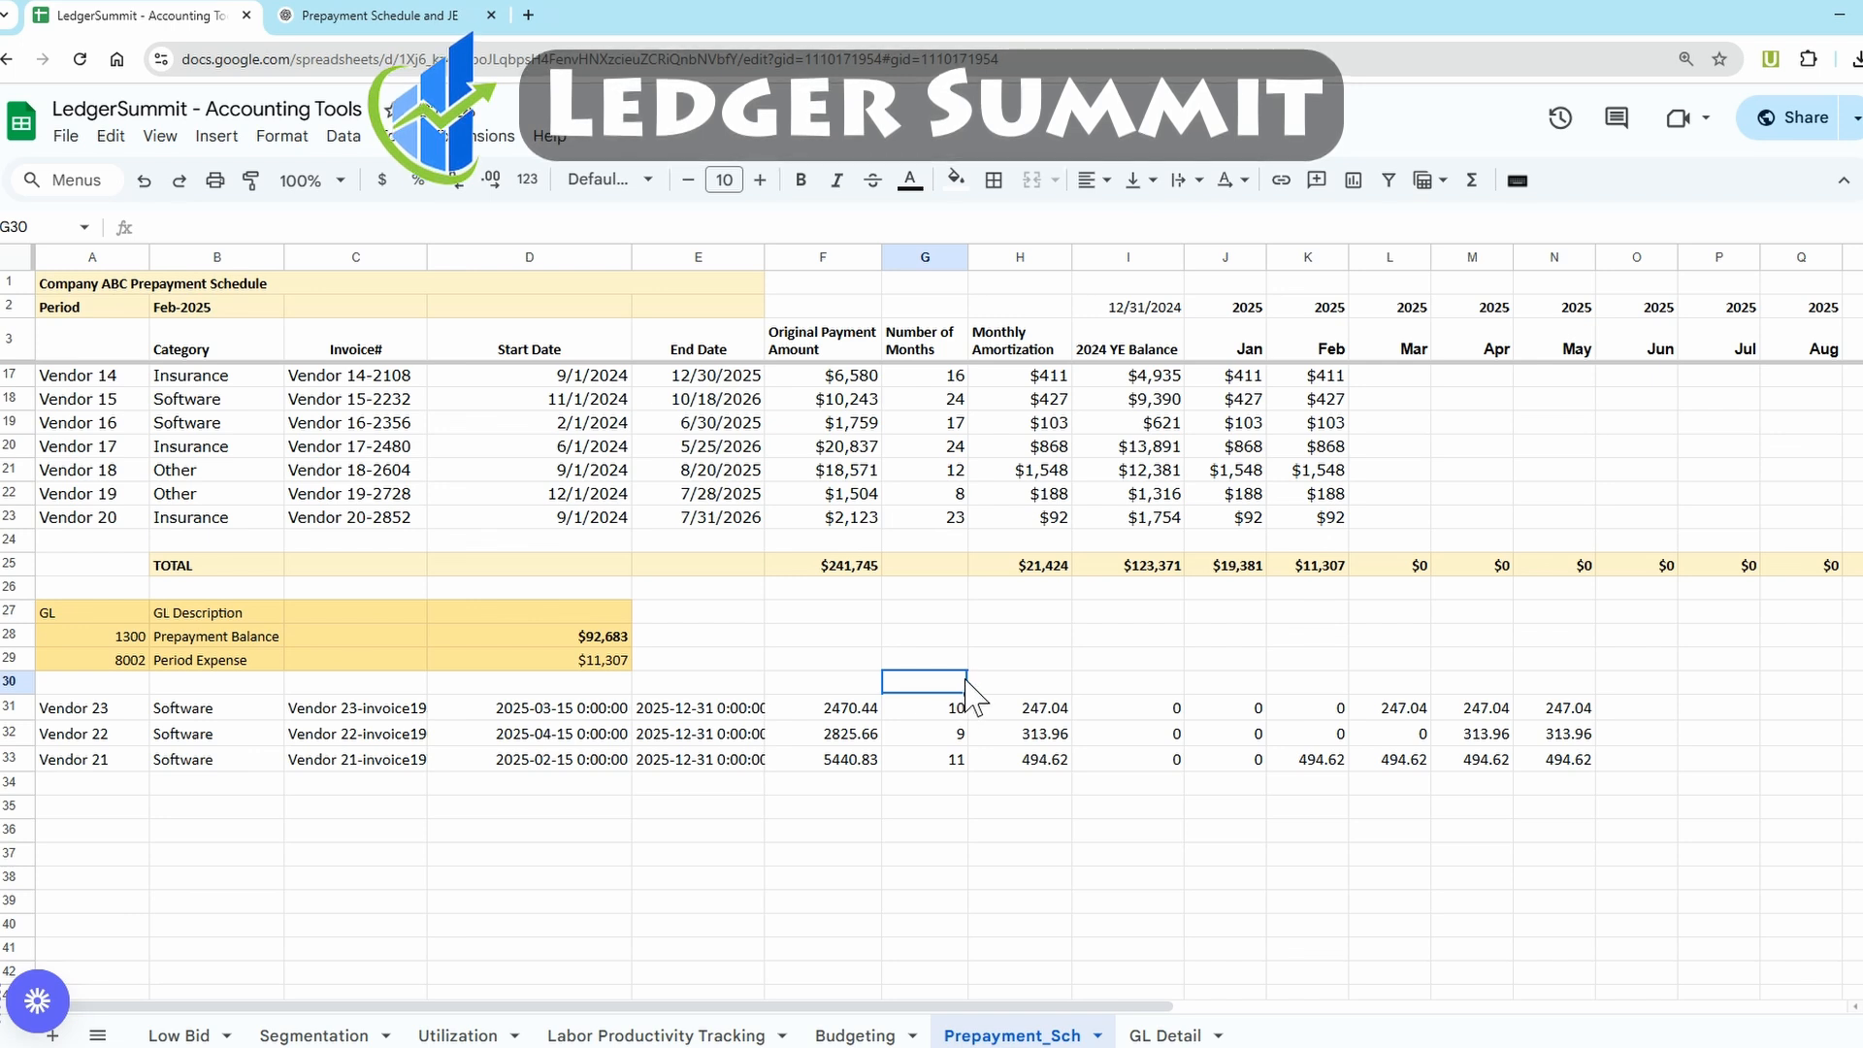
pyautogui.click(1052, 686)
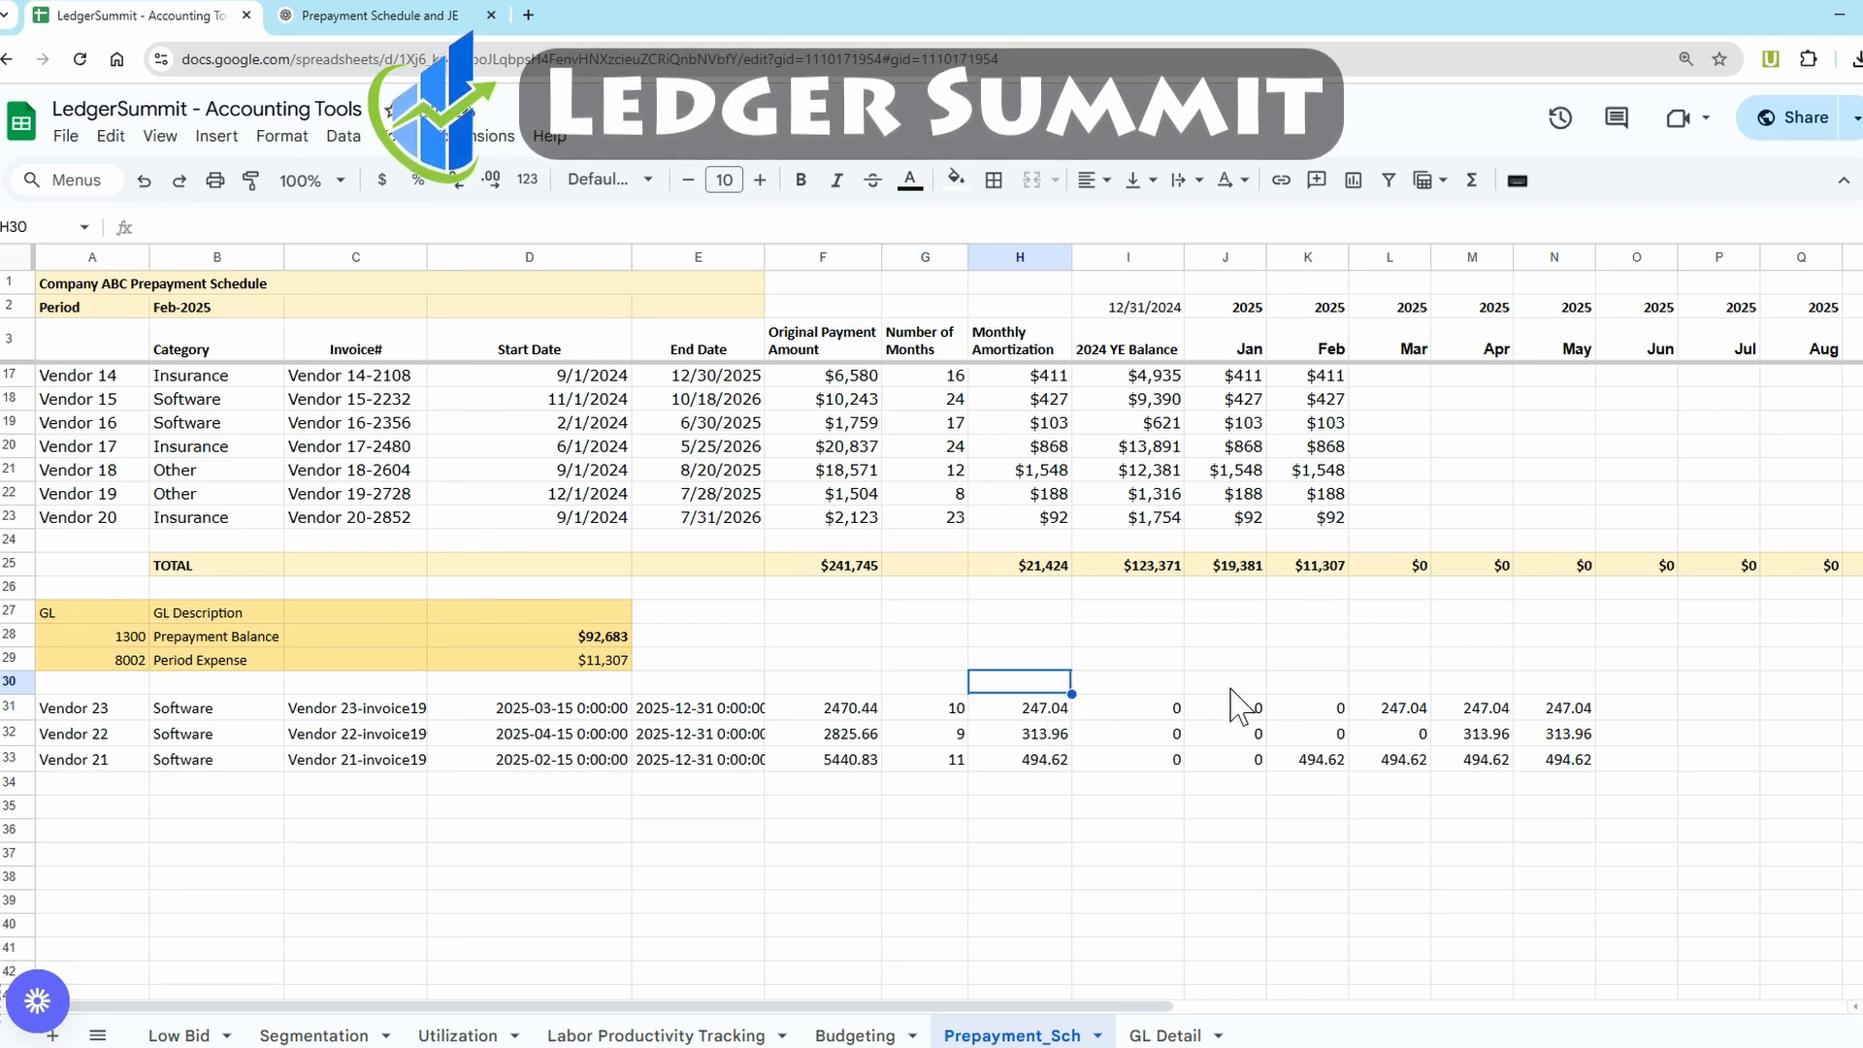
pyautogui.moveTo(1151, 713); pyautogui.dragTo(1438, 782)
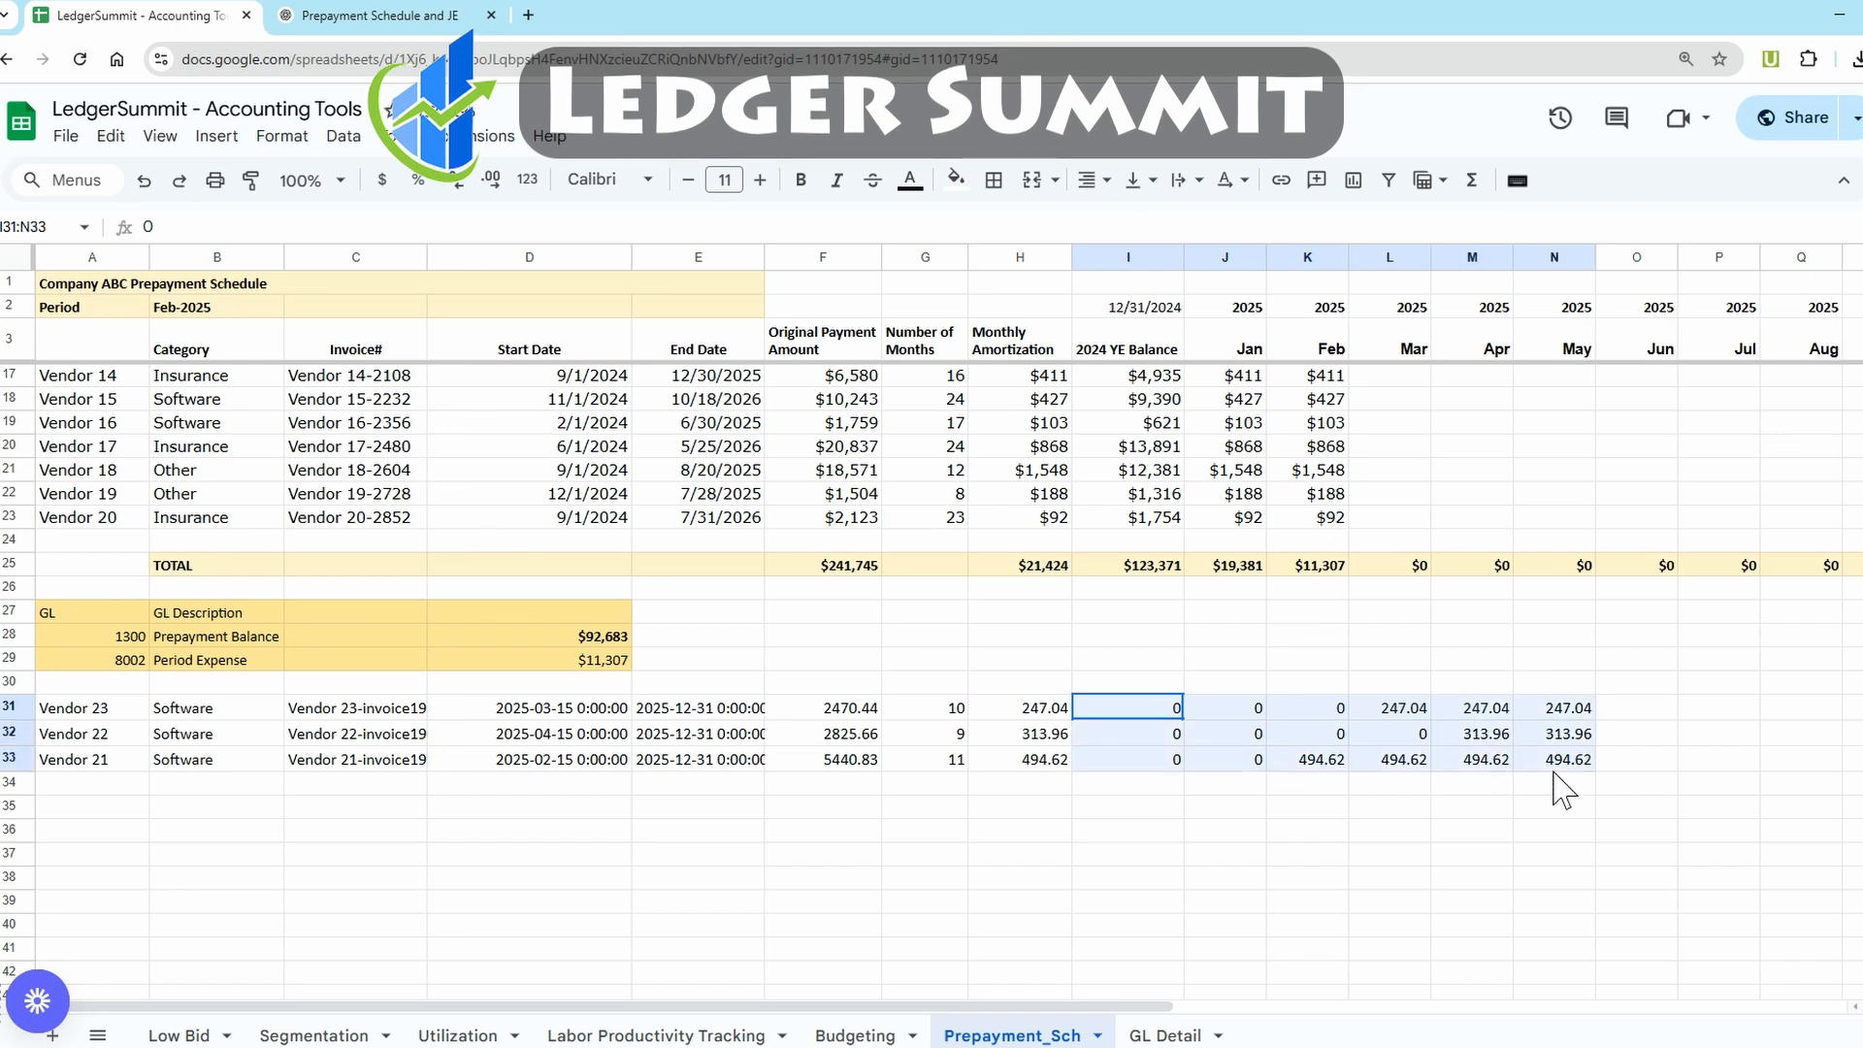
pyautogui.click(1553, 810)
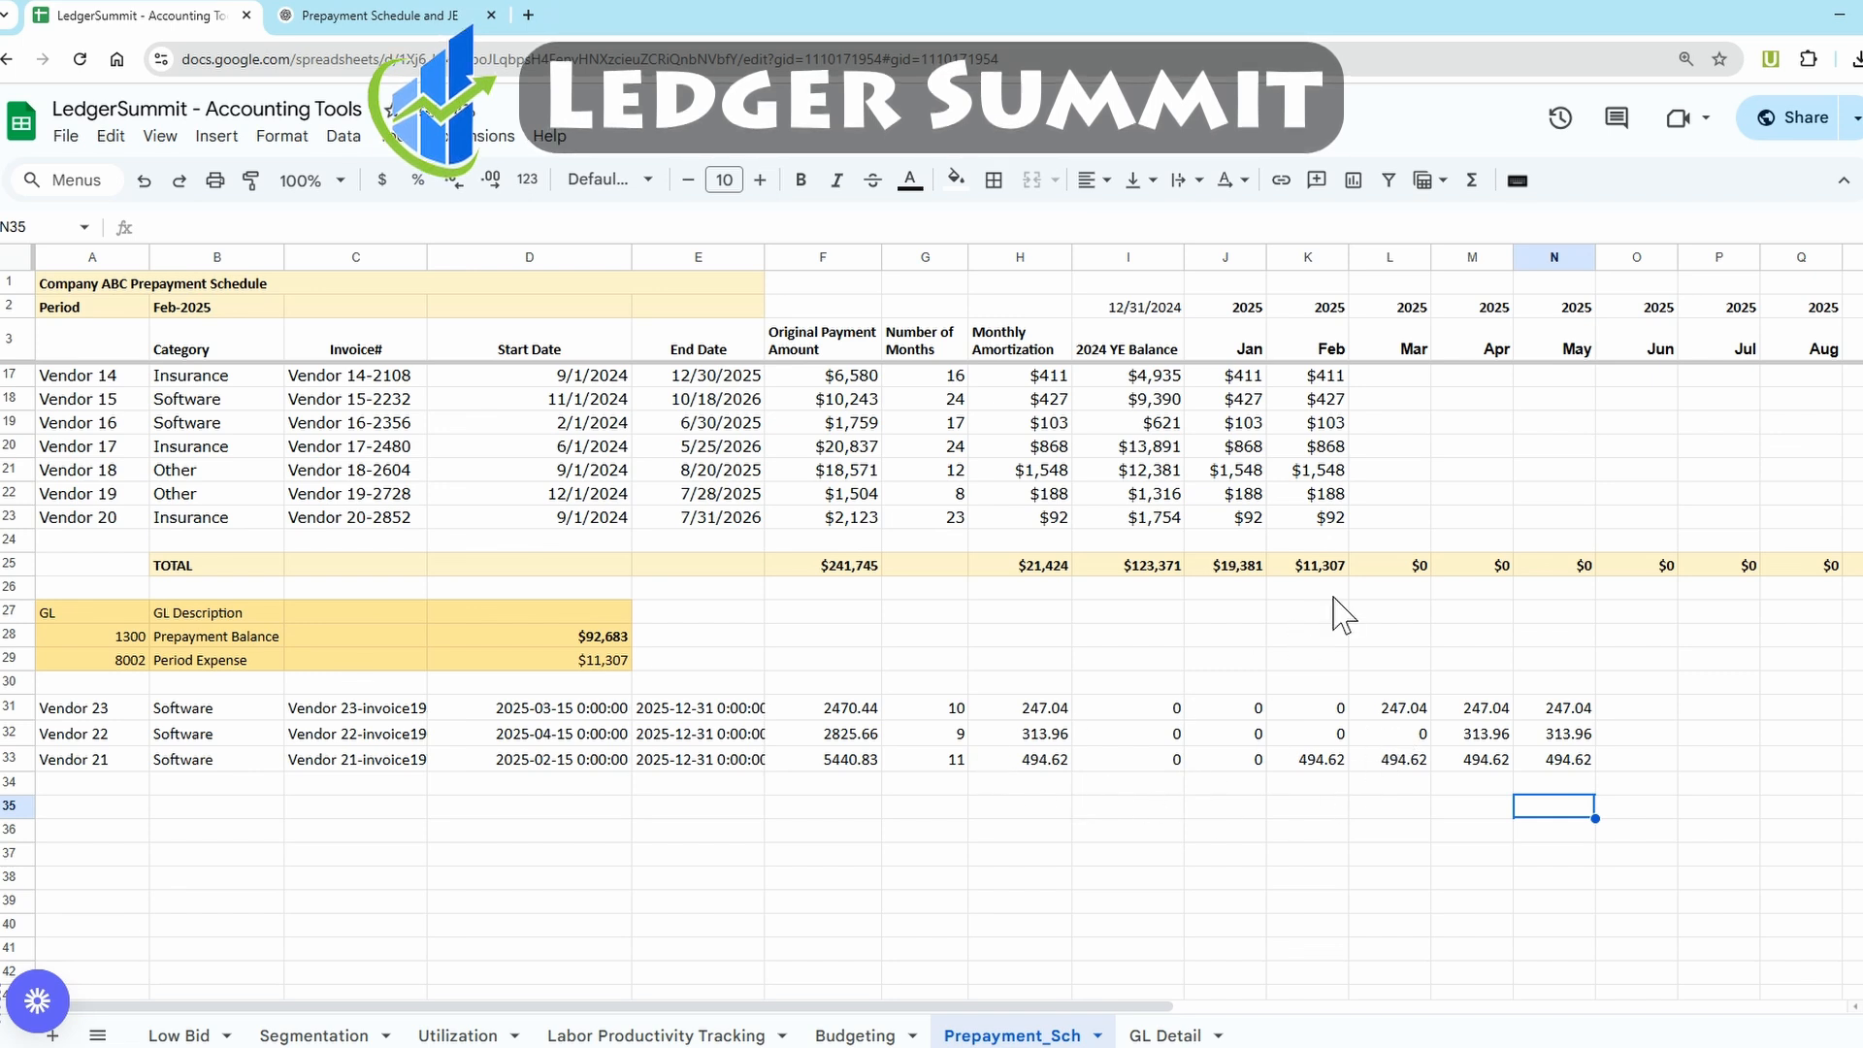
pyautogui.click(1358, 494)
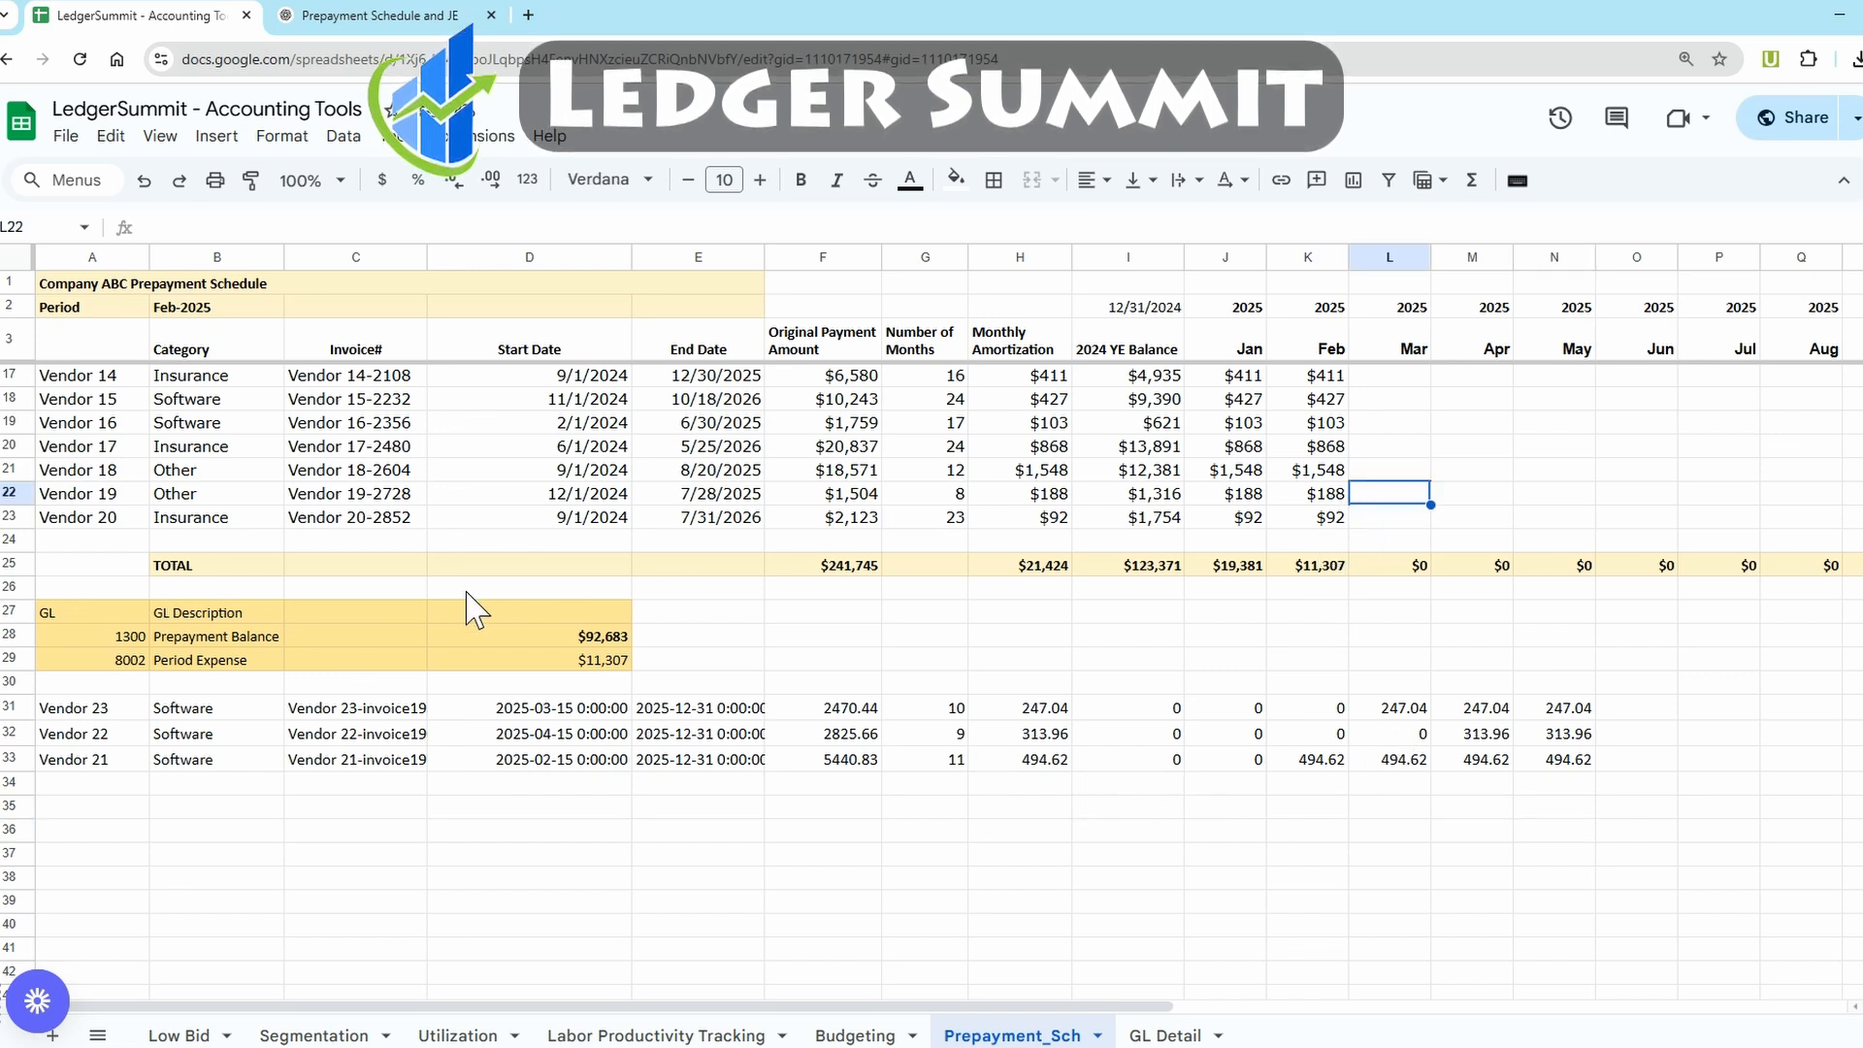
# Move the TOTAL row and the GL summary block down below the pasted vendors, starting at row 35
pyautogui.click(58, 539)
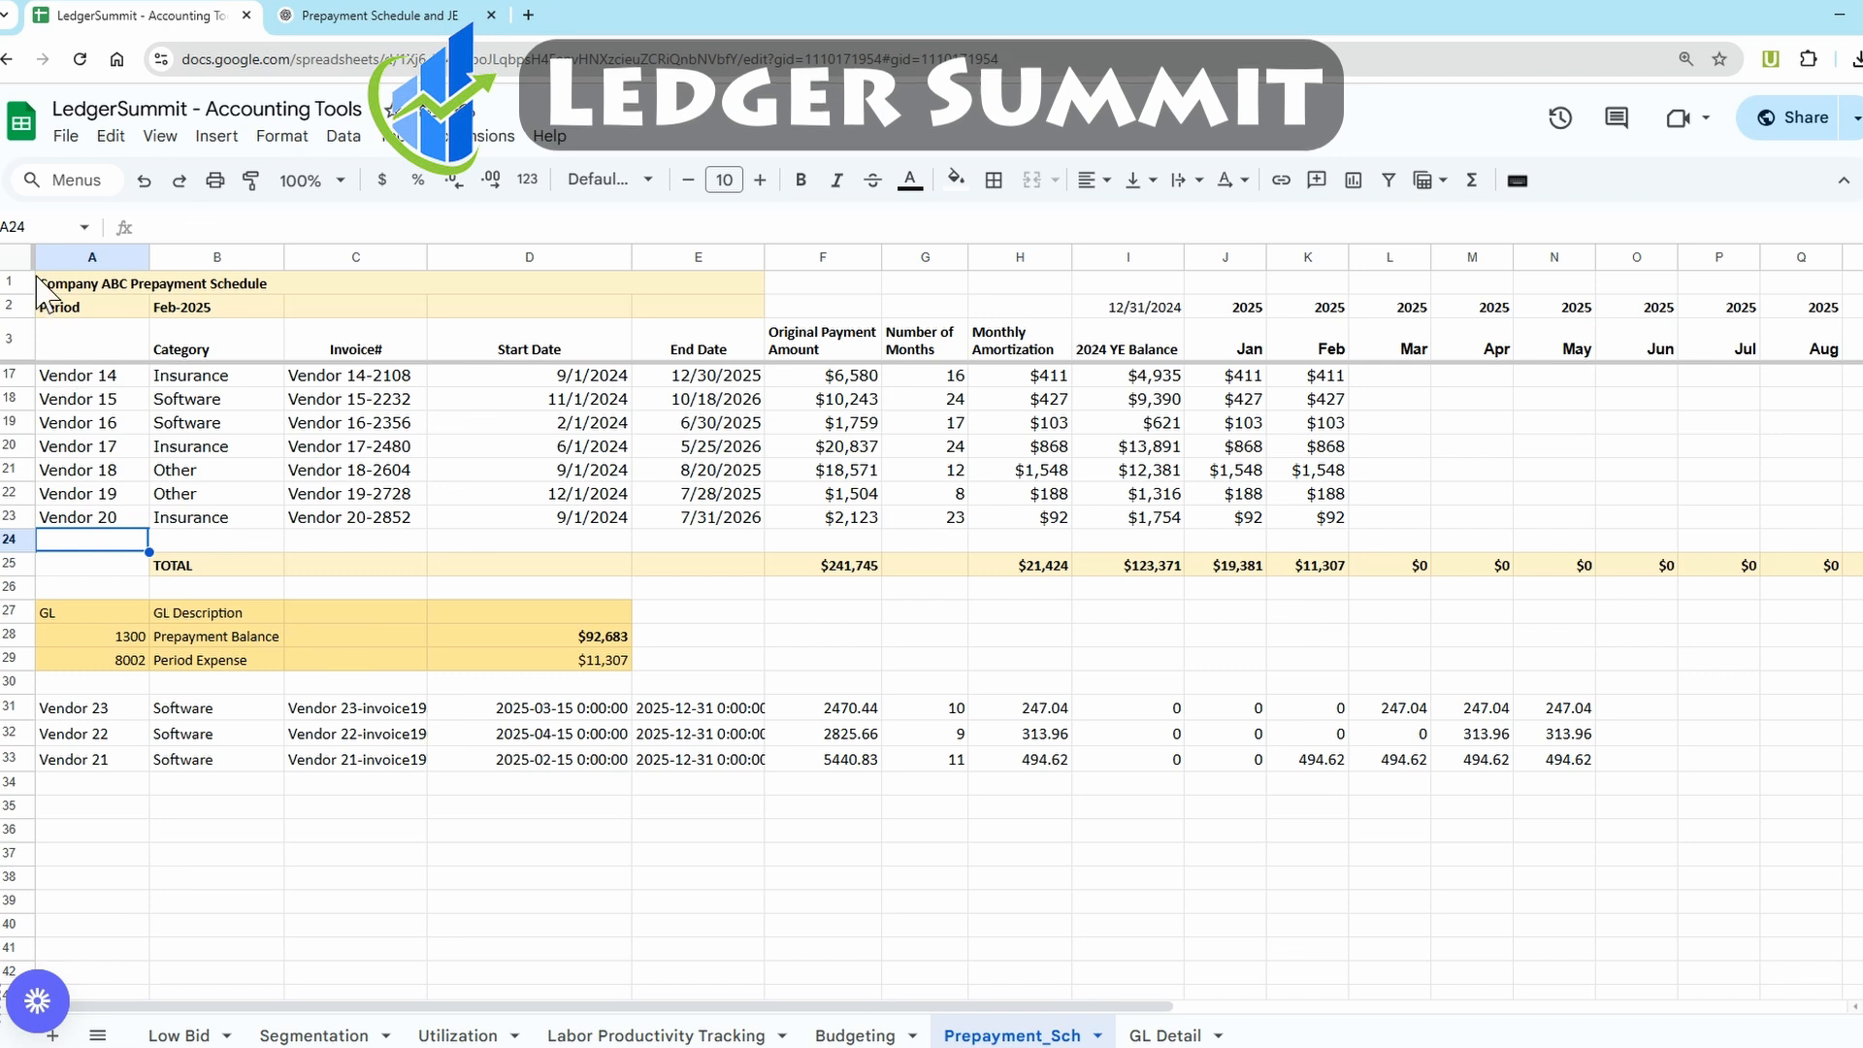
pyautogui.click(194, 517)
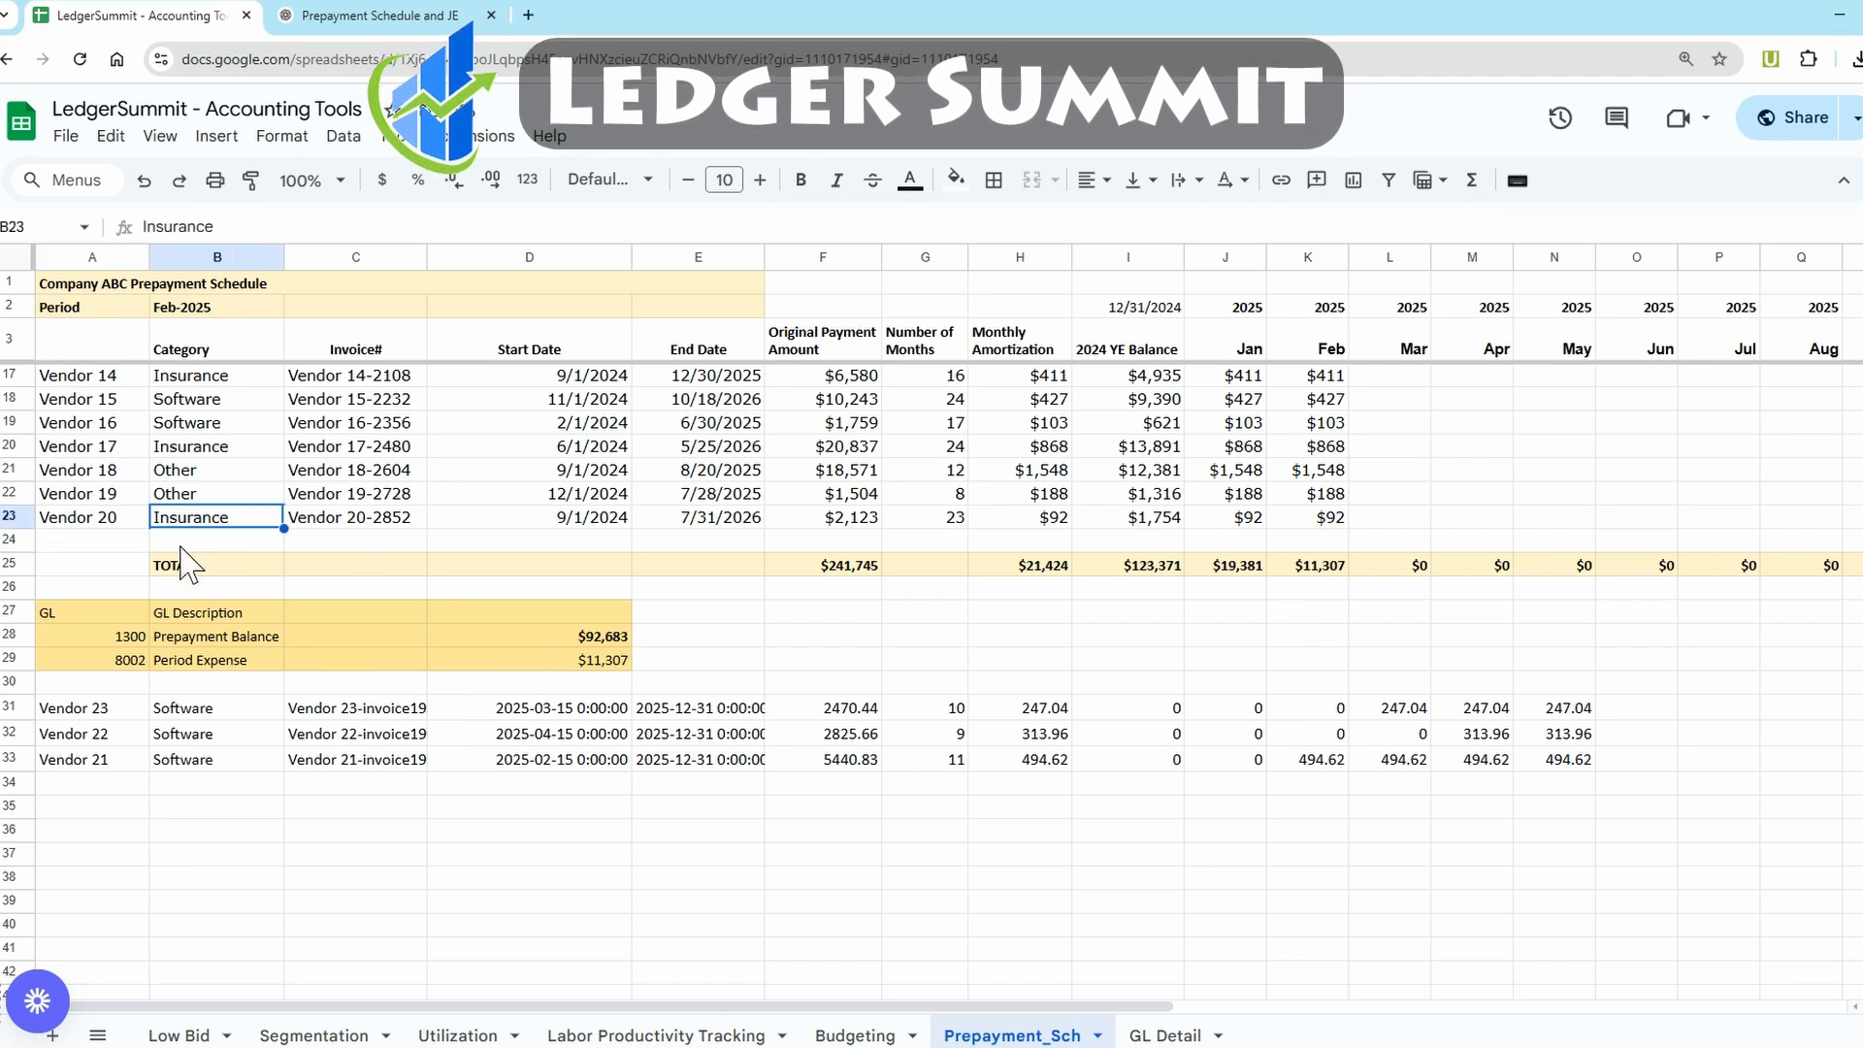
pyautogui.click(26, 563)
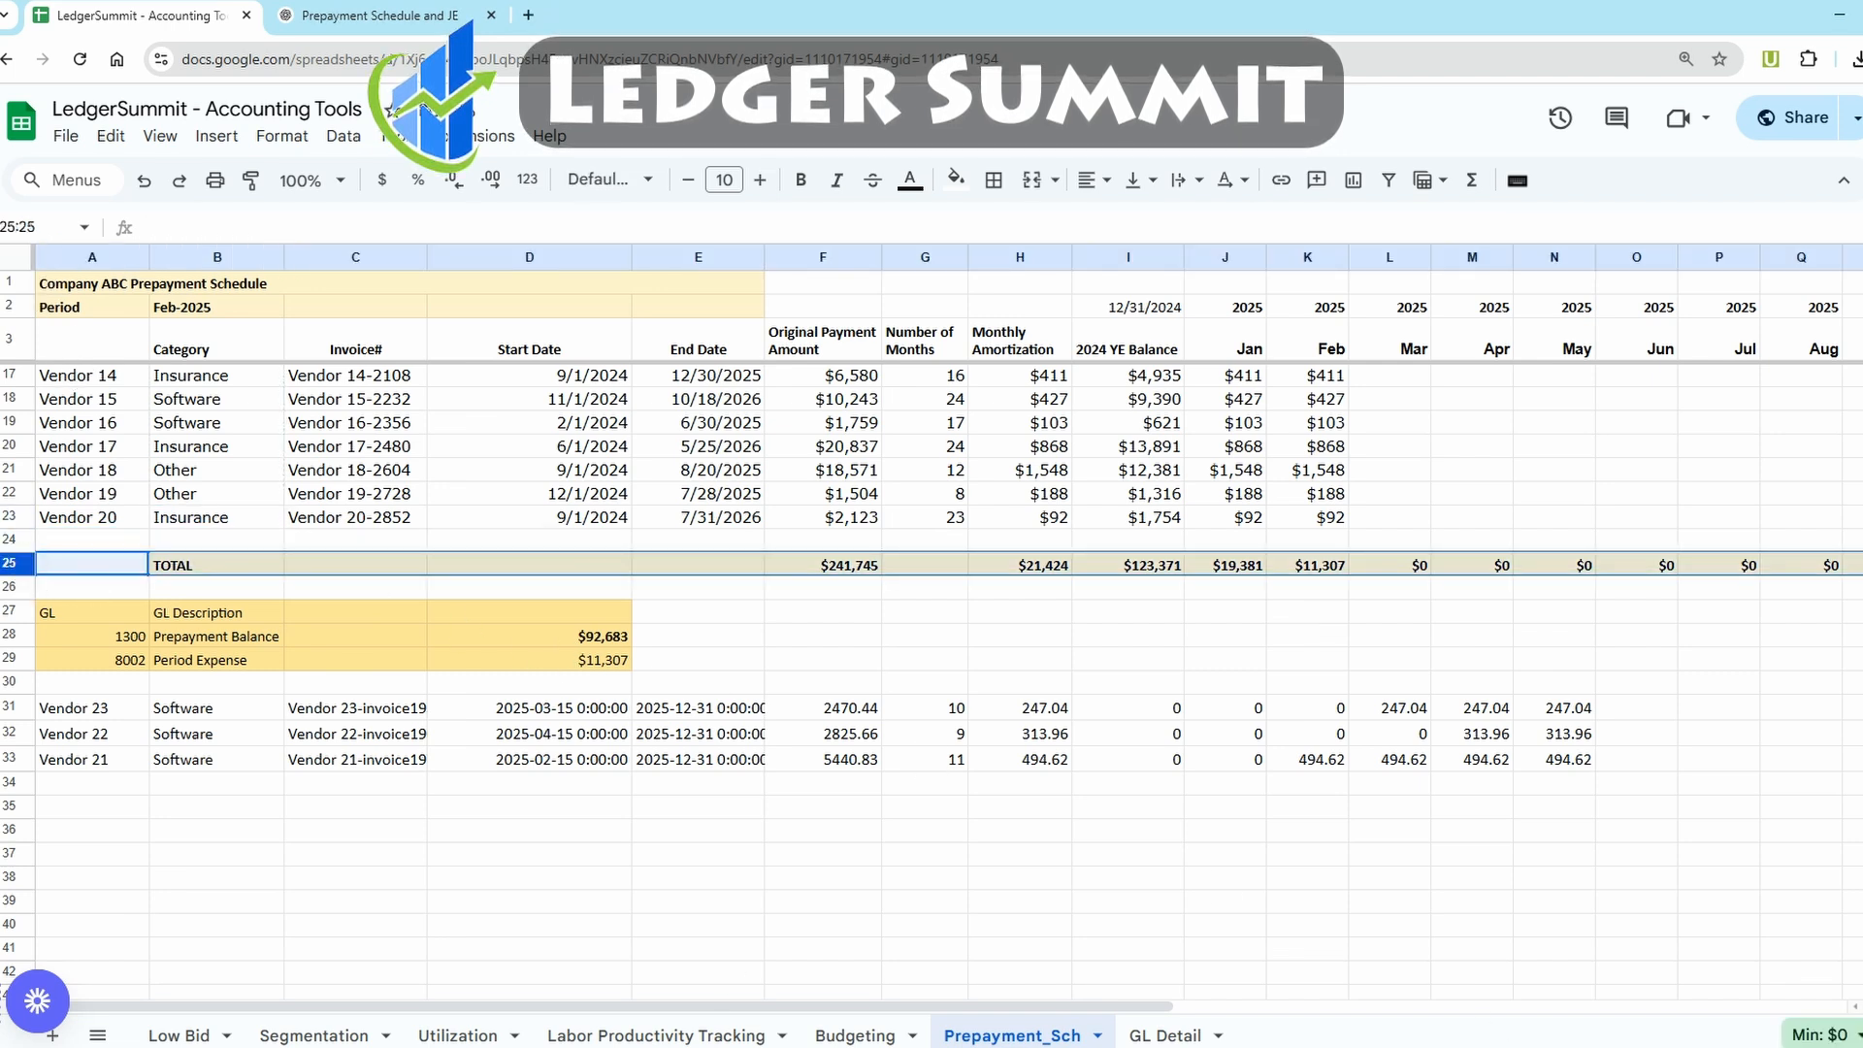
pyautogui.moveTo(18, 659); pyautogui.dragTo(129, 737)
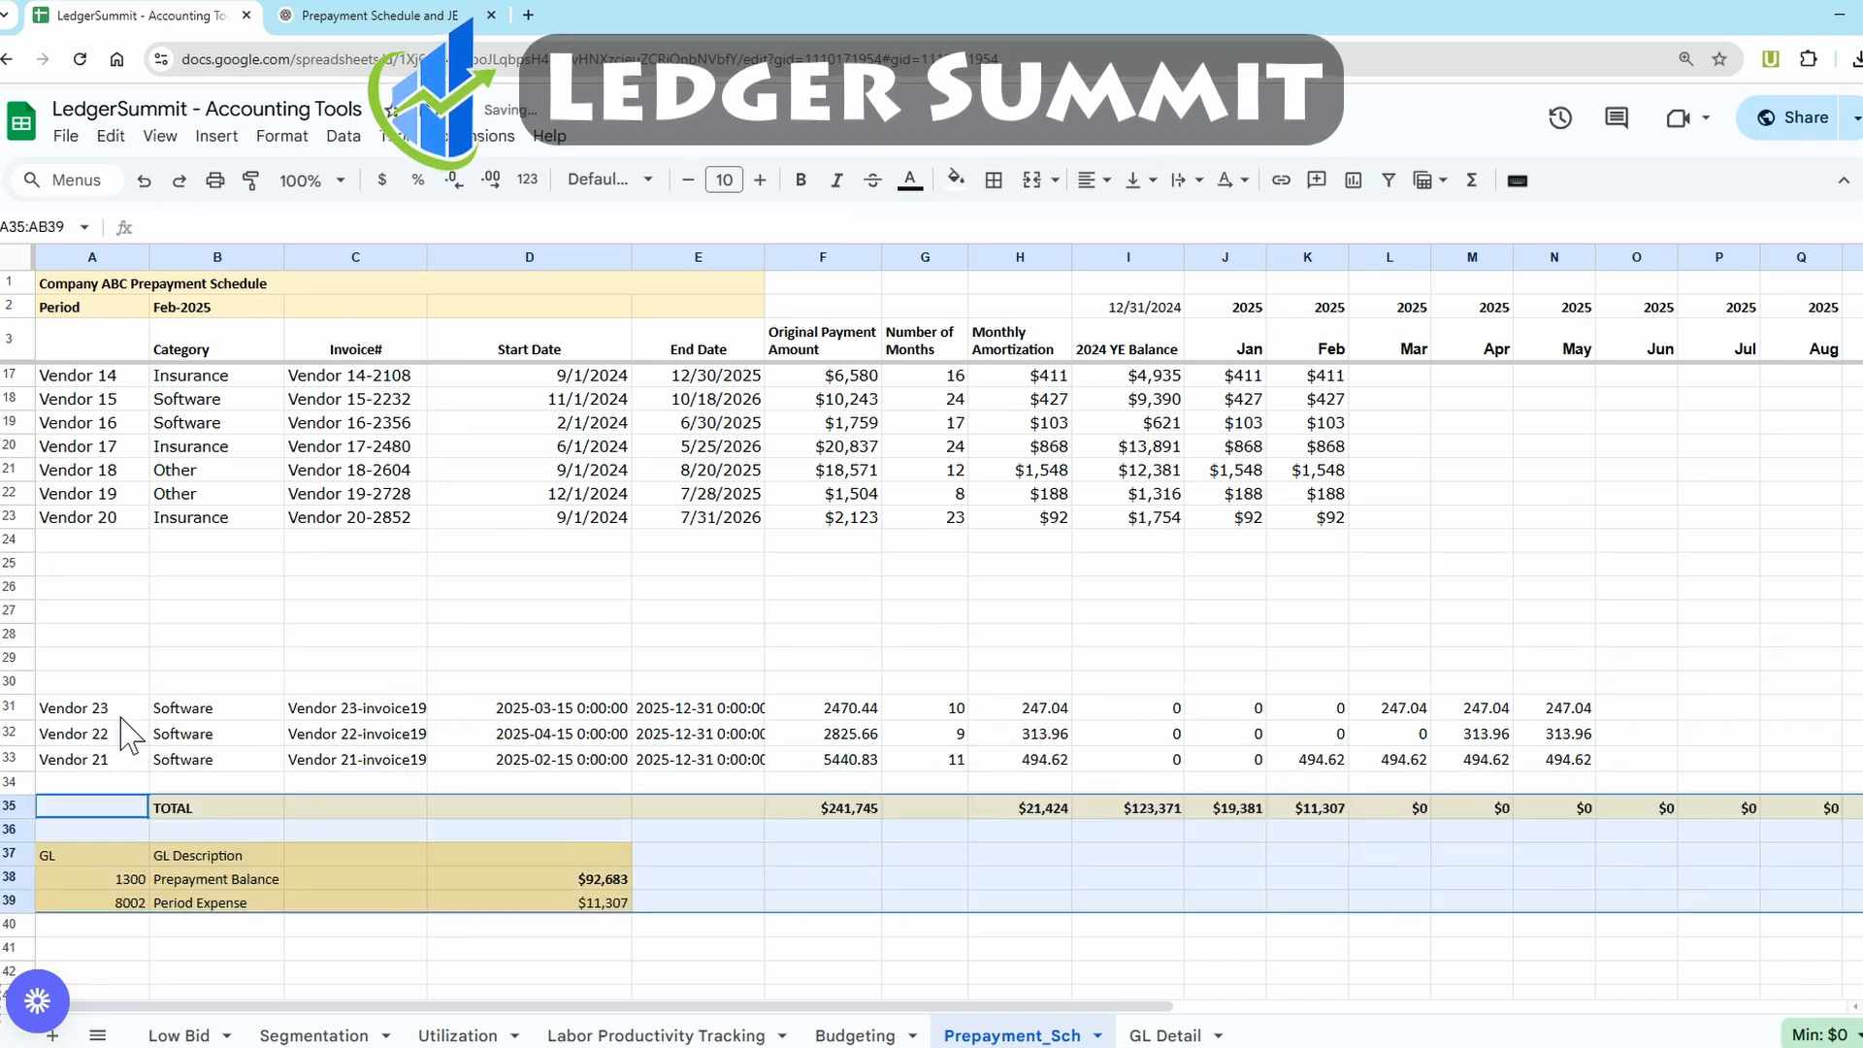
# Delete the empty rows 24 to 30 so the pasted vendors follow directly after Vendor 20
pyautogui.moveTo(14, 532); pyautogui.dragTo(19, 679)
pyautogui.rightClick(125, 651)
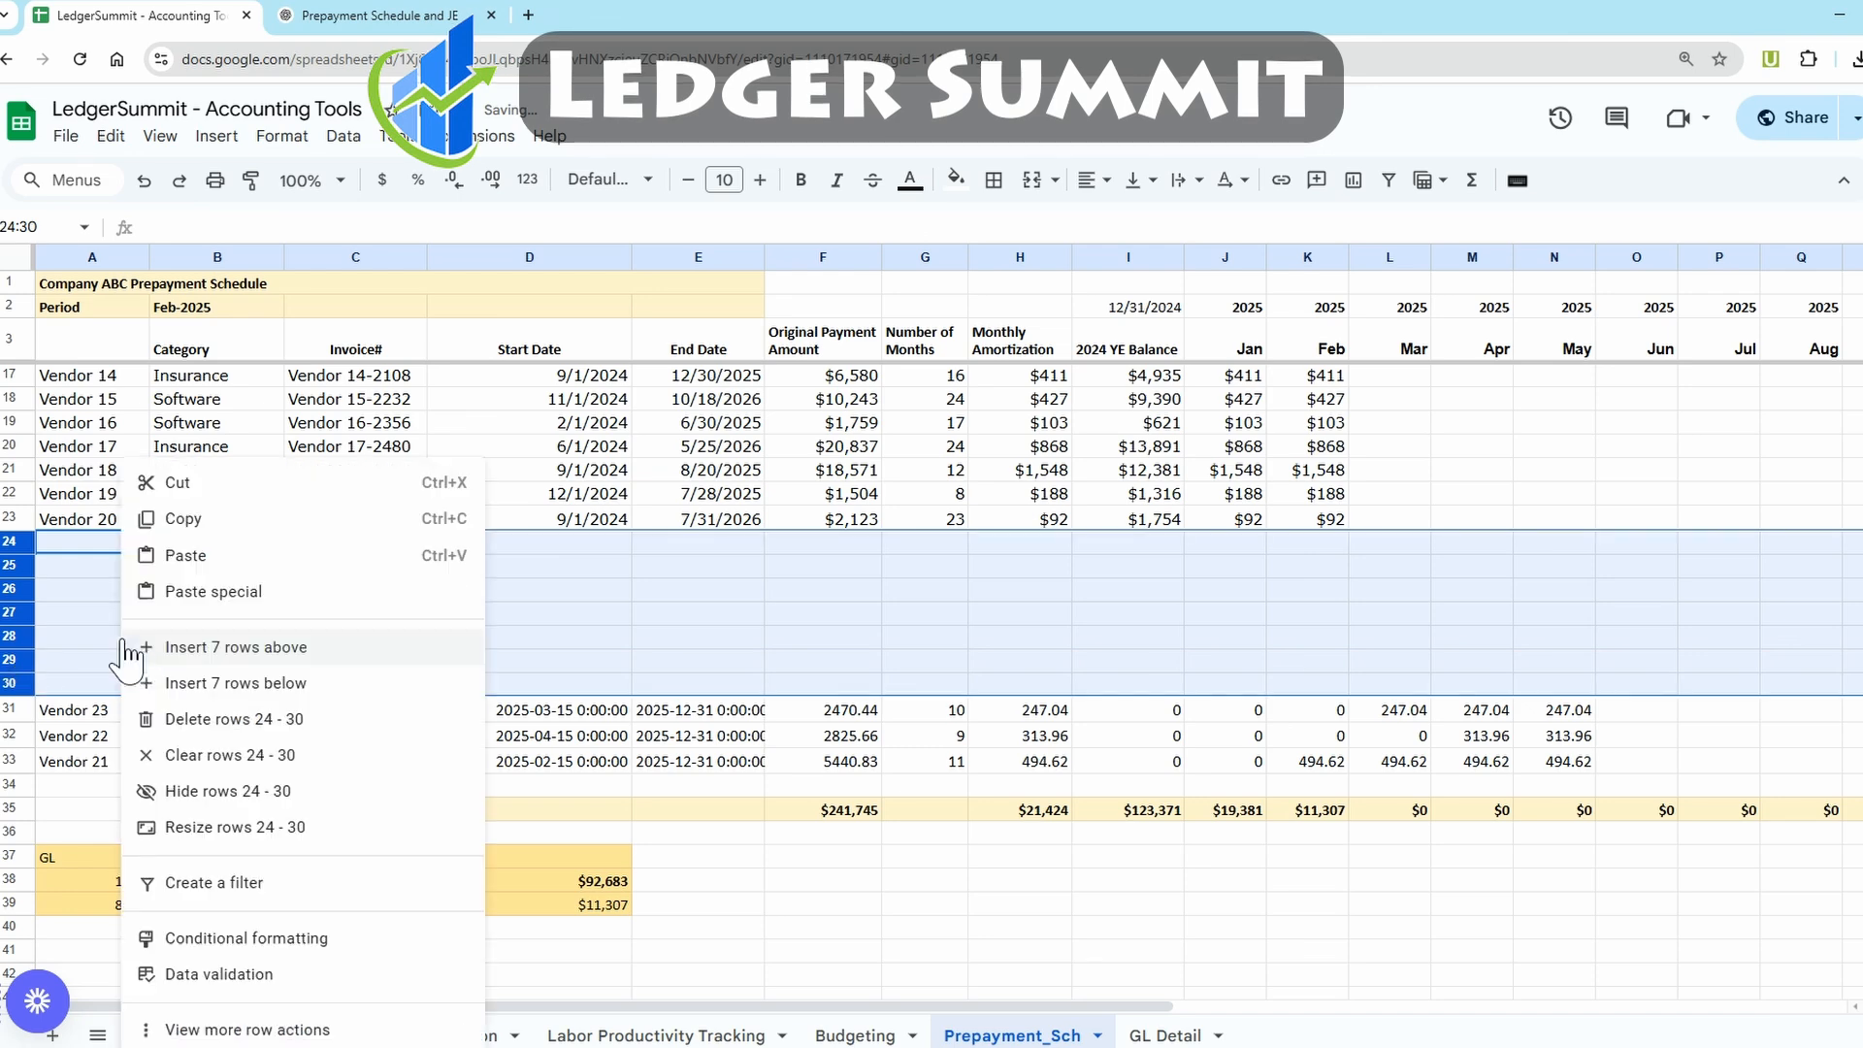
pyautogui.click(233, 719)
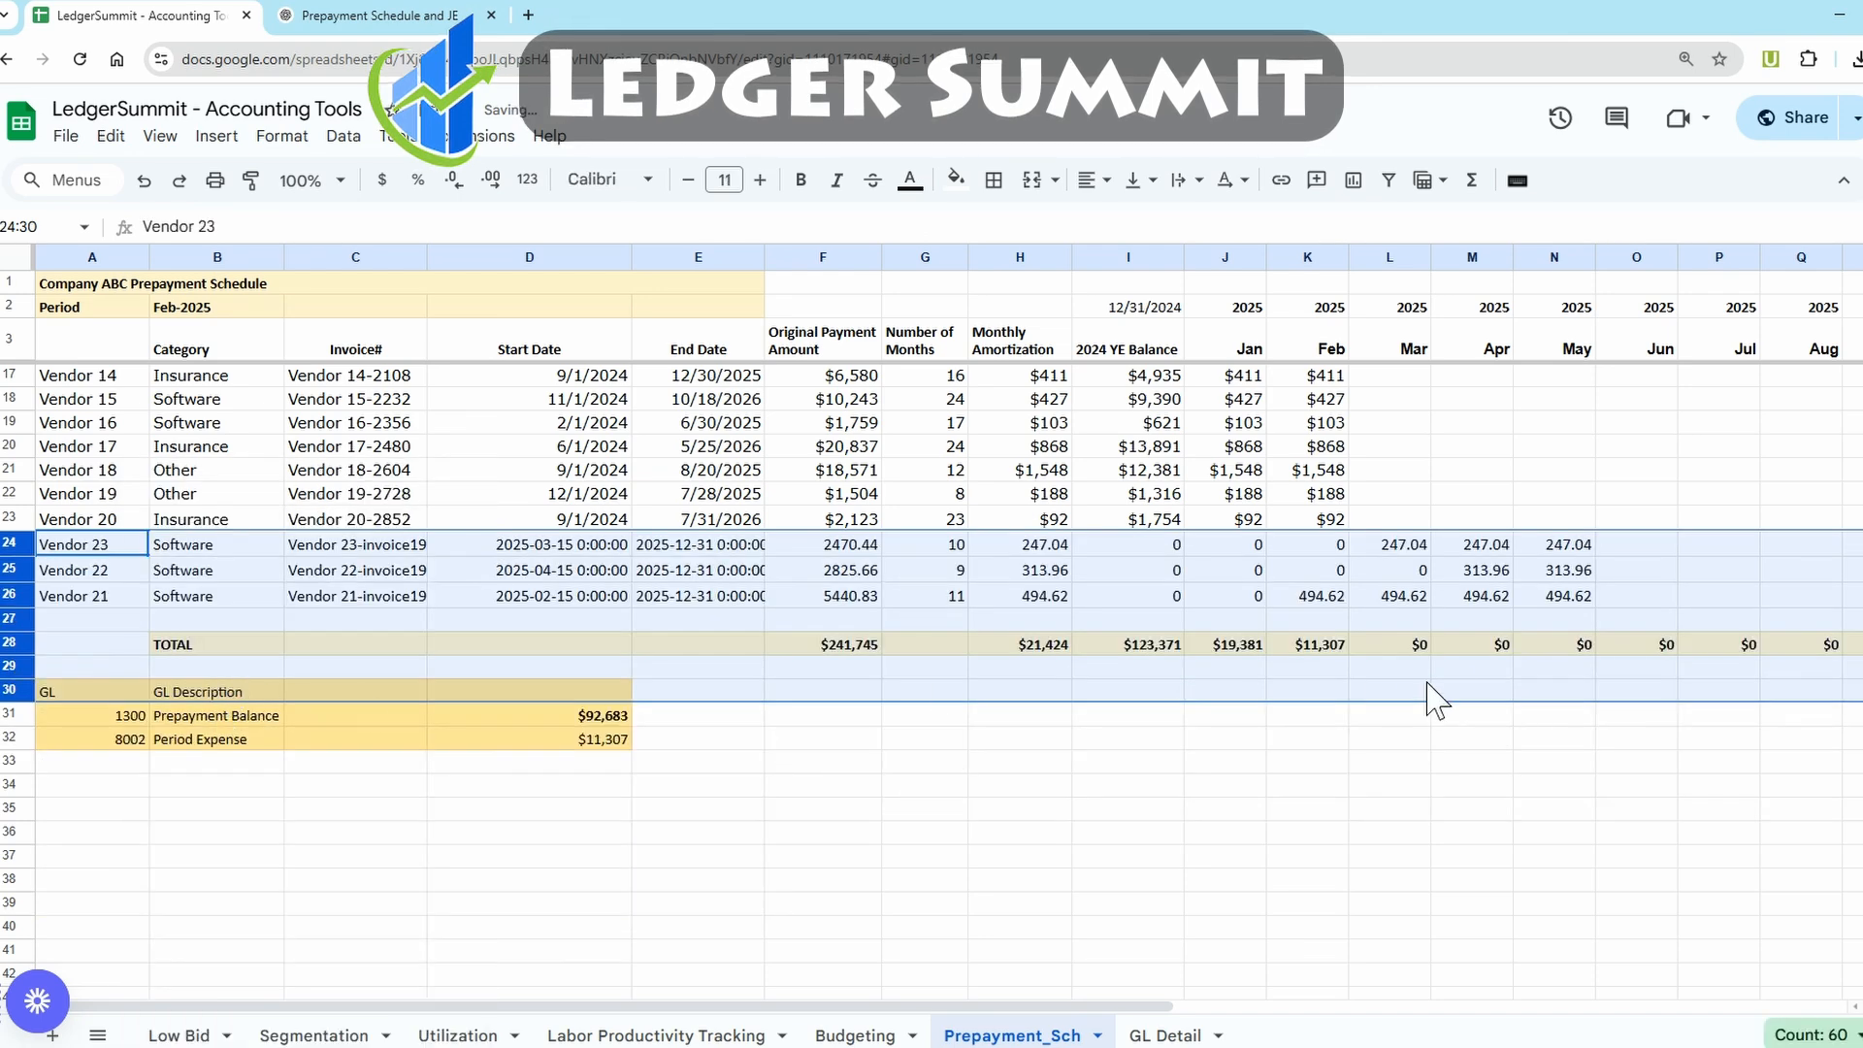
pyautogui.click(1259, 728)
# Extend the Monthly Amortization total in H28 to sum H4:H26, including the added vendors
pyautogui.click(1018, 644)
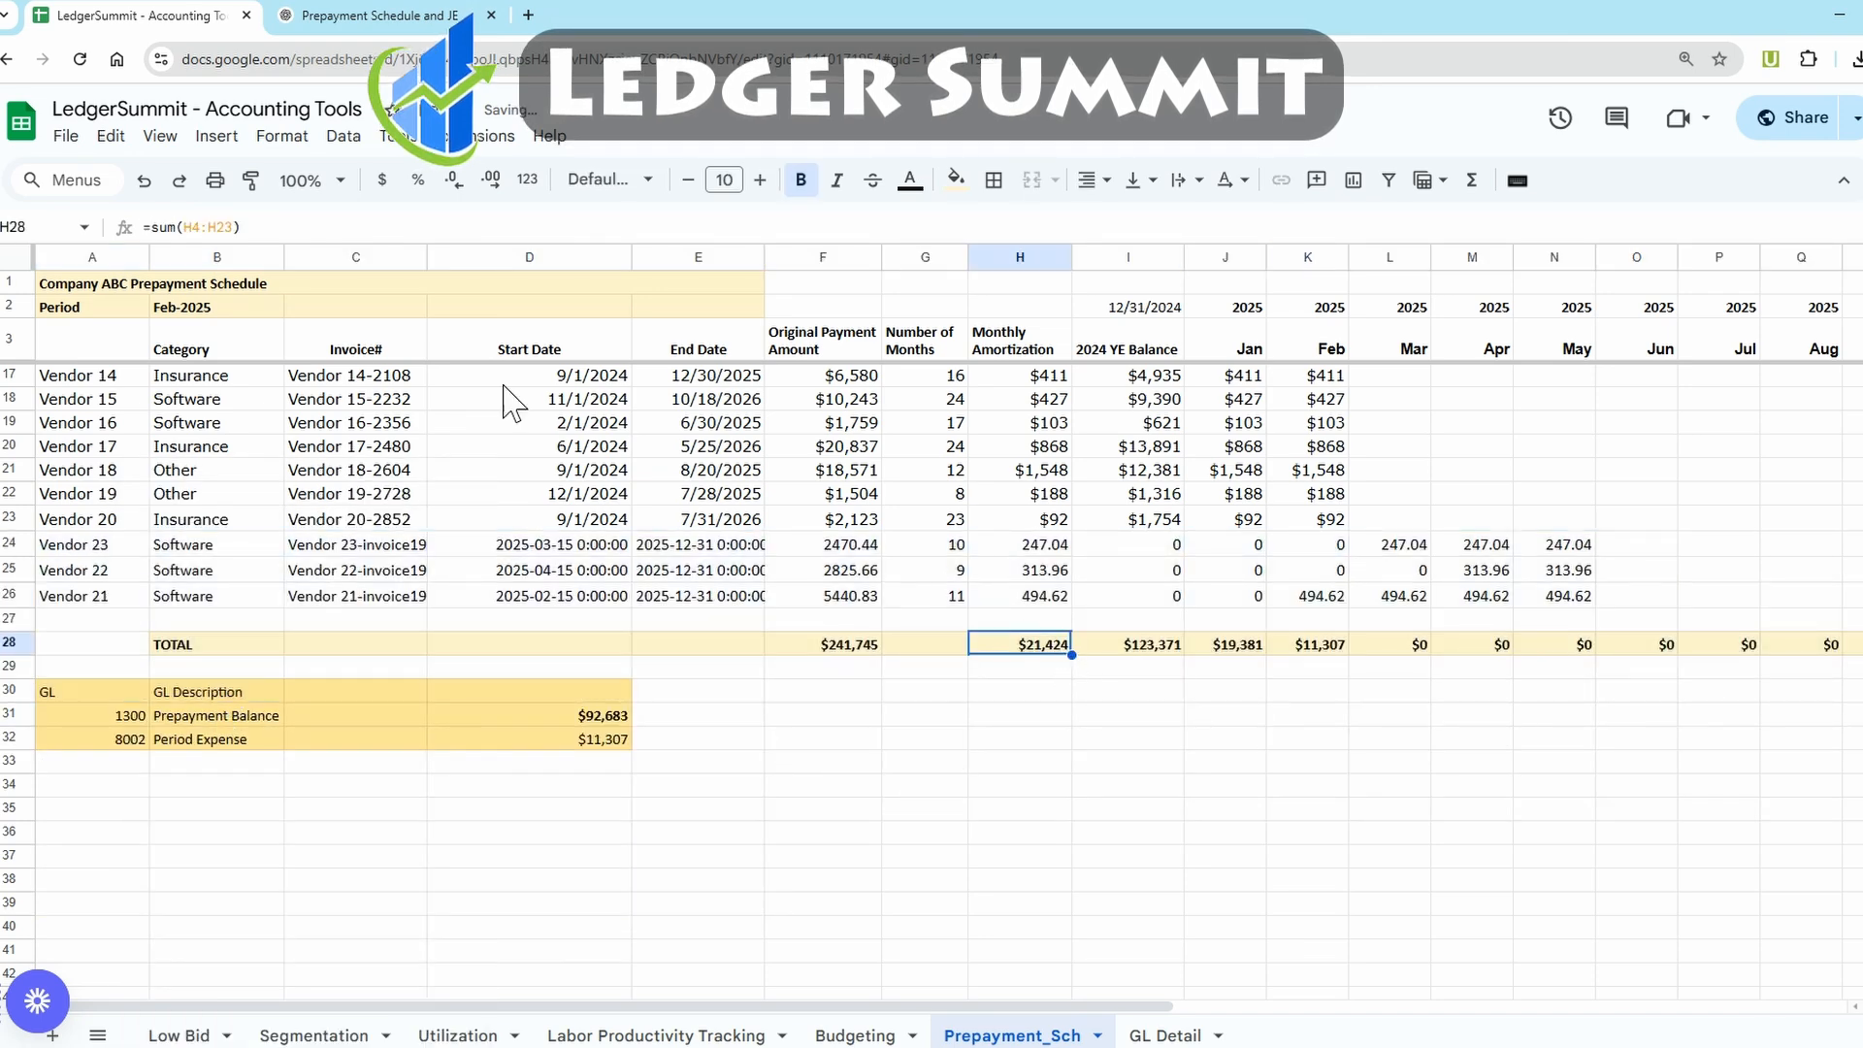
pyautogui.click(286, 228)
pyautogui.moveTo(233, 227); pyautogui.dragTo(224, 227)
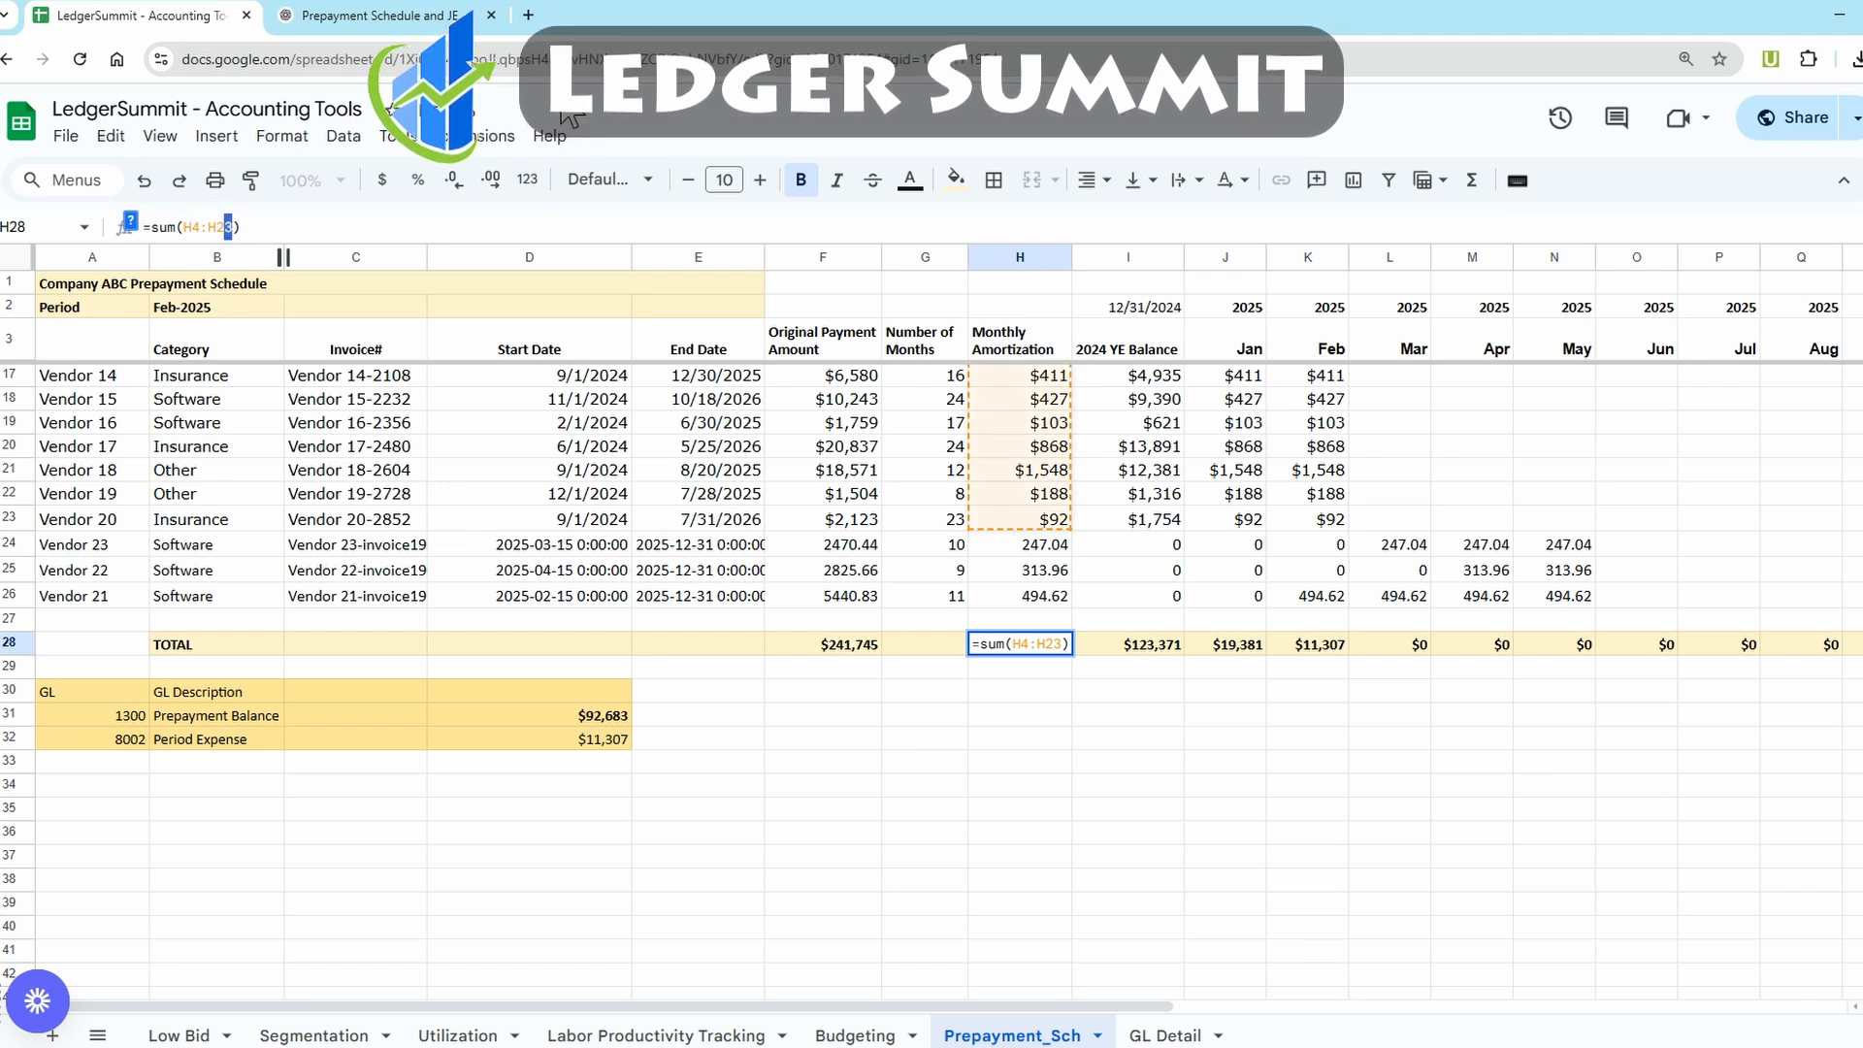
pyautogui.write('6')
pyautogui.press('Return')
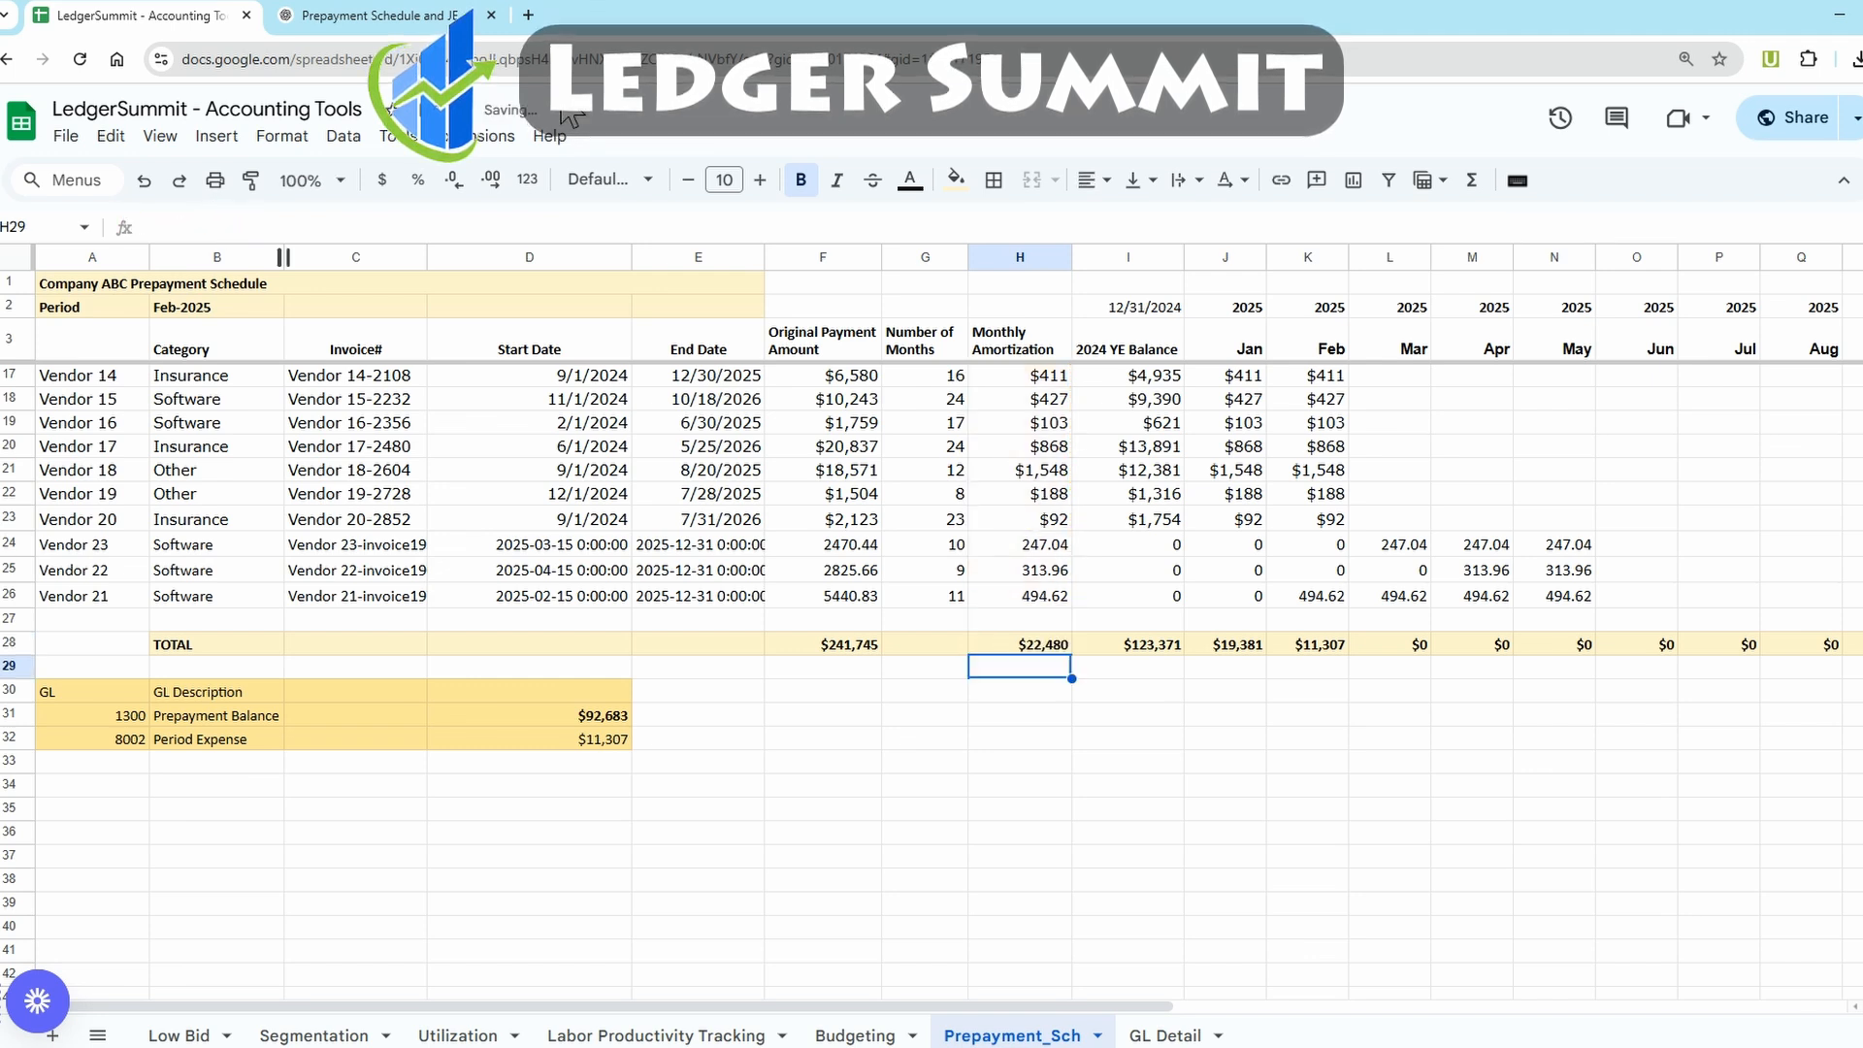
# Copy the Monthly Amortization total formula from H28 across I28:N28, covering the 2024 YE Balance through May
pyautogui.press('Up')
pyautogui.hotkey('ctrl', 'c')
pyautogui.press('Right')
pyautogui.hotkey('shift', 'Right')
pyautogui.hotkey('shift', 'Right')
pyautogui.hotkey('shift', 'Right')
pyautogui.hotkey('shift', 'Right')
pyautogui.hotkey('shift', 'Right')
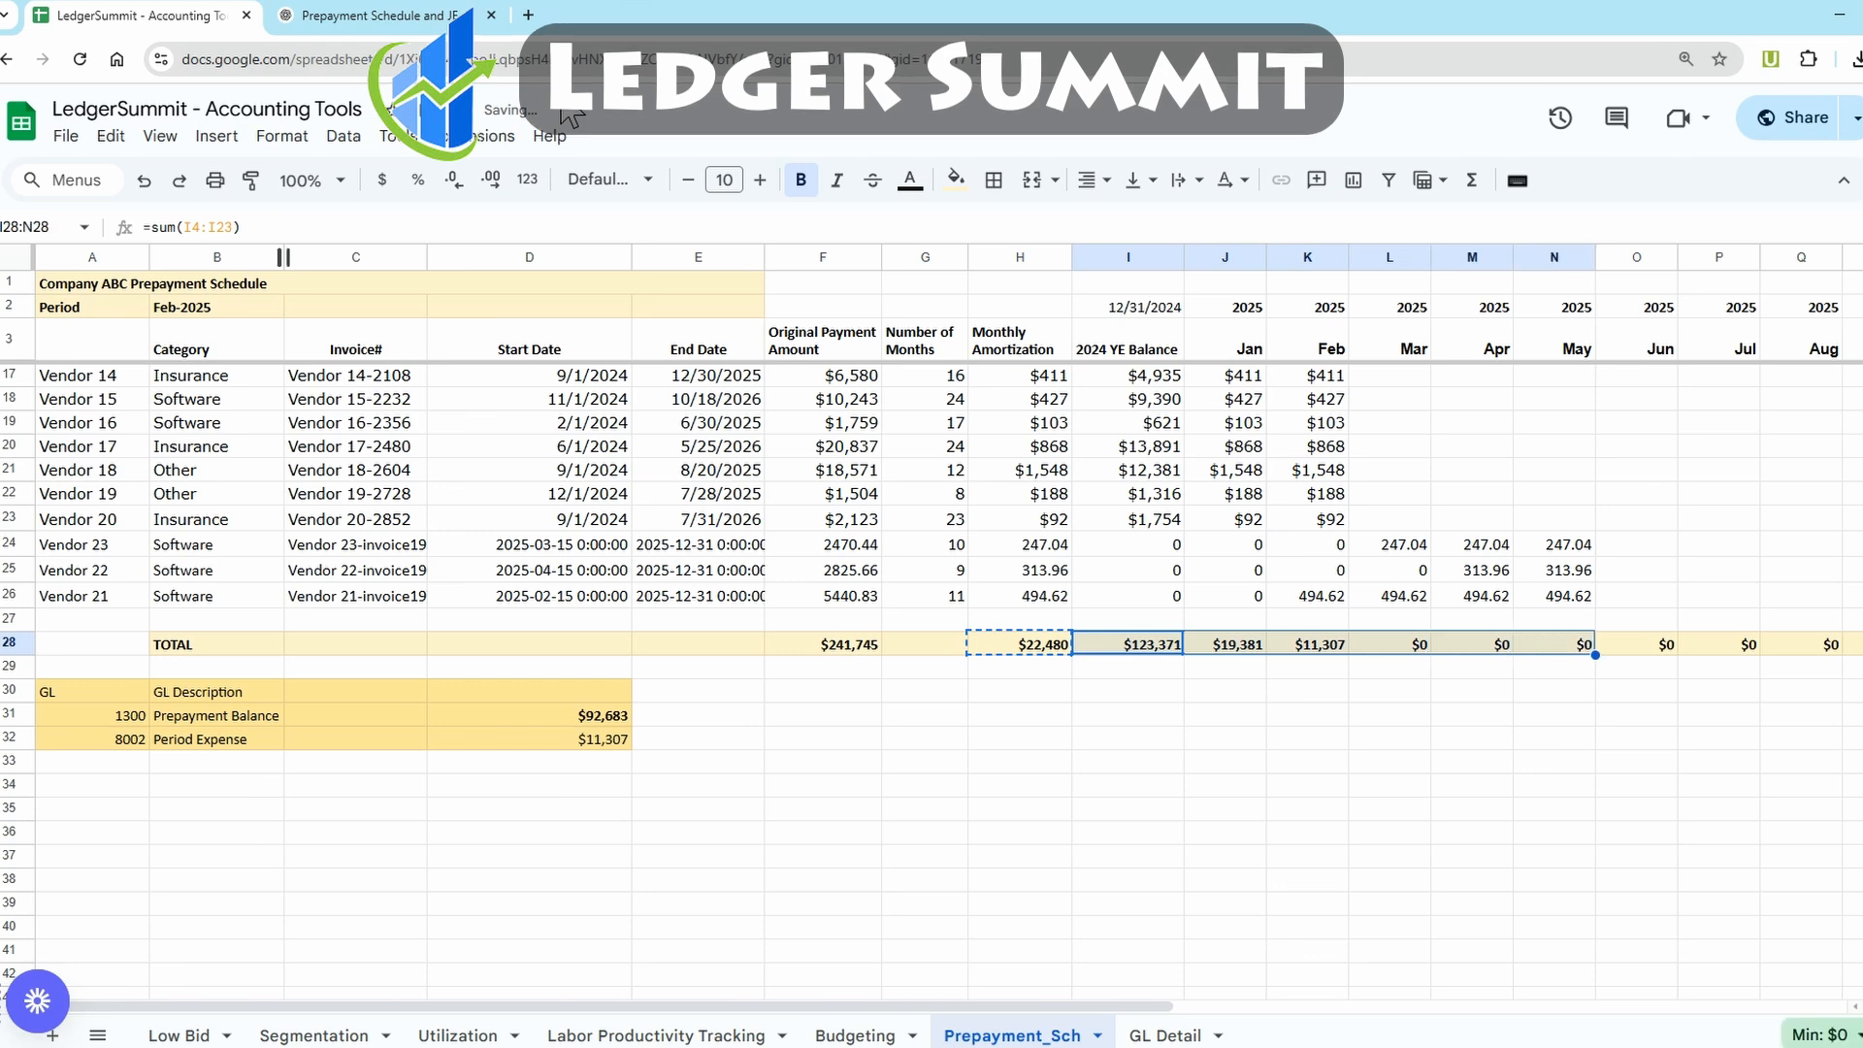
pyautogui.hotkey('ctrl', 'v')
# Copy the February amortization formulas in K4:K23 into the March, April and May columns for Vendors 1 to 20
pyautogui.moveTo(1320, 521); pyautogui.dragTo(1338, 266)
pyautogui.hotkey('ctrl', 'c')
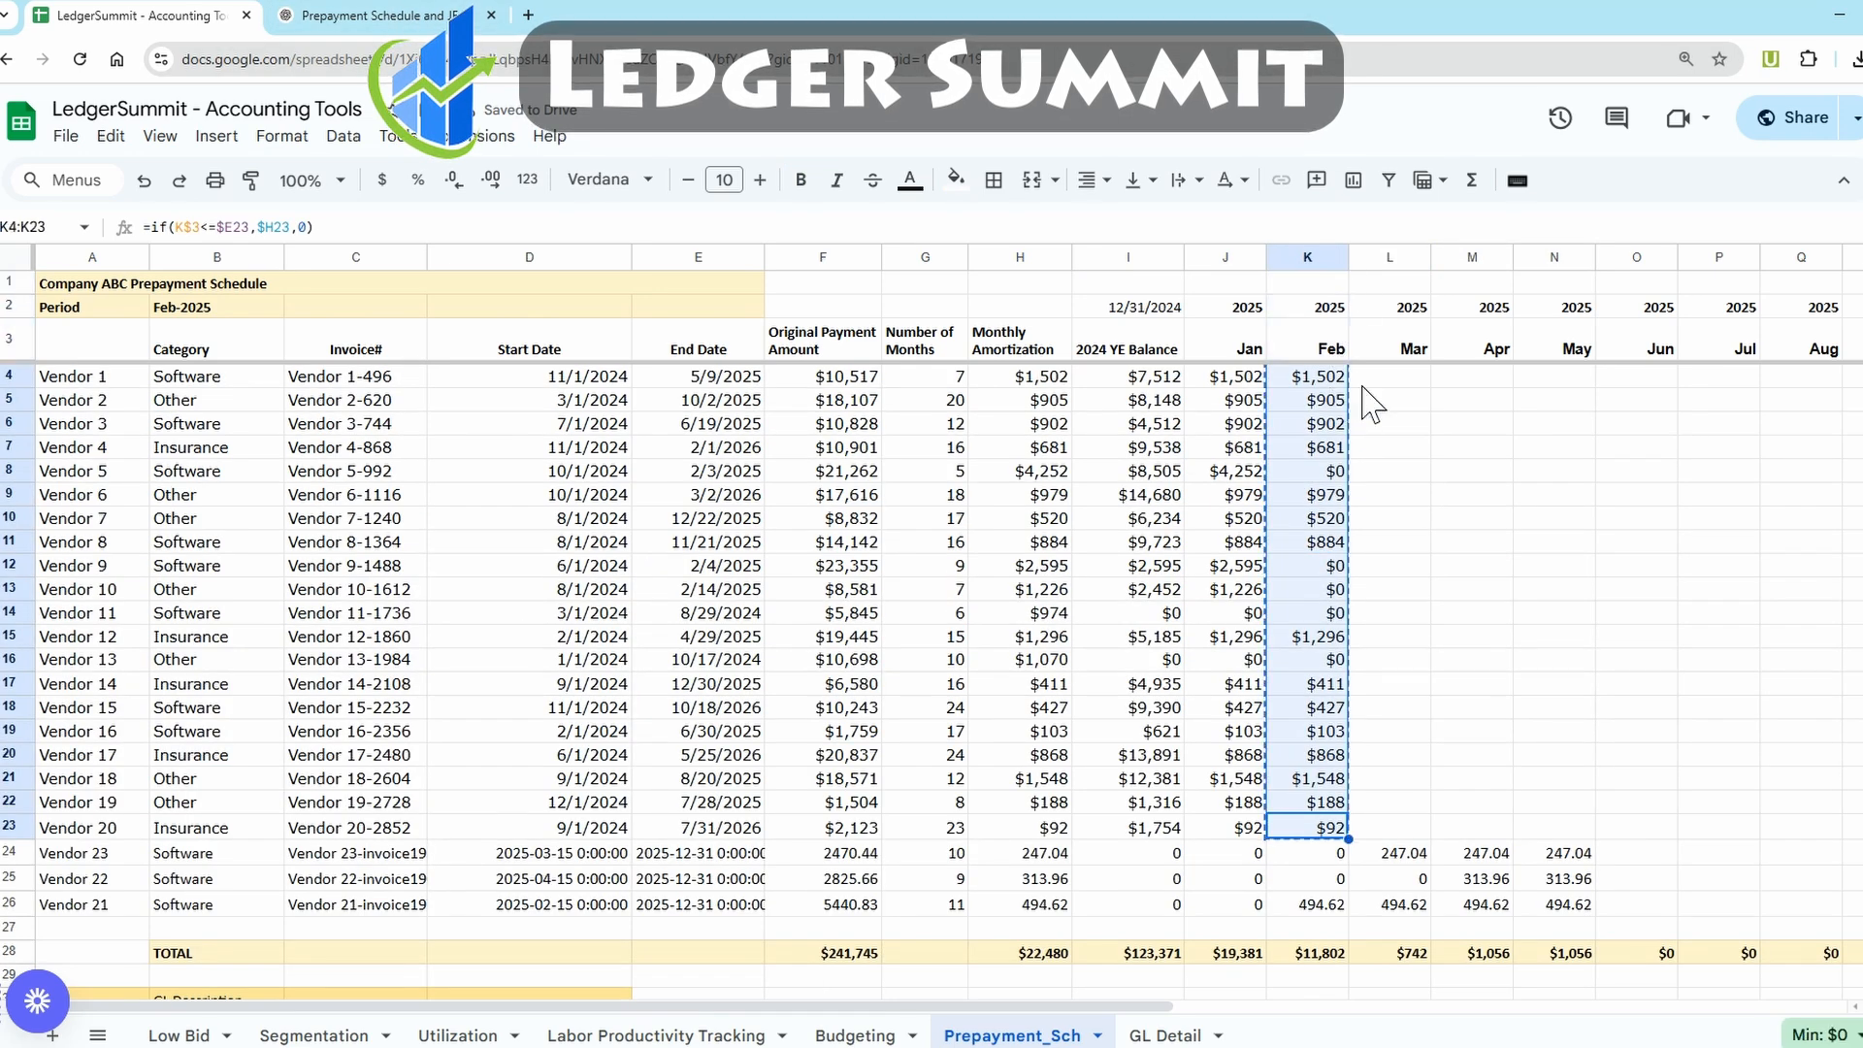
pyautogui.click(1362, 385)
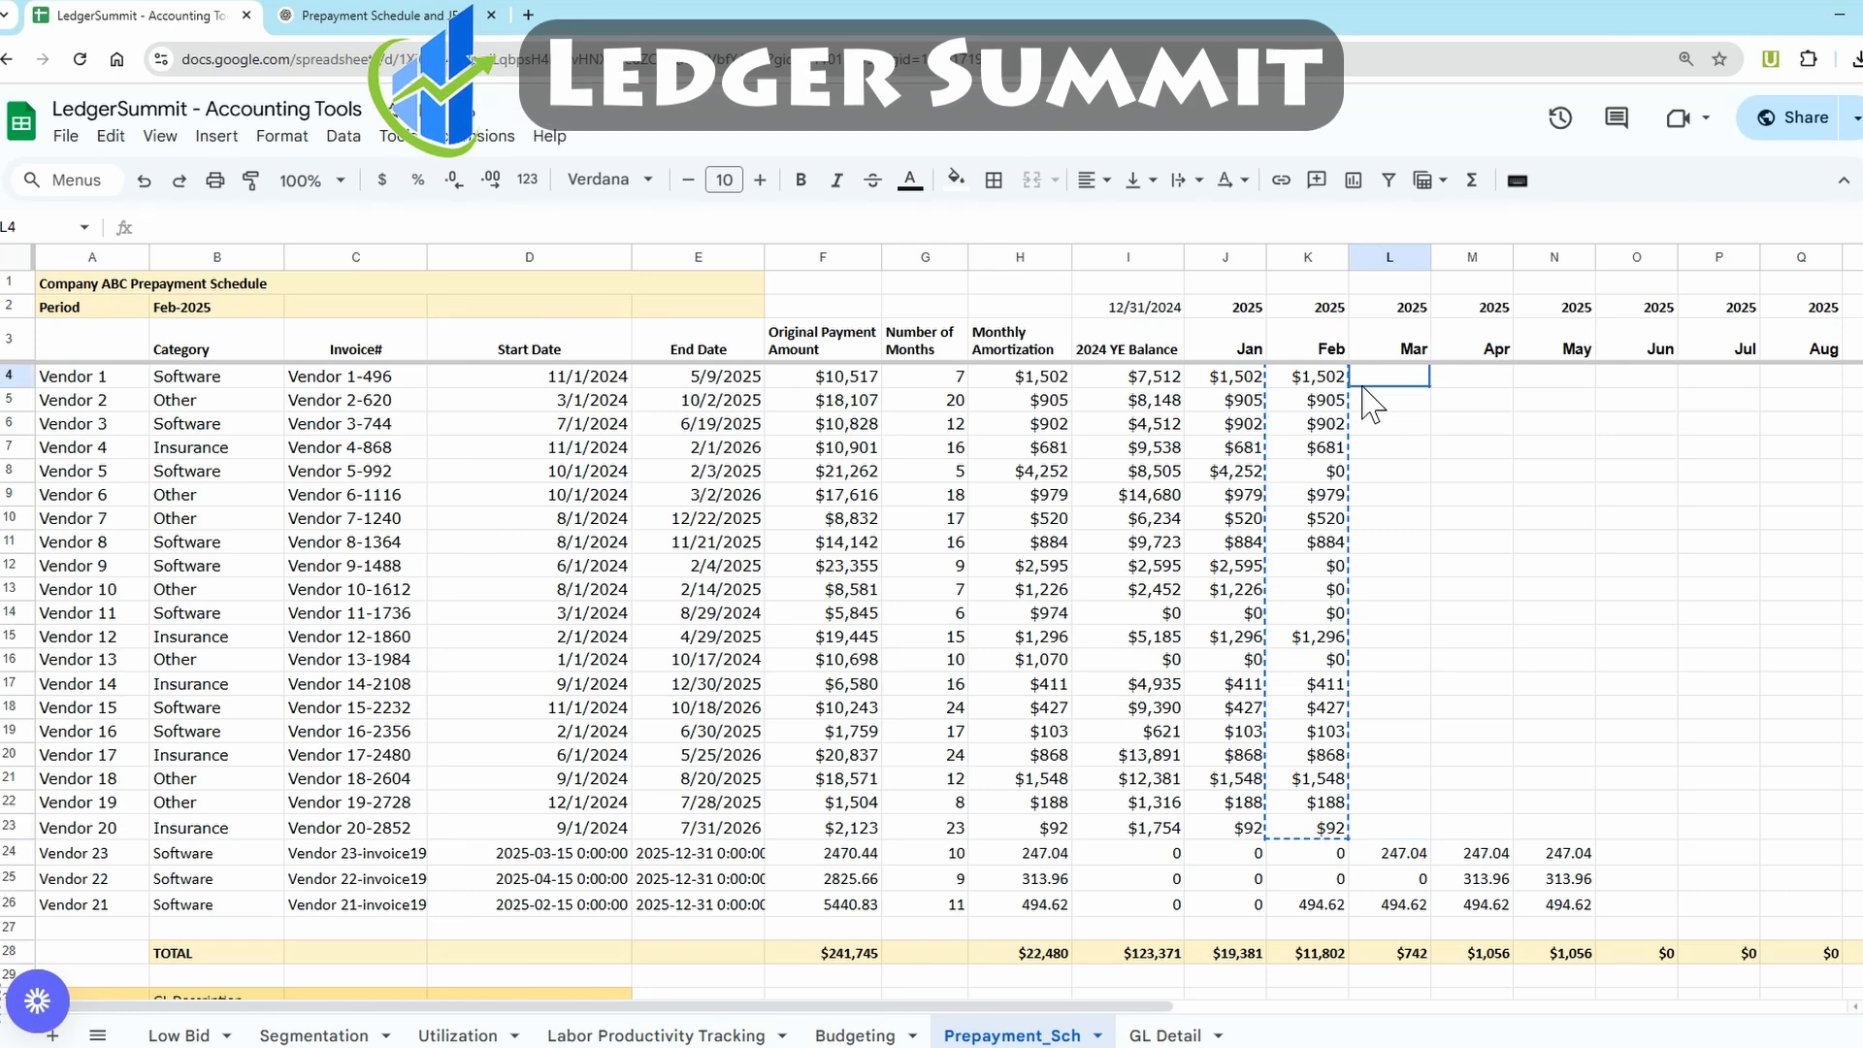
pyautogui.hotkey('ctrl', 'v')
pyautogui.press('Right')
pyautogui.hotkey('ctrl', 'v')
pyautogui.press('Right')
pyautogui.hotkey('ctrl', 'v')
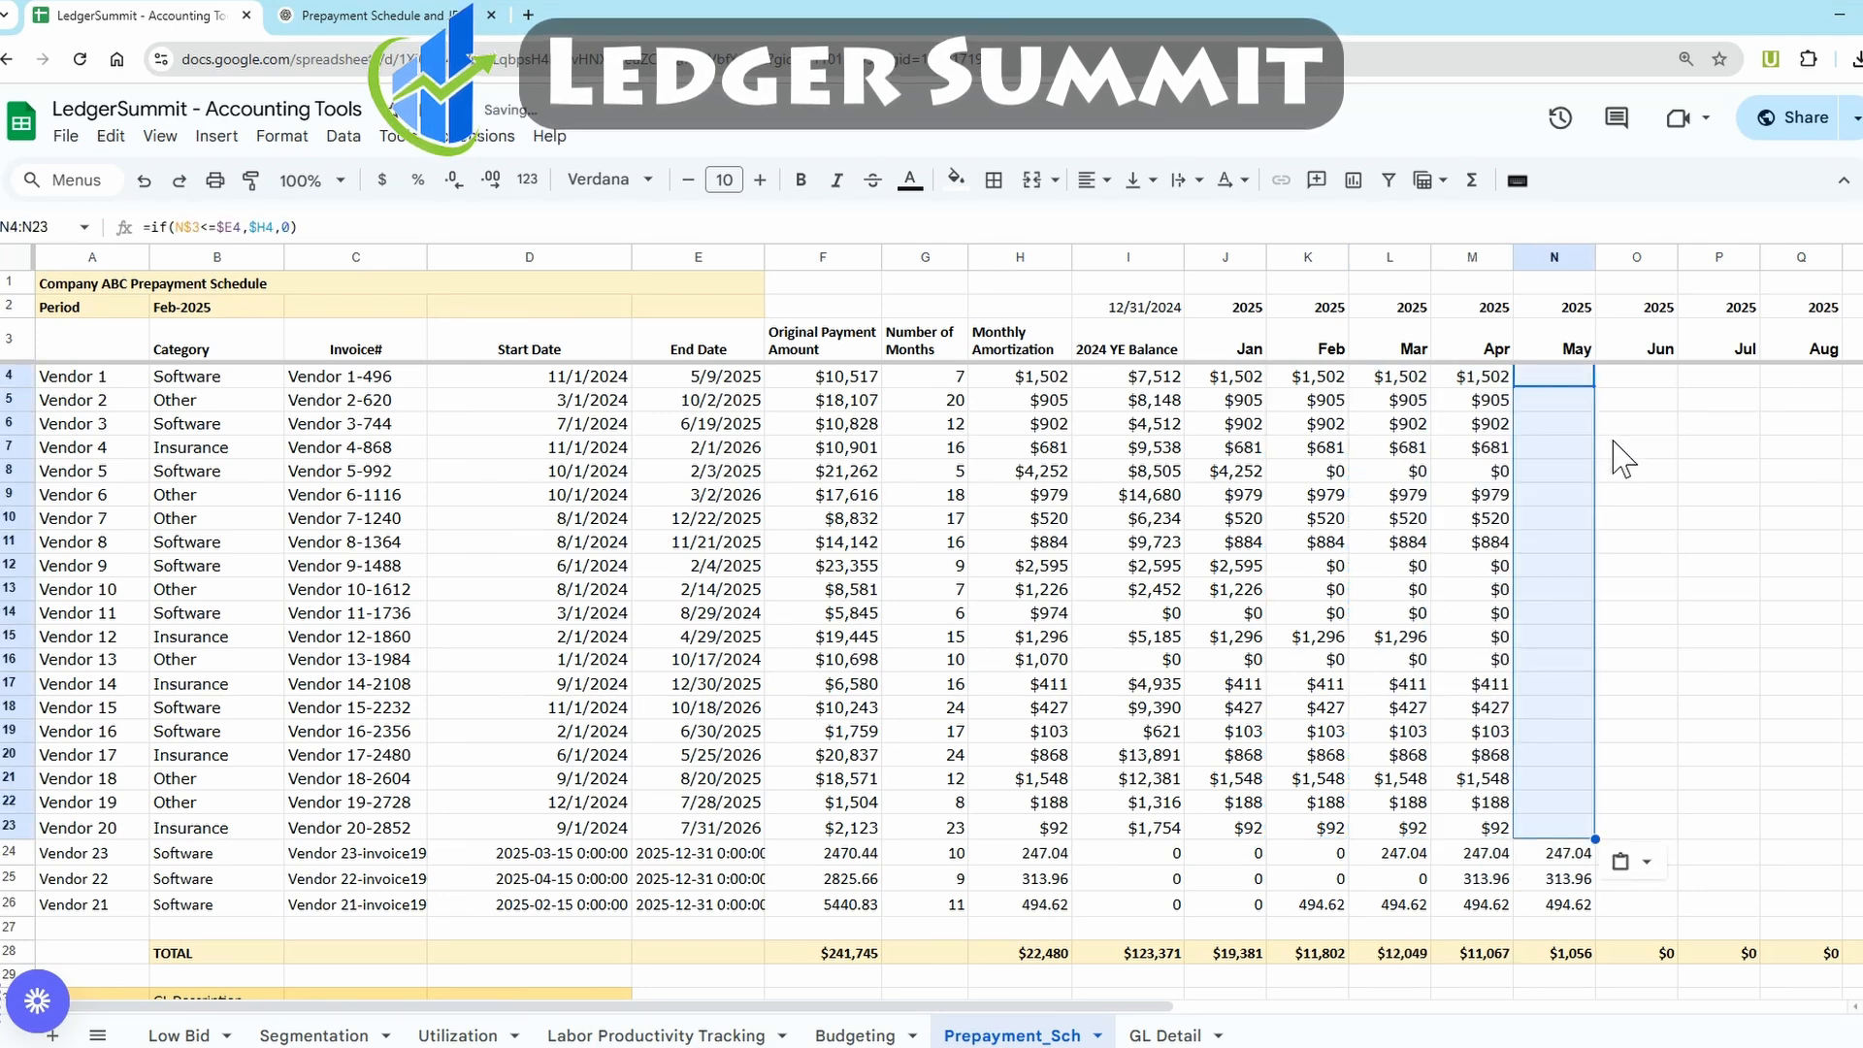
# Inspect the Prepayment Balance formula in D31 and the Period Expense cell, and review the schedule's monthly totals
pyautogui.scroll(-2, 1591, 461)
pyautogui.scroll(-4, 1618, 464)
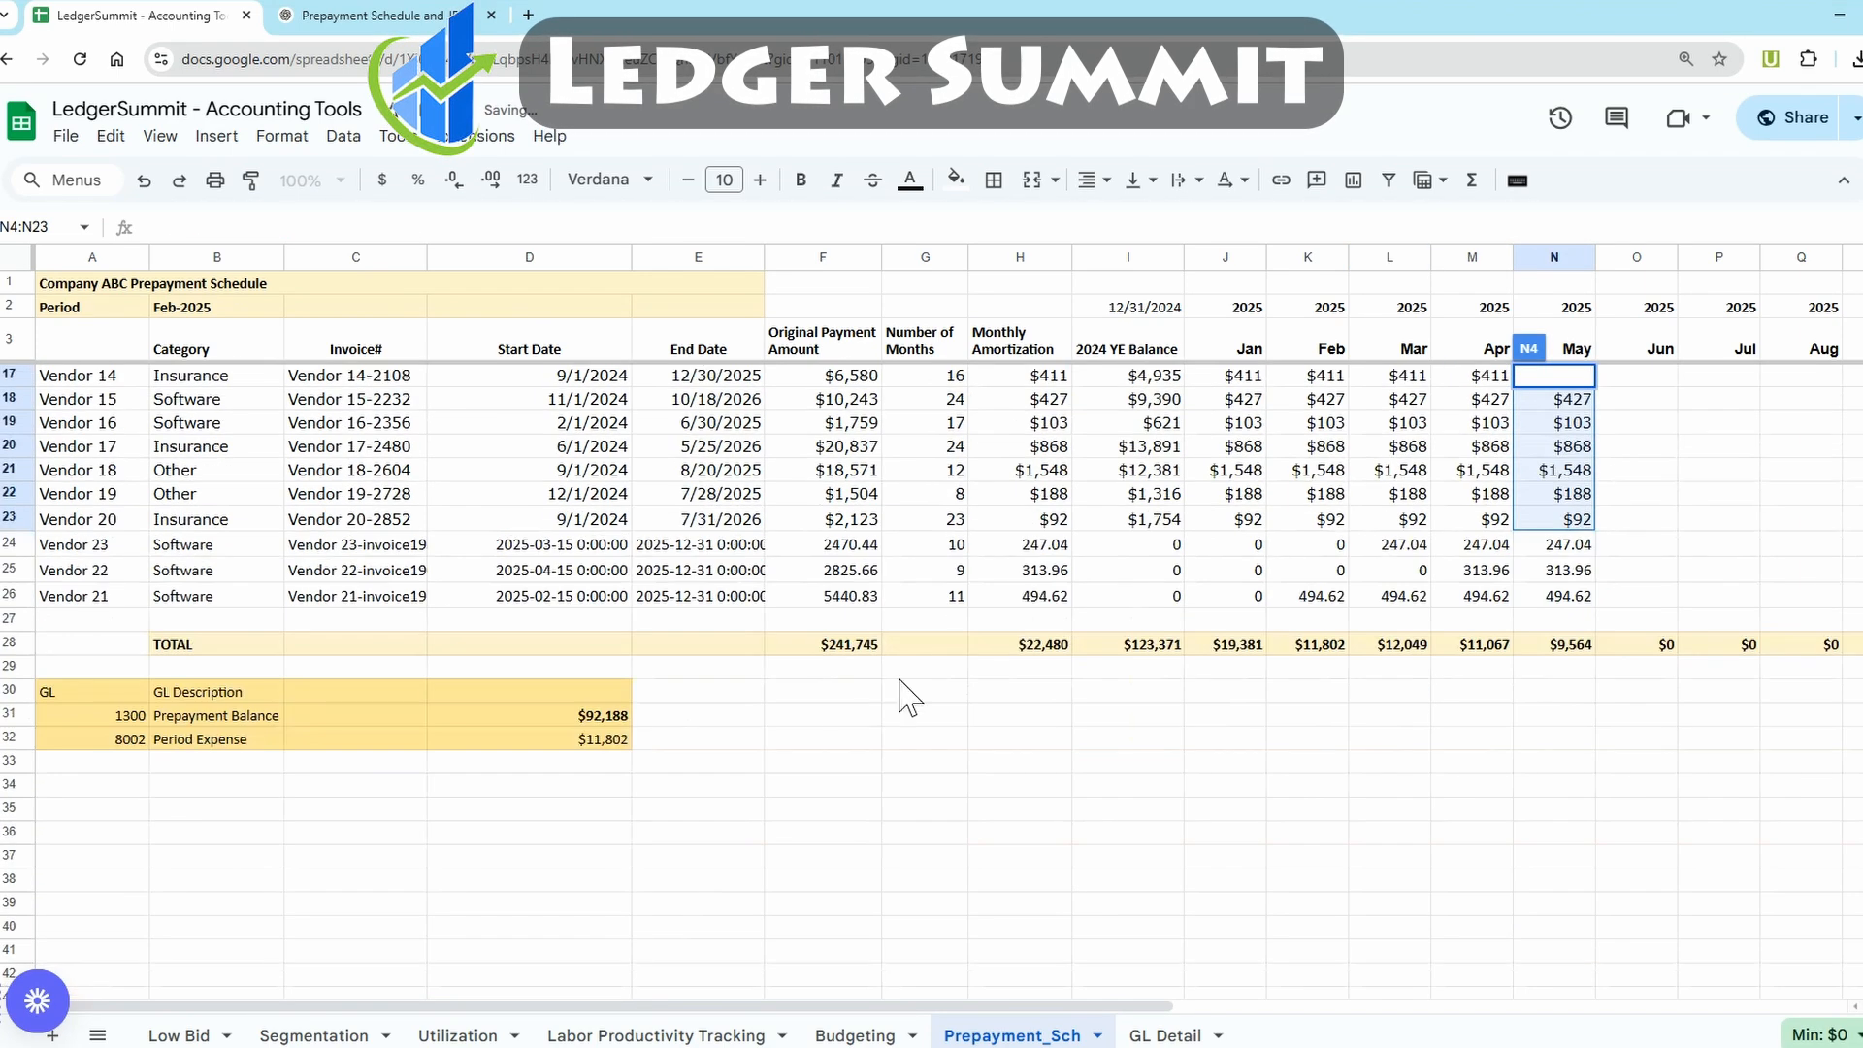
pyautogui.click(611, 715)
pyautogui.click(213, 226)
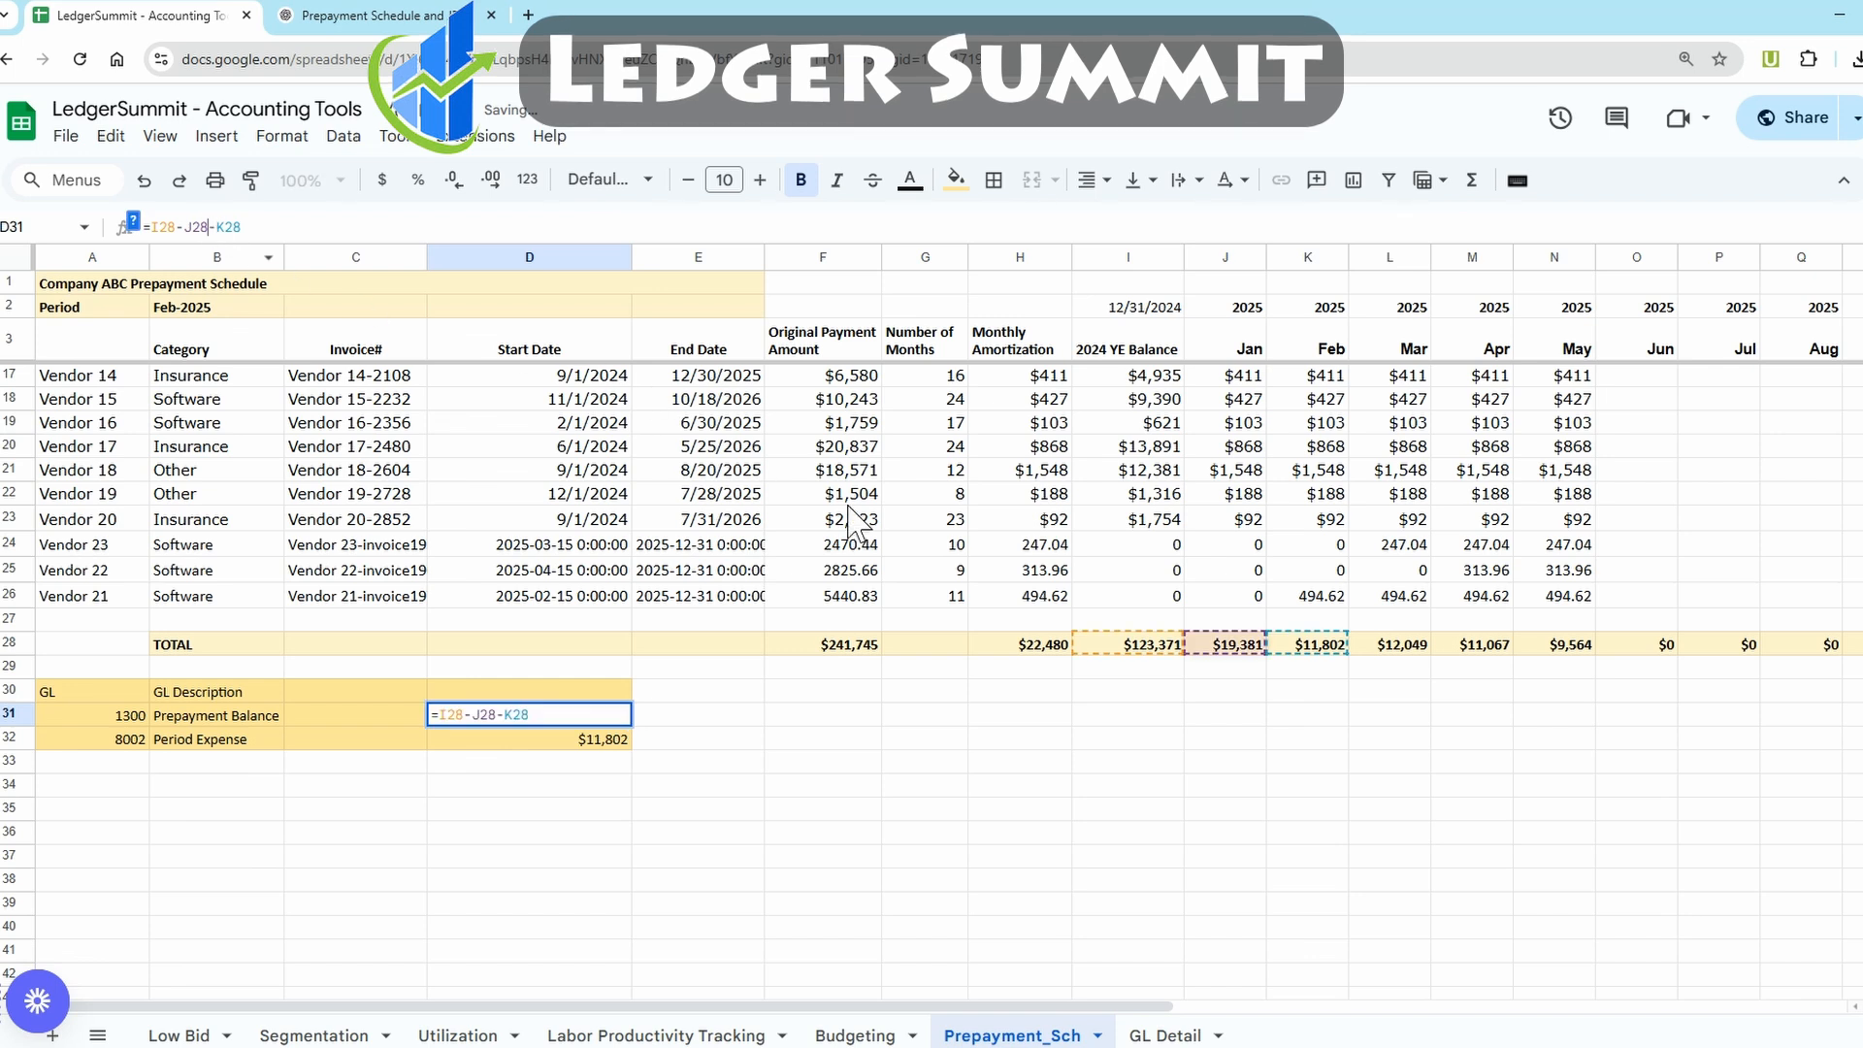
pyautogui.press('Tab')
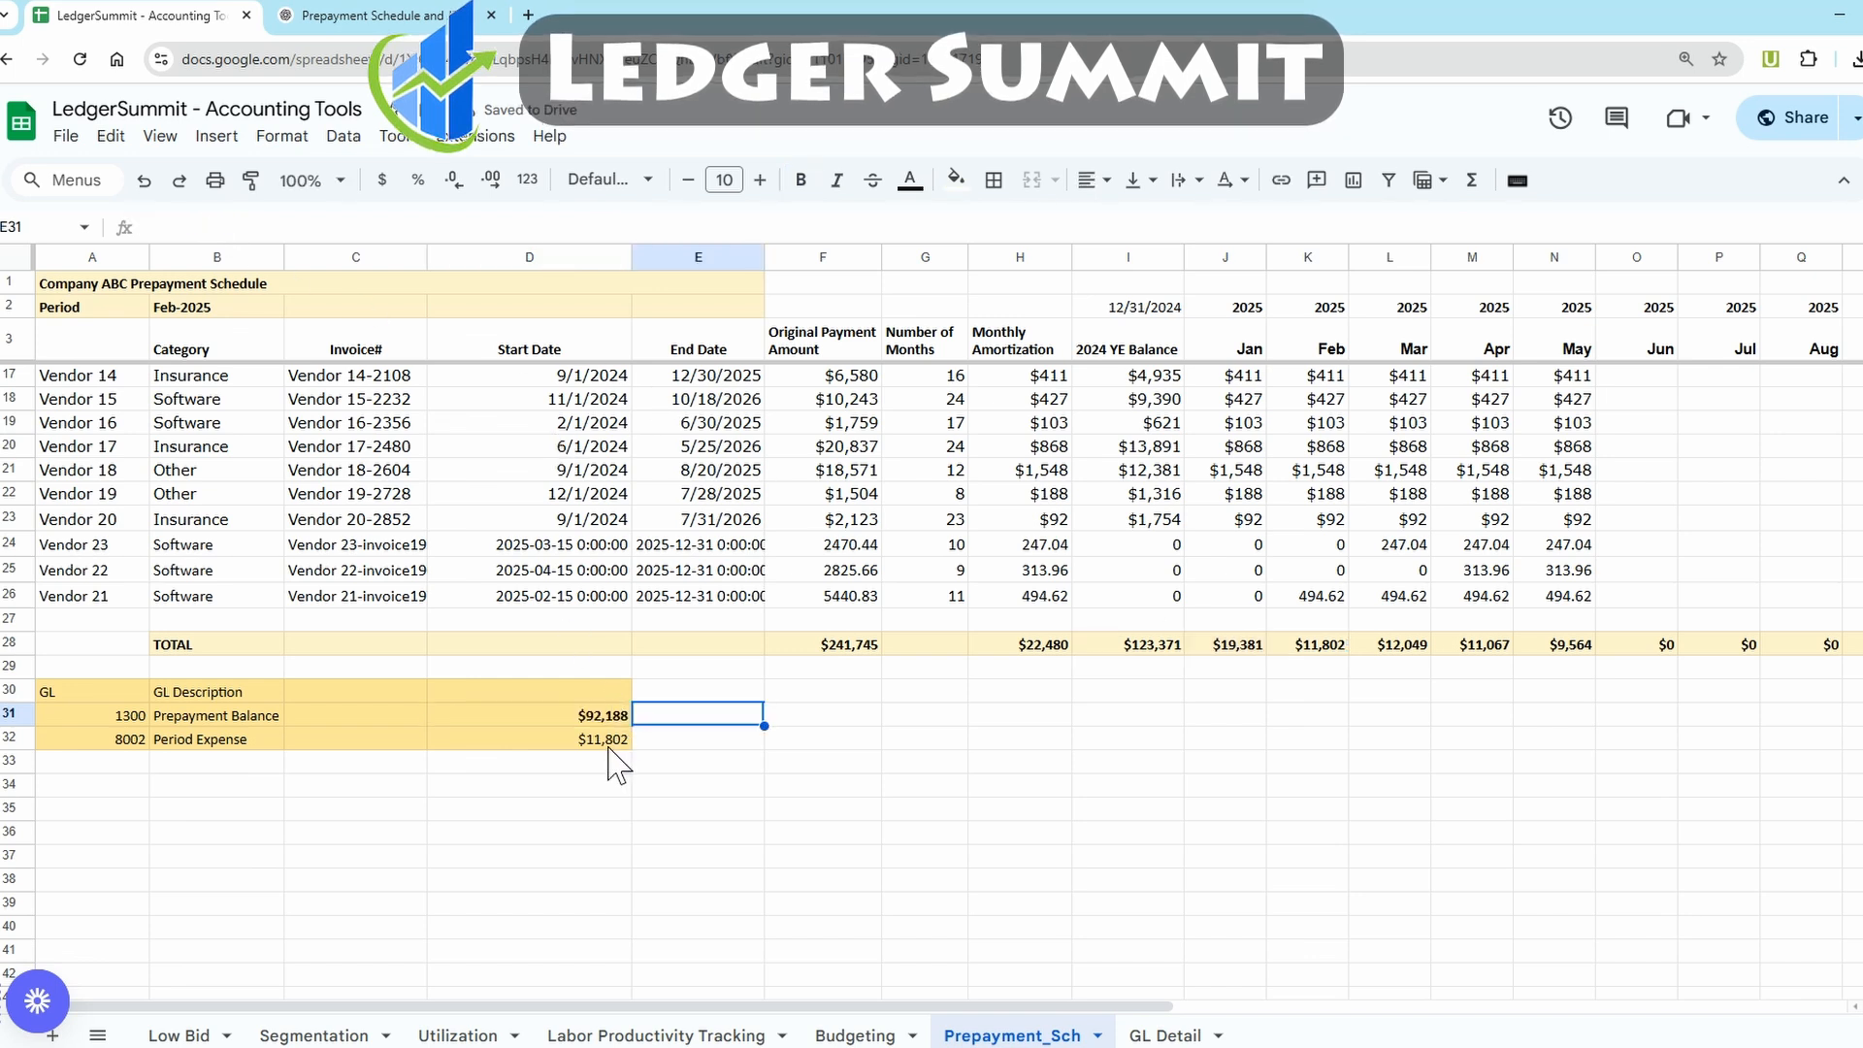
pyautogui.click(609, 745)
pyautogui.click(823, 853)
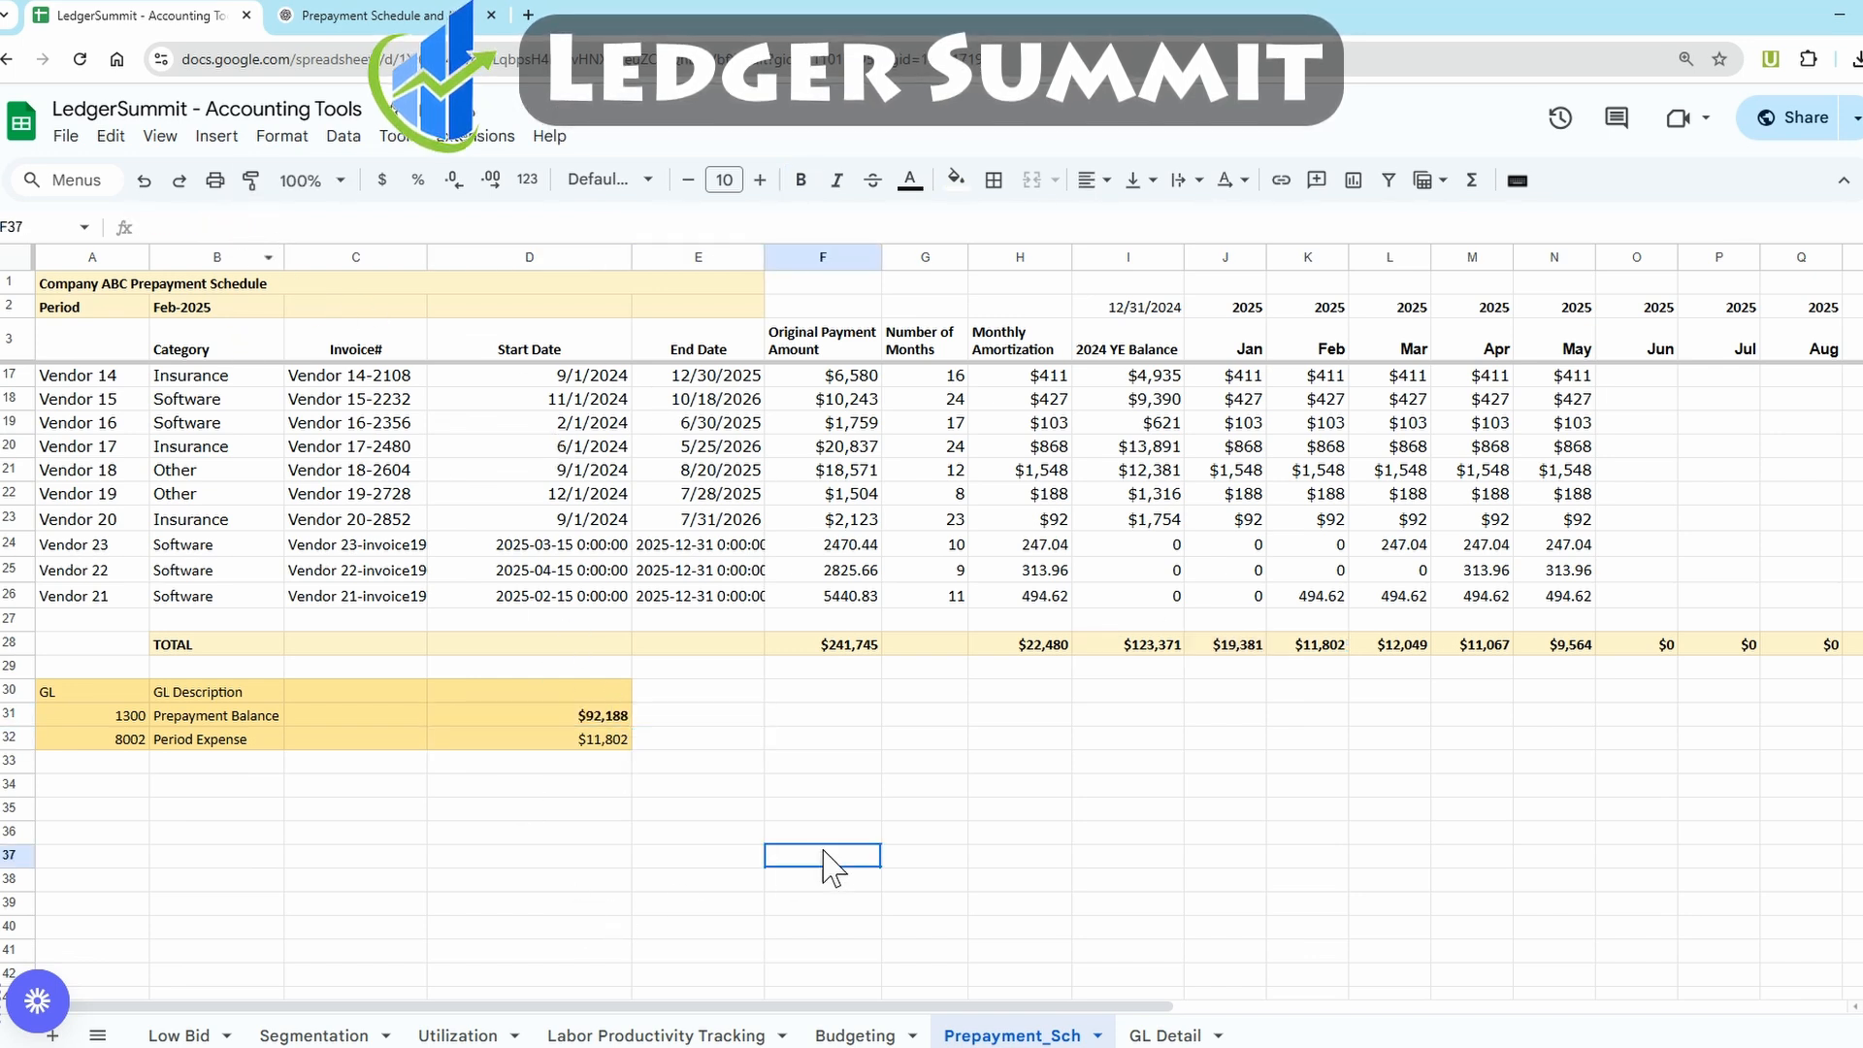
pyautogui.scroll(5, 800, 727)
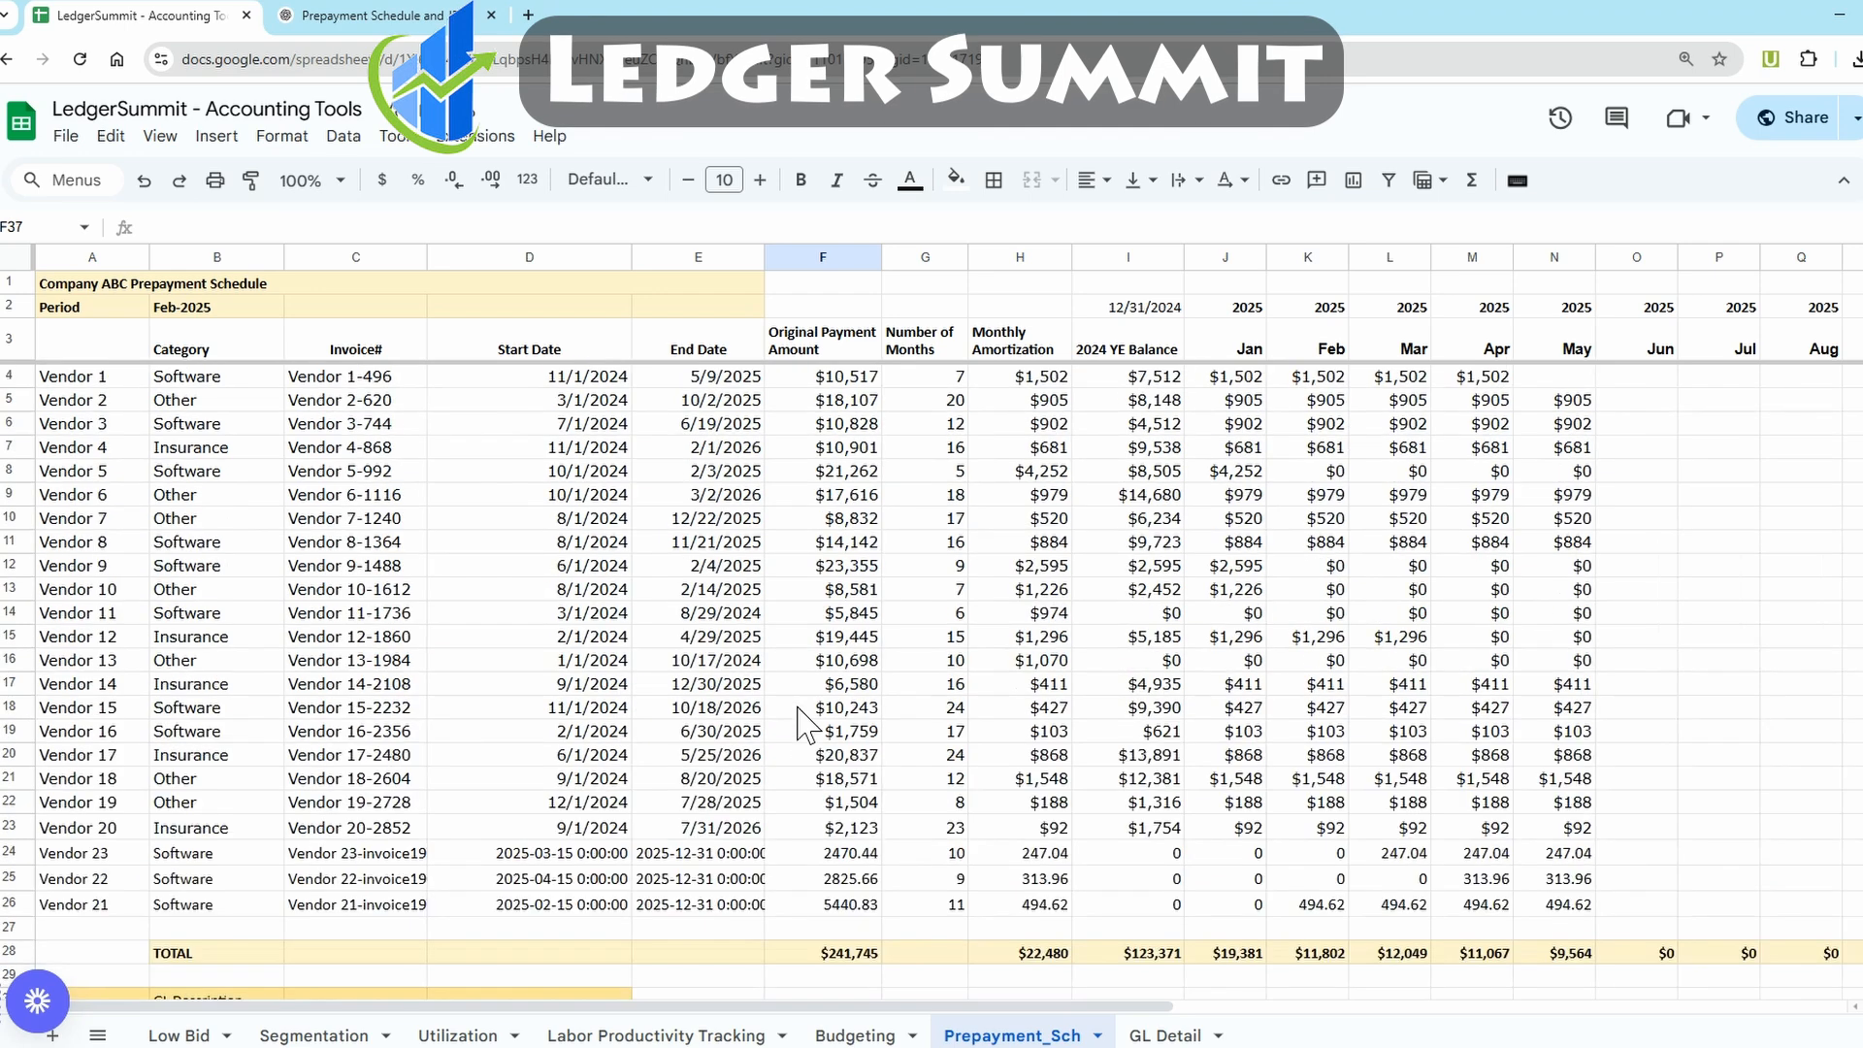
pyautogui.scroll(-3, 1038, 699)
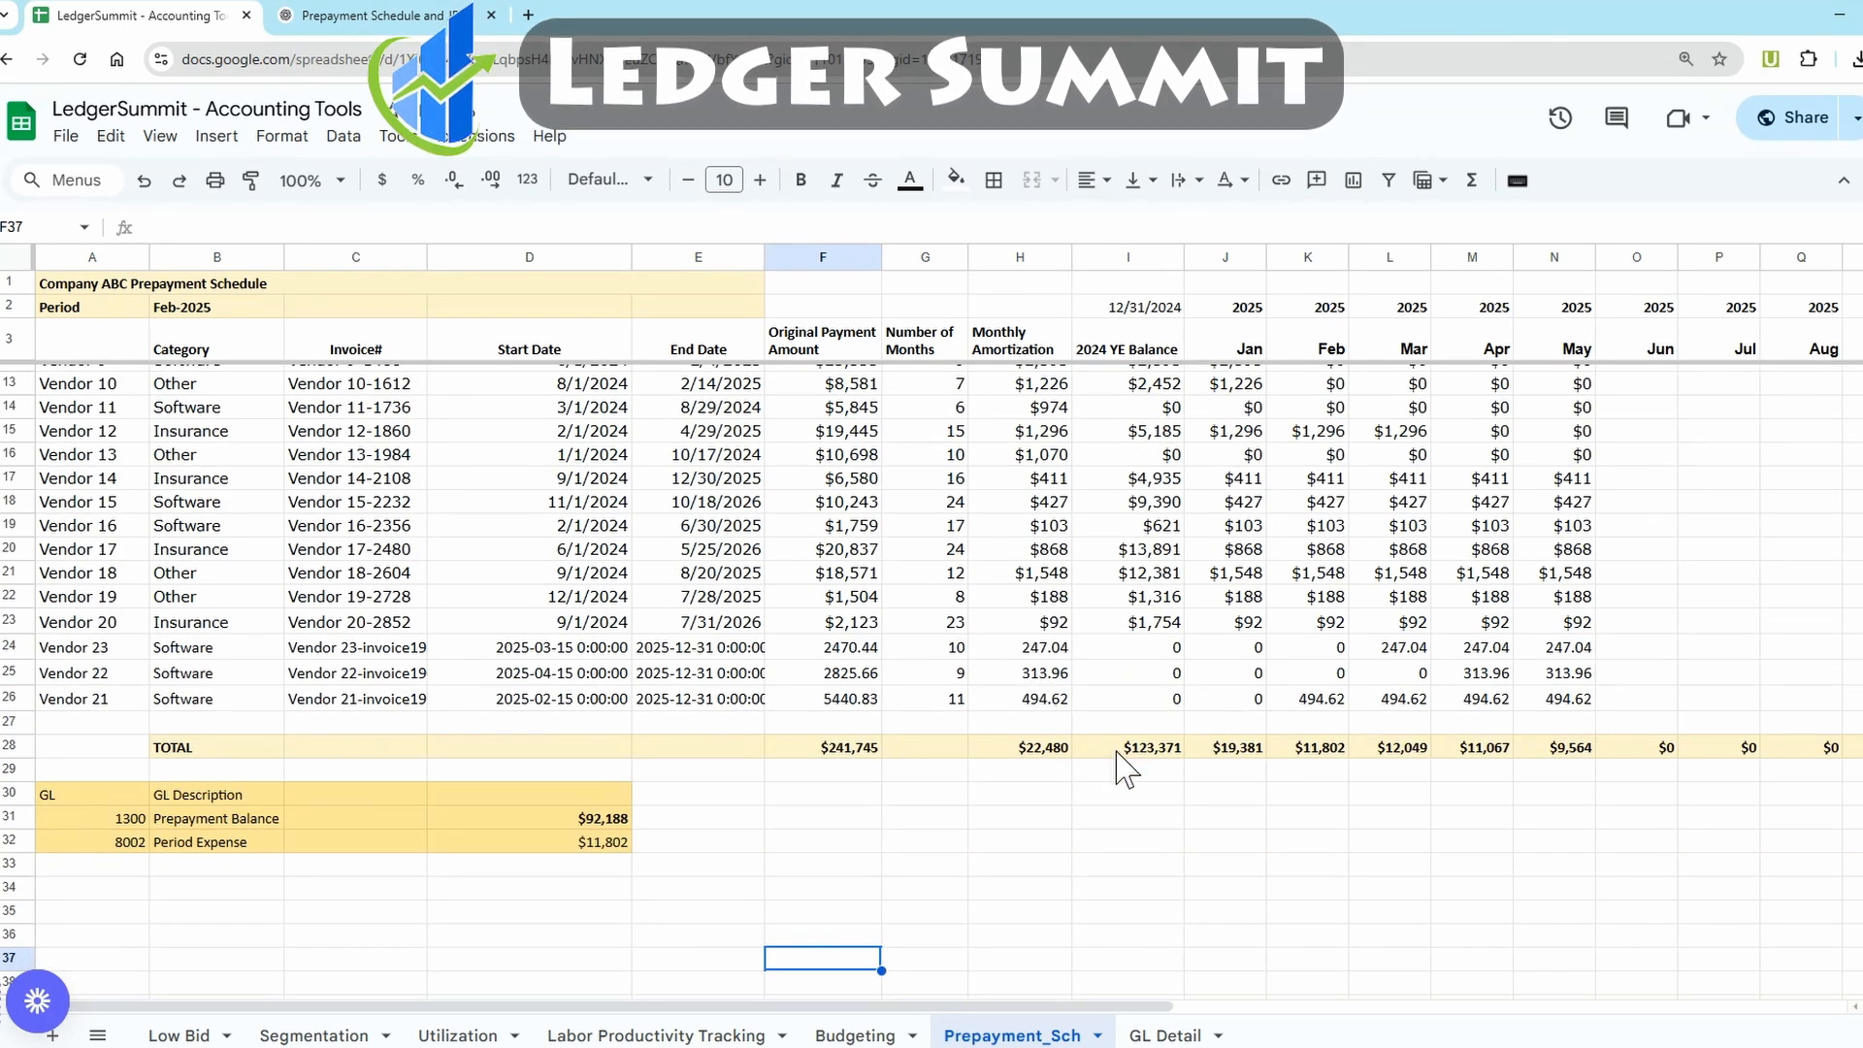
# Switch to the Updated_Prepayment_and_Journal_Entries workbook in Excel, look through Journal Entries, and fit the GL# column width on the Summary View sheet
pyautogui.moveTo(1424, 1046)
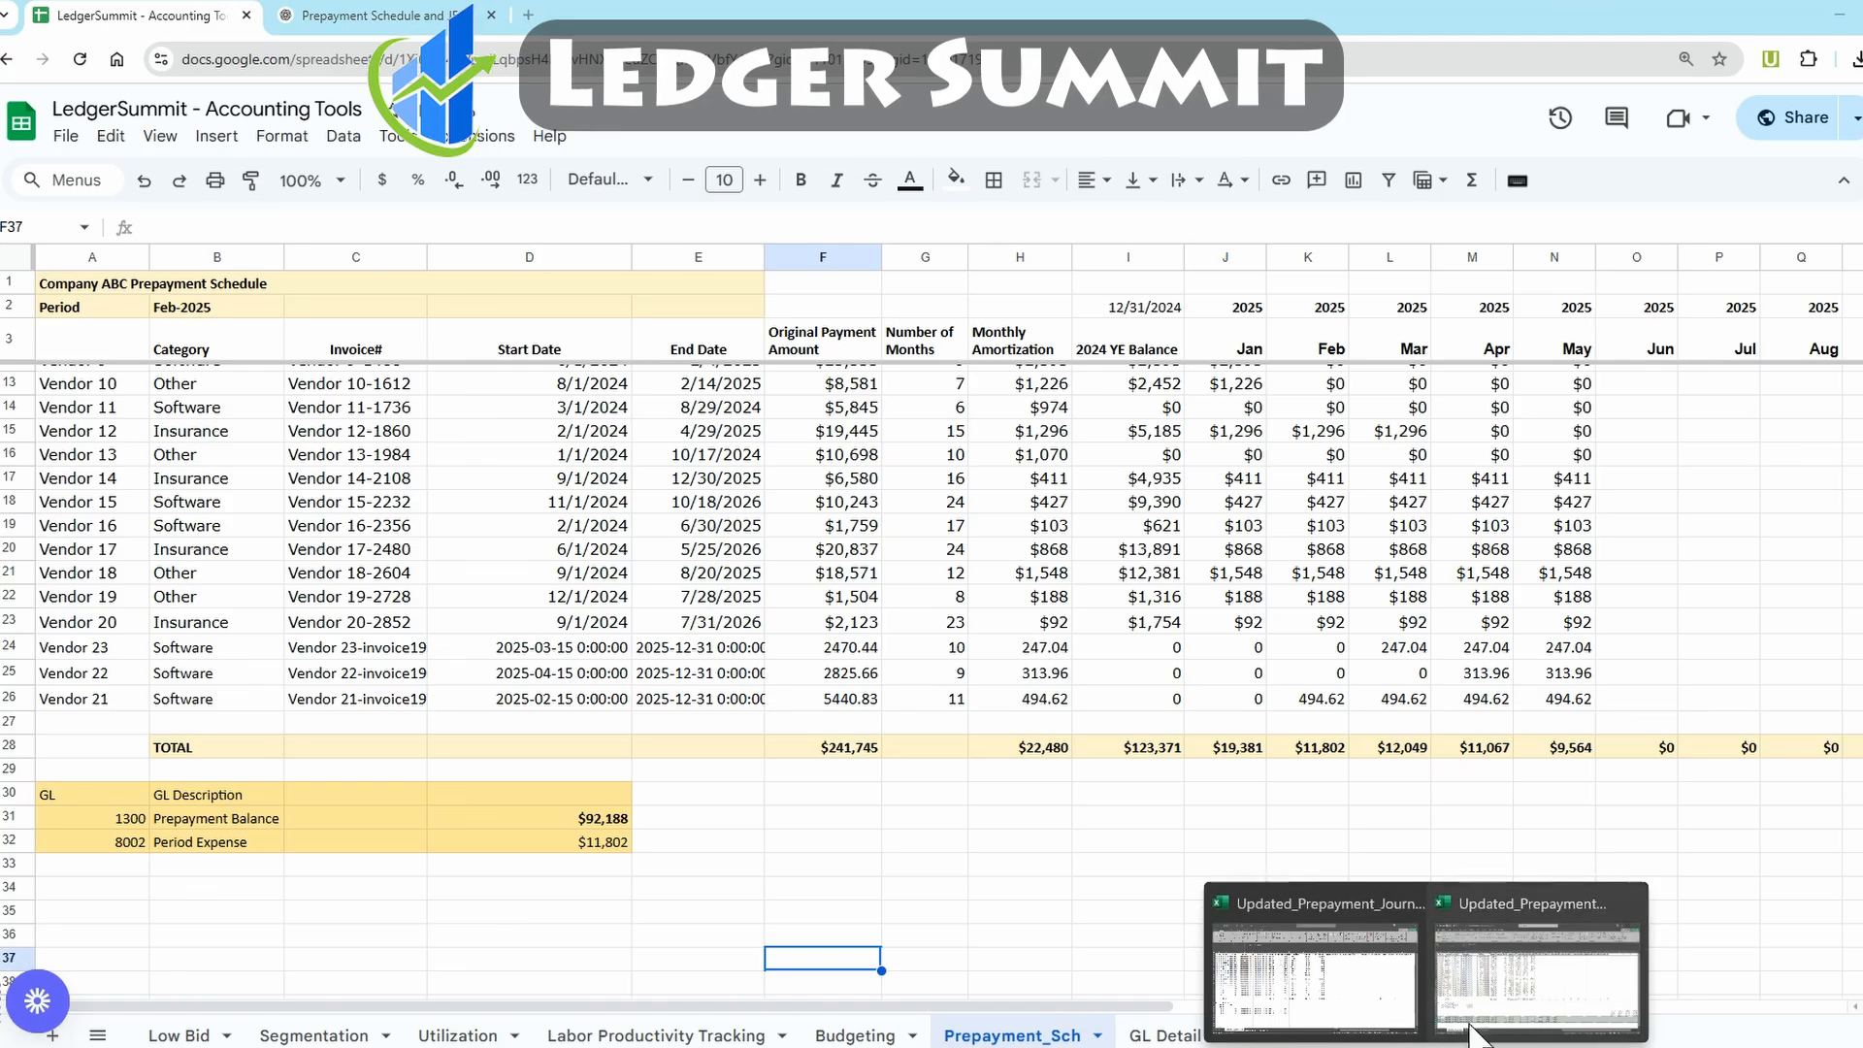
pyautogui.click(1510, 999)
pyautogui.click(323, 1016)
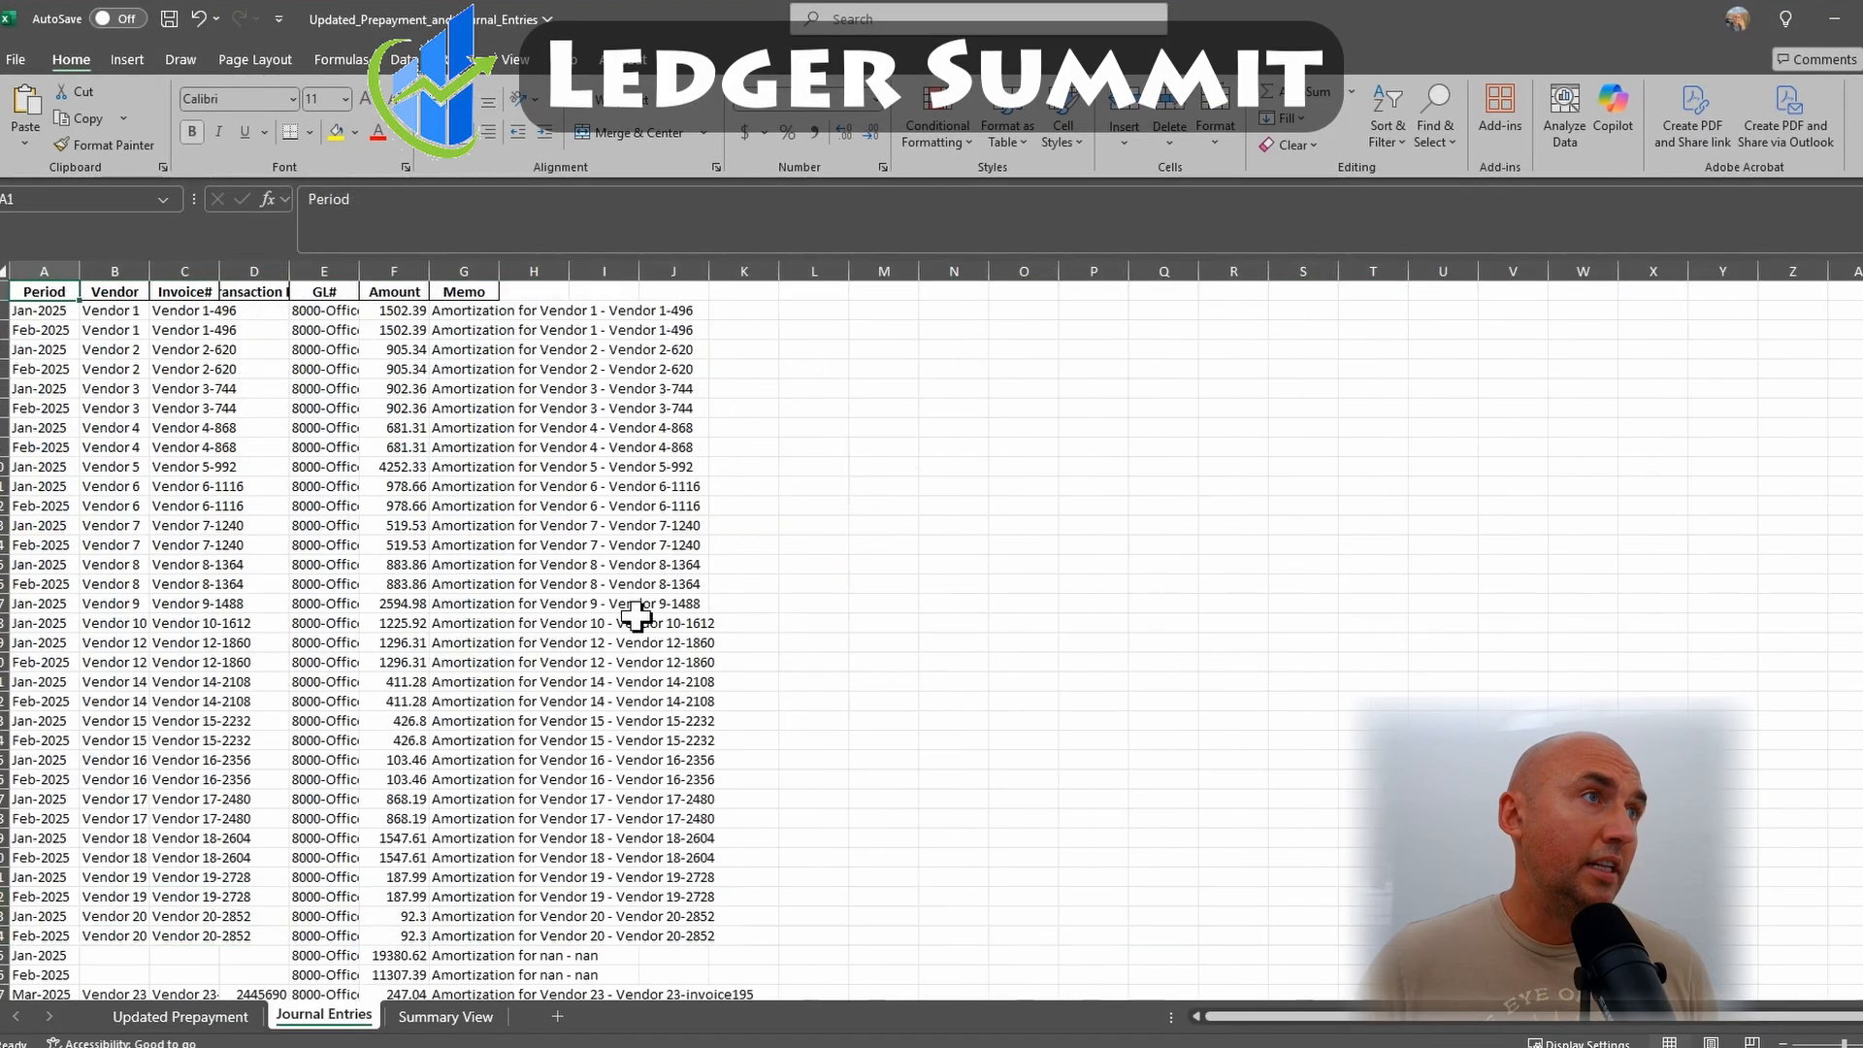
pyautogui.scroll(-8, 635, 614)
pyautogui.click(445, 1016)
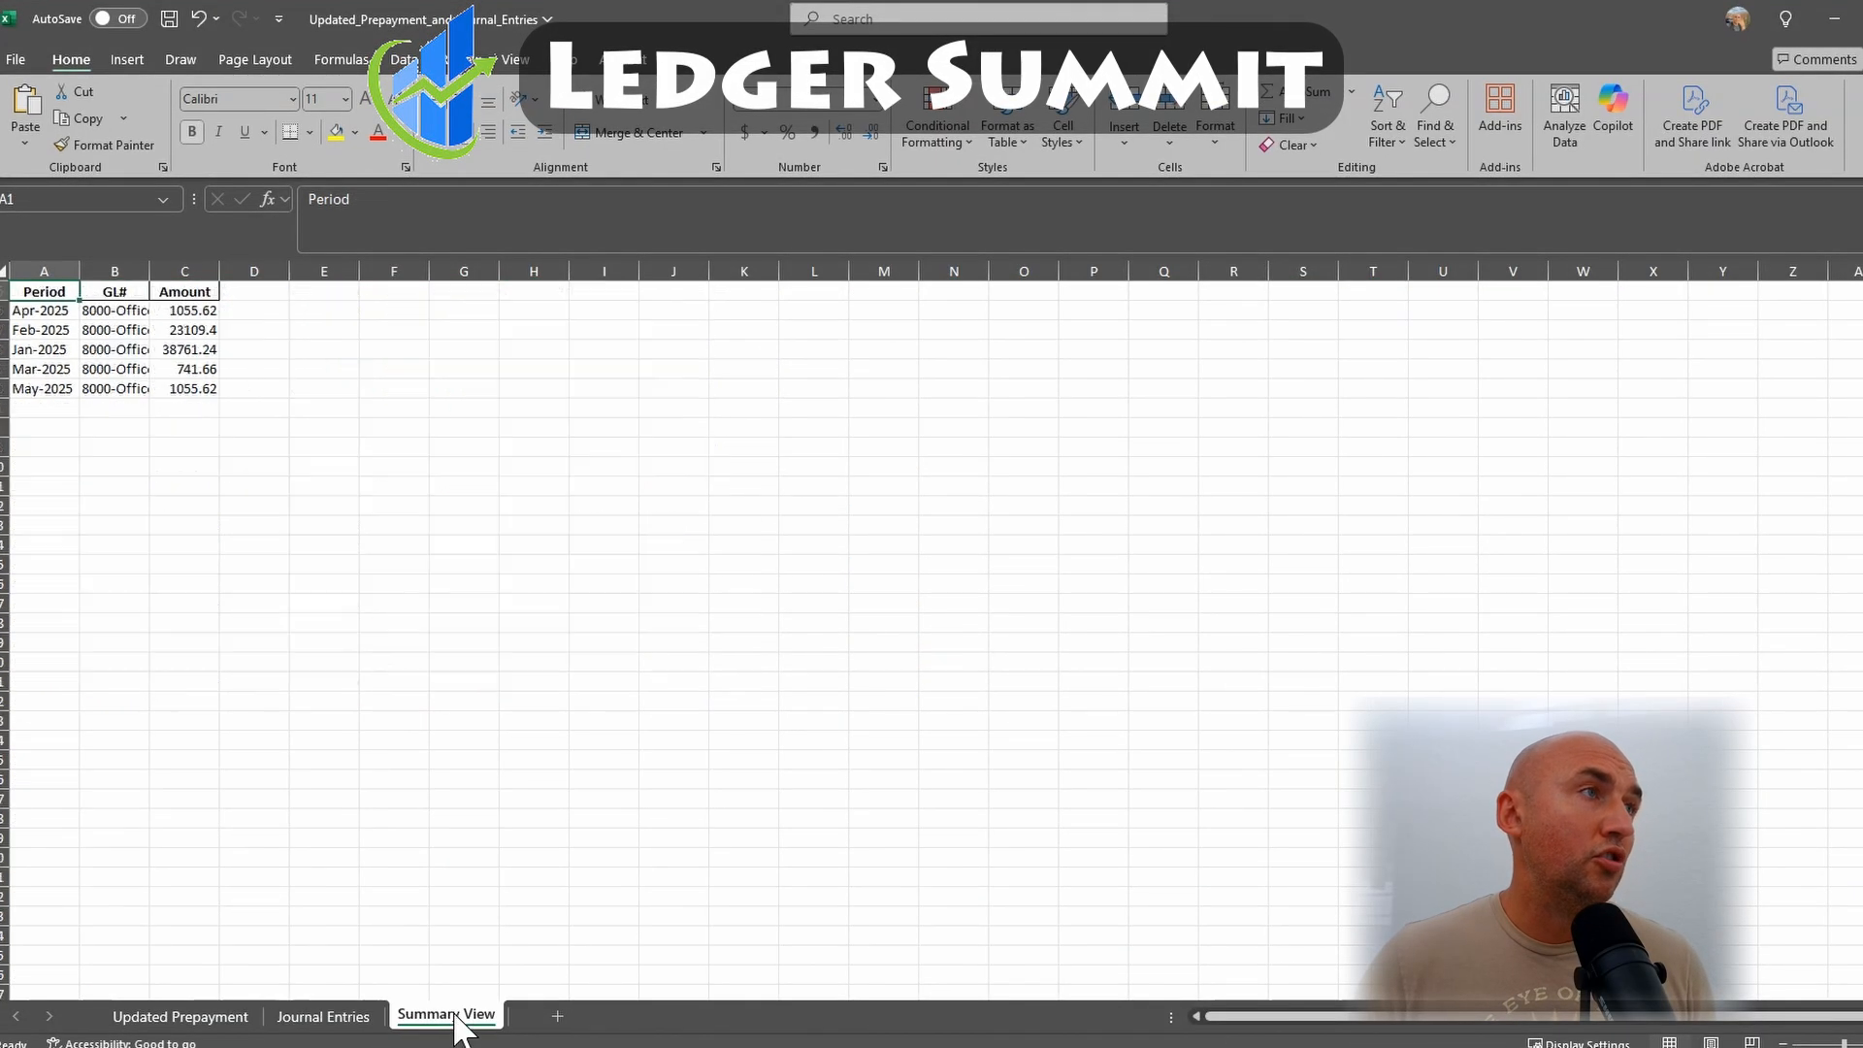
pyautogui.doubleClick(150, 271)
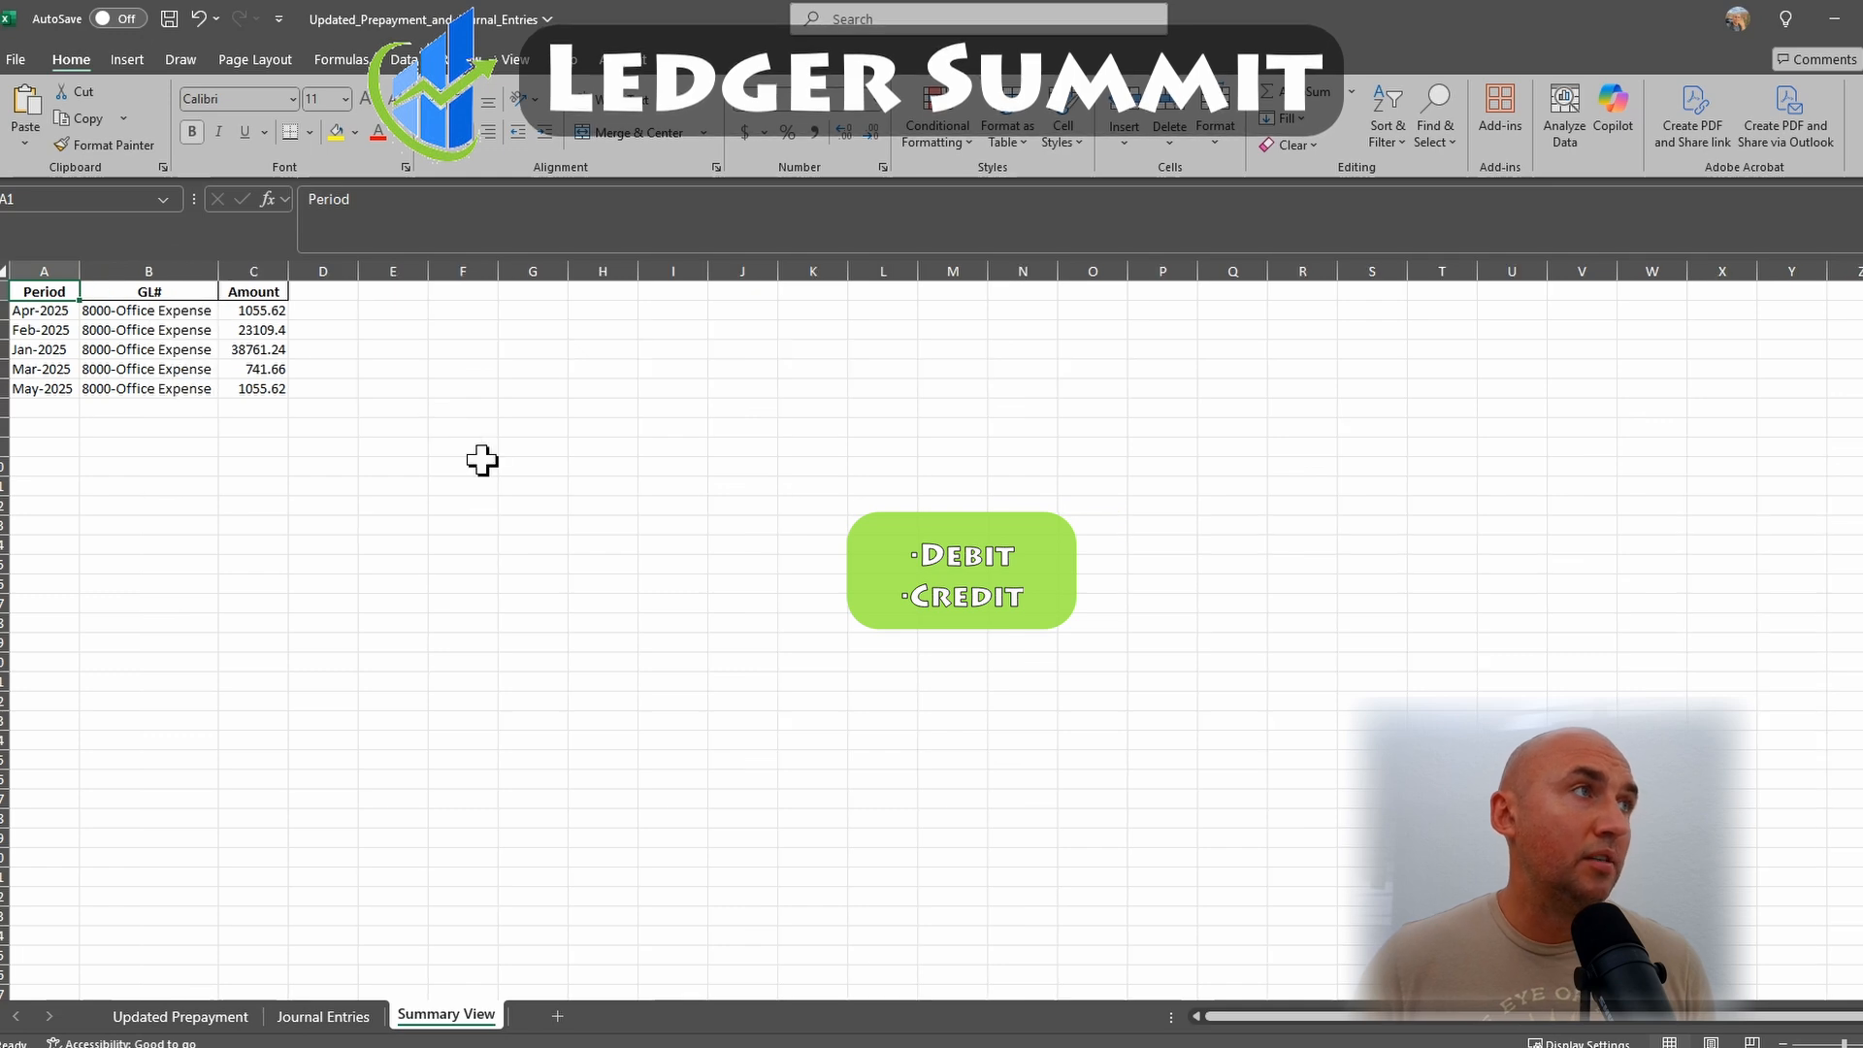
pyautogui.click(300, 565)
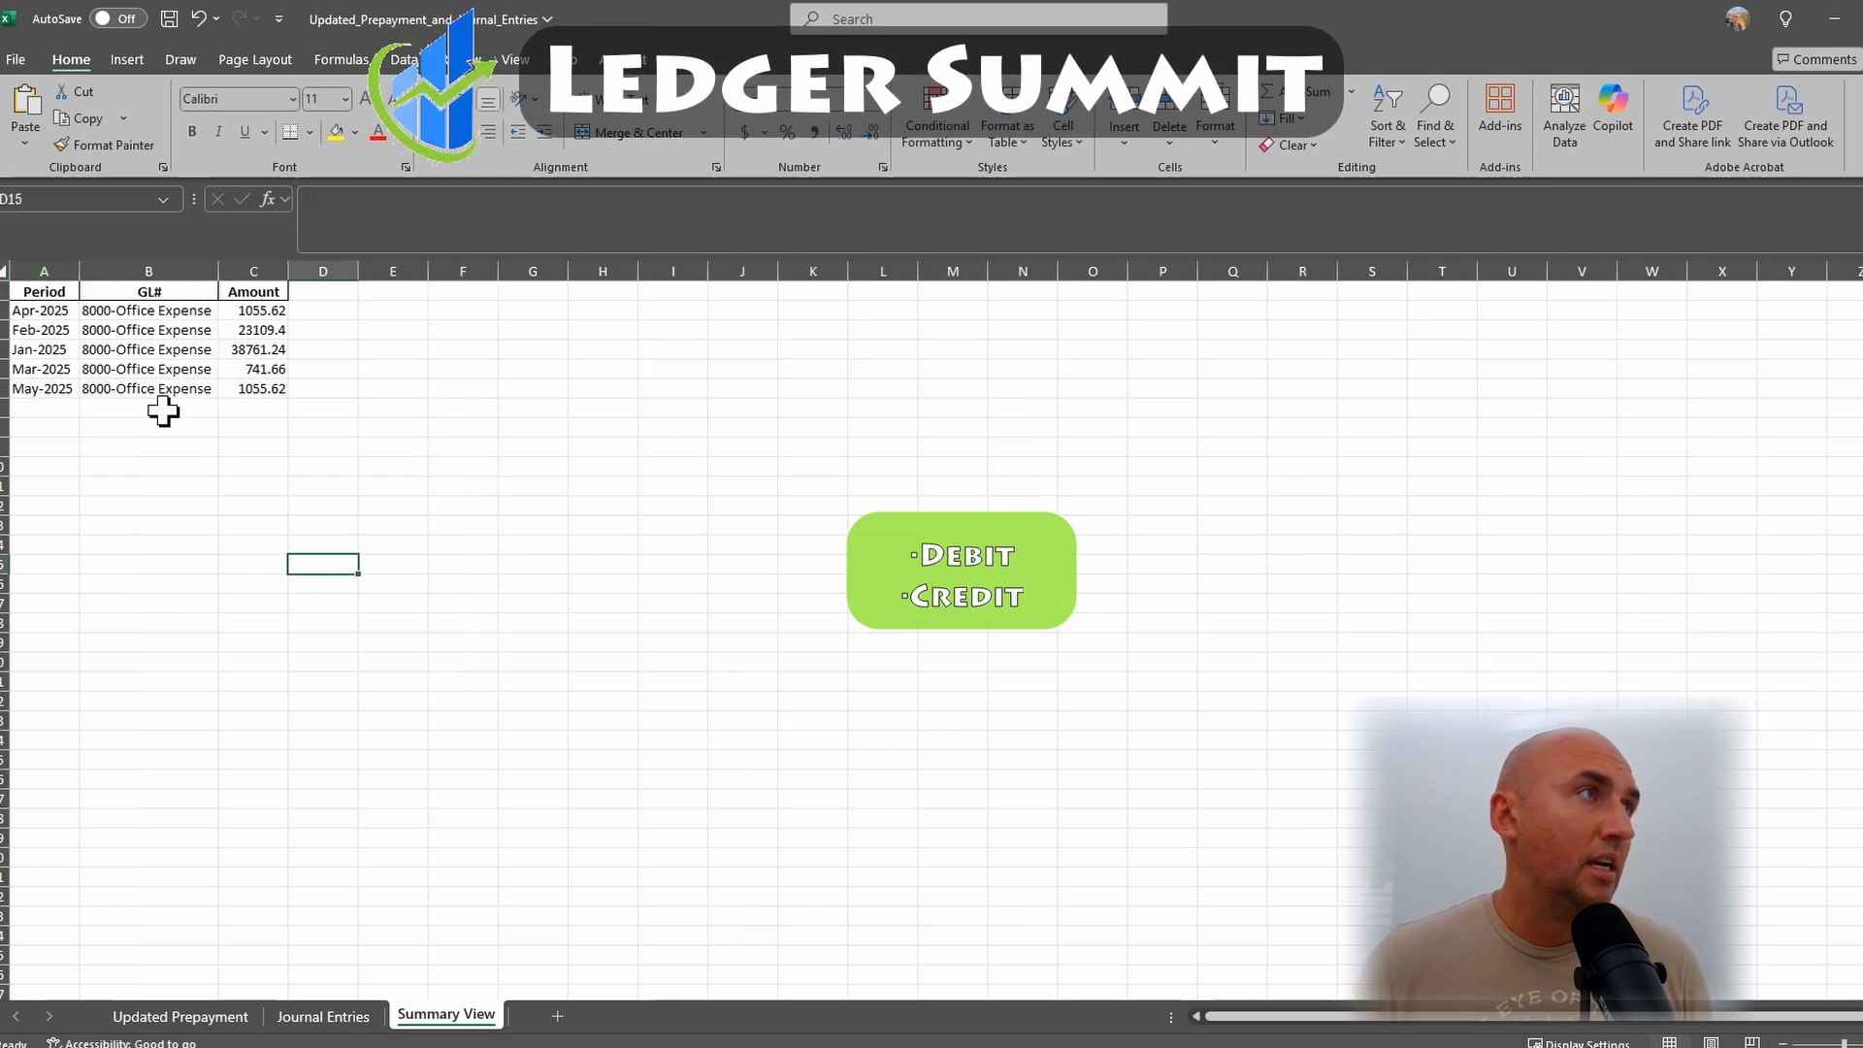
# Turn on filtering for the header row of the Journal Entries sheet
pyautogui.click(330, 1015)
pyautogui.scroll(3, 315, 717)
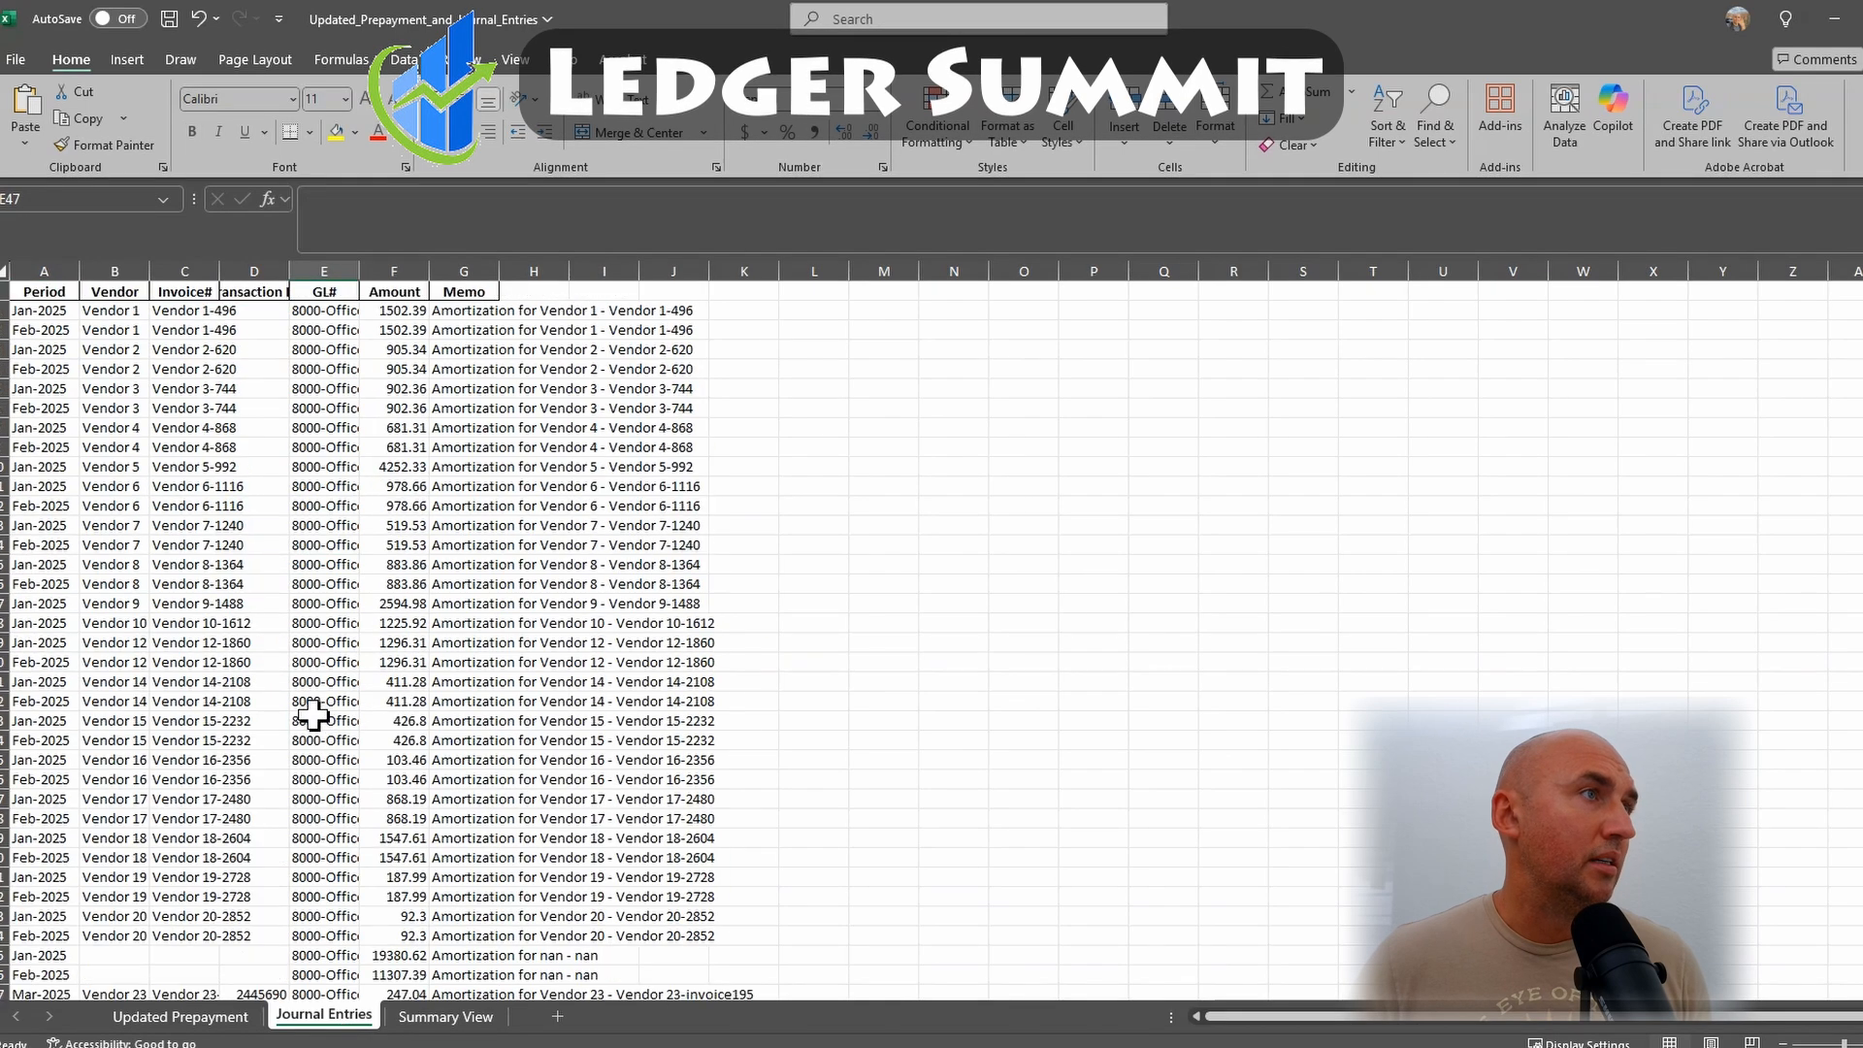
pyautogui.click(140, 293)
pyautogui.hotkey('alt', 'd')
pyautogui.press('f')
pyautogui.press('f')
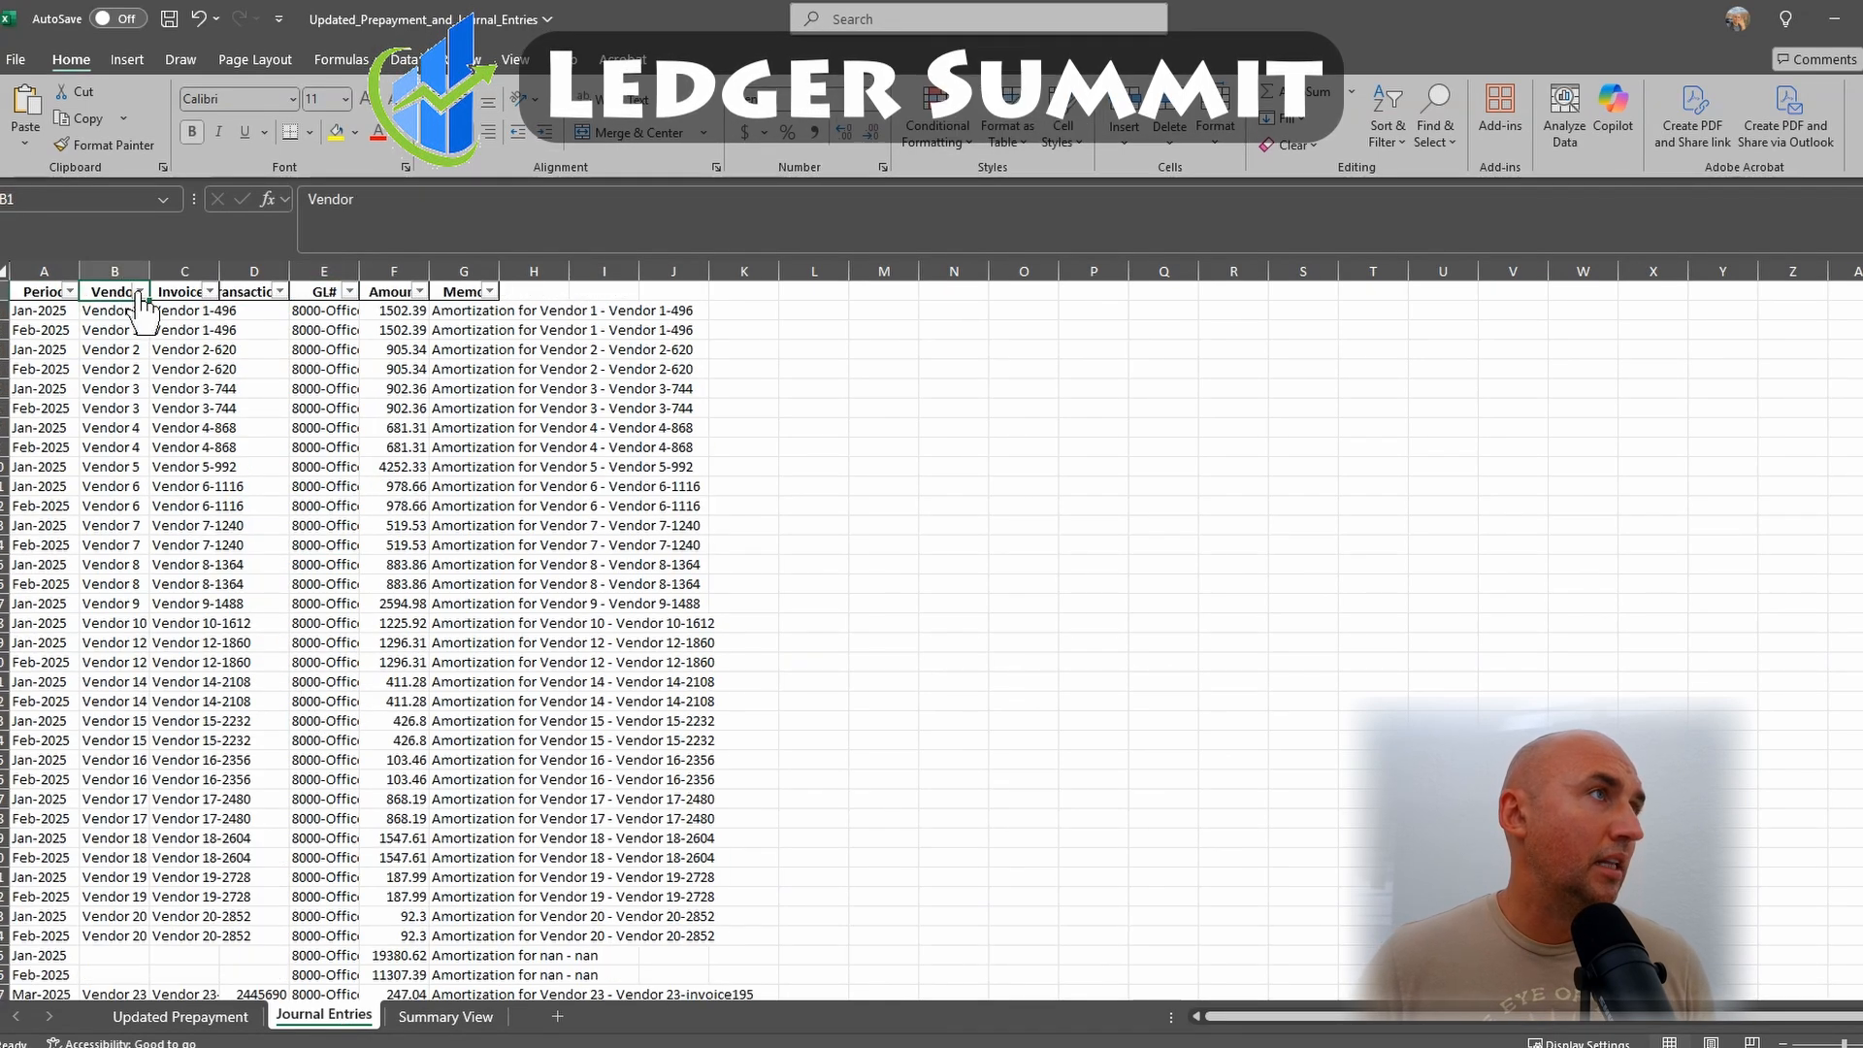
# Filter the Vendor column to show only Vendor 21, Vendor 22 and Vendor 23
pyautogui.click(141, 291)
pyautogui.click(85, 560)
pyautogui.scroll(-4, 107, 706)
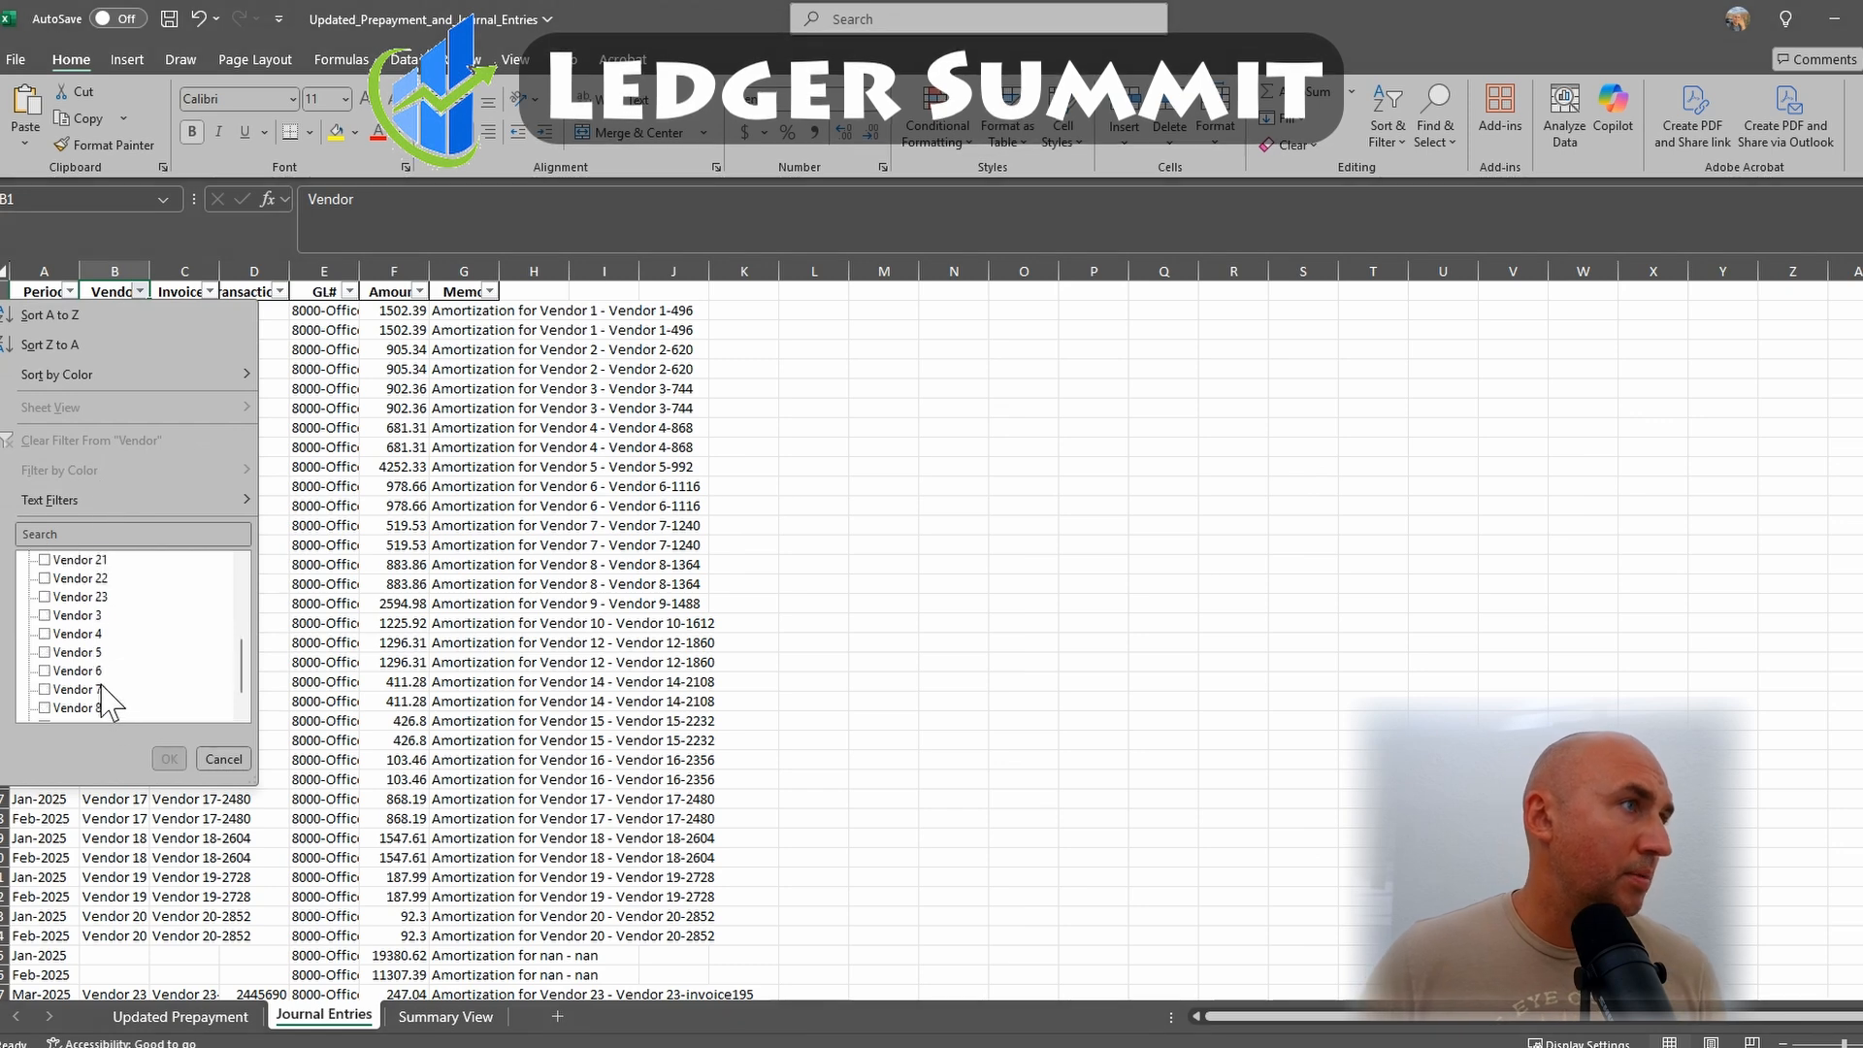
pyautogui.scroll(4, 101, 680)
pyautogui.scroll(-4, 118, 688)
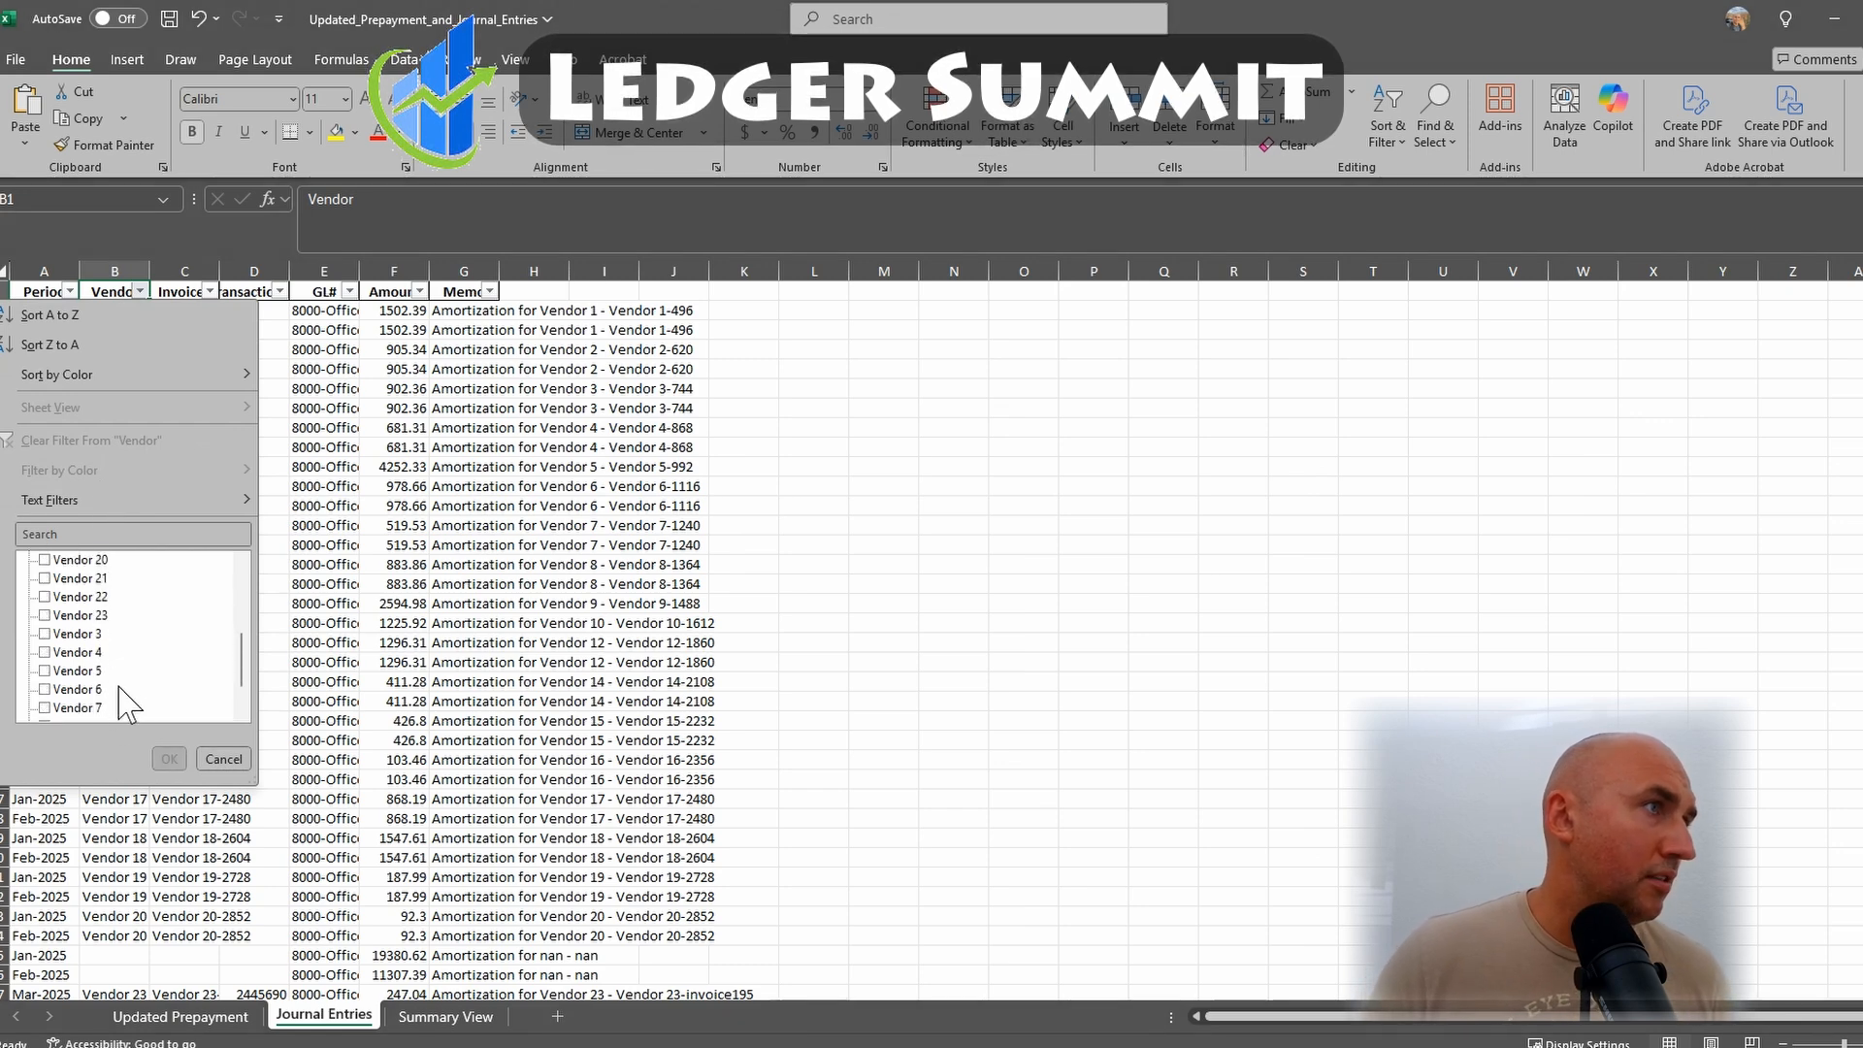
pyautogui.scroll(5, 126, 698)
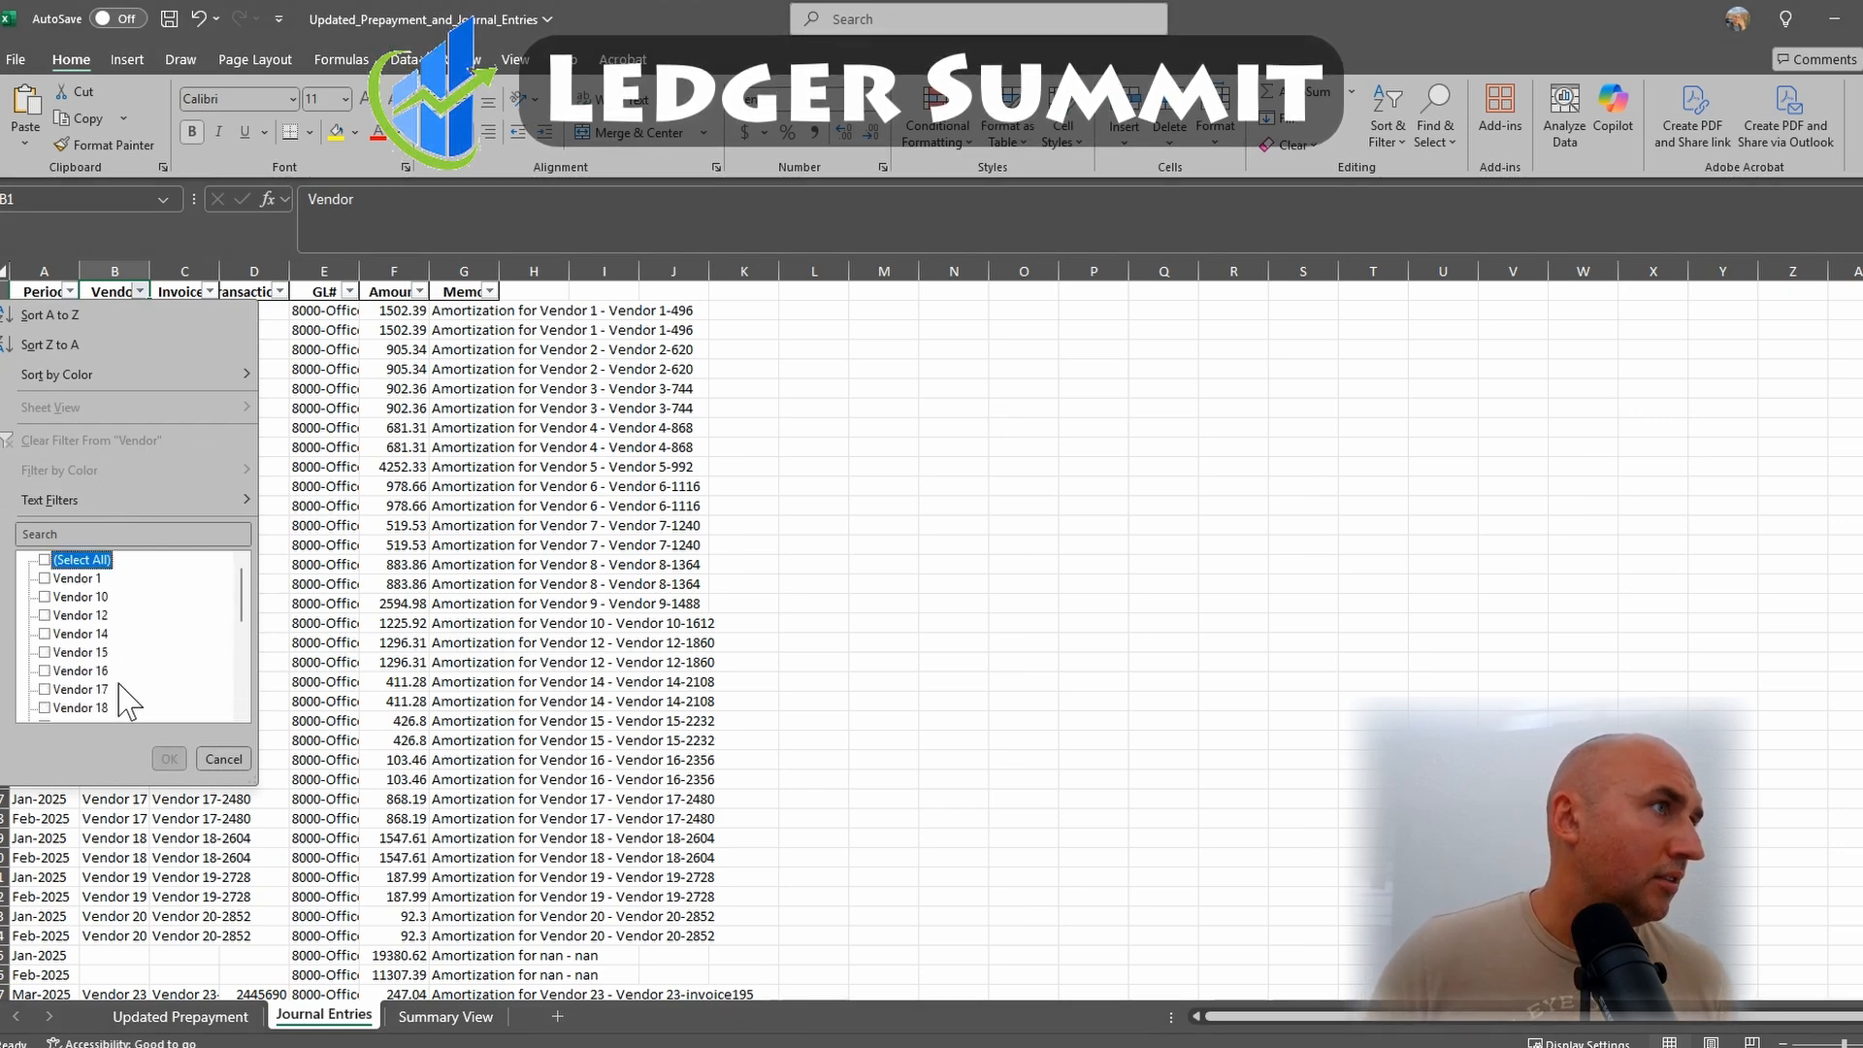
pyautogui.scroll(-3, 126, 698)
pyautogui.click(81, 615)
pyautogui.click(93, 634)
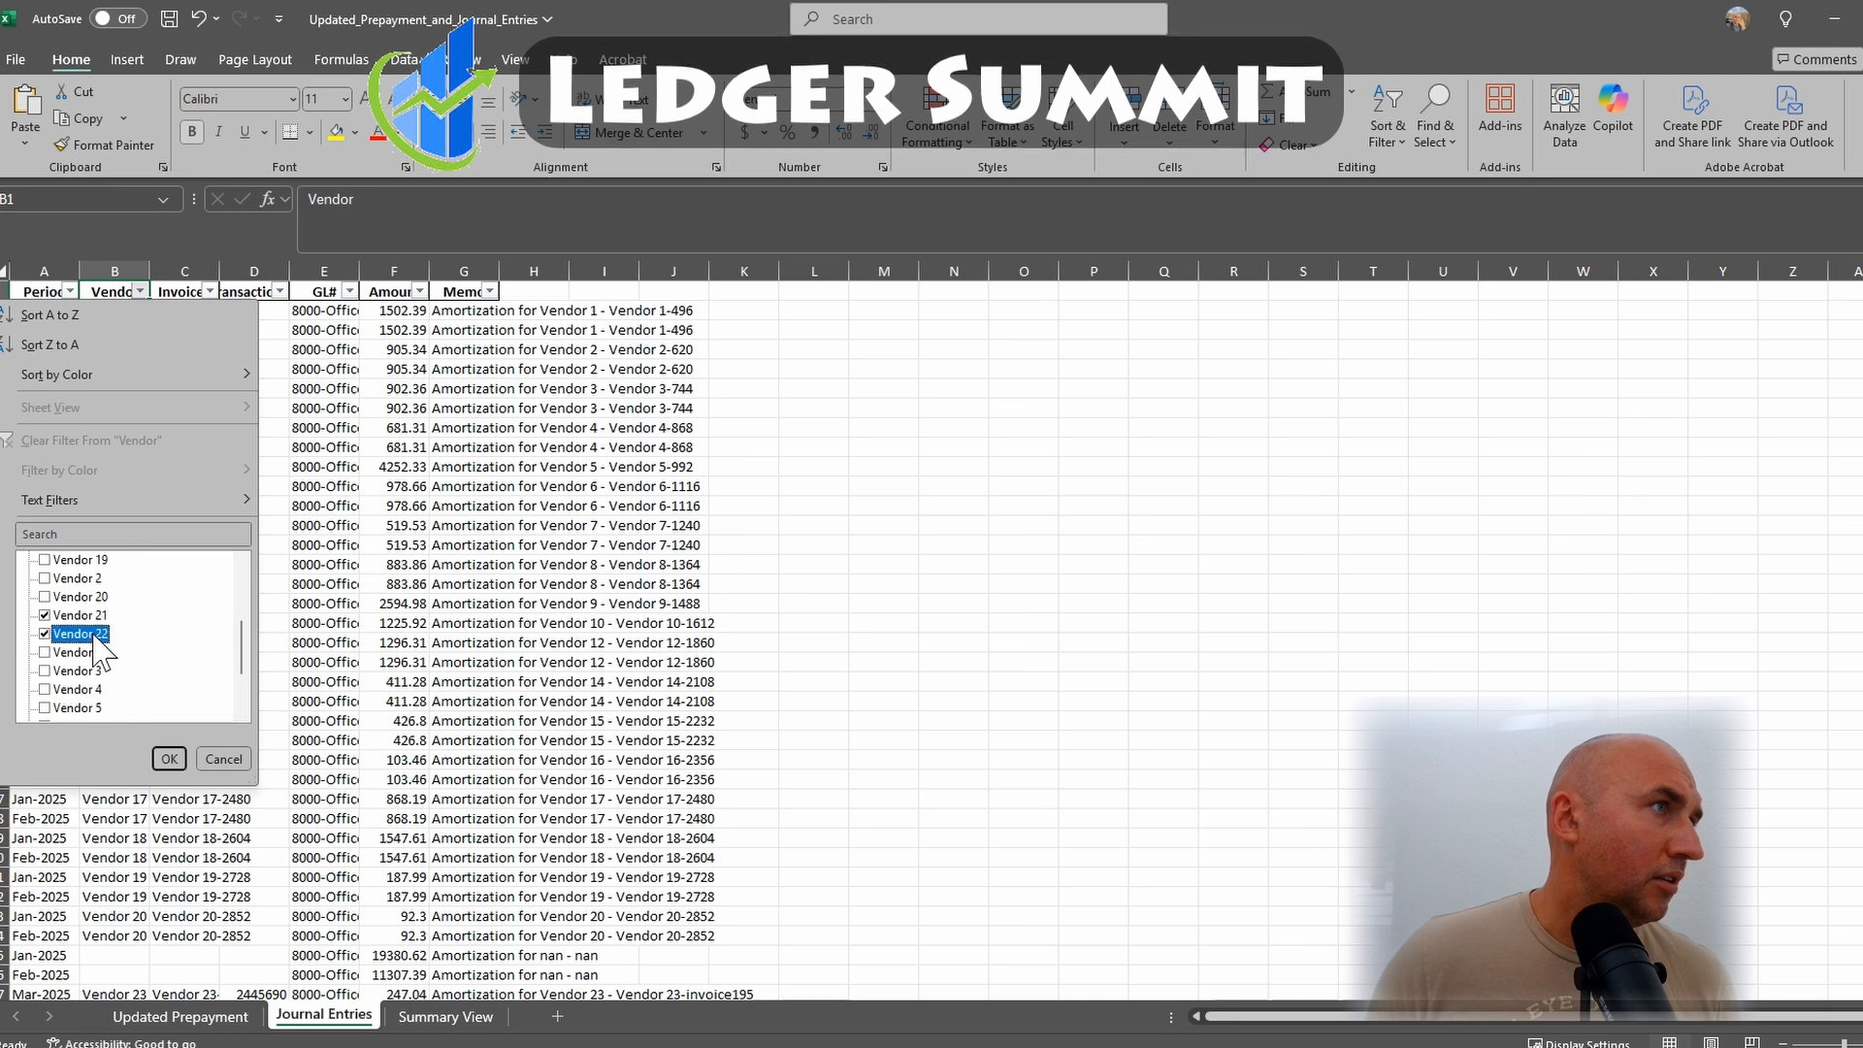
pyautogui.click(93, 652)
pyautogui.click(169, 759)
pyautogui.click(743, 562)
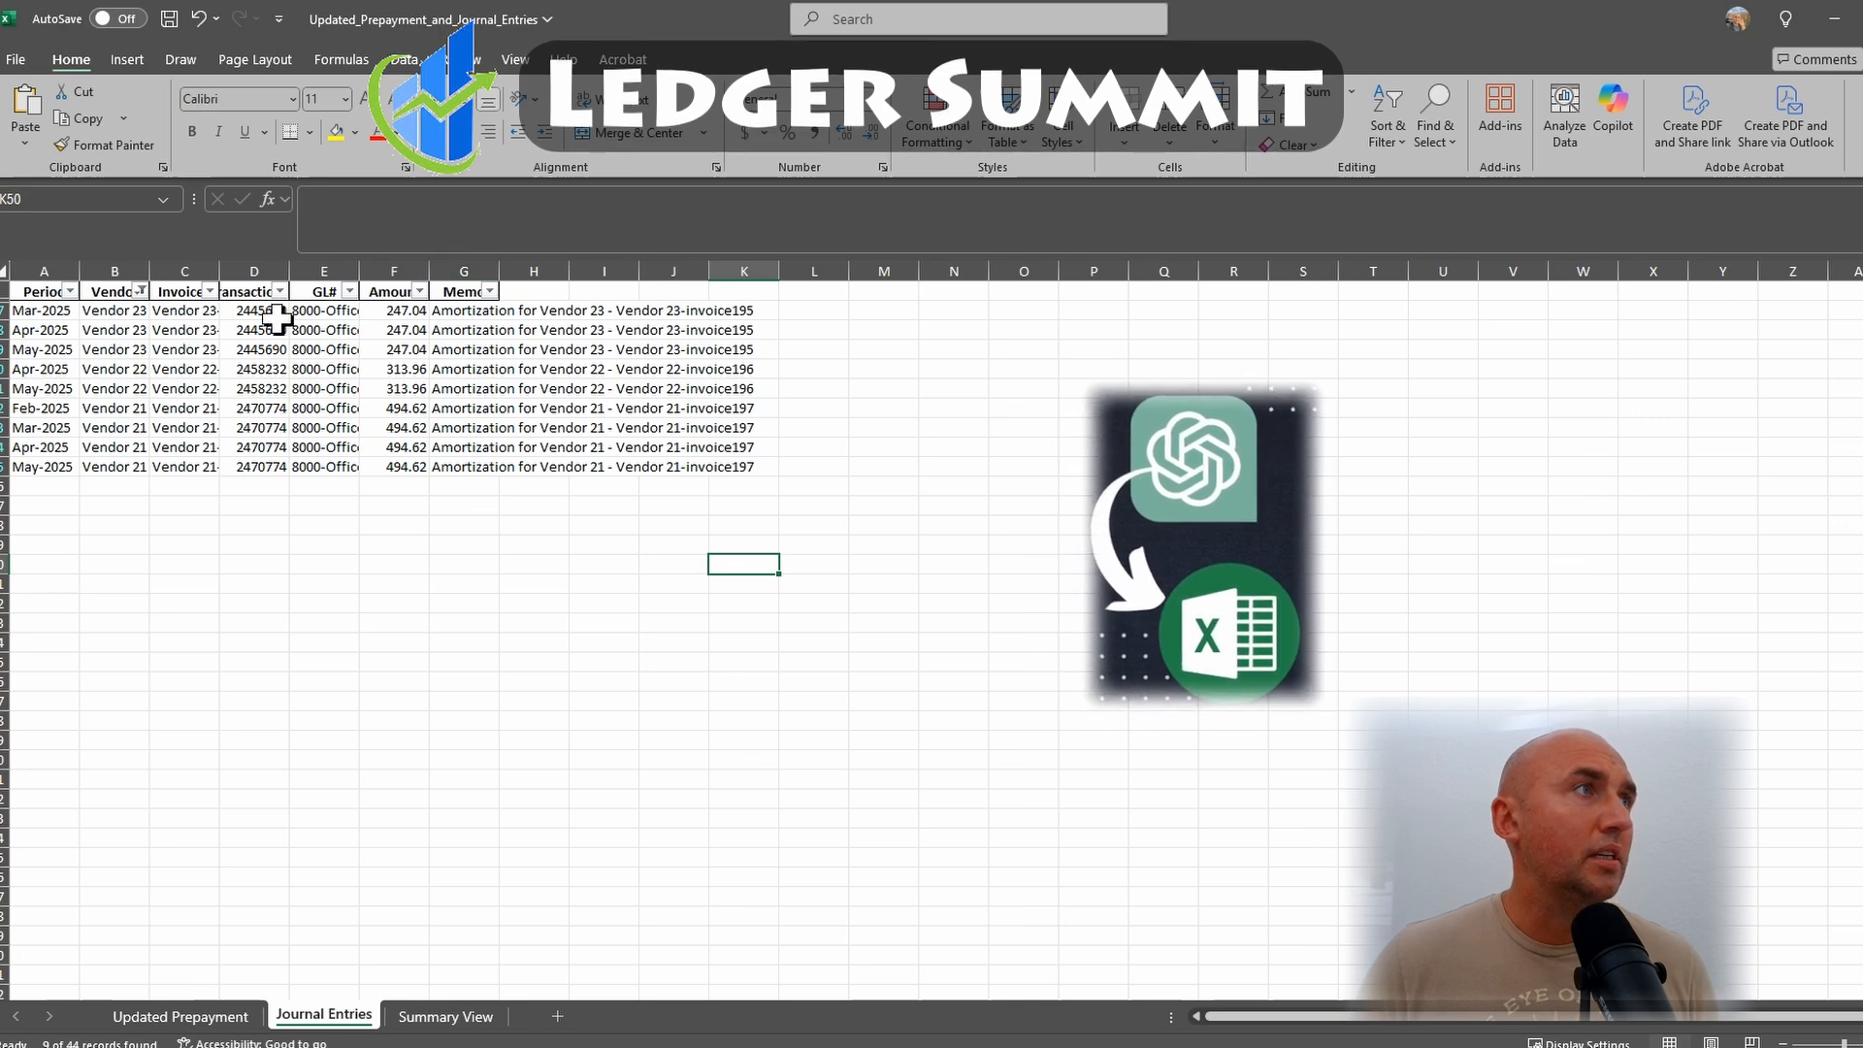
# Fit the Transaction ID, Invoice#, Vendor and GL# column widths to their contents and check the filtered invoice and transaction numbers
pyautogui.doubleClick(287, 273)
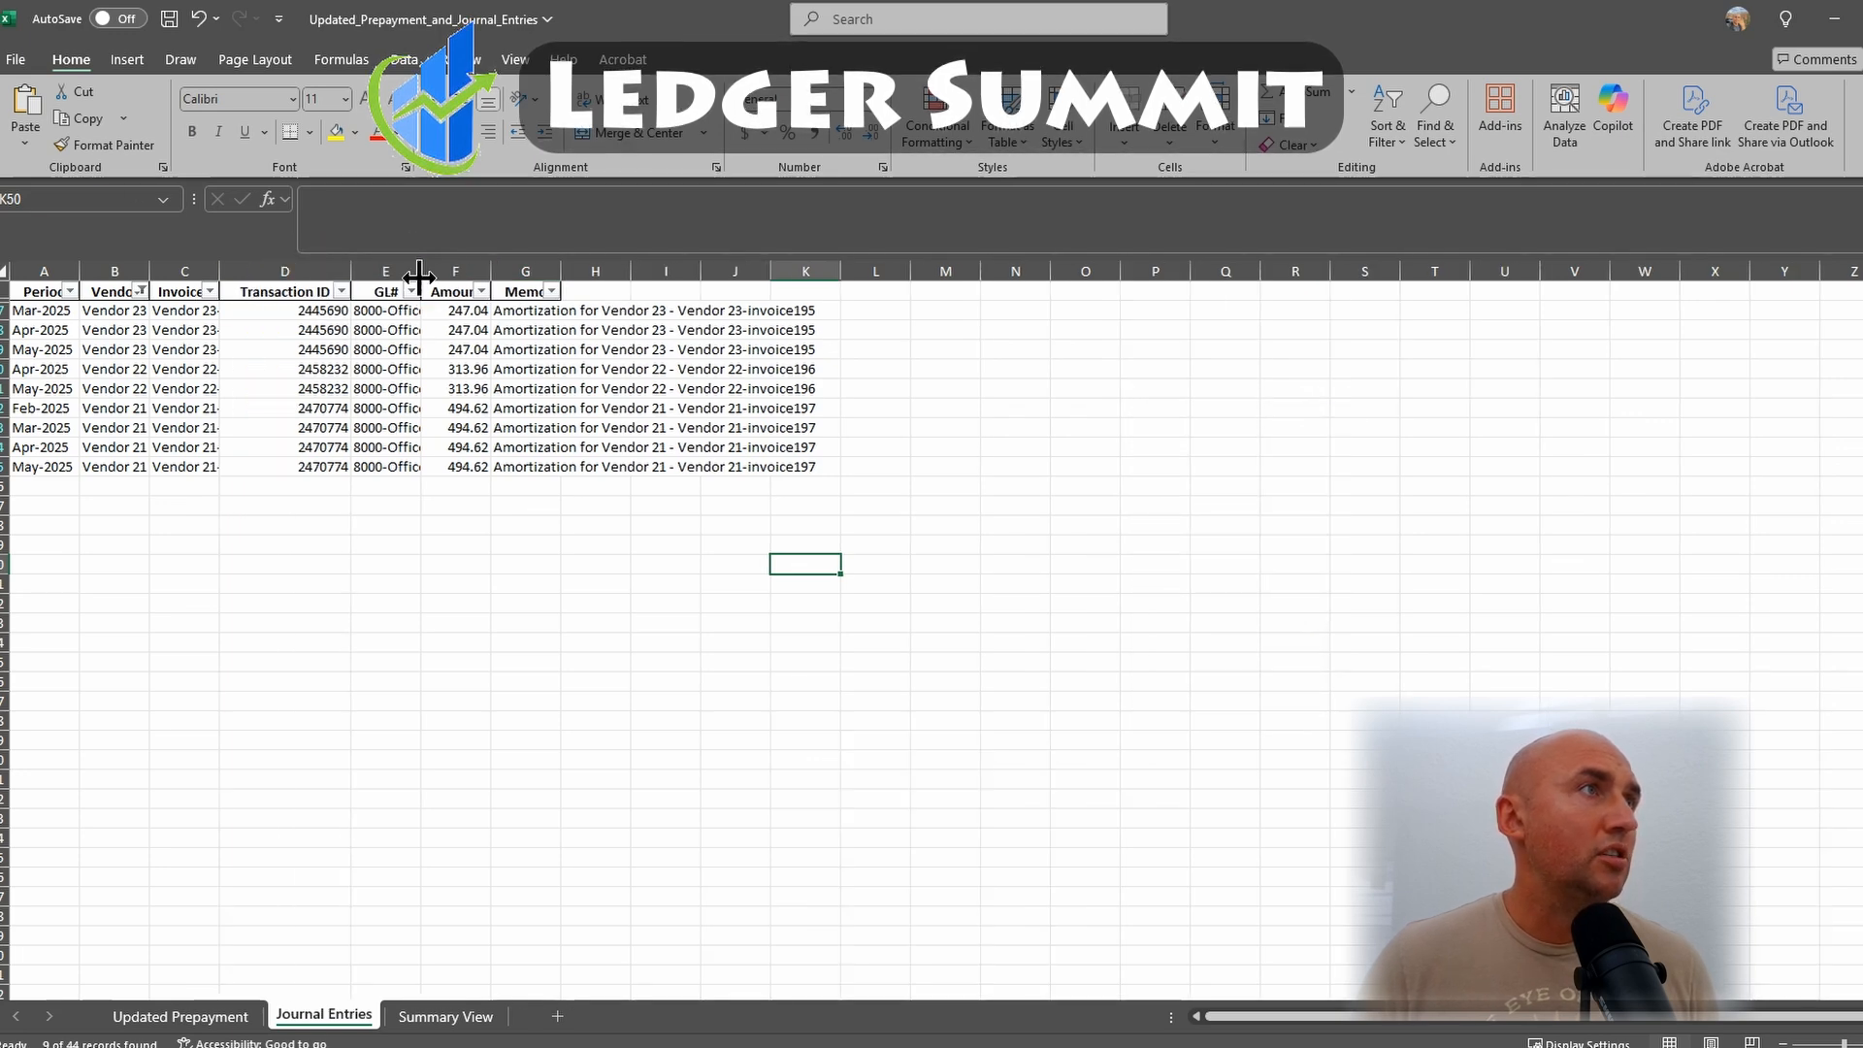
pyautogui.doubleClick(234, 261)
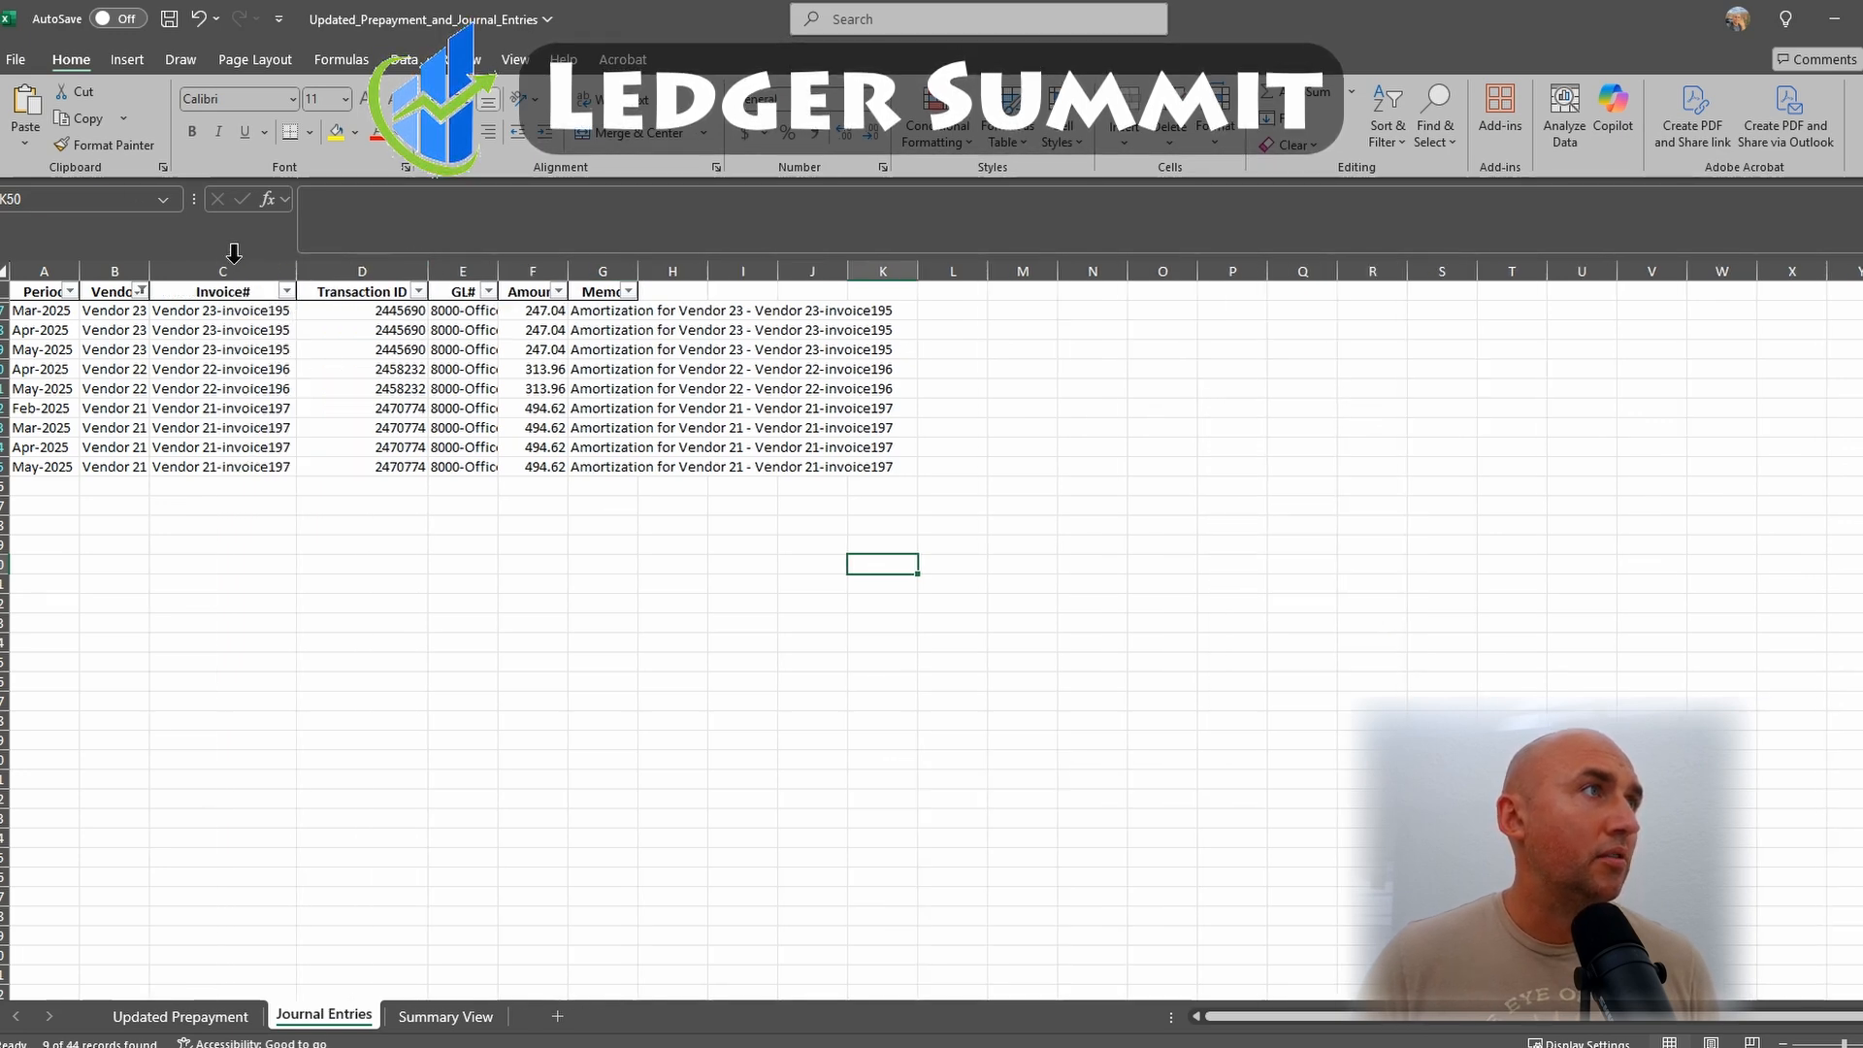
pyautogui.doubleClick(150, 261)
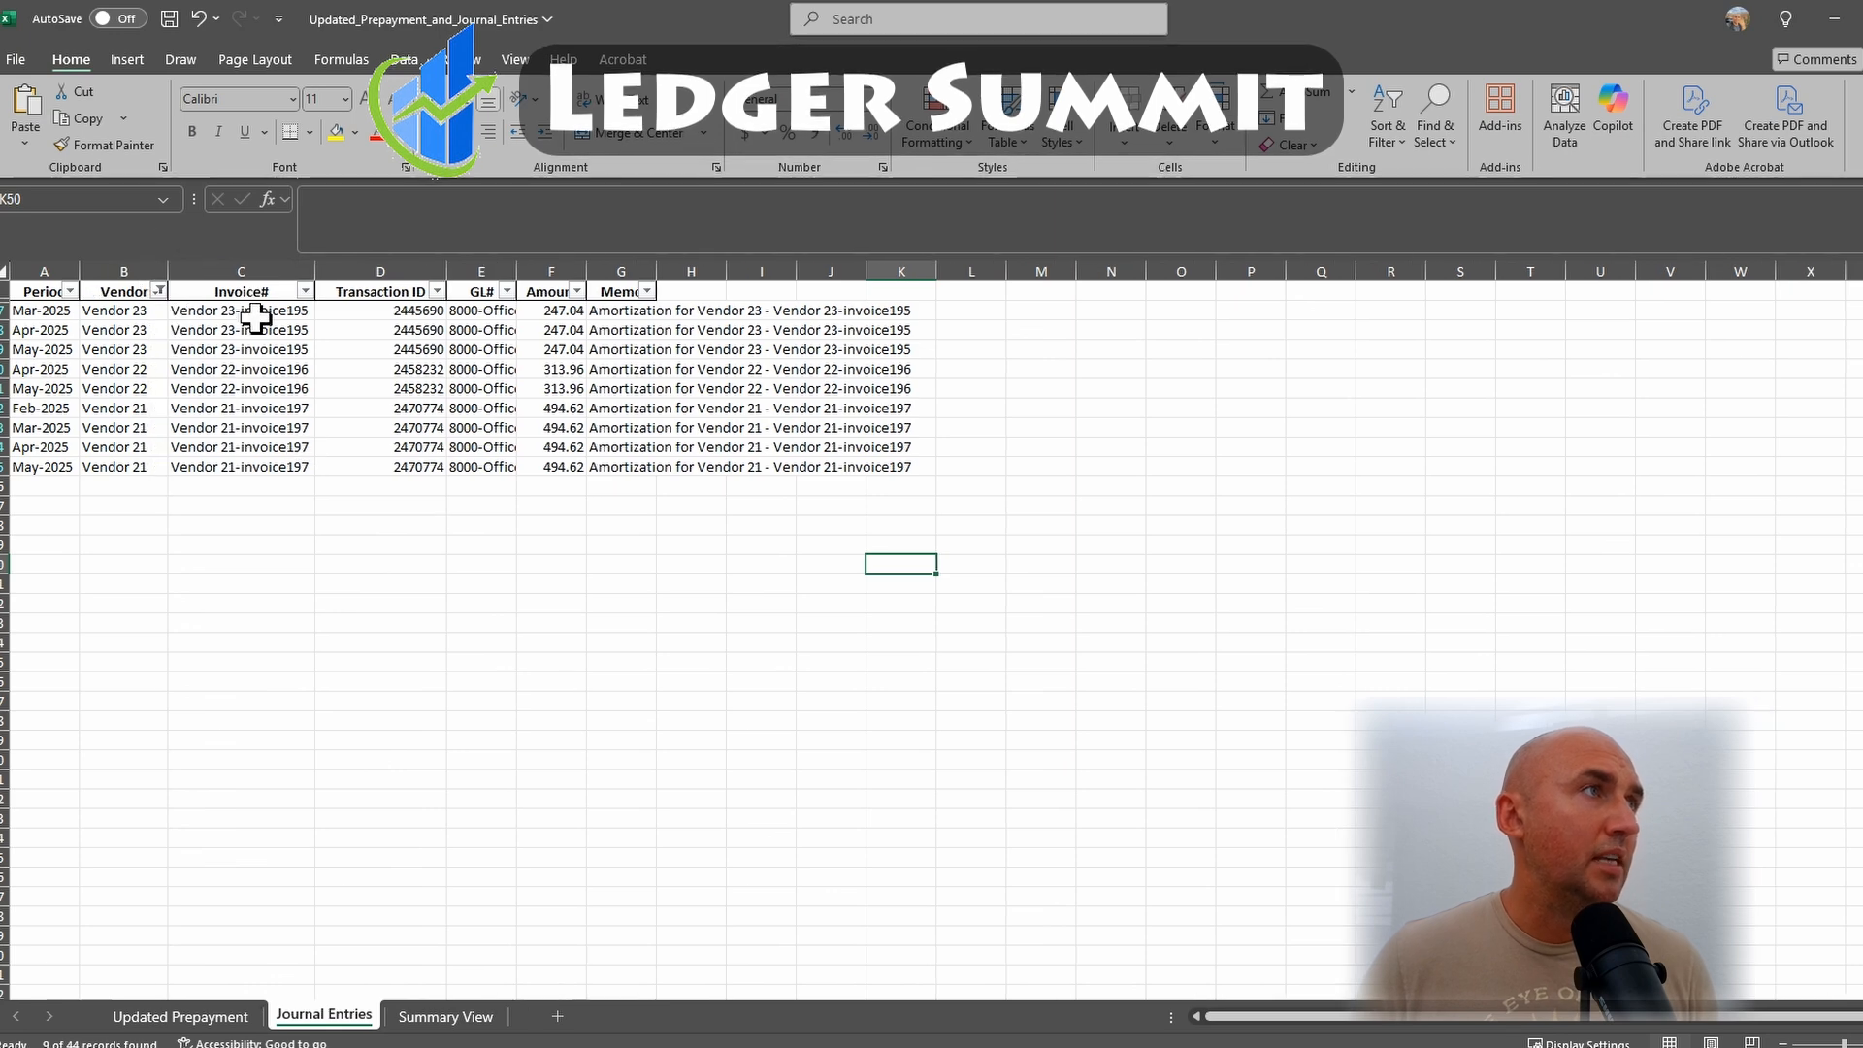
pyautogui.moveTo(260, 291); pyautogui.dragTo(258, 467)
pyautogui.moveTo(395, 291); pyautogui.dragTo(393, 472)
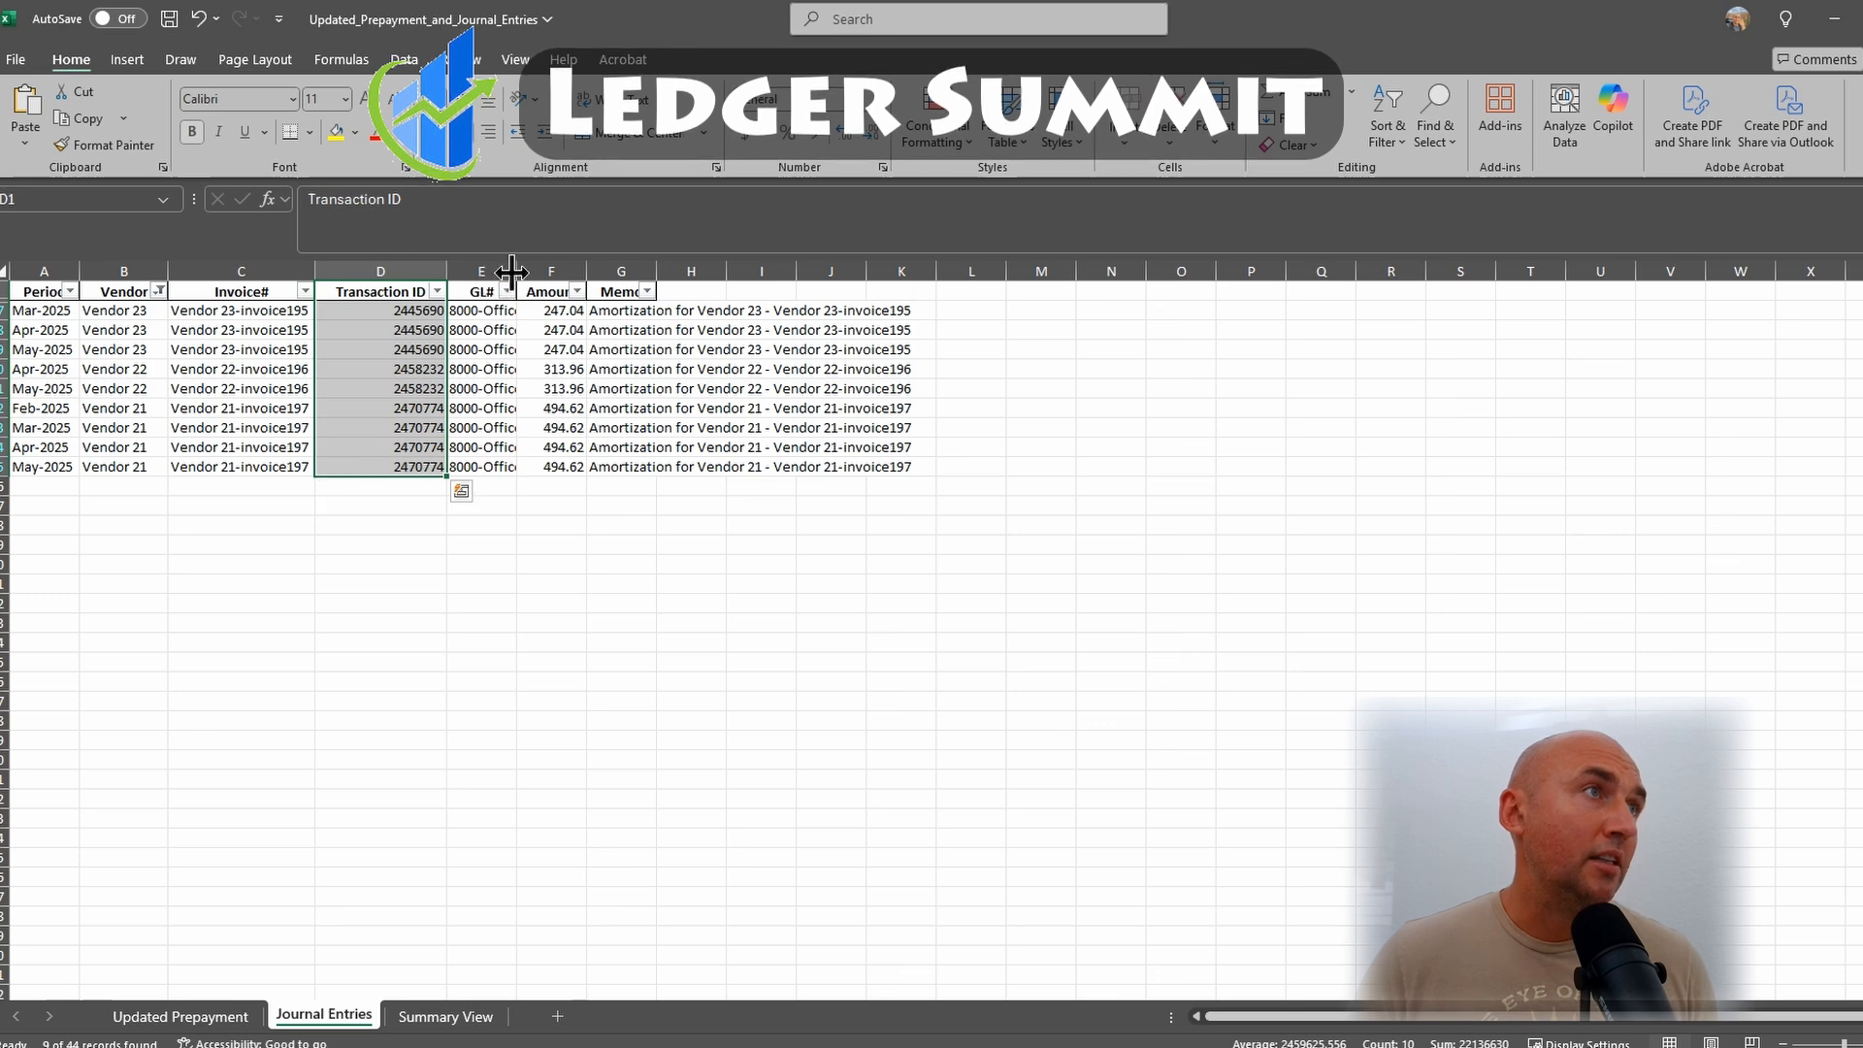
pyautogui.doubleClick(511, 271)
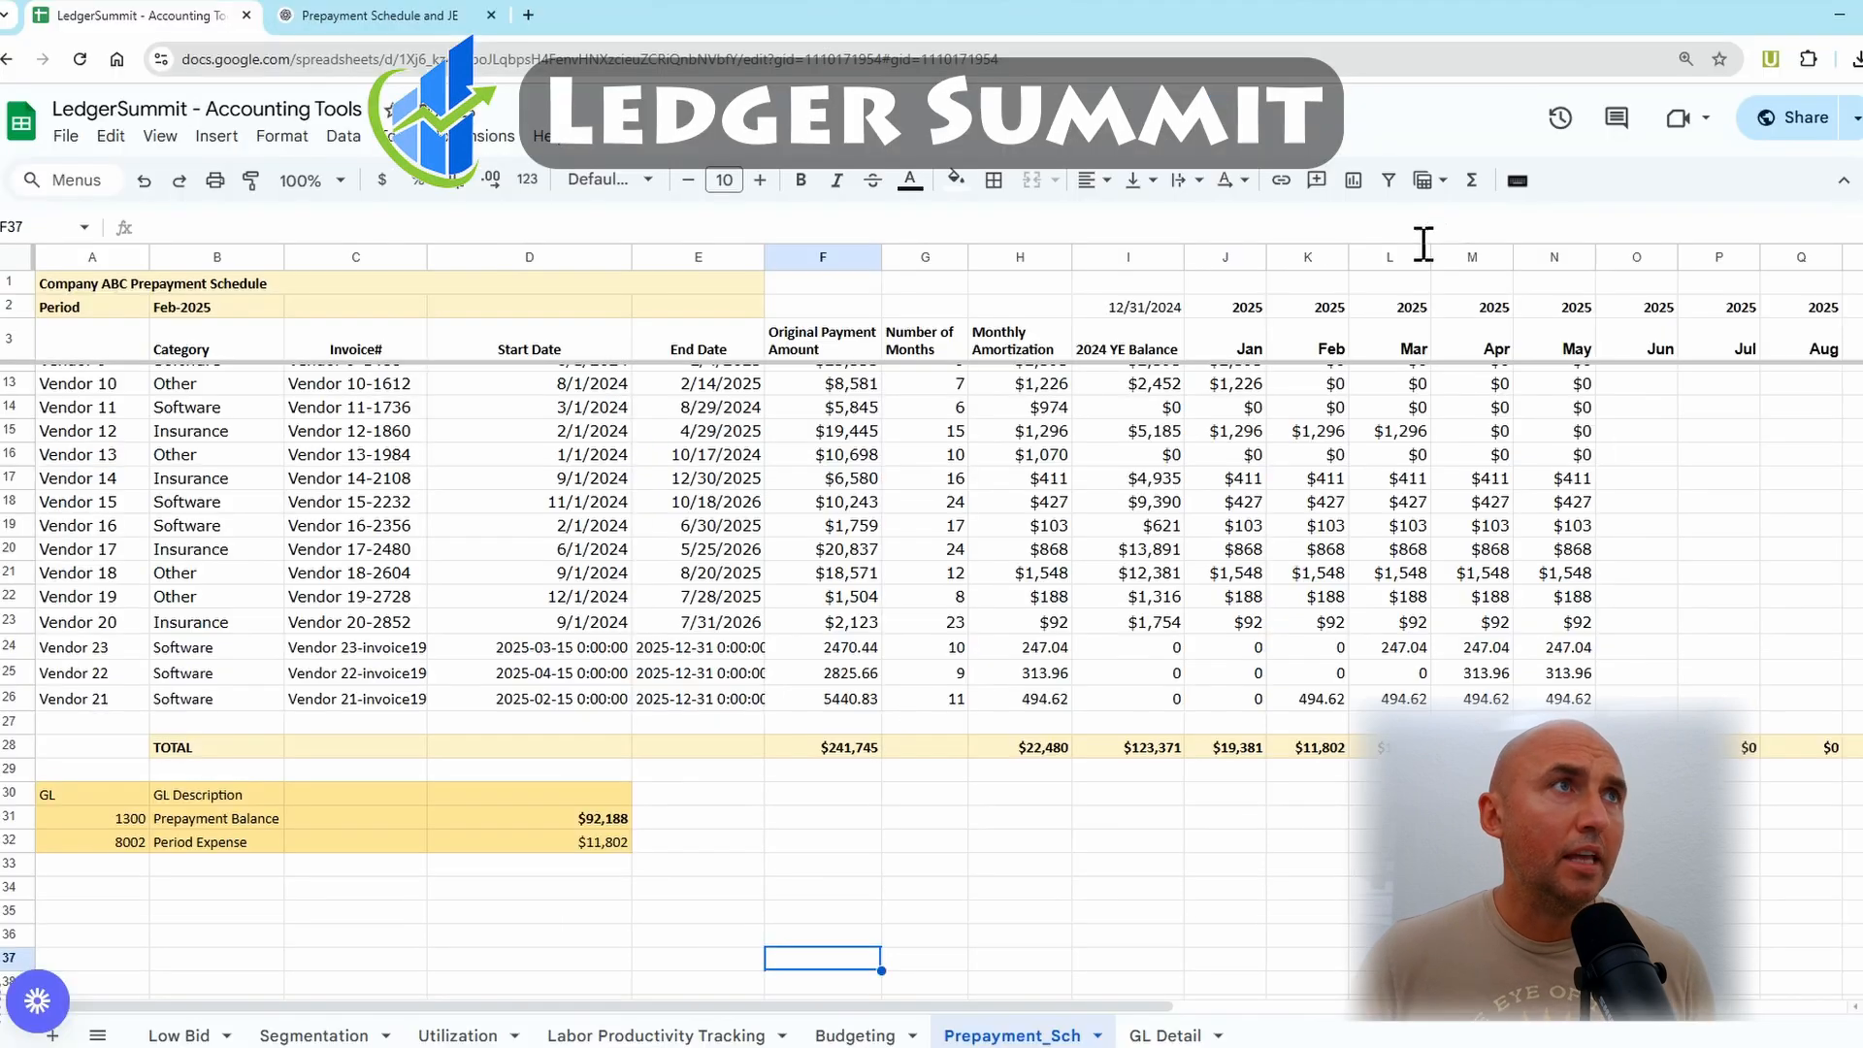
# Switch to the Google Sheets workbook and examine the Invoice# and Transaction ID columns on the GL Detail sheet
pyautogui.click(1164, 1035)
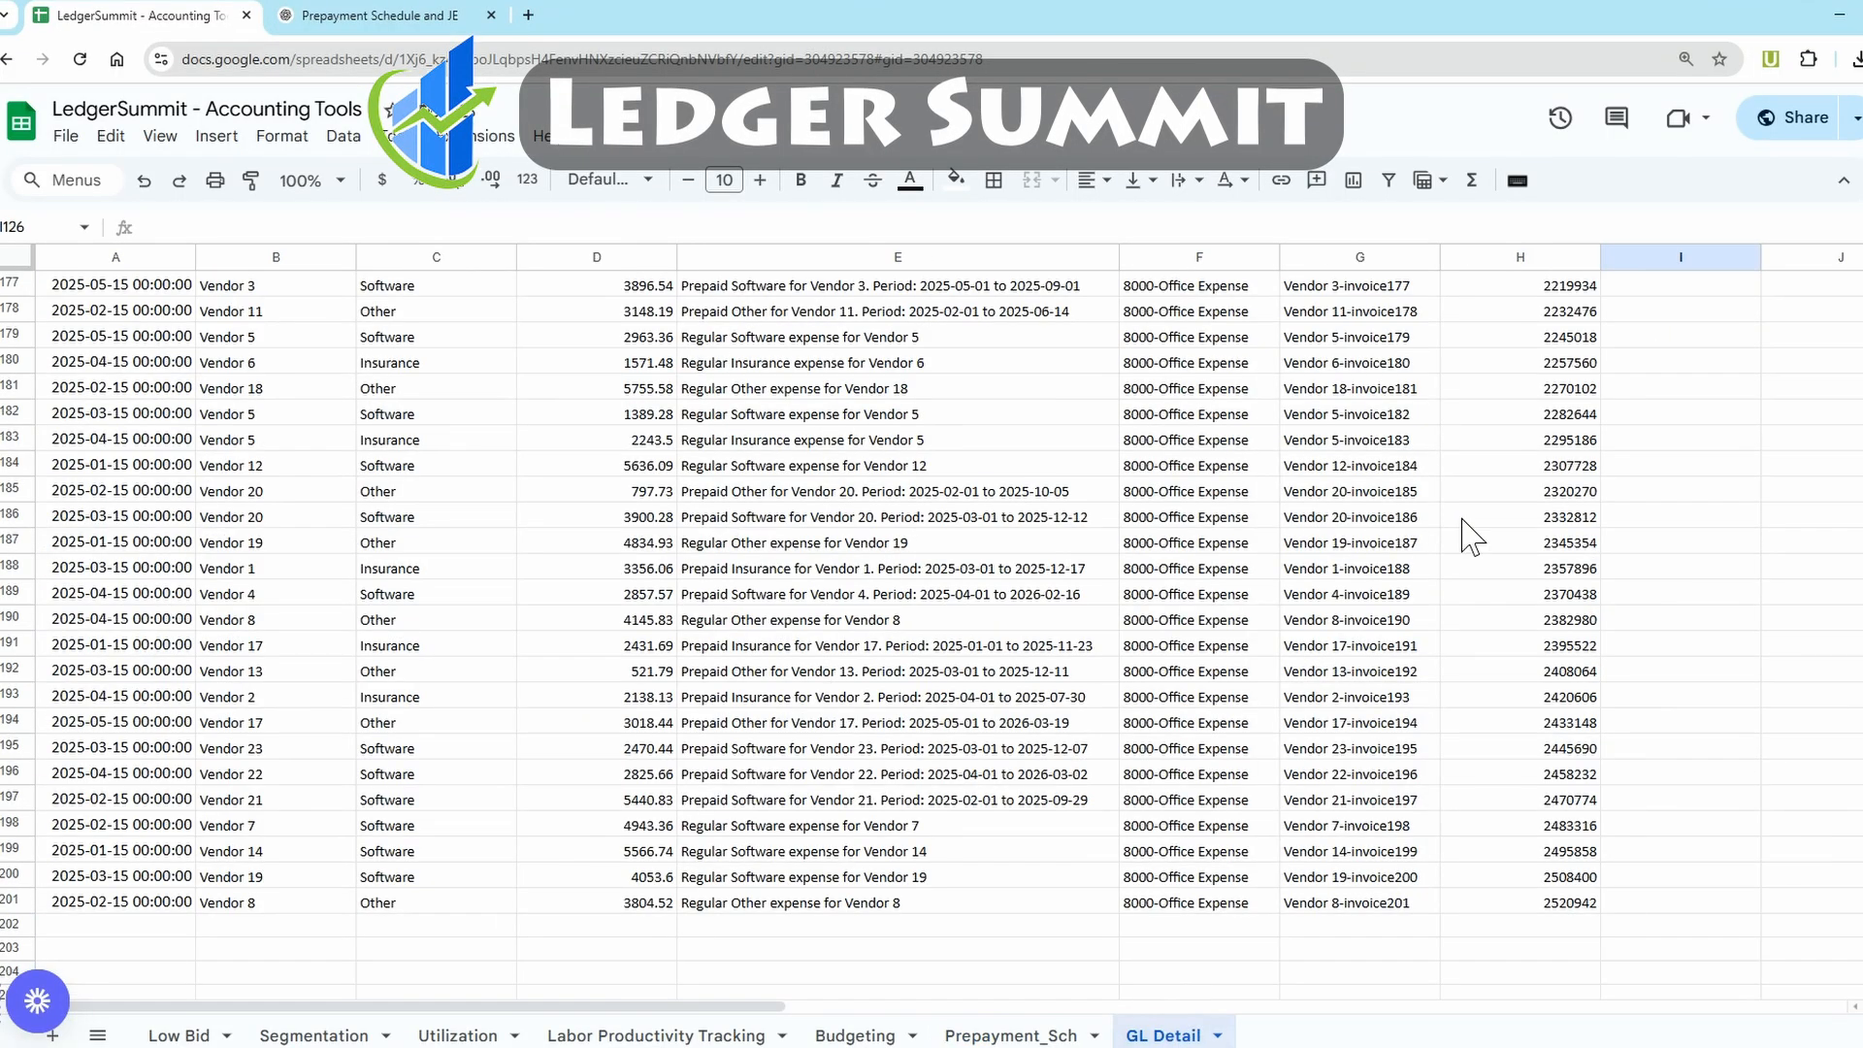
pyautogui.scroll(20, 931, 631)
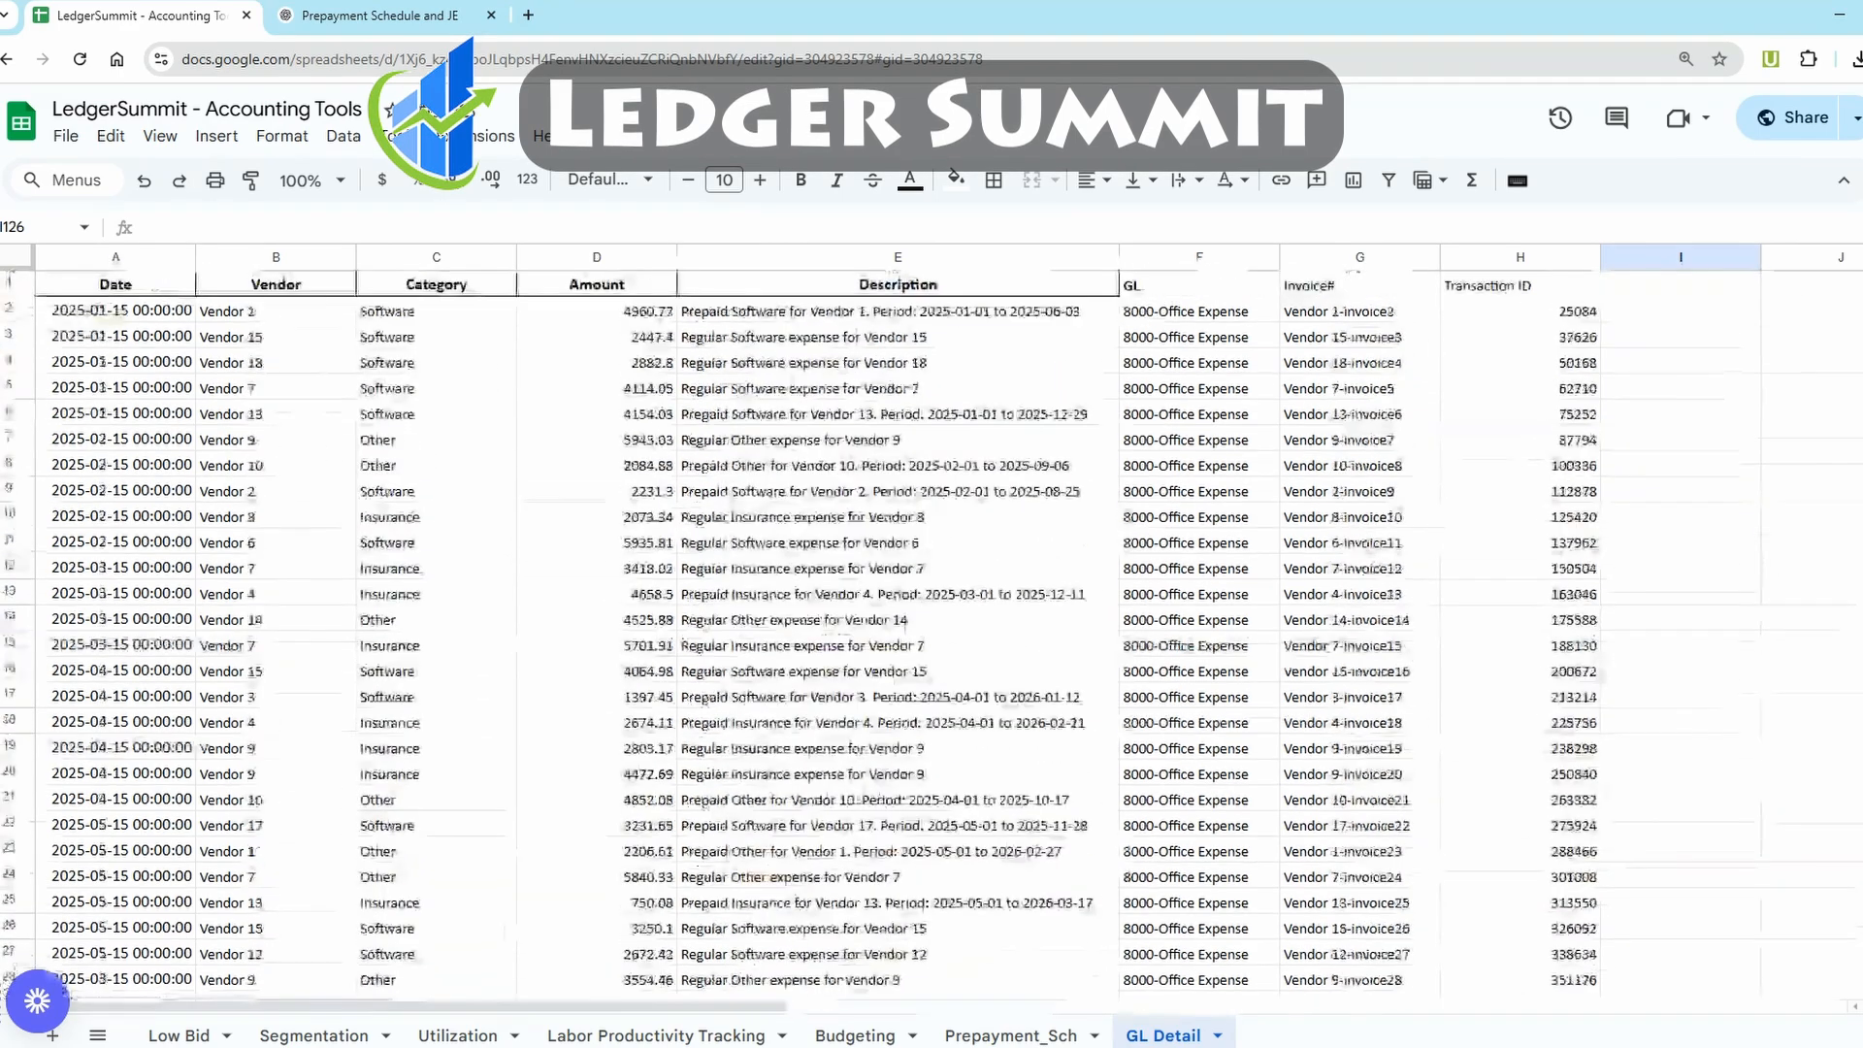
pyautogui.click(1342, 283)
pyautogui.click(1481, 291)
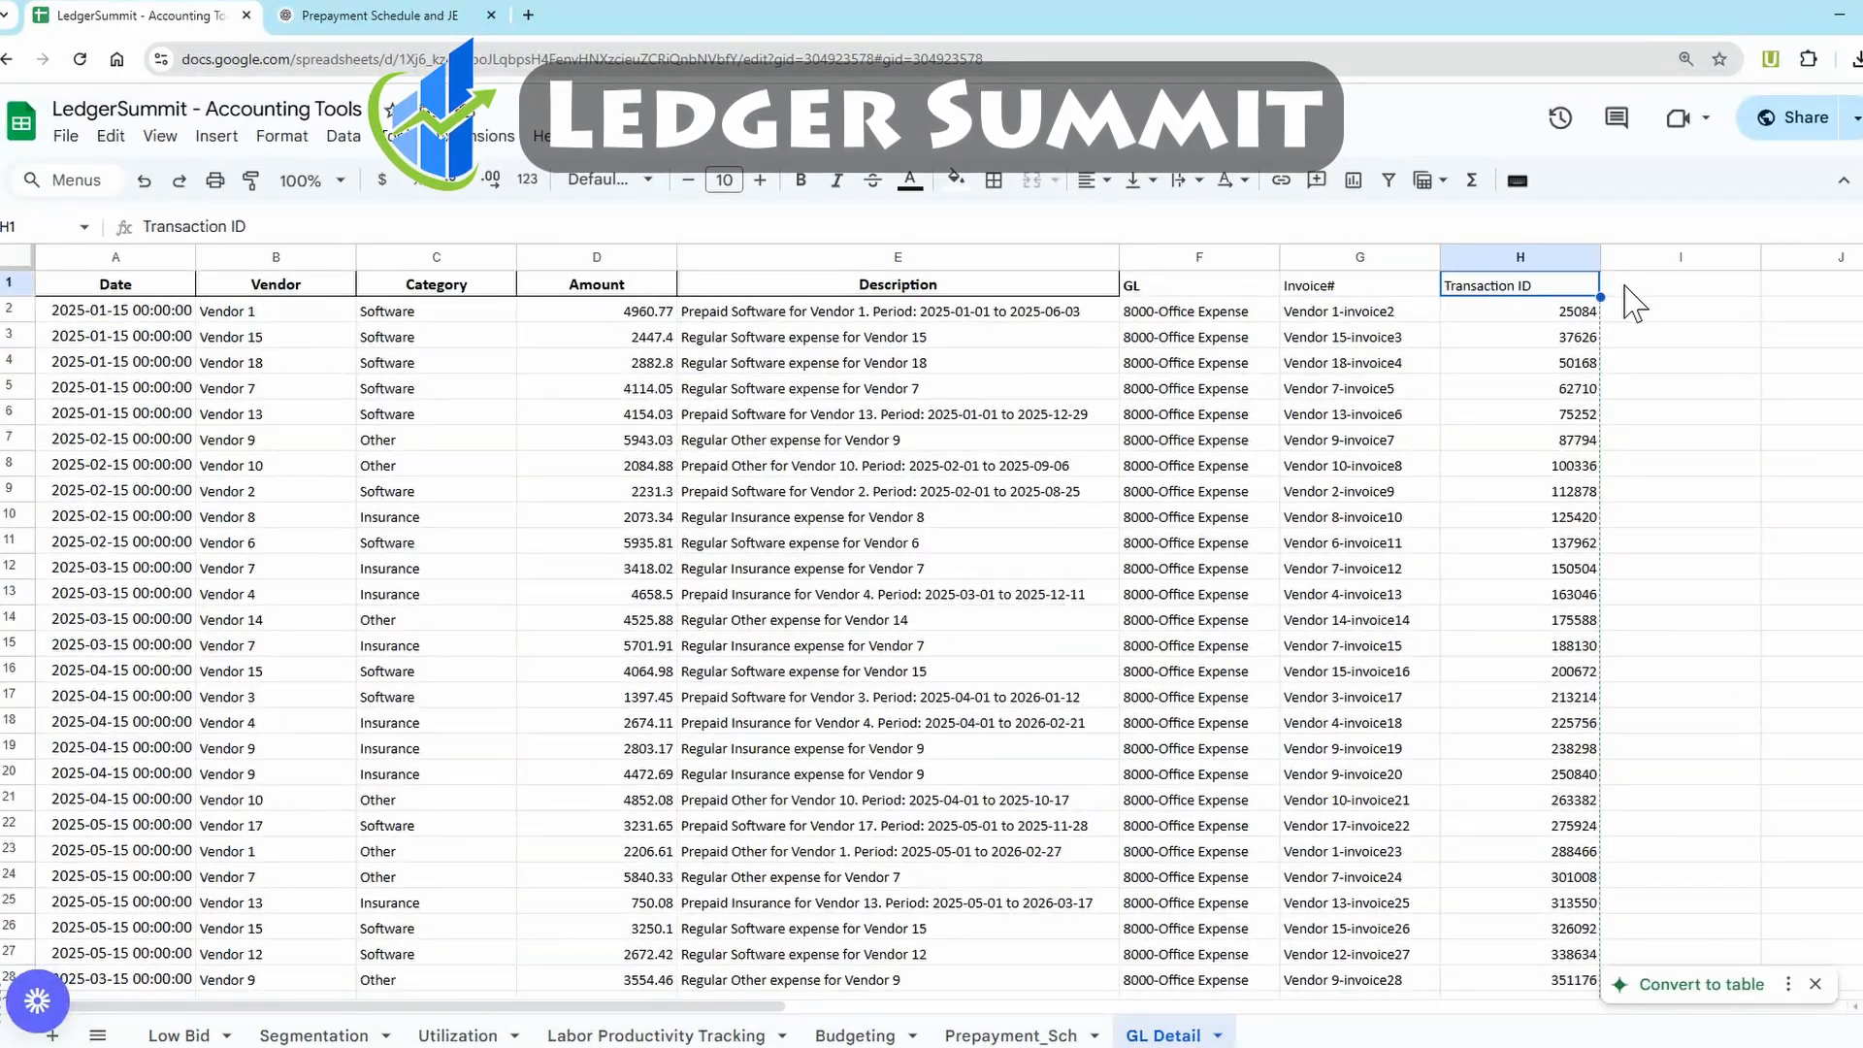
pyautogui.click(1635, 291)
# Reread the ChatGPT prompt's instruction to track invoice # and transaction ID for journal entries, and return to the GL Detail sheet
pyautogui.click(442, 16)
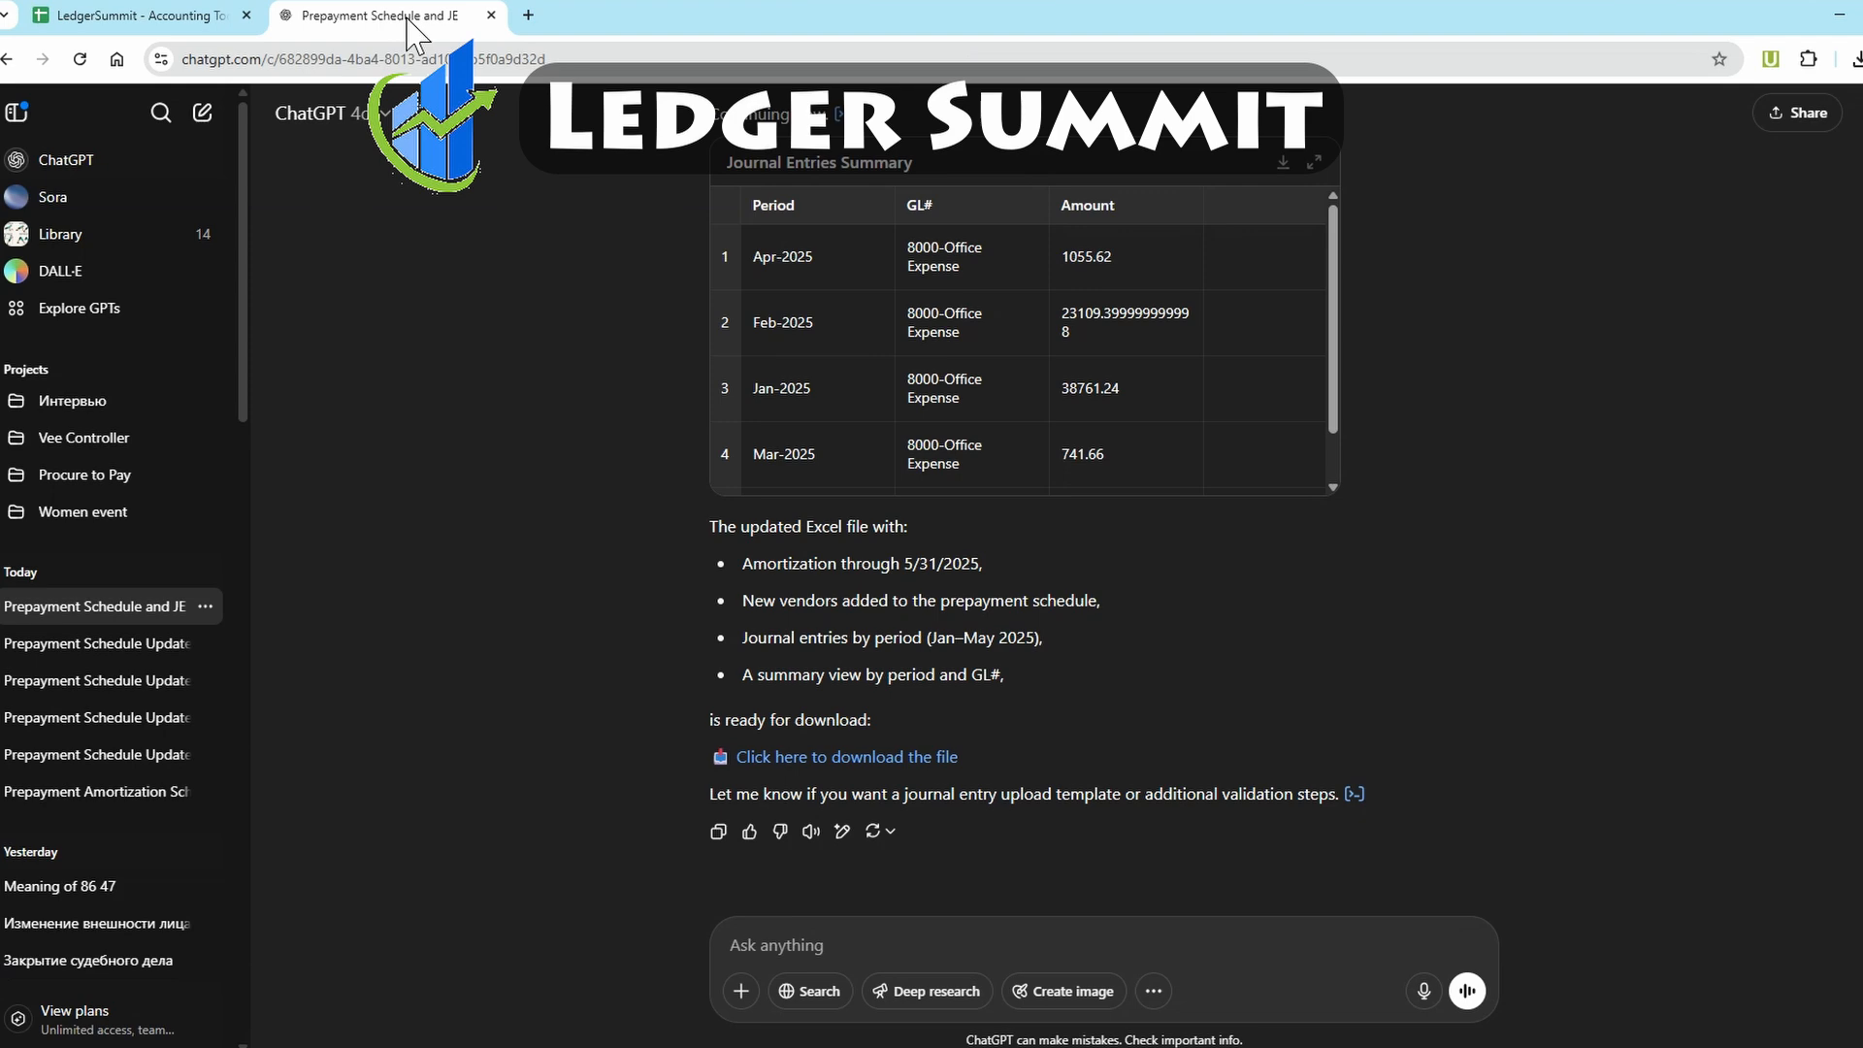
pyautogui.scroll(5, 1103, 585)
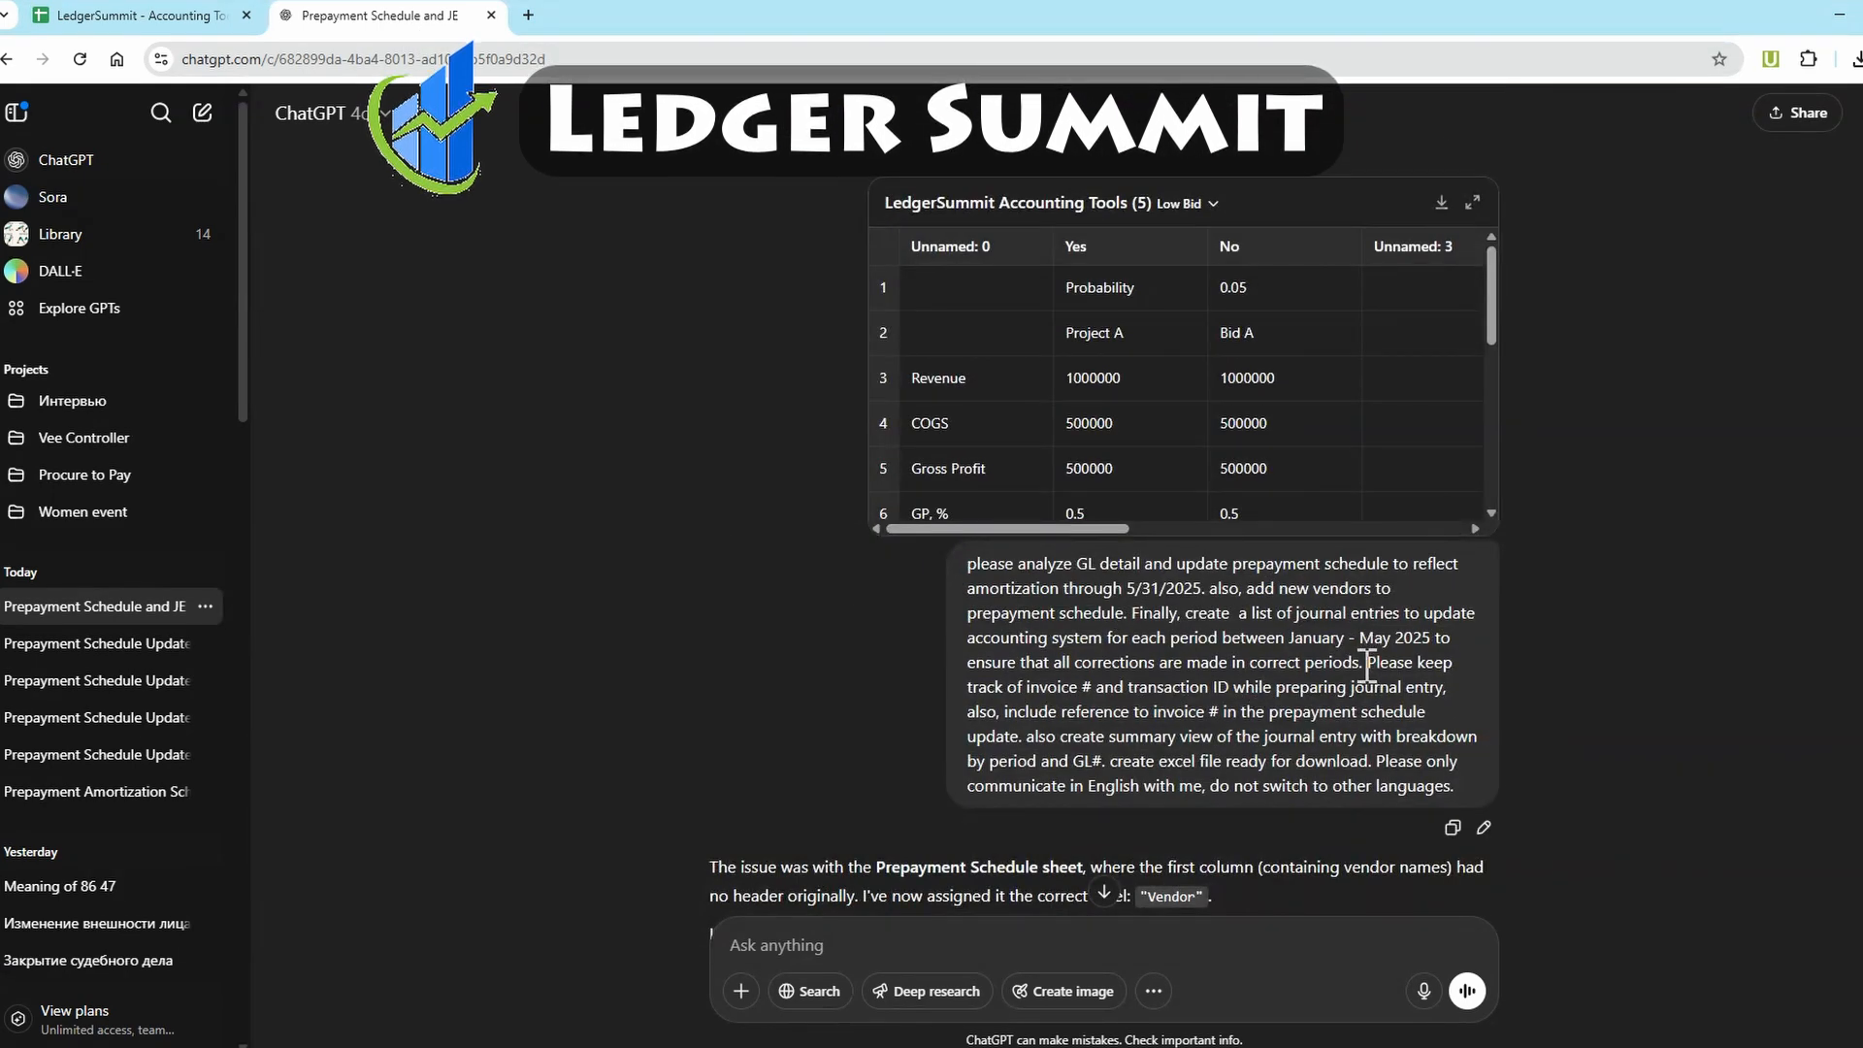
pyautogui.moveTo(1367, 668)
pyautogui.mouseDown()
pyautogui.moveTo(1371, 691)
pyautogui.moveTo(1279, 711)
pyautogui.moveTo(1351, 695)
pyautogui.mouseUp()
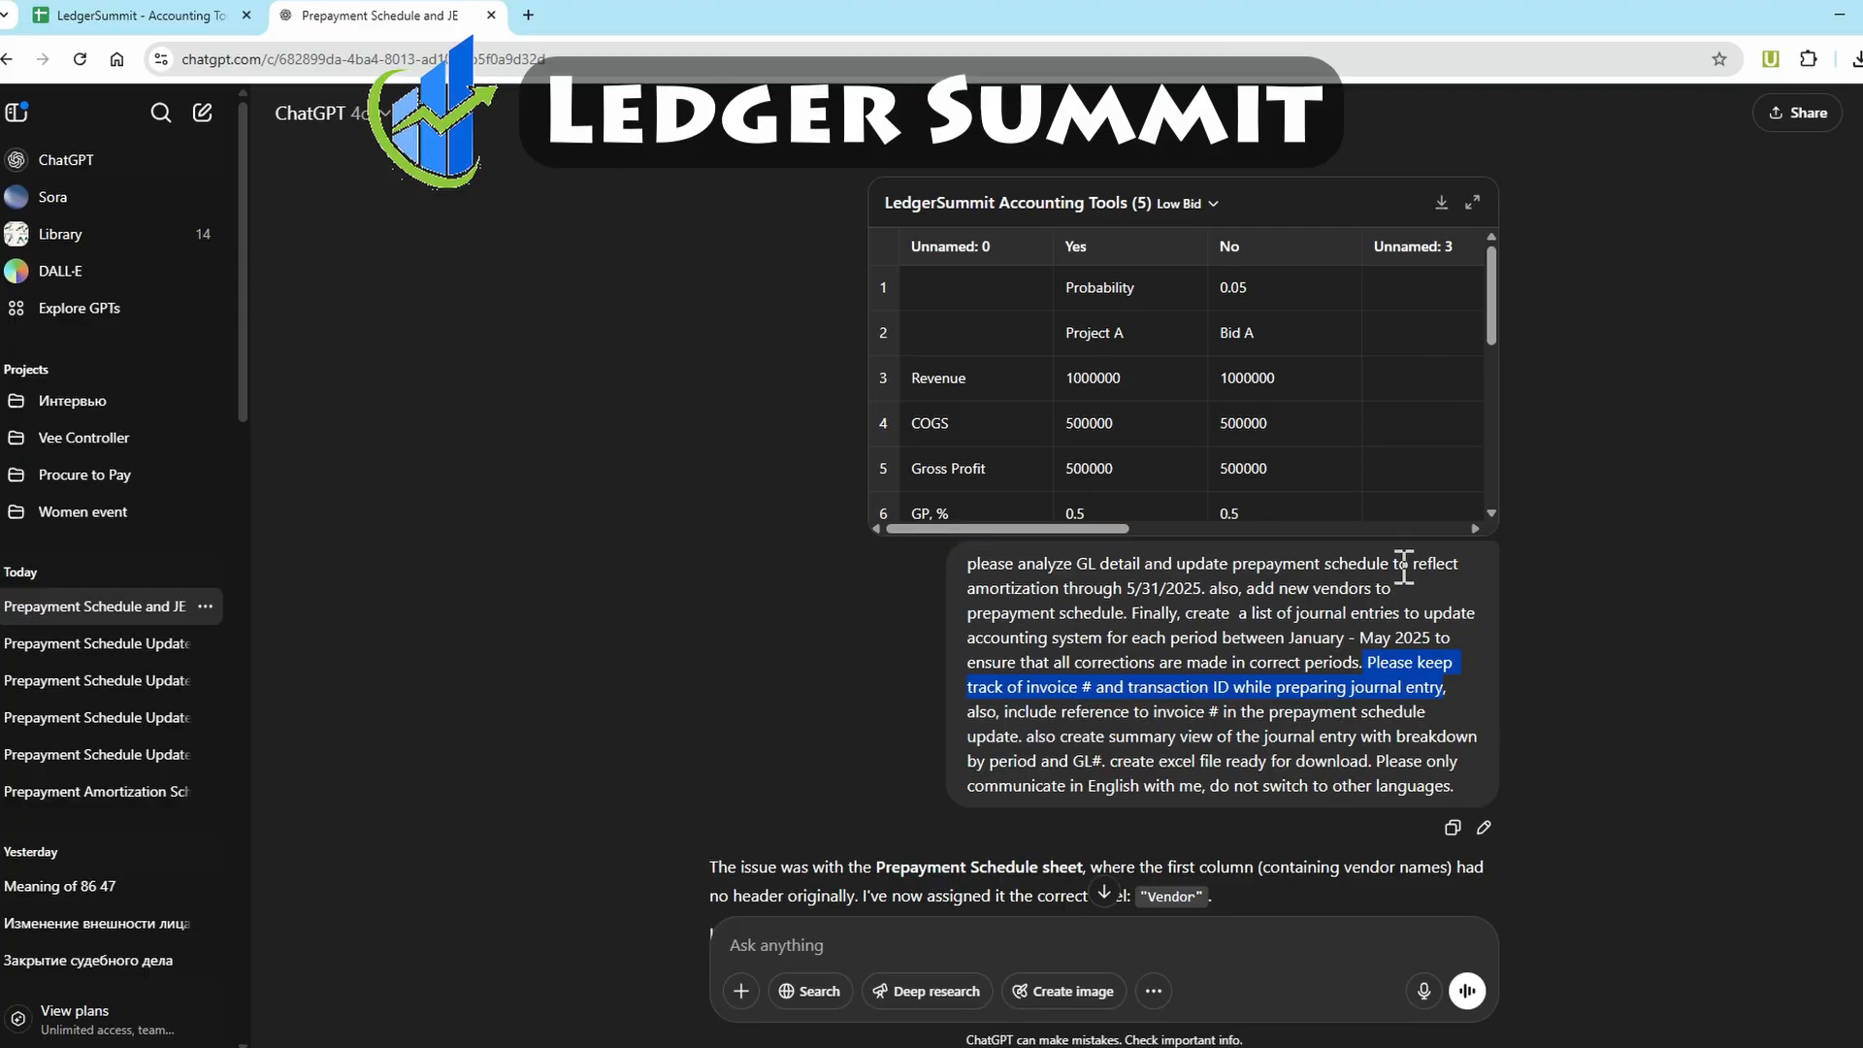
pyautogui.click(1376, 641)
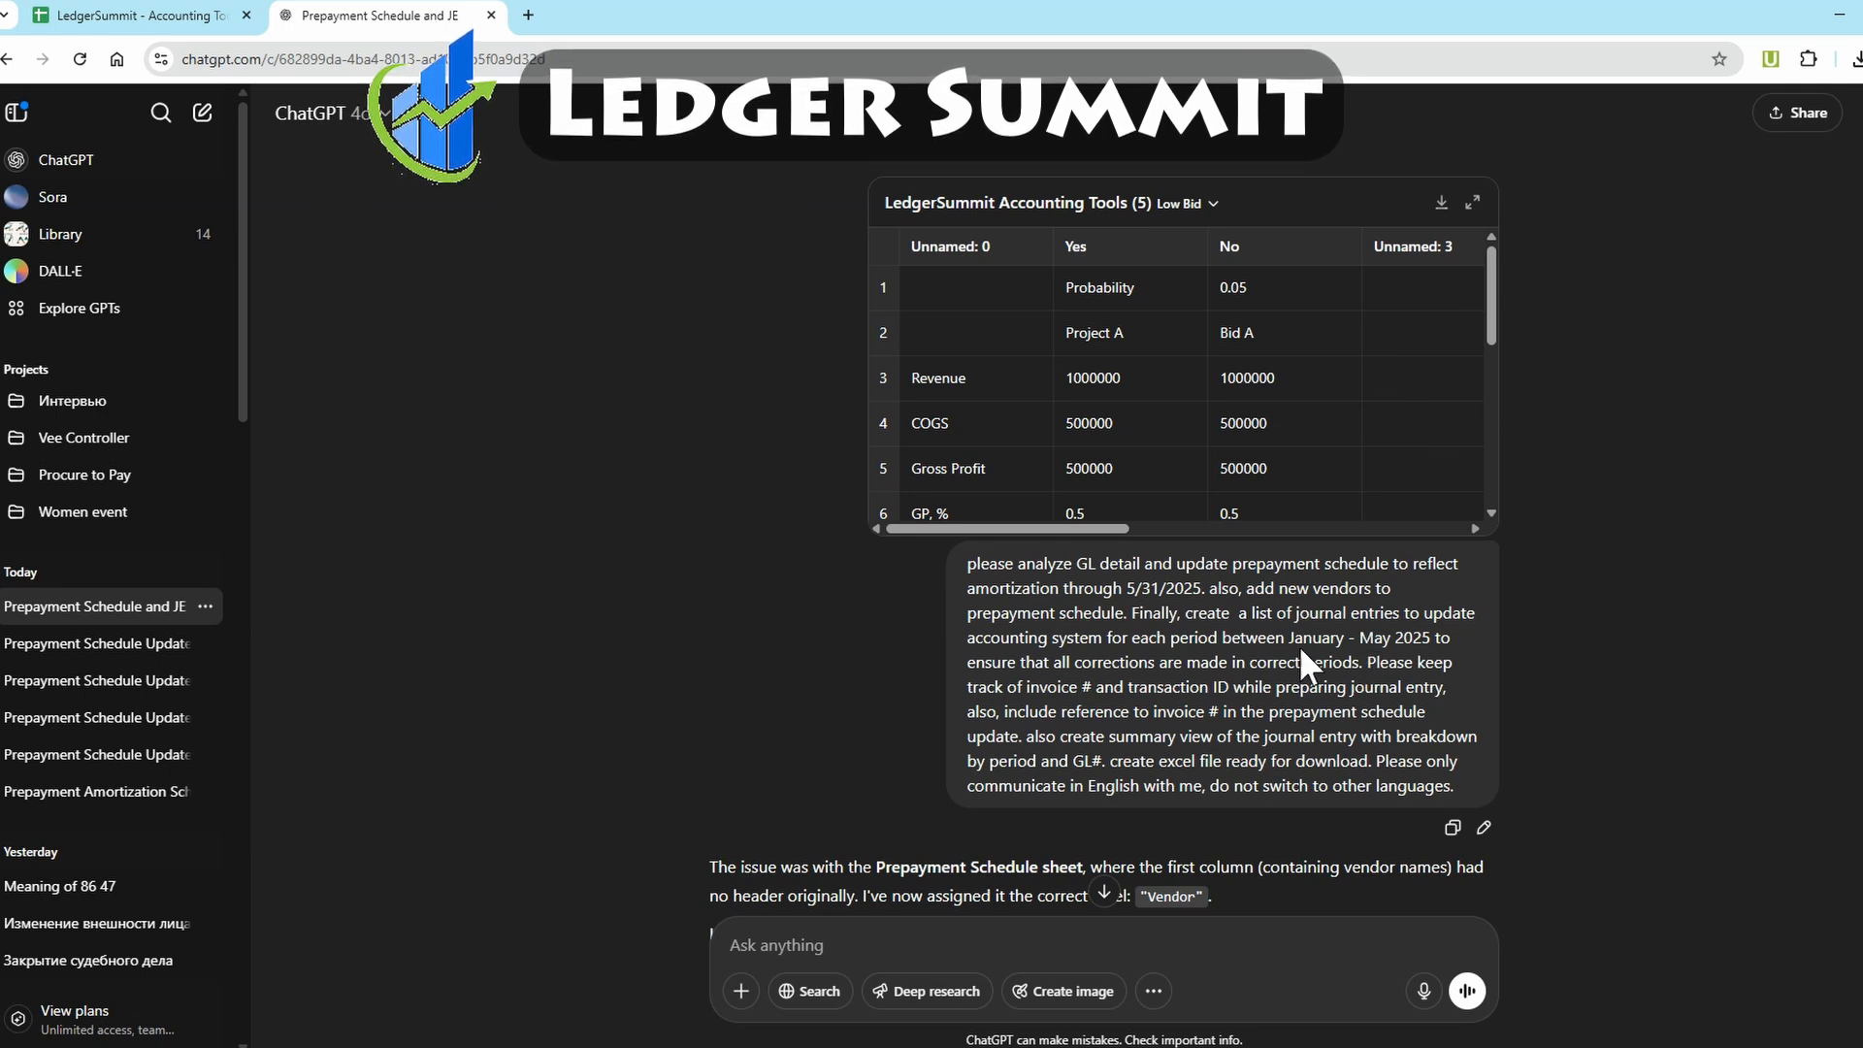
pyautogui.click(135, 15)
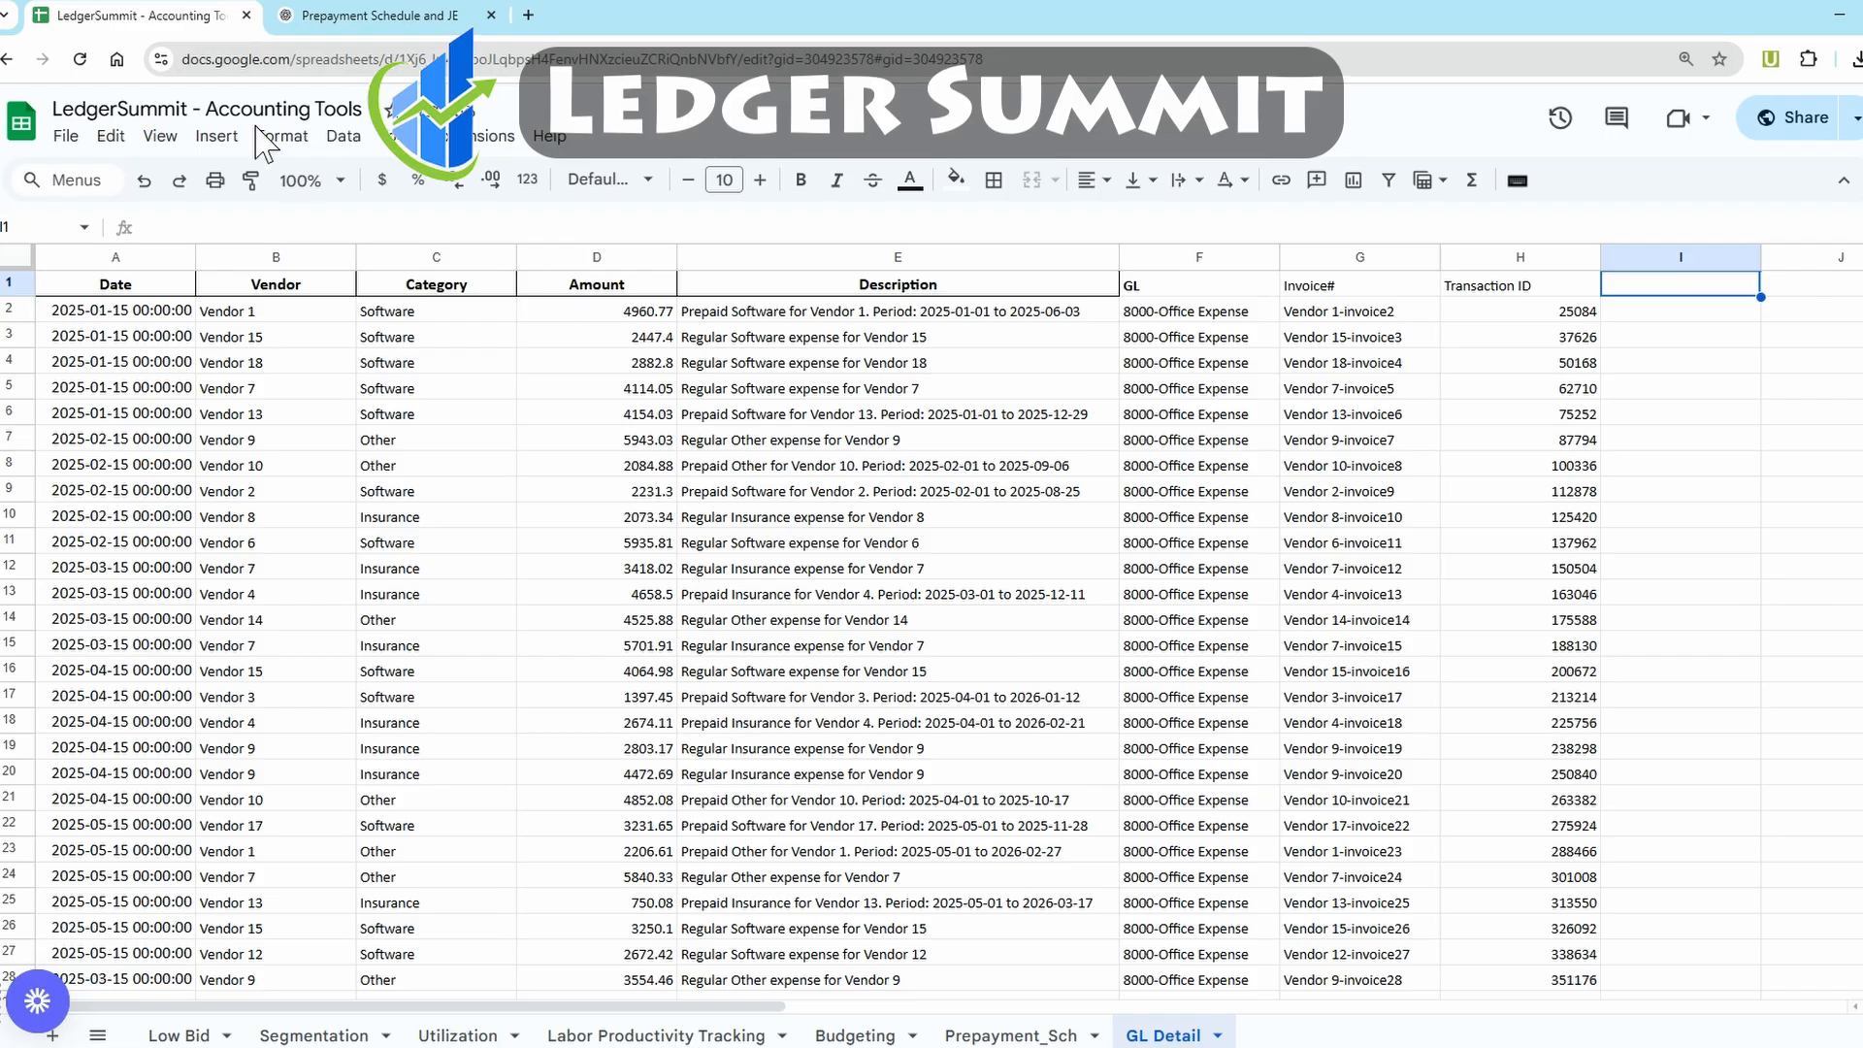
# Return to the Prepayment_Sch sheet and review the schedule with the added Vendor 21, 22 and 23 rows and the GL summary
pyautogui.click(994, 1035)
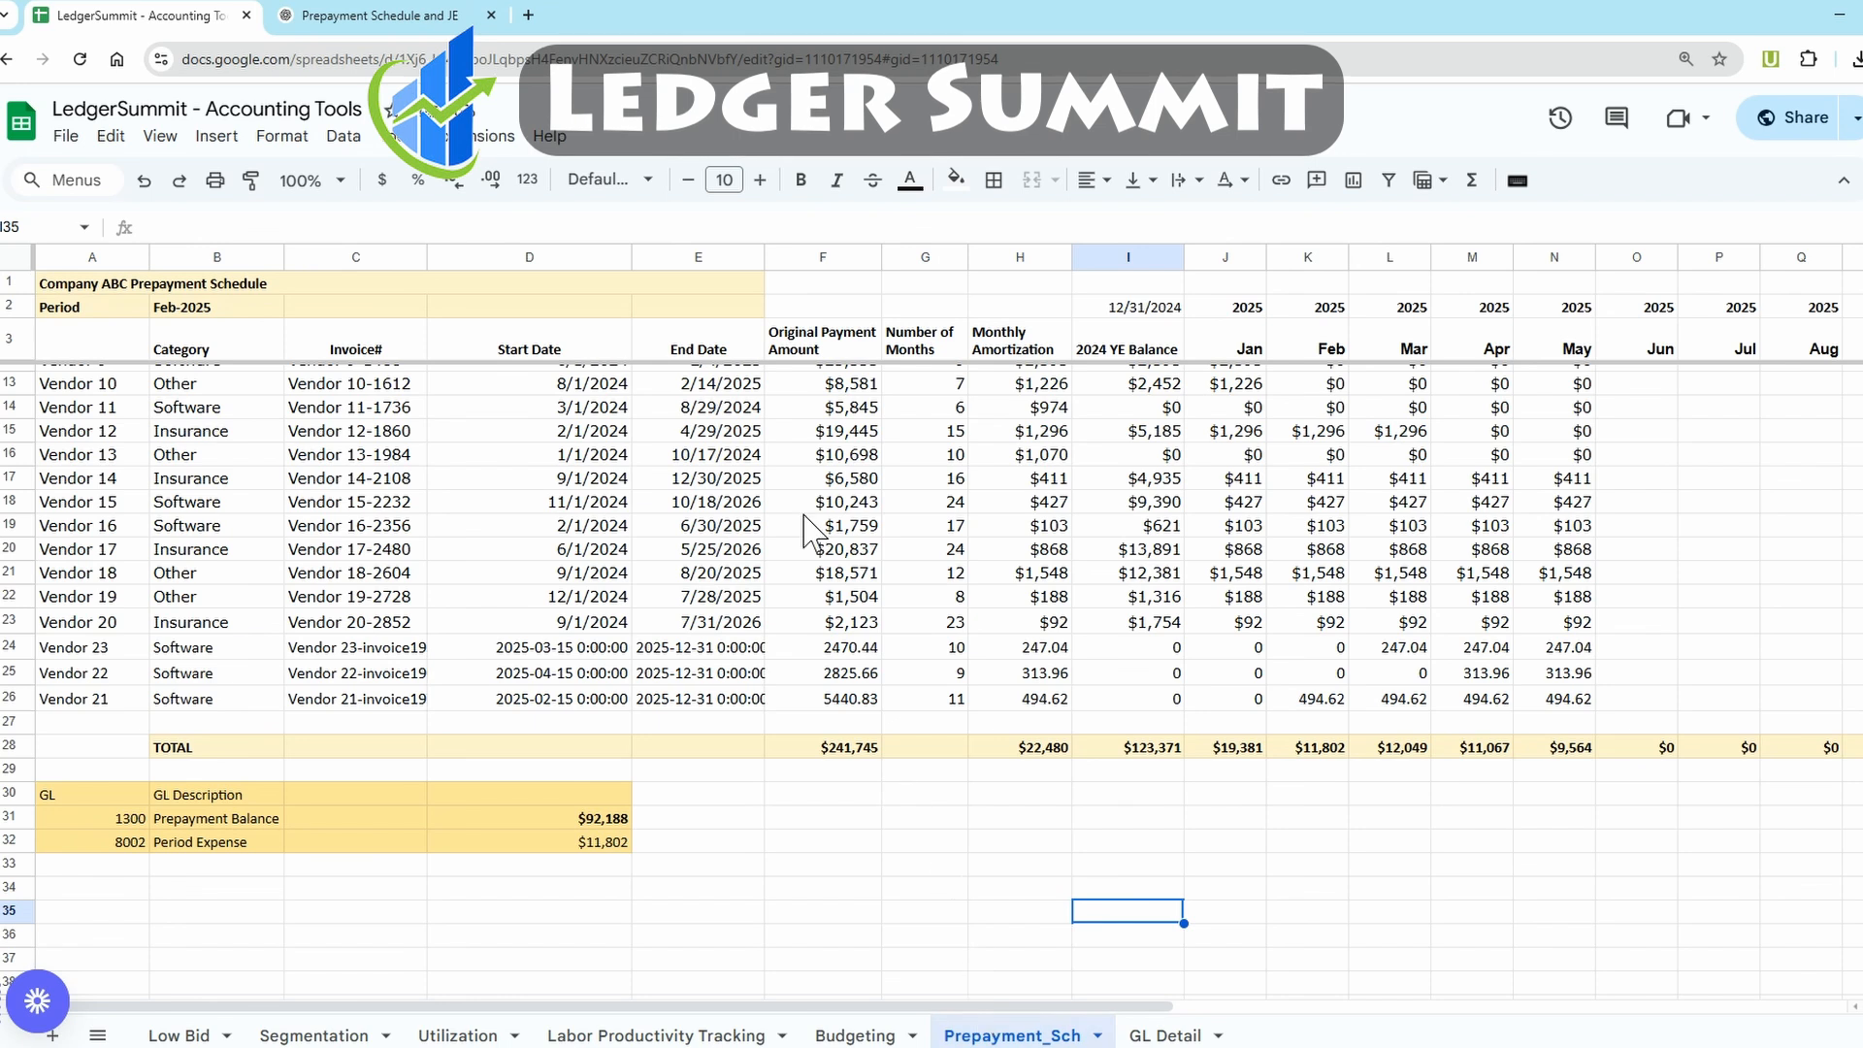
pyautogui.click(775, 863)
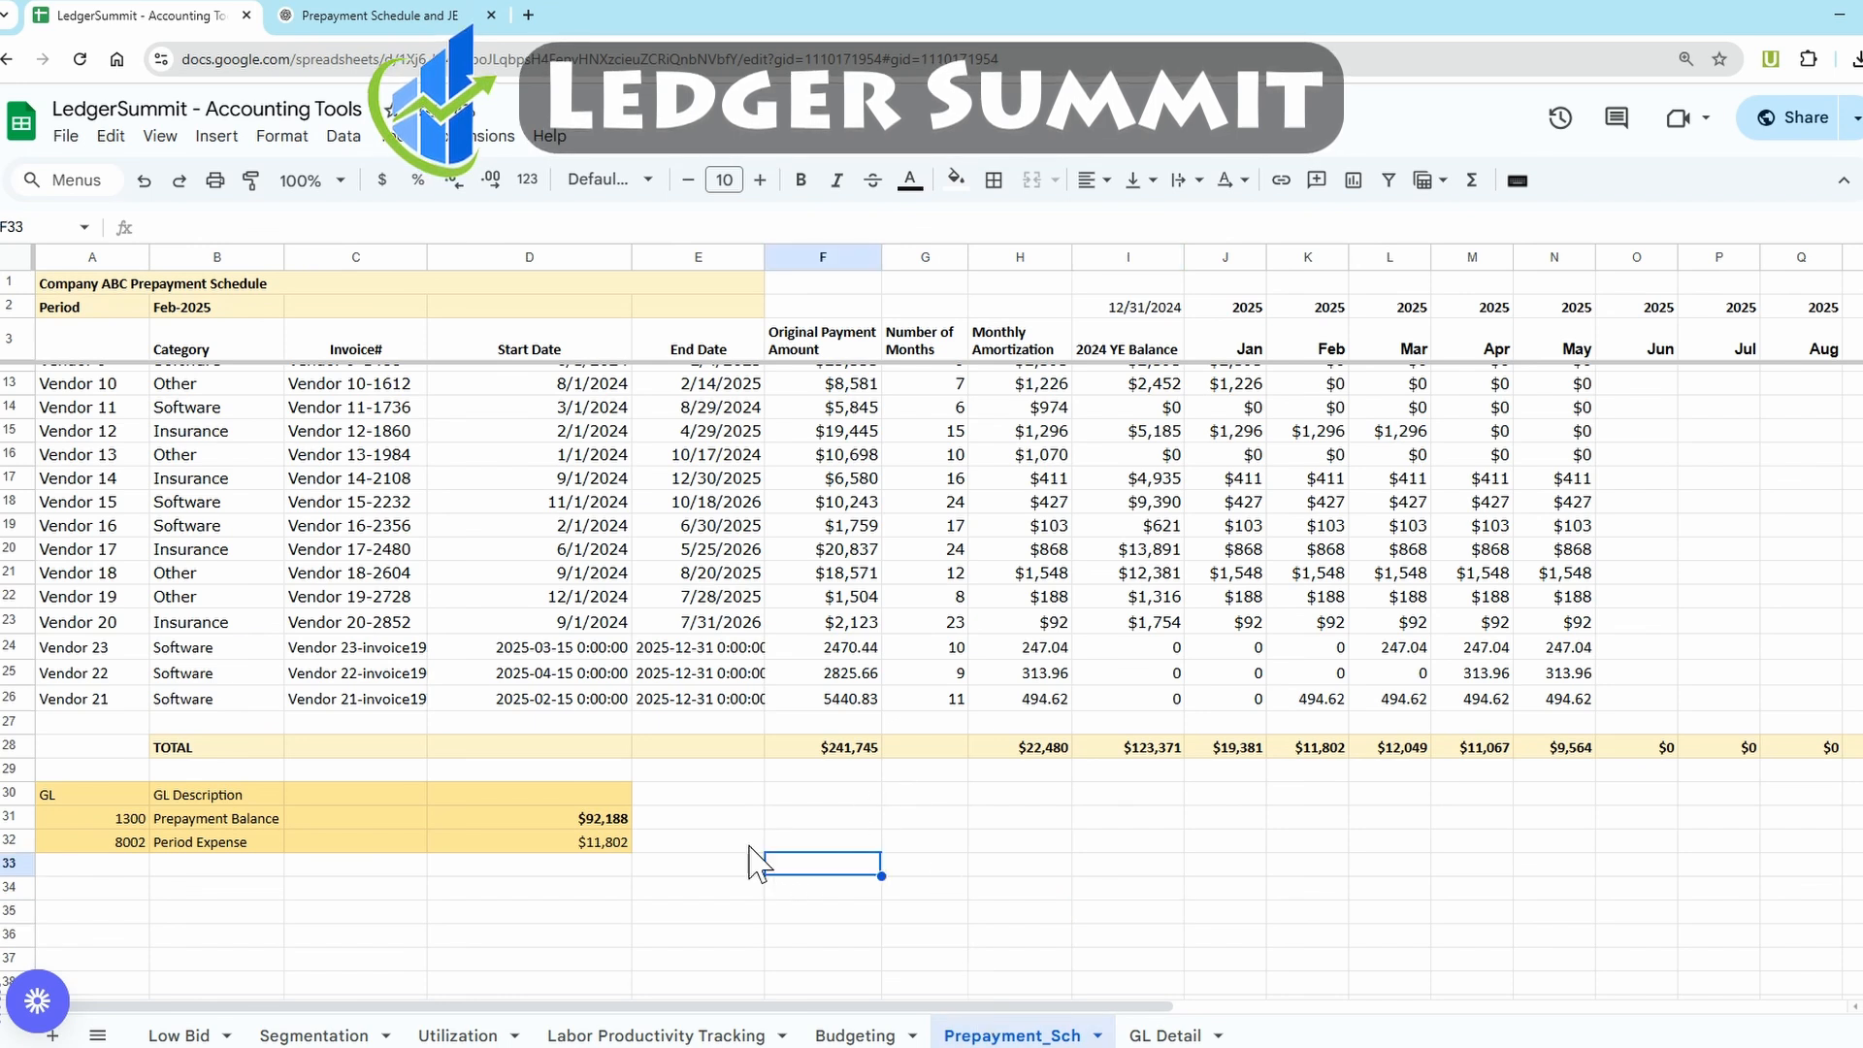
pyautogui.click(727, 802)
pyautogui.click(813, 797)
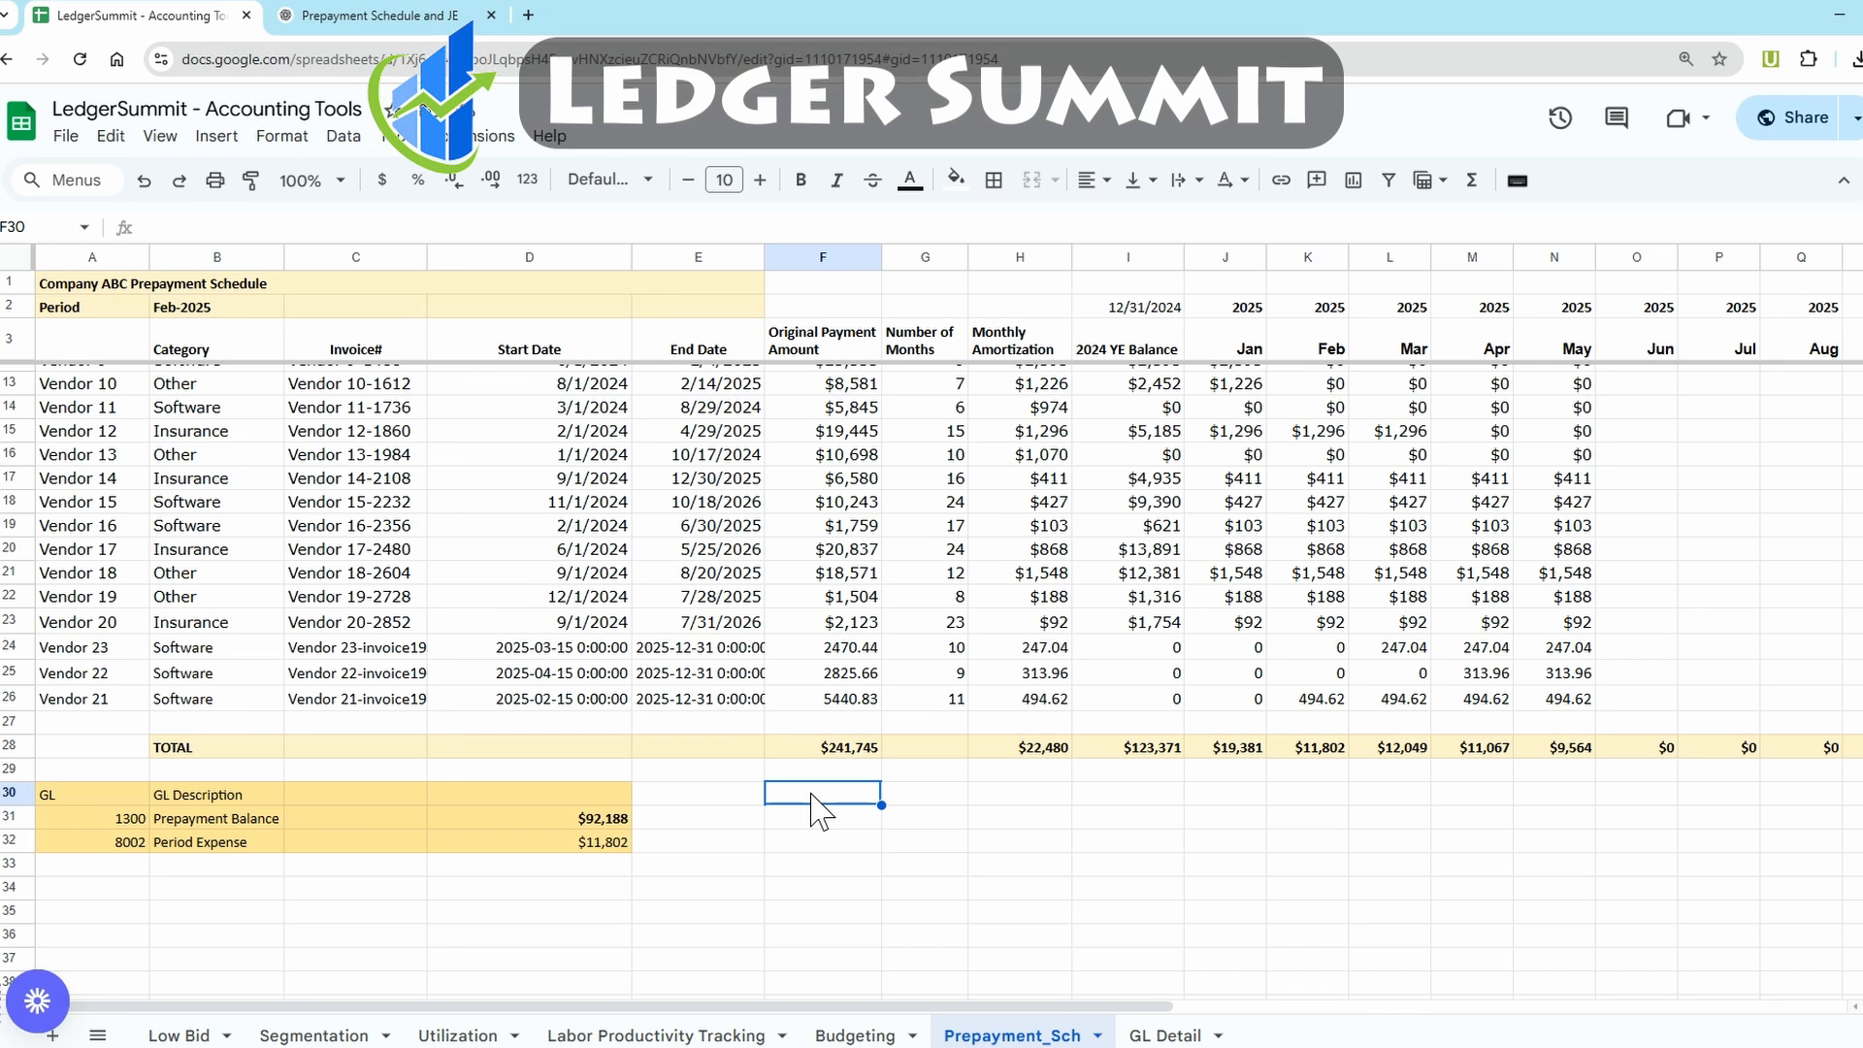
pyautogui.doubleClick(813, 794)
pyautogui.click(900, 867)
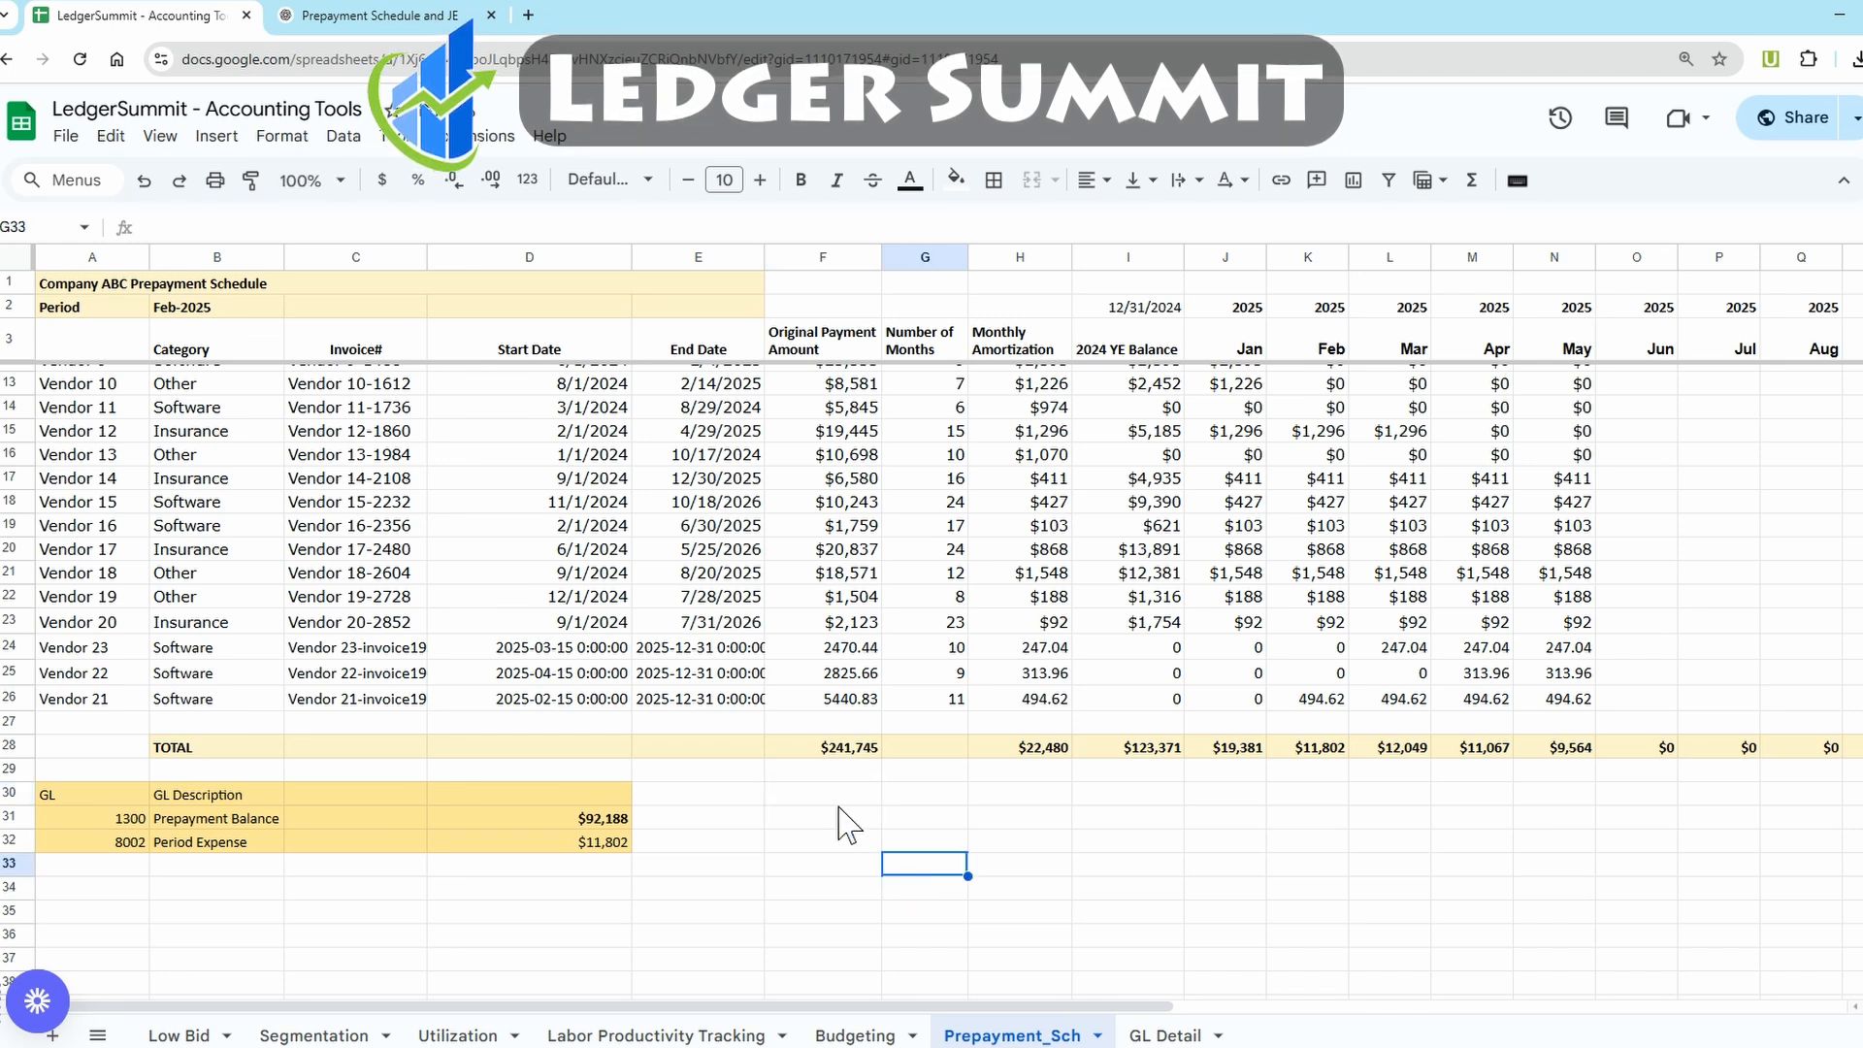
pyautogui.click(835, 799)
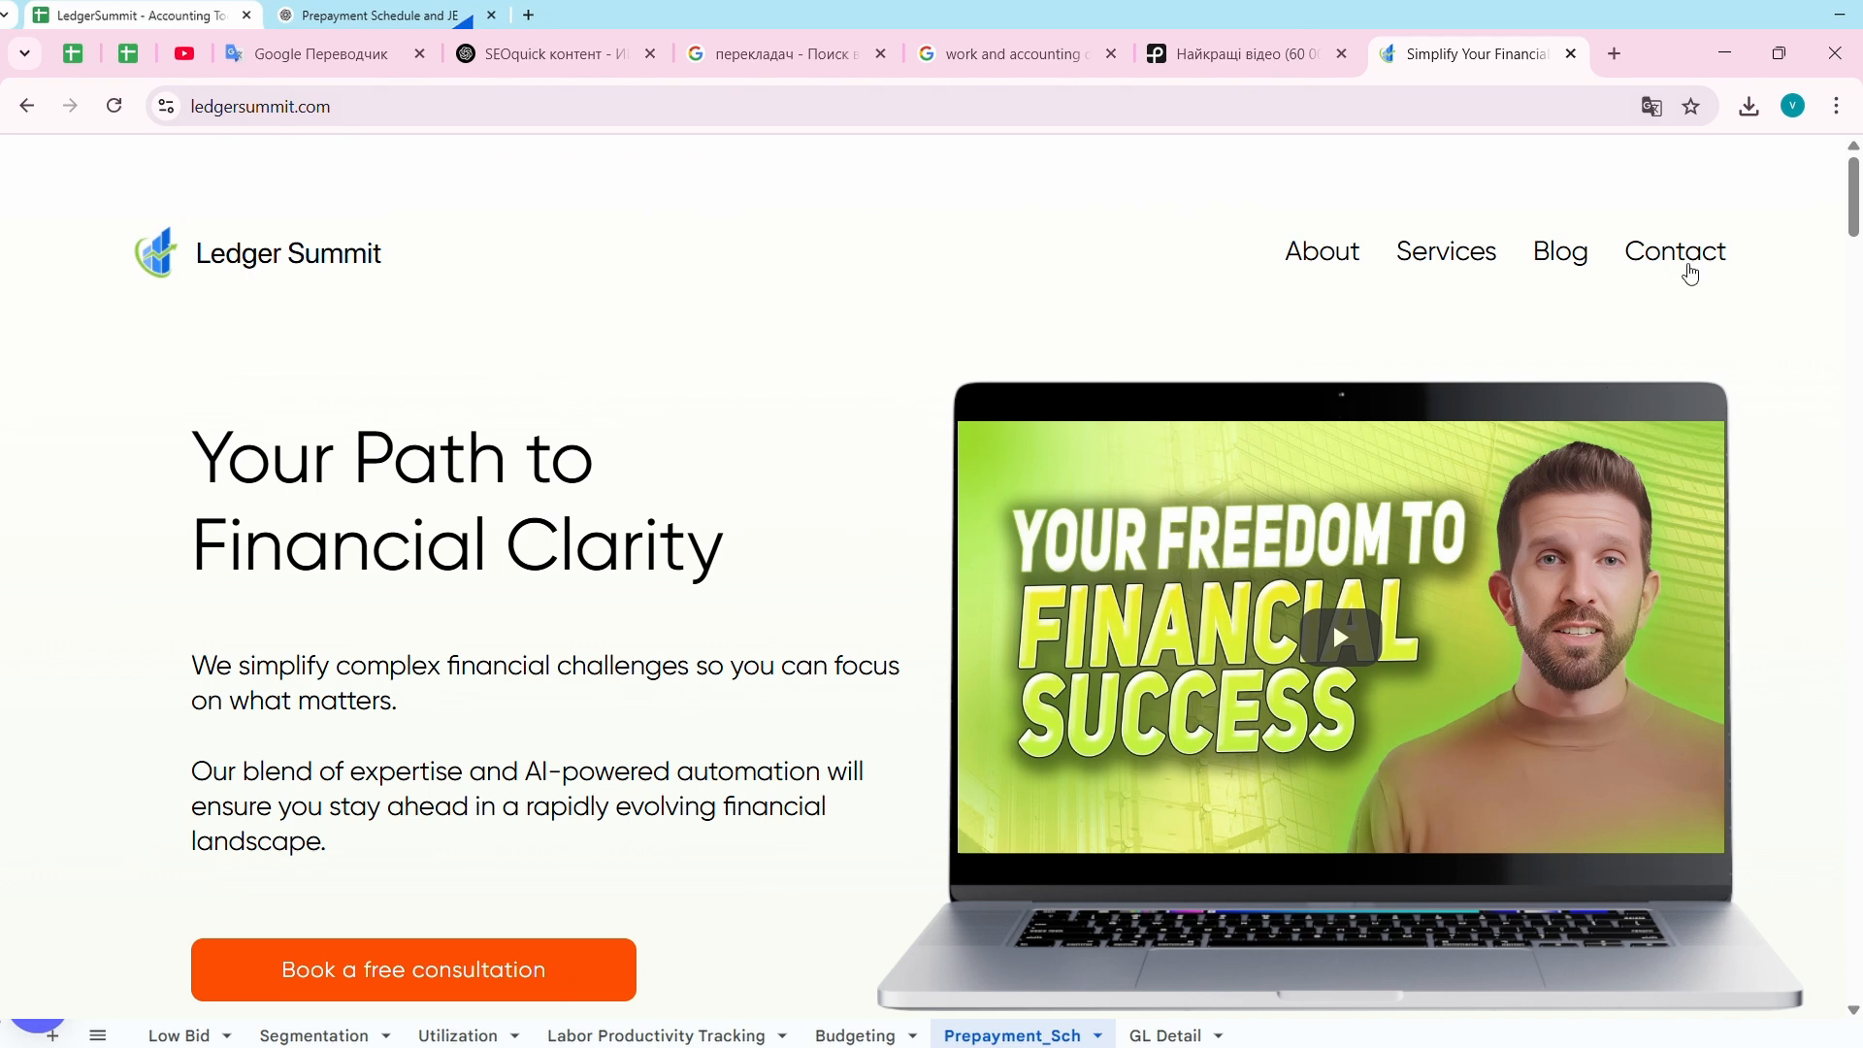
# On the Ledger Summit website, open the Contact page and look through it
pyautogui.click(1687, 267)
pyautogui.scroll(-7, 1452, 534)
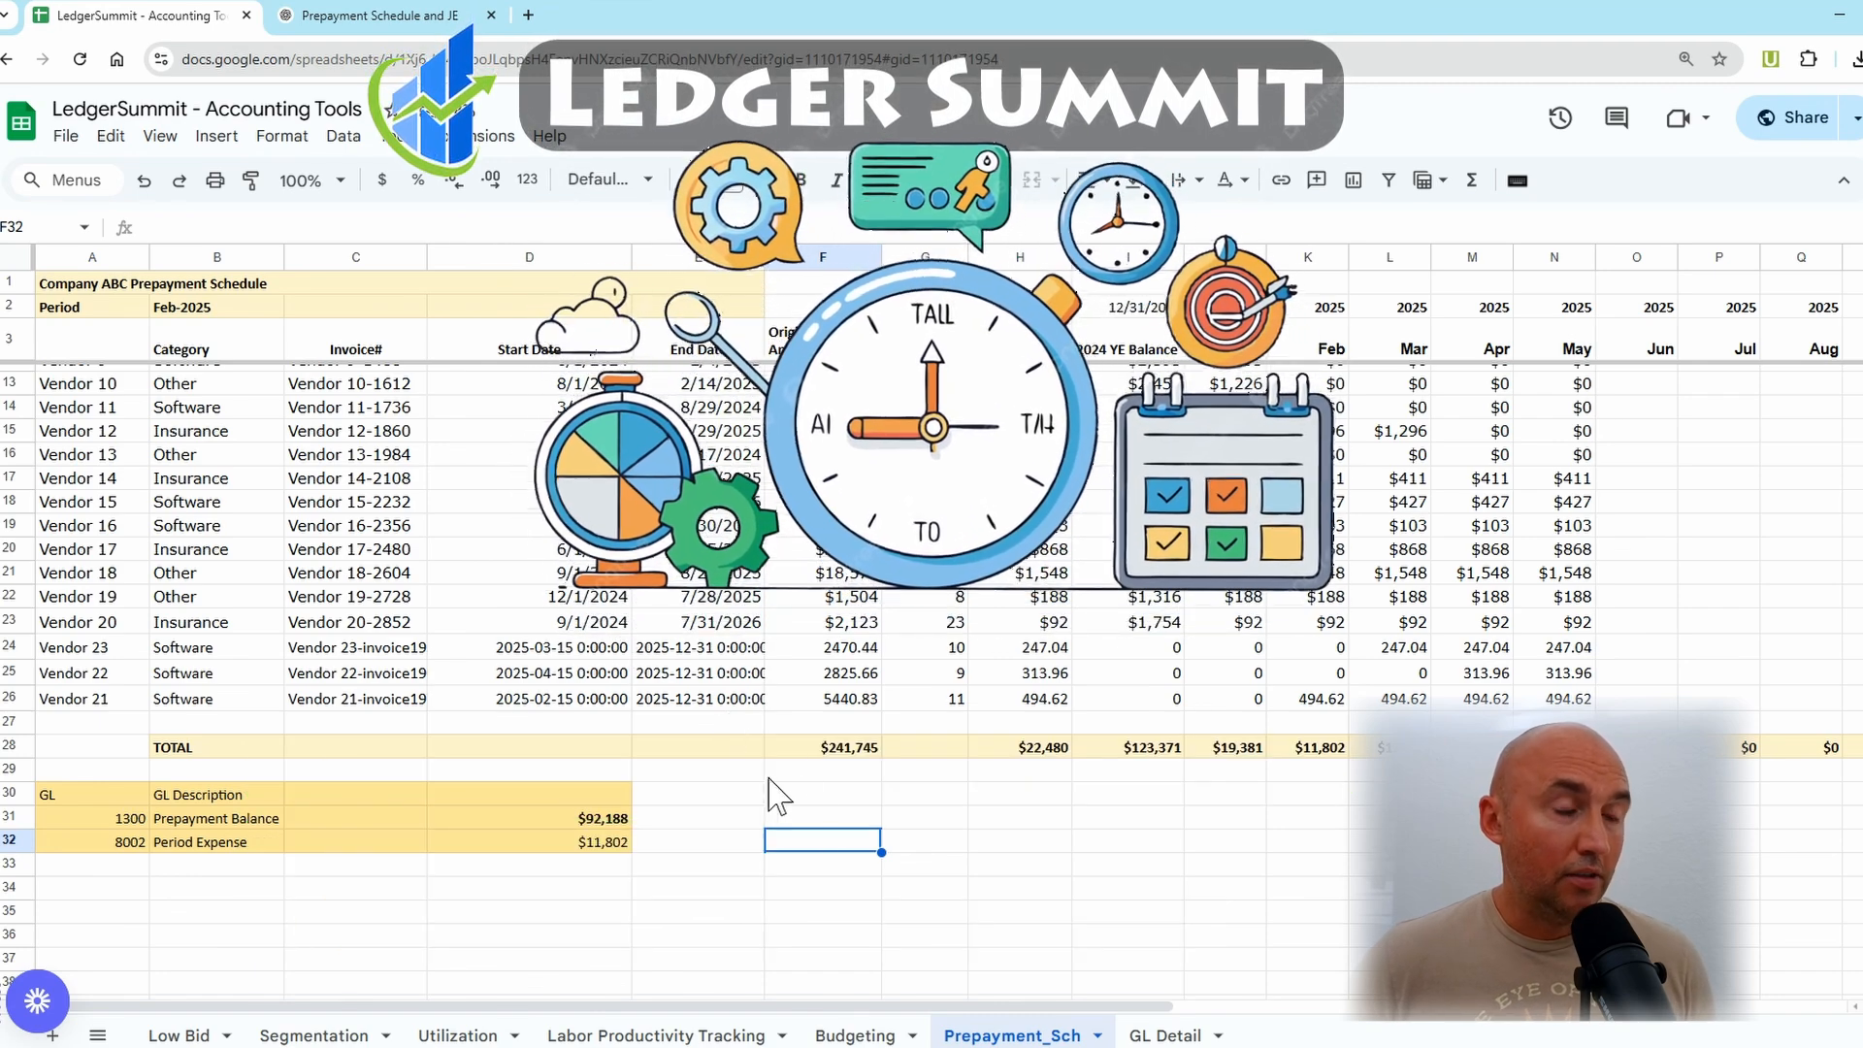
pyautogui.click(861, 803)
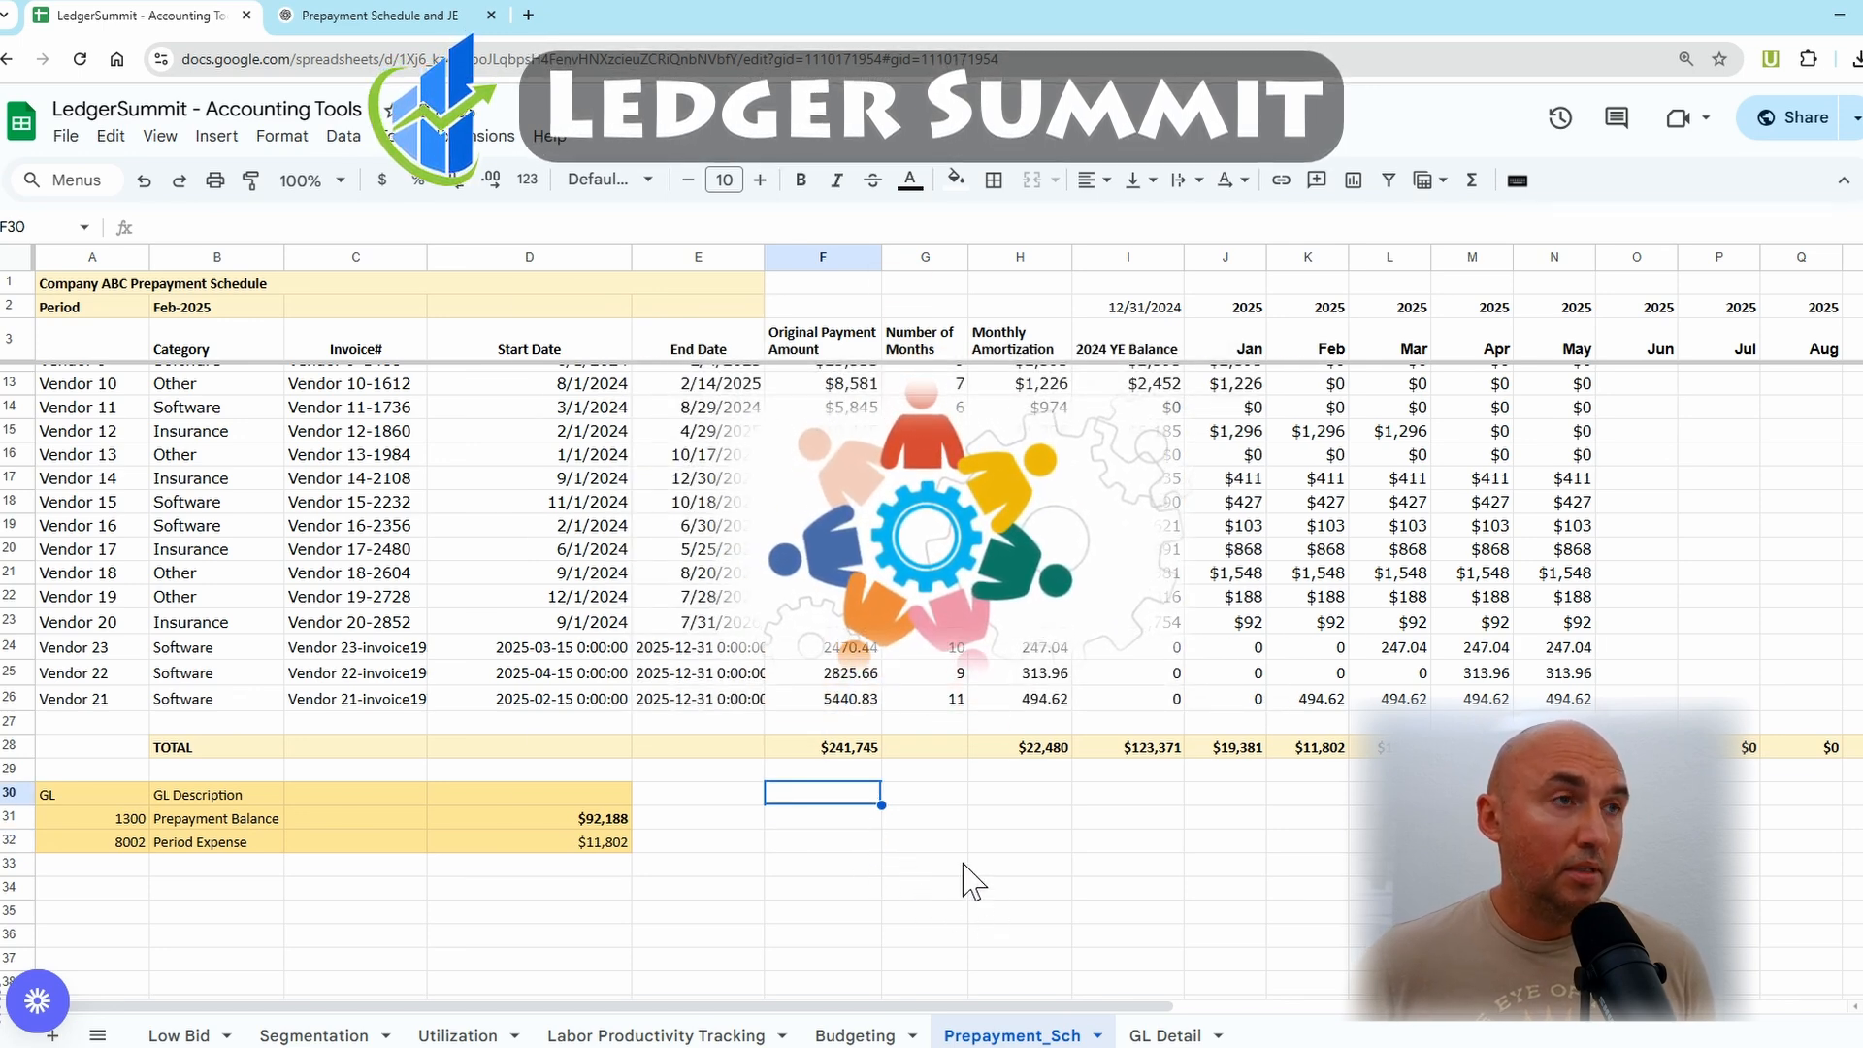
pyautogui.click(937, 802)
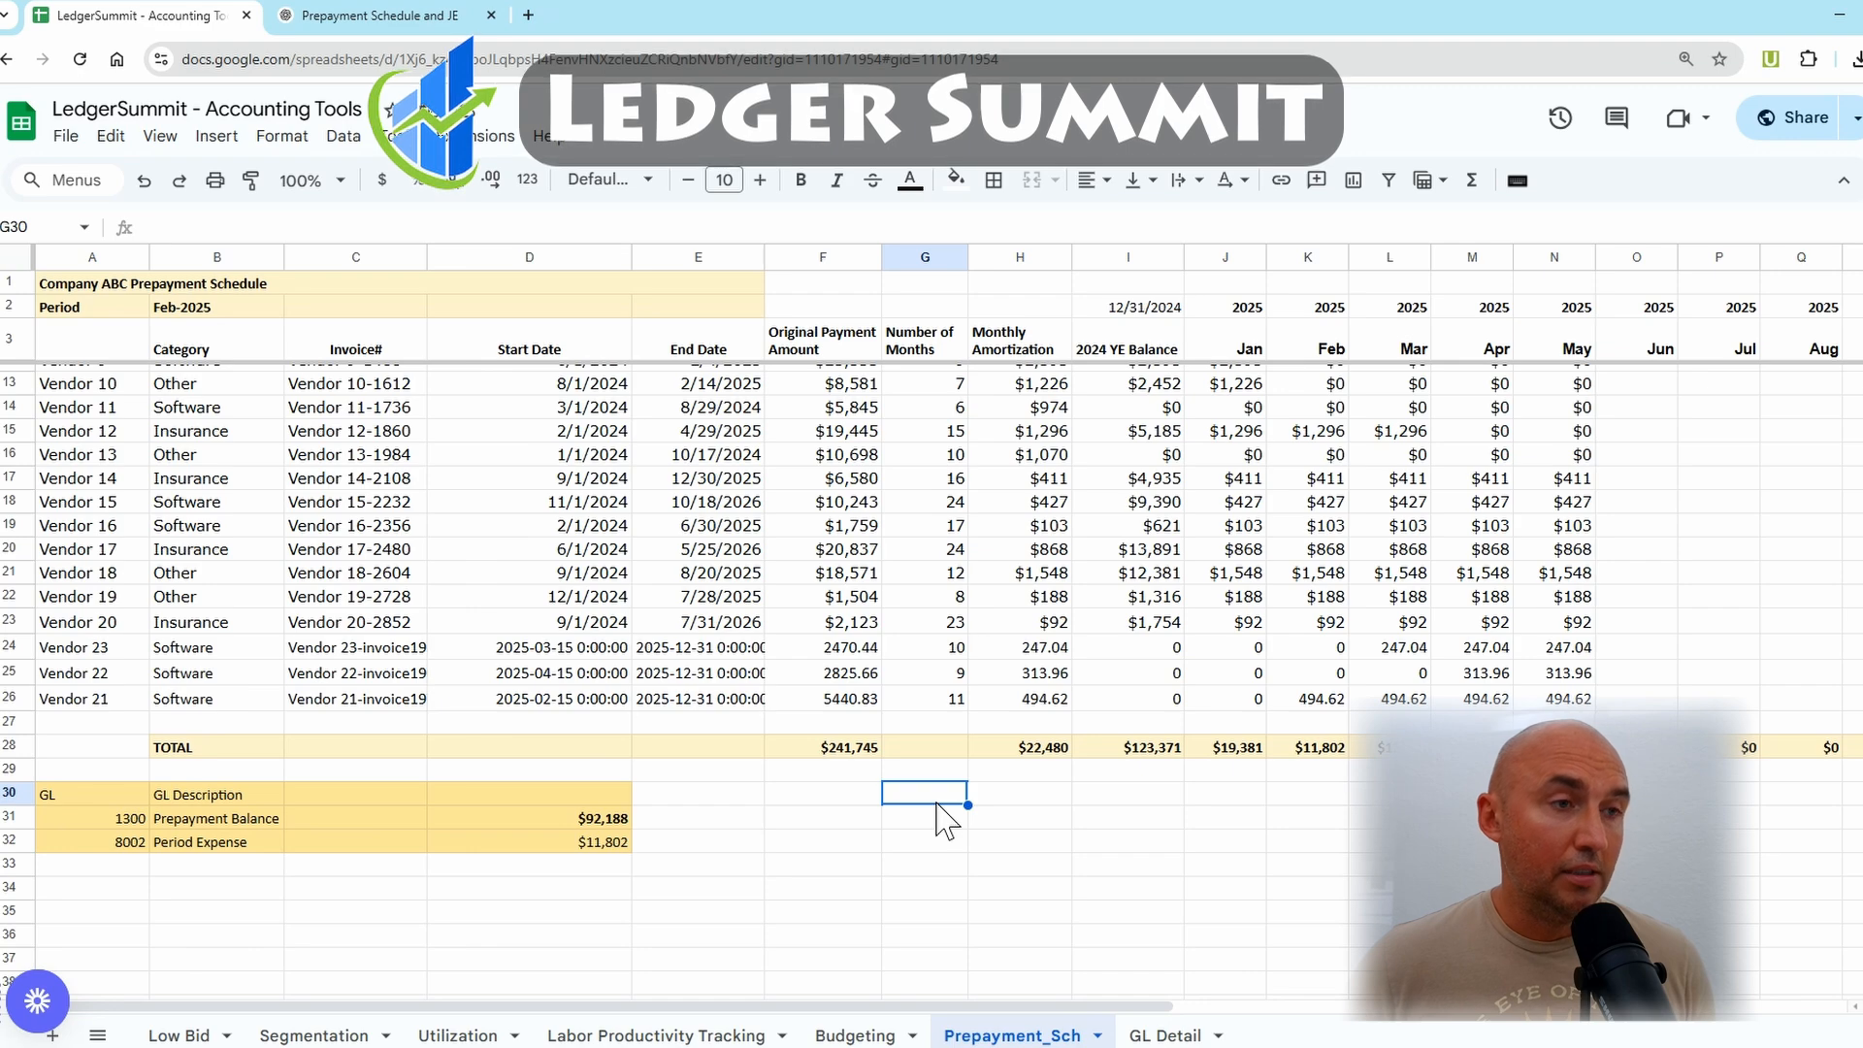